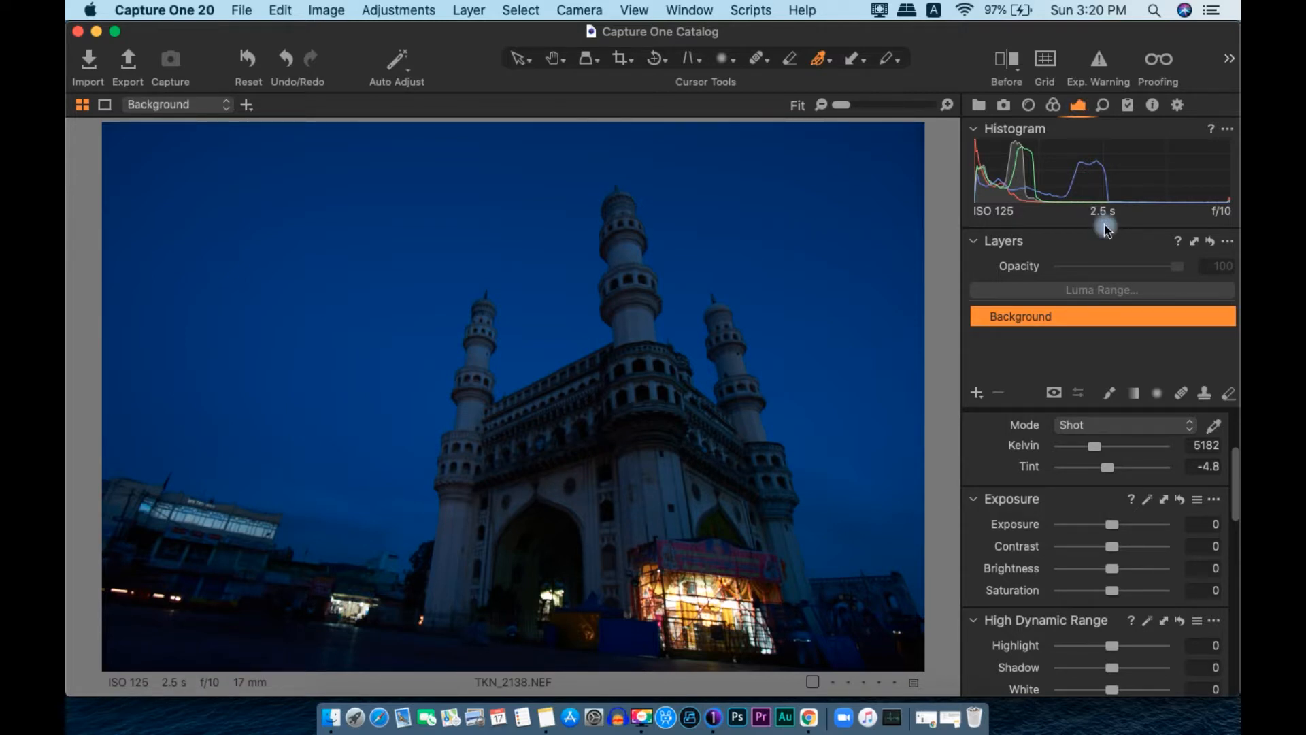
# - Enable chromatic aberration and diffraction correction in the lens correction settings
pyautogui.moveTo(1235, 483); pyautogui.dragTo(1237, 524)
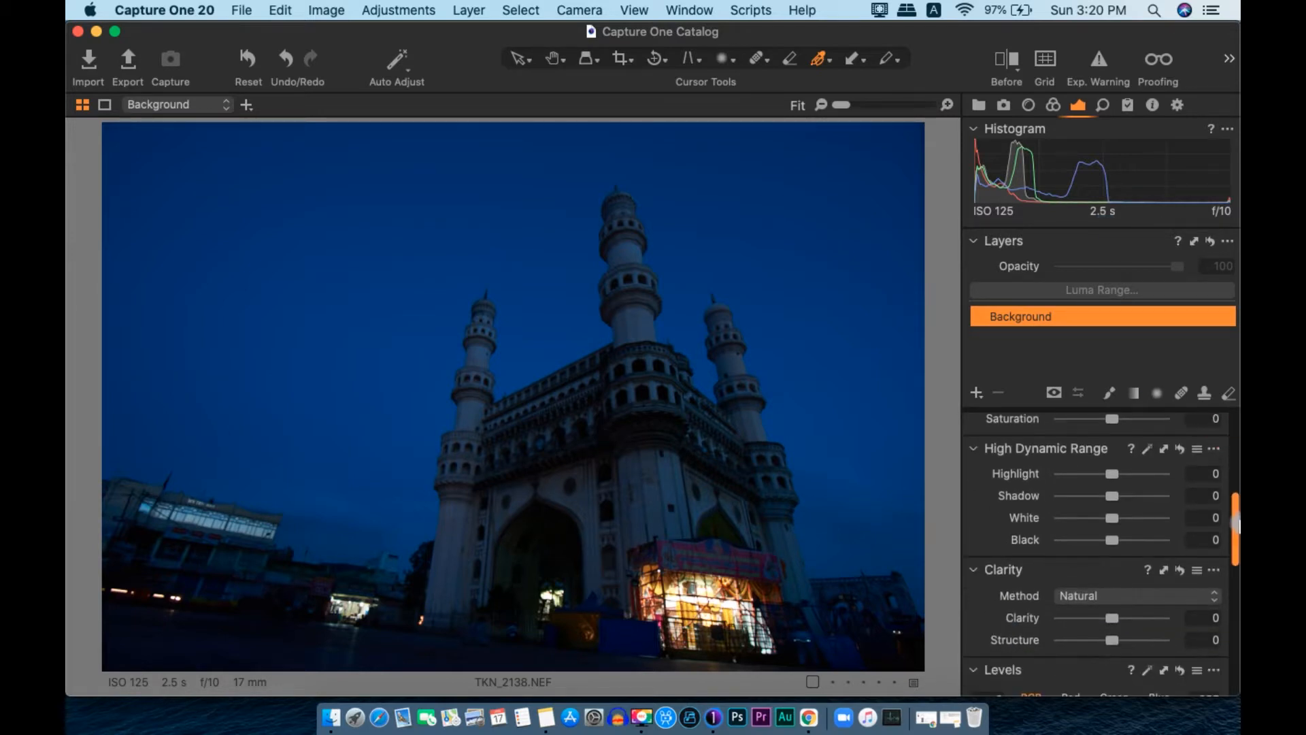
pyautogui.click(1030, 106)
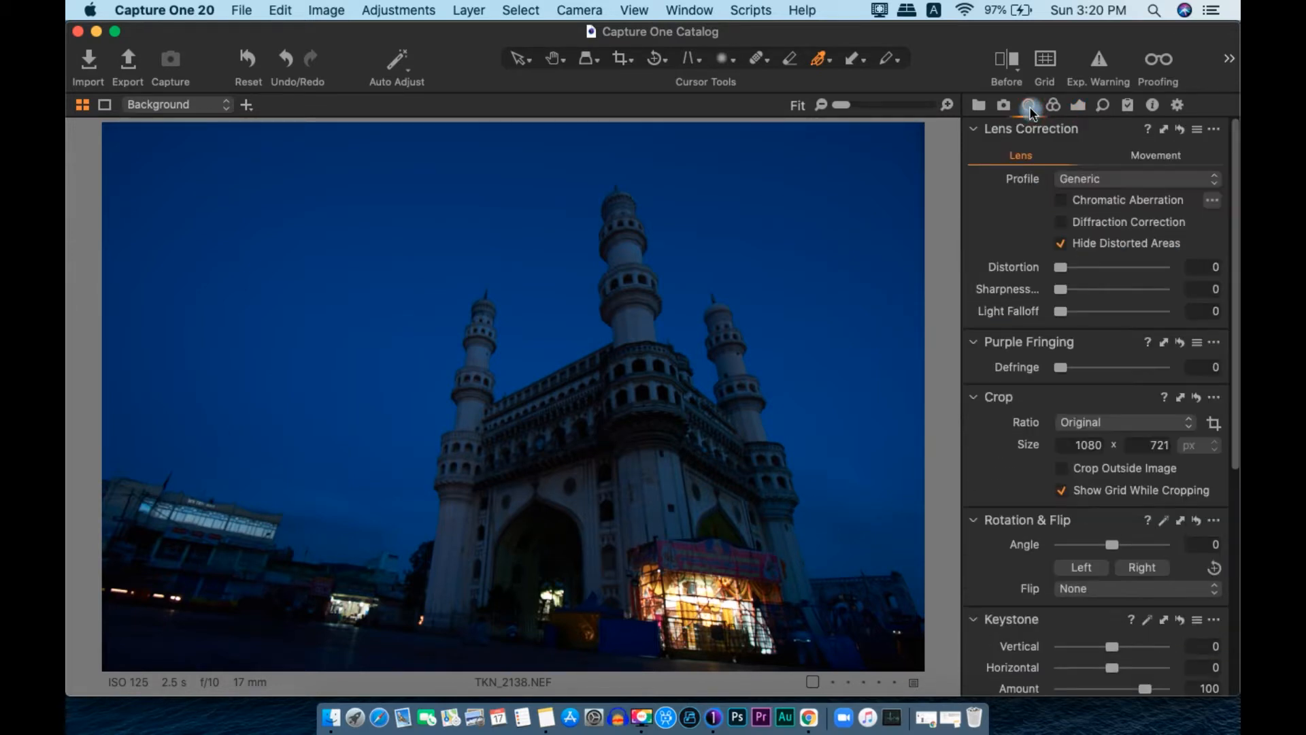
pyautogui.click(1062, 202)
pyautogui.click(1060, 223)
# - Set the lens sharpness falloff to 40 and light falloff to 37, and raise the purple fringing defringe to about 62
pyautogui.moveTo(1081, 313)
pyautogui.mouseDown()
pyautogui.moveTo(1100, 312)
pyautogui.moveTo(1080, 290)
pyautogui.mouseUp()
pyautogui.click(1064, 289)
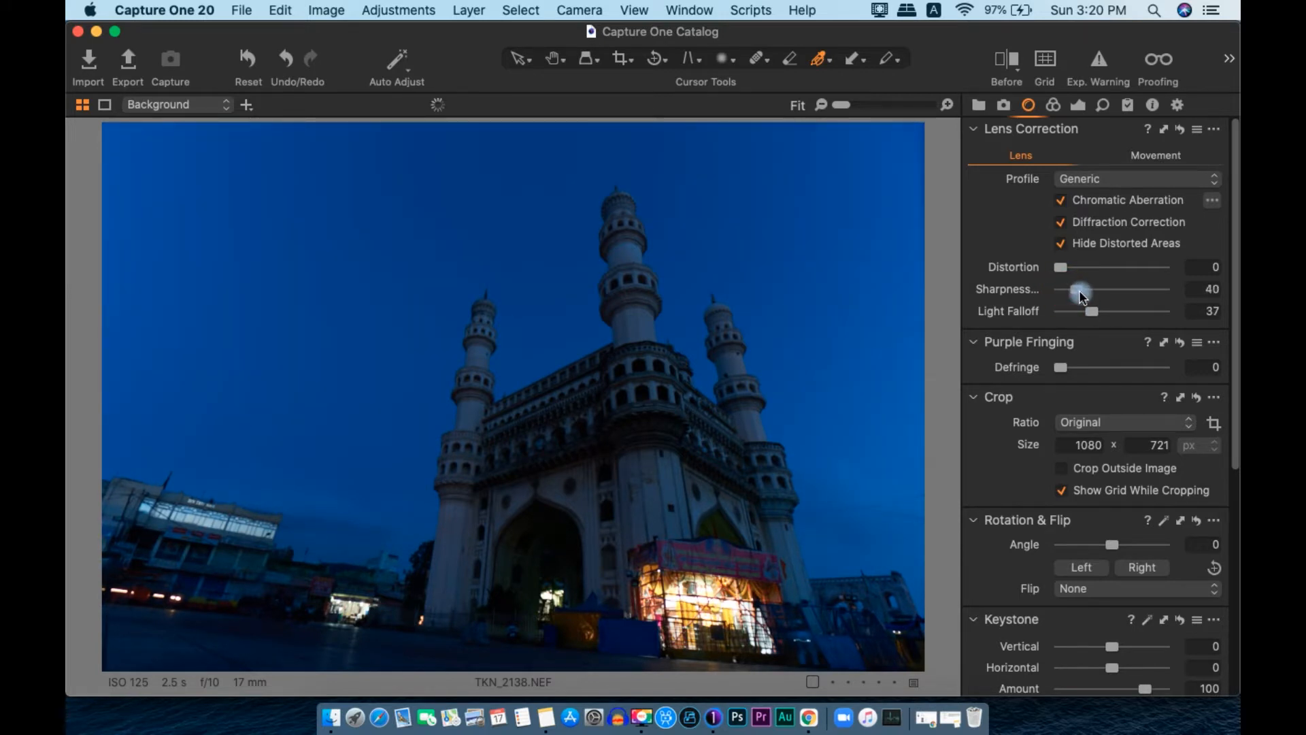
pyautogui.moveTo(1067, 367); pyautogui.dragTo(1106, 369)
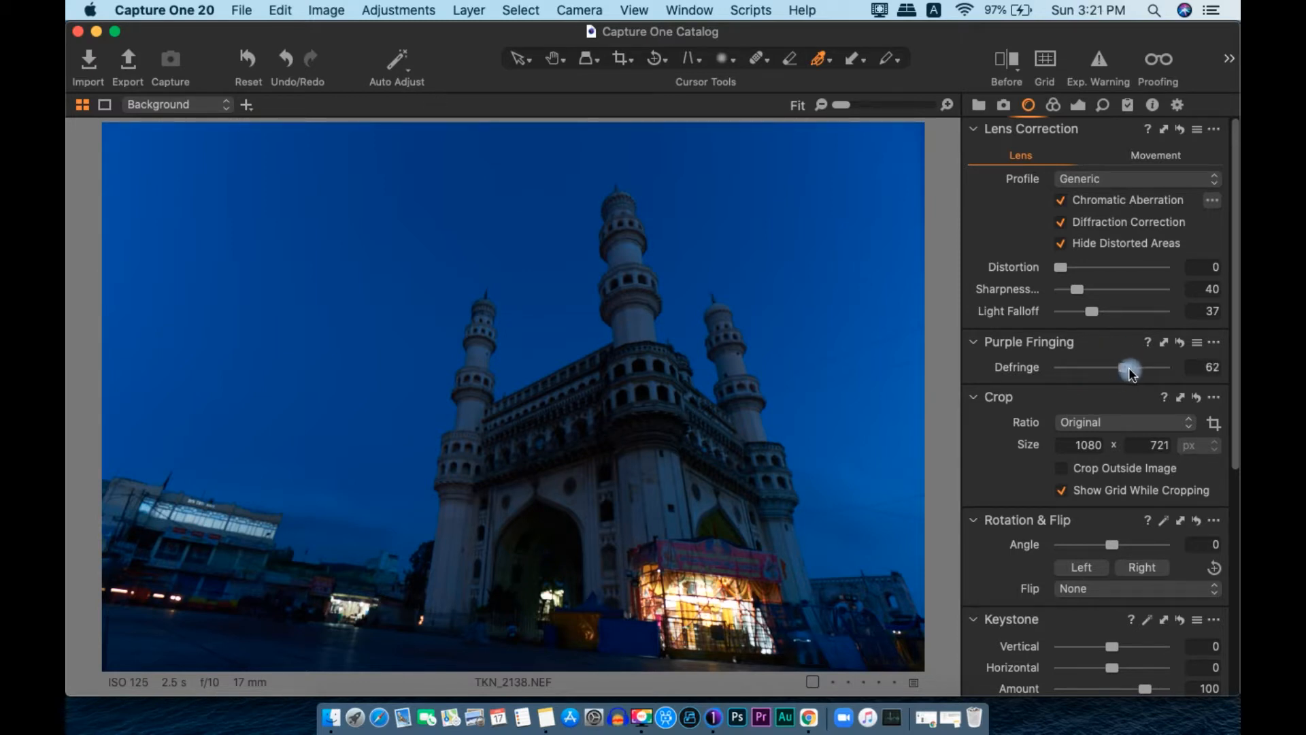
pyautogui.moveTo(1129, 368); pyautogui.dragTo(1127, 368)
# - Try lowering the High Dynamic Range Highlight to -100 and inspect the detail in the brightly lit stall
pyautogui.click(1080, 111)
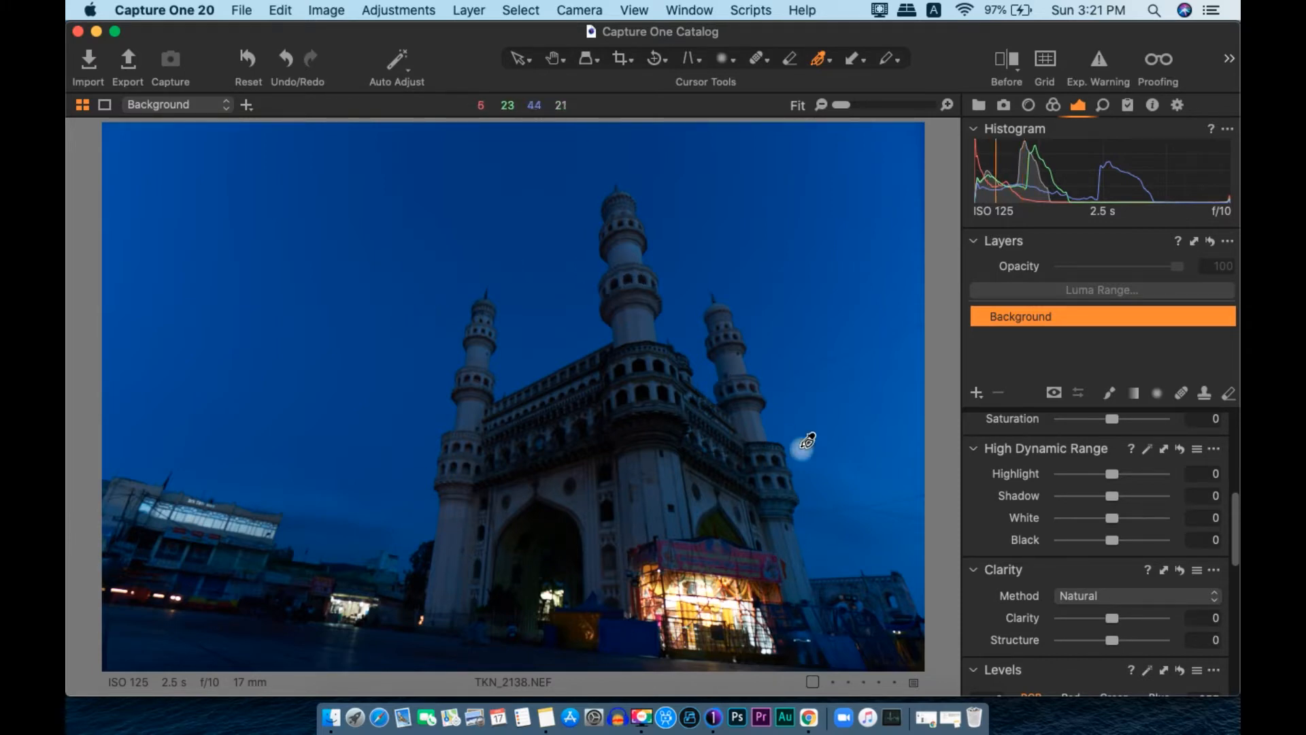
pyautogui.scroll(5, 830, 439)
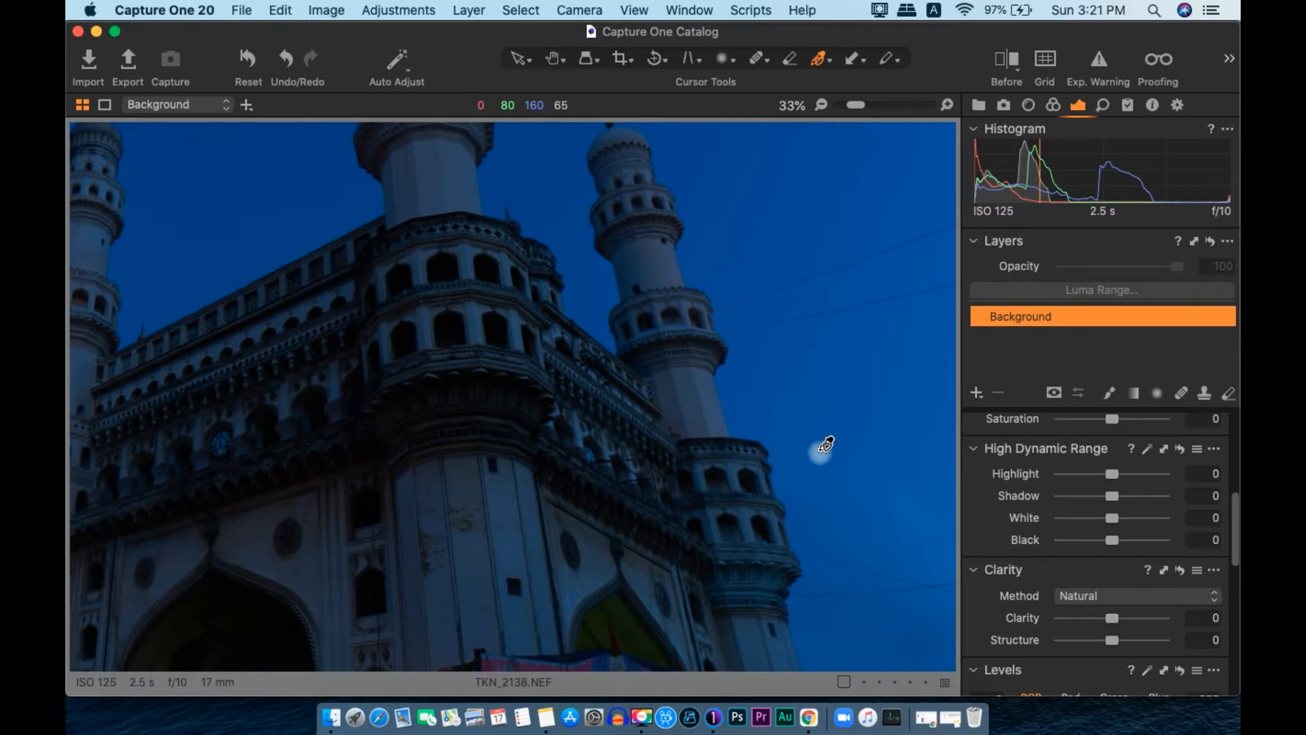
pyautogui.press('space')
pyautogui.moveTo(583, 618); pyautogui.dragTo(629, 361)
pyautogui.moveTo(641, 578); pyautogui.dragTo(581, 549)
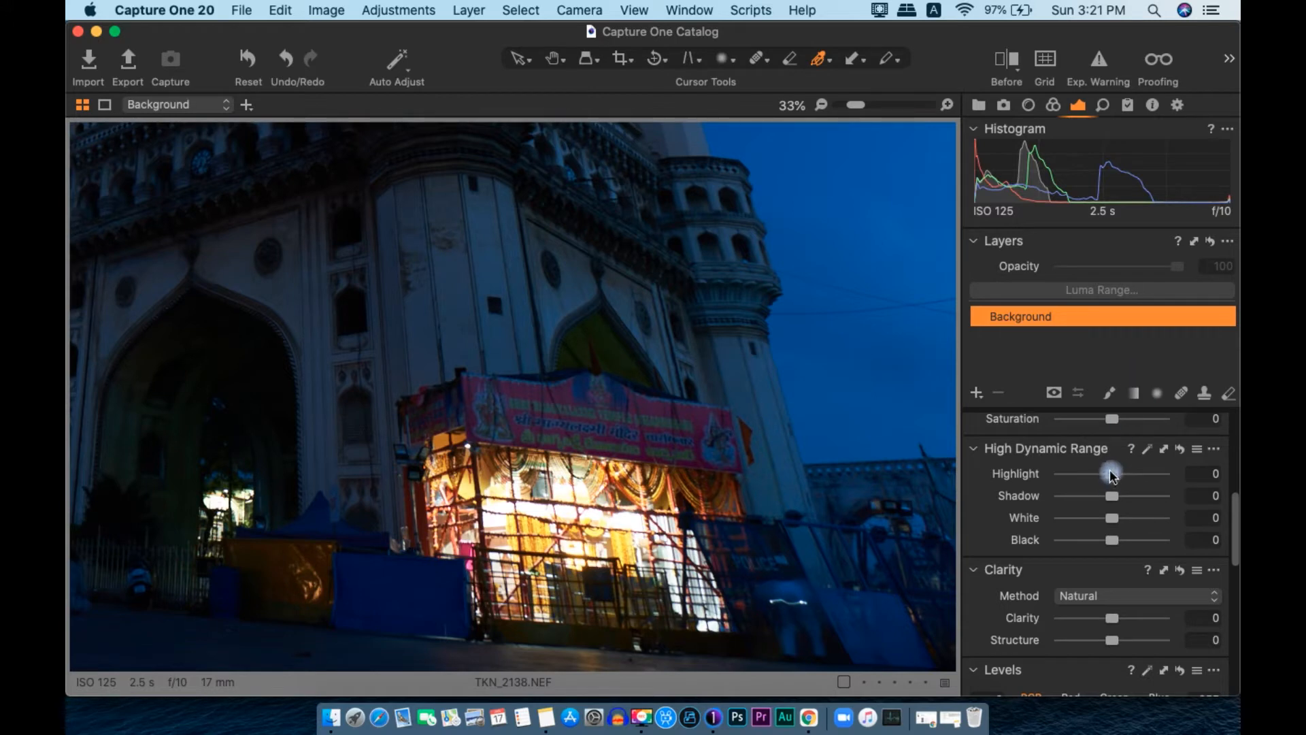
pyautogui.moveTo(1112, 475); pyautogui.dragTo(916, 456)
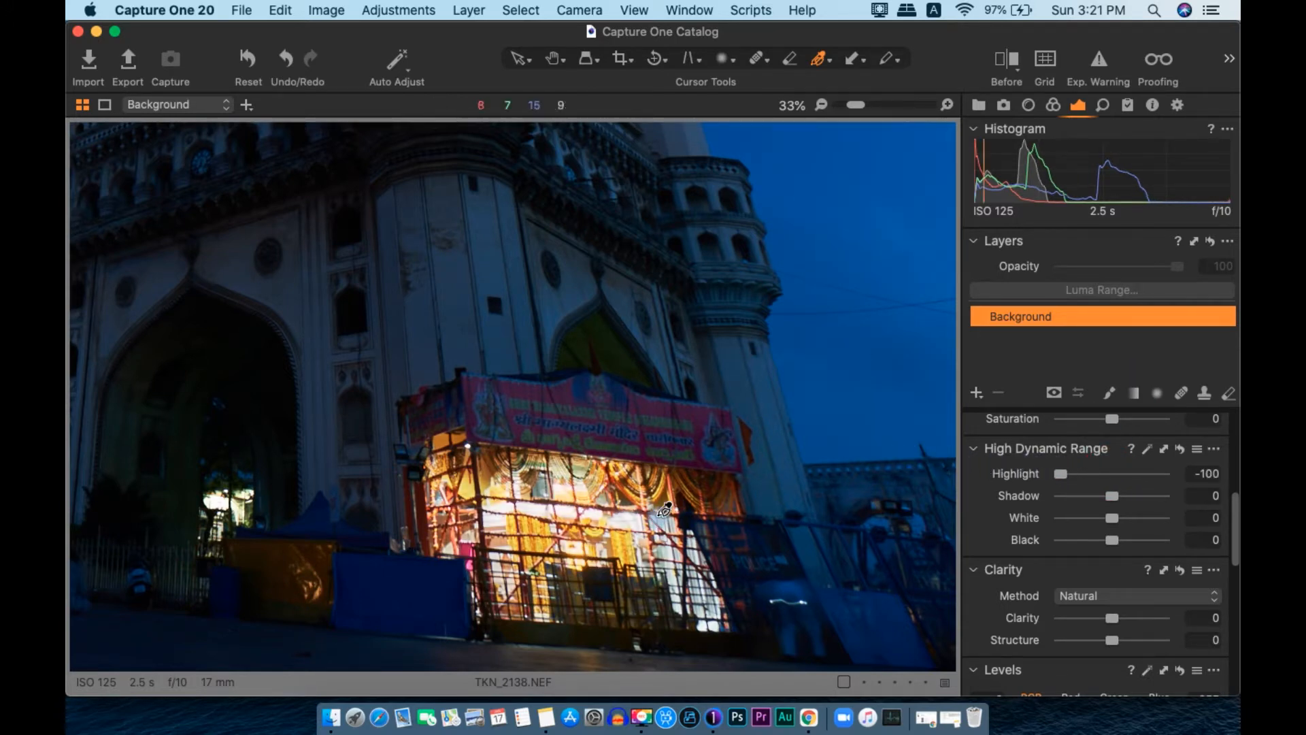
pyautogui.scroll(5, 660, 516)
pyautogui.press('space')
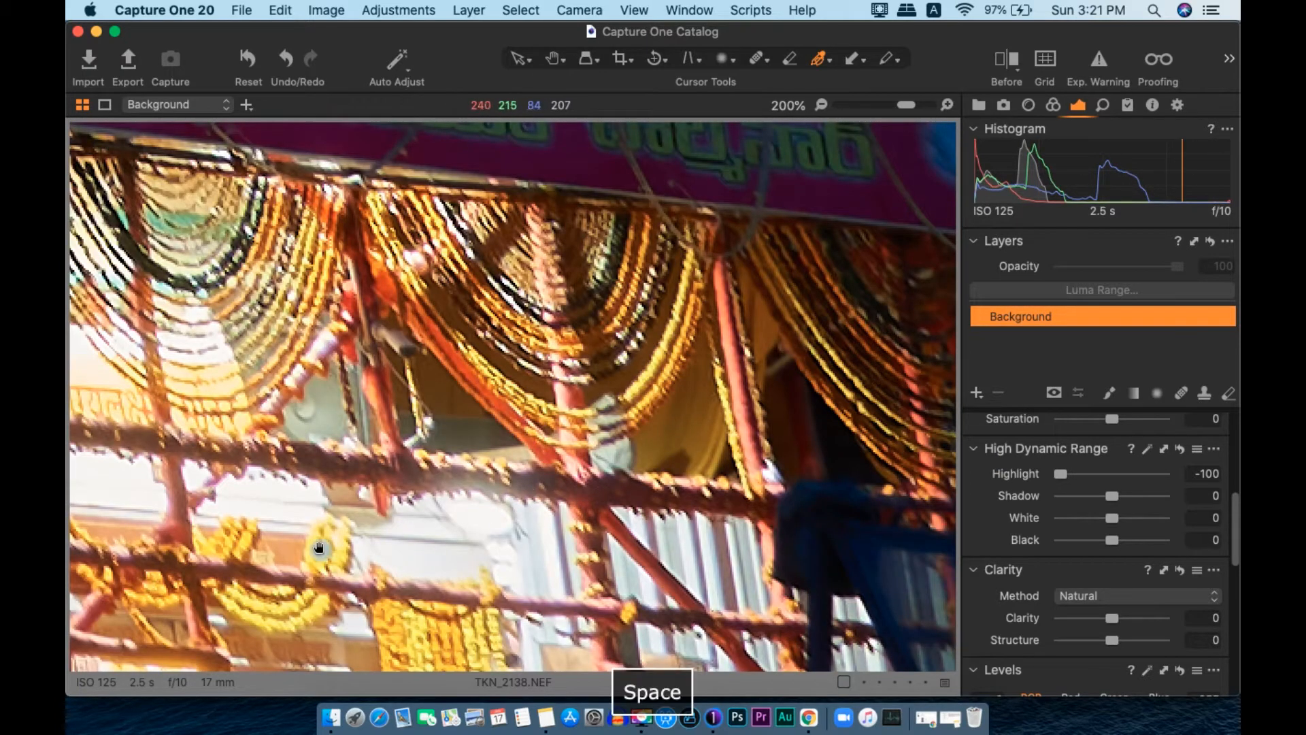
pyautogui.moveTo(326, 550); pyautogui.dragTo(545, 338)
pyautogui.scroll(-2, 538, 366)
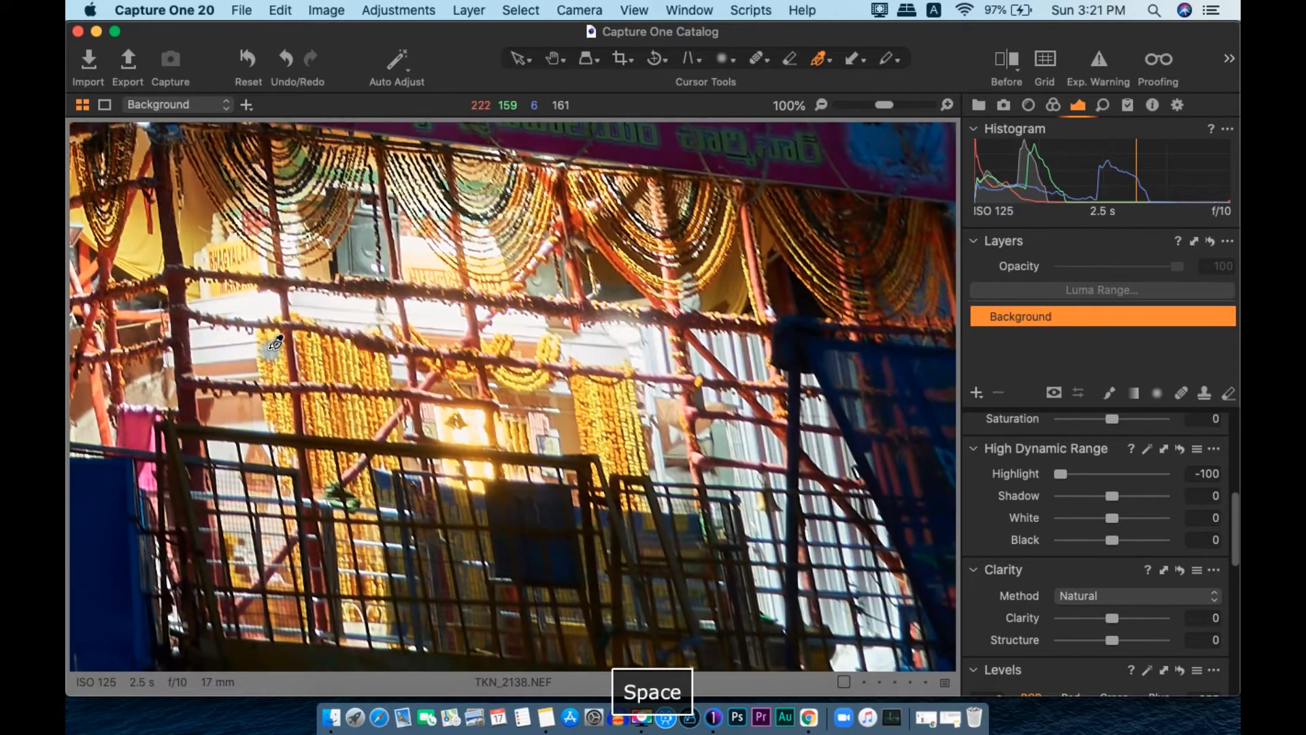
# - Reset the Highlight adjustment to 0 and return to the full image
pyautogui.doubleClick(1058, 474)
pyautogui.scroll(-4, 613, 413)
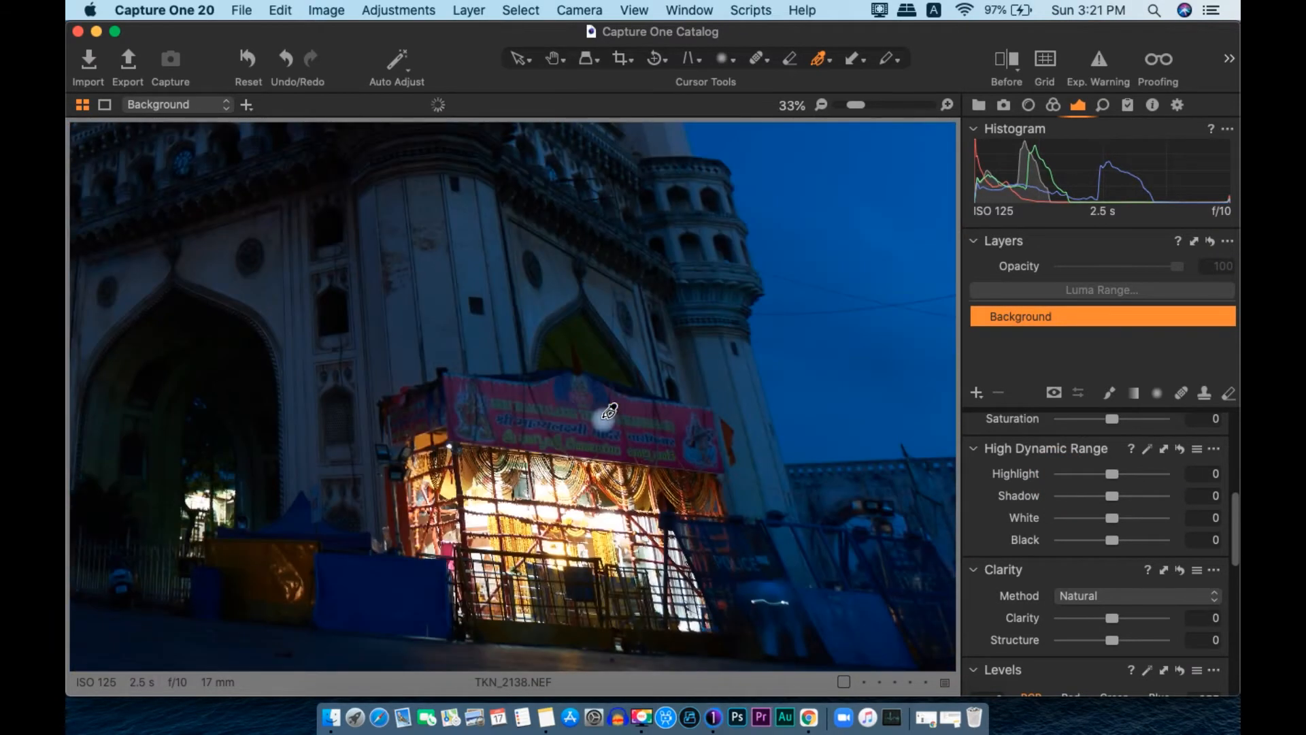
pyautogui.scroll(-1, 612, 413)
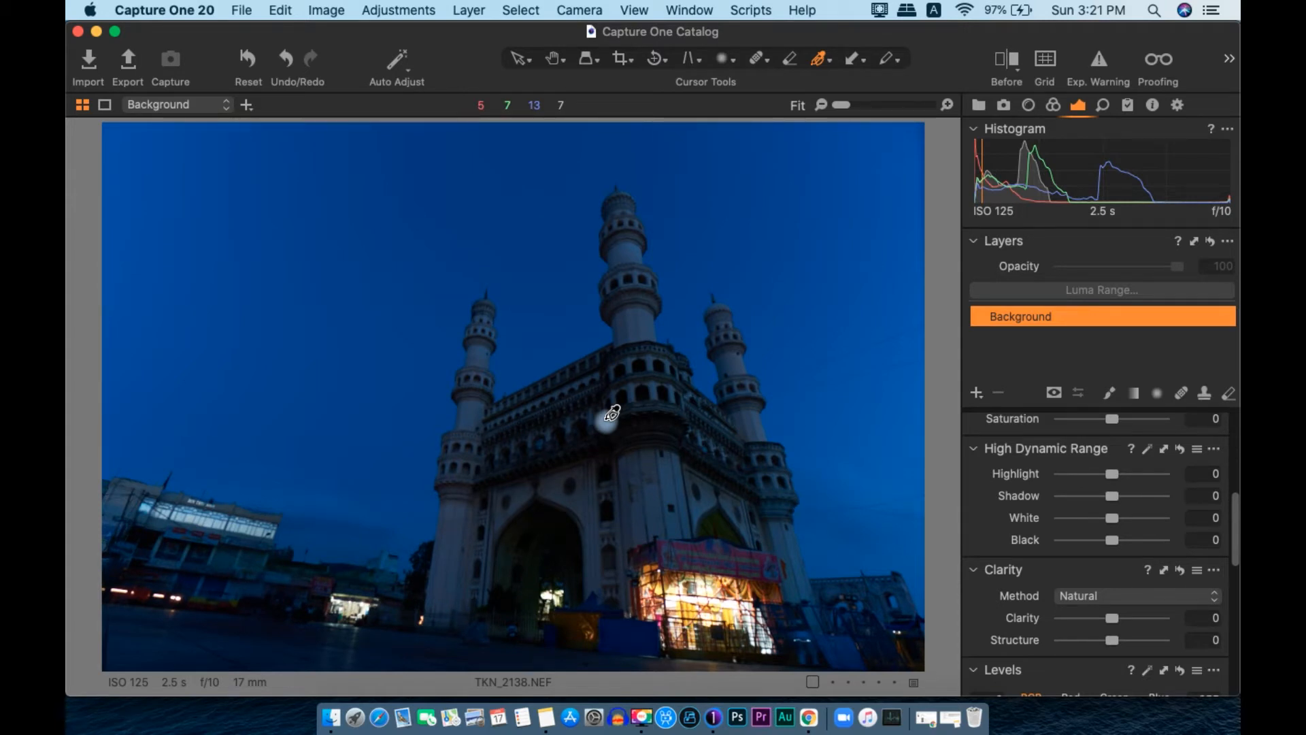
# - Change the white balance mode to Daylight
pyautogui.scroll(-1, 1111, 467)
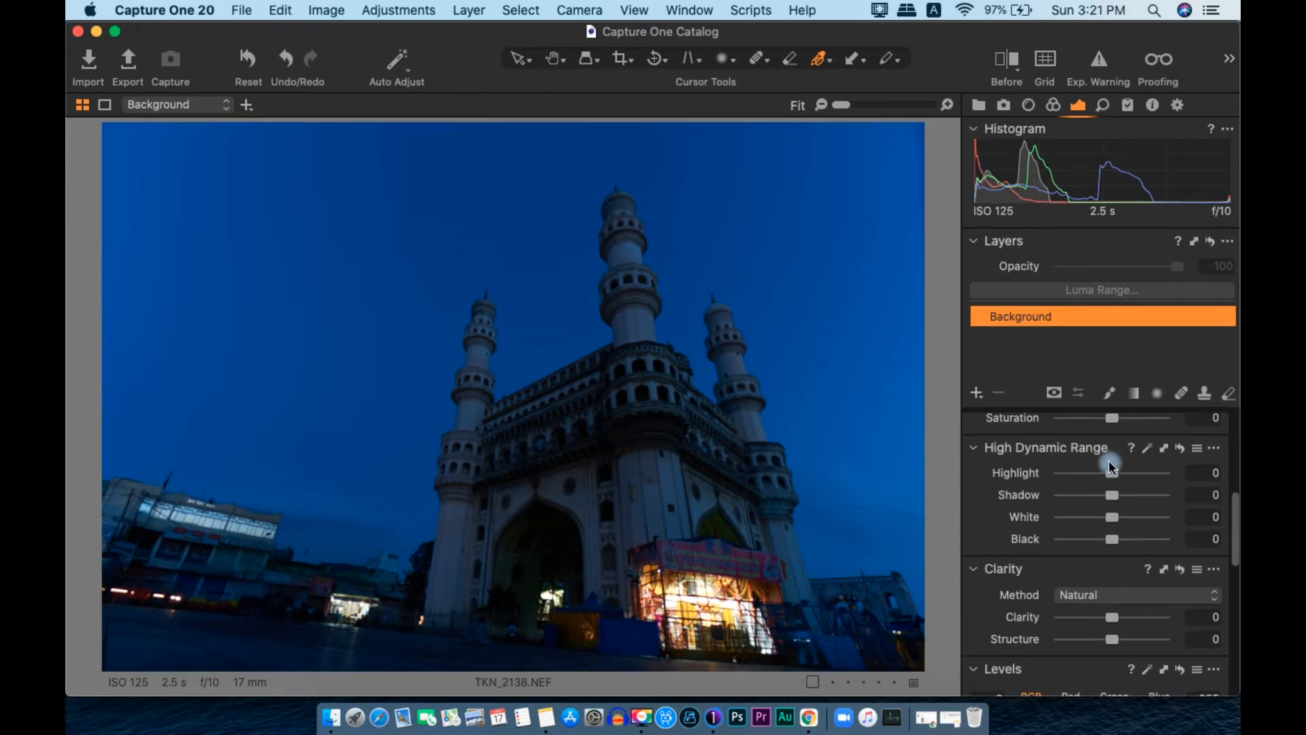
pyautogui.scroll(6, 1110, 467)
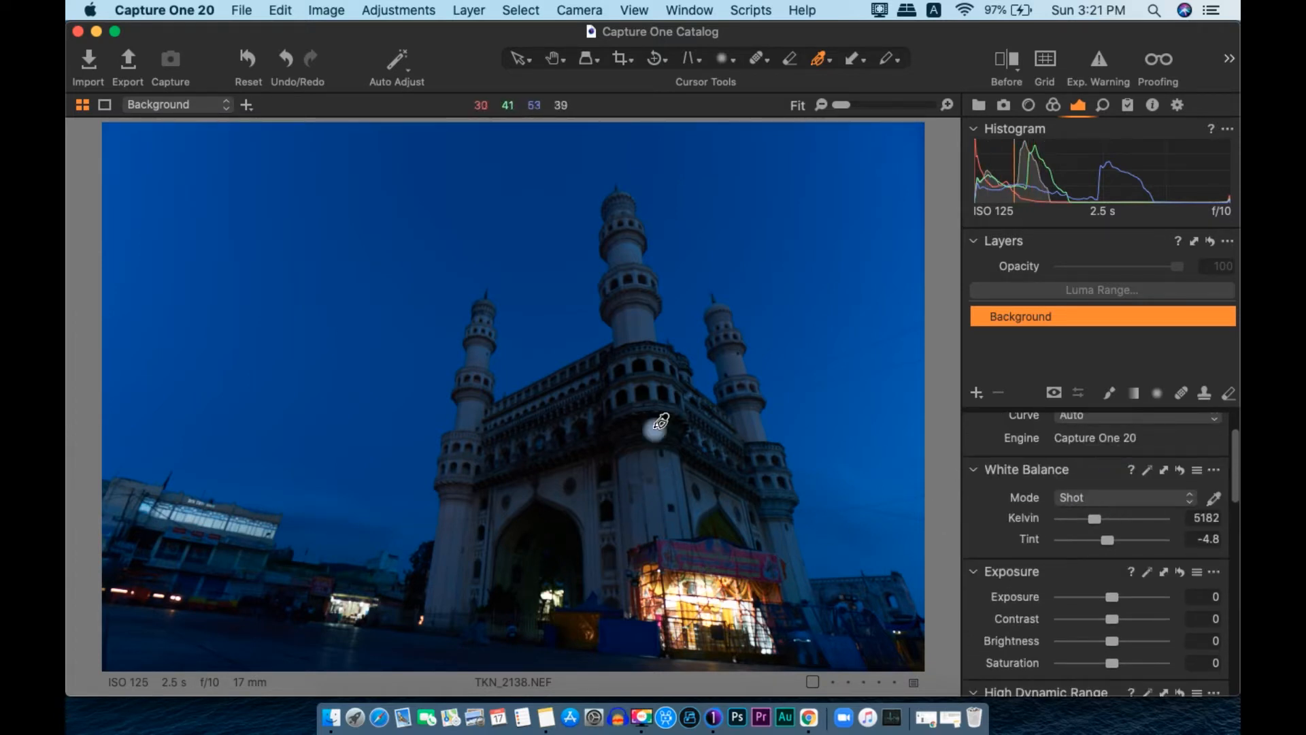
pyautogui.click(1088, 504)
pyautogui.click(1084, 518)
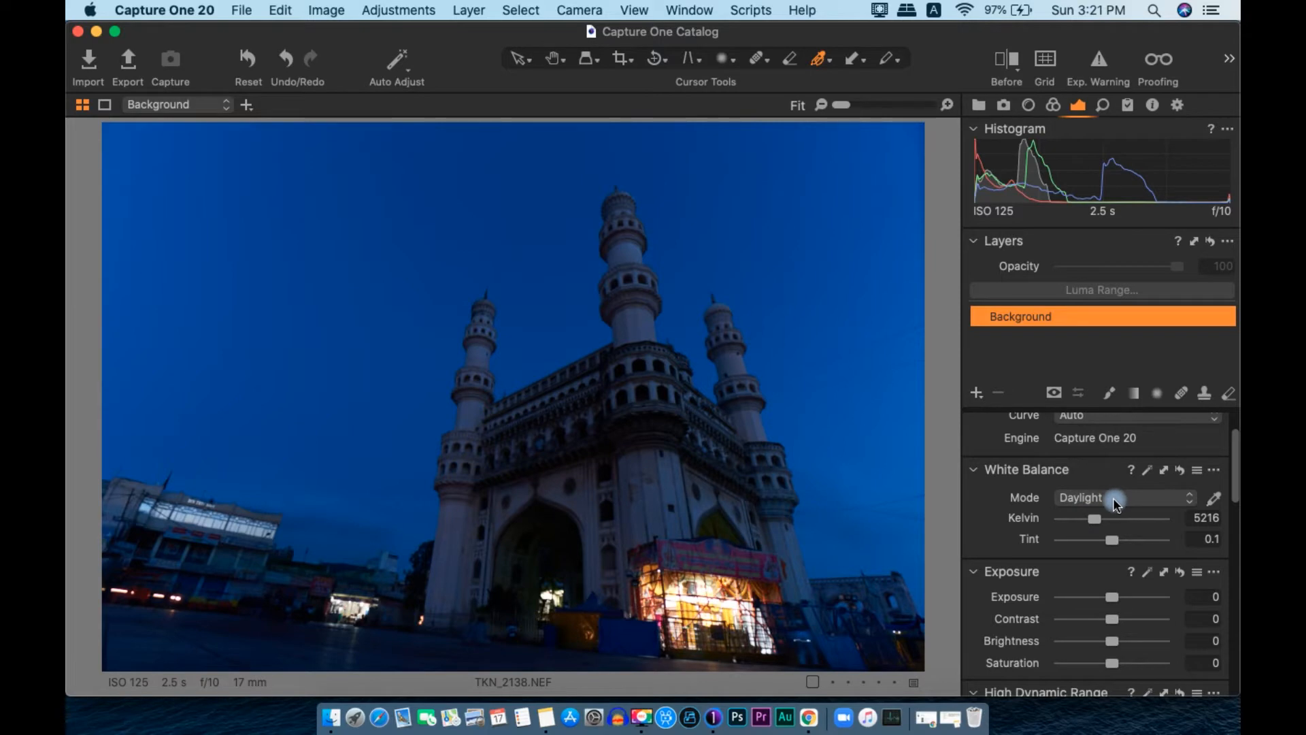
# - Activate the white balance picker and examine the monument, stall, shops and street for a neutral area to sample
pyautogui.scroll(3, 614, 475)
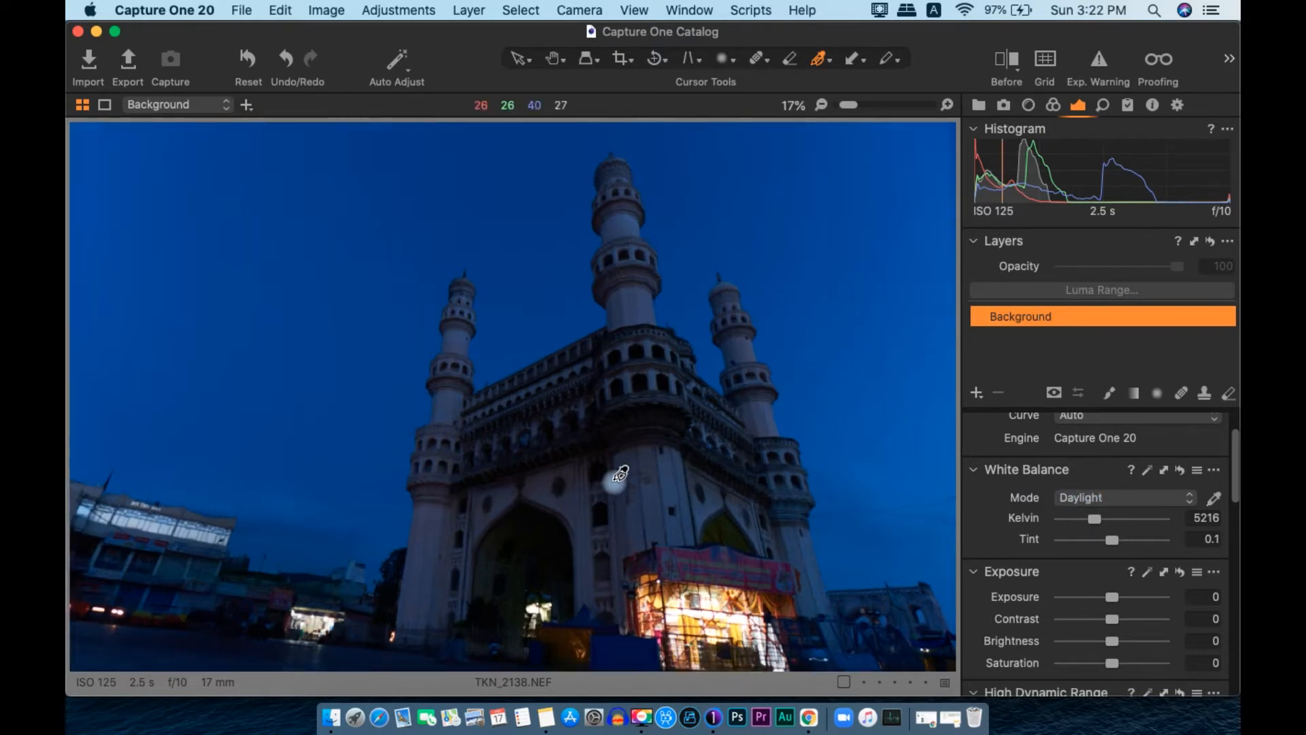
pyautogui.scroll(-4, 617, 475)
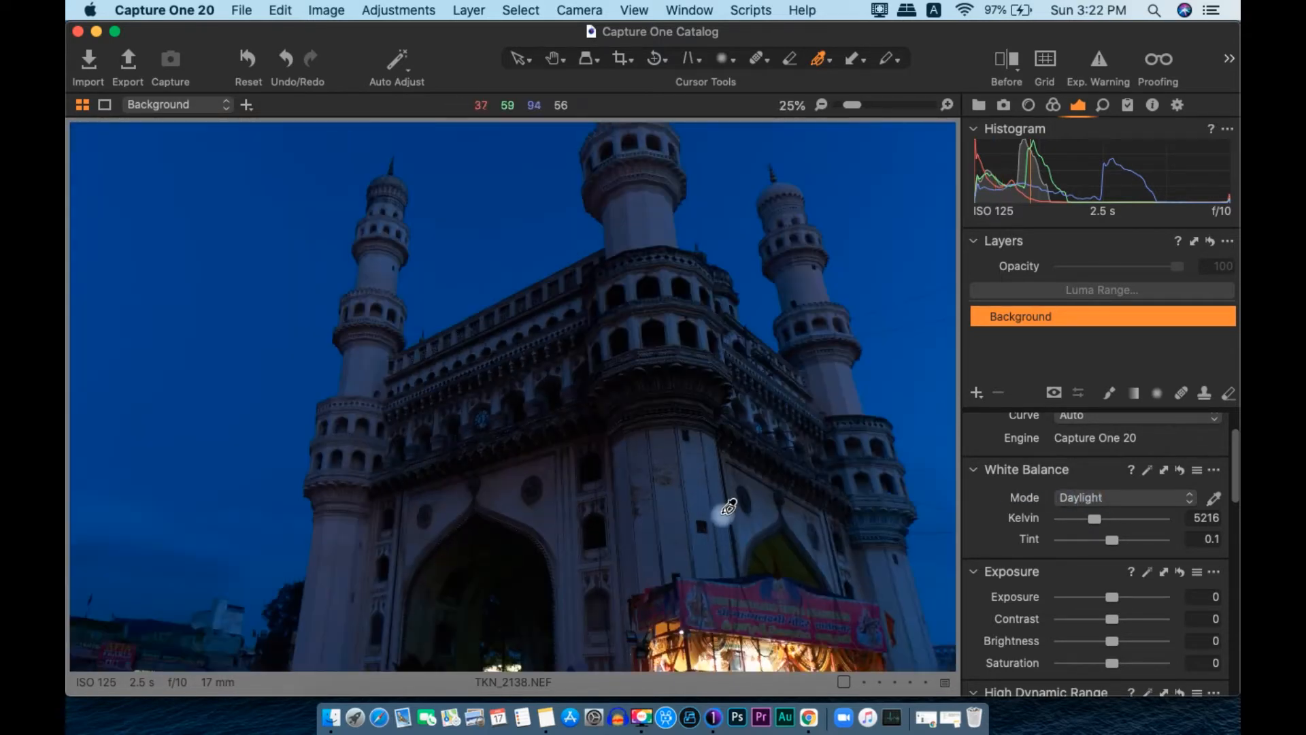
pyautogui.click(1213, 502)
pyautogui.scroll(6, 744, 583)
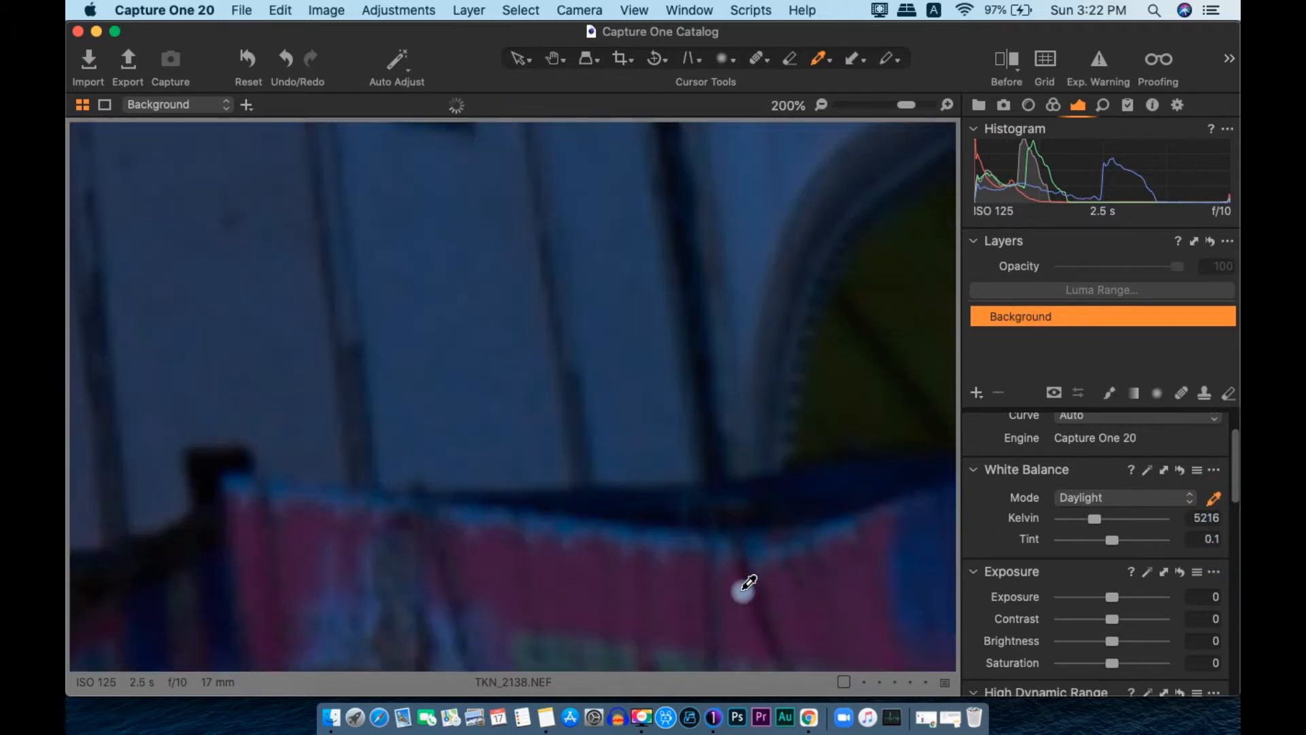
pyautogui.scroll(-5, 744, 583)
pyautogui.press('space')
pyautogui.moveTo(808, 634); pyautogui.dragTo(562, 379)
pyautogui.scroll(2, 679, 543)
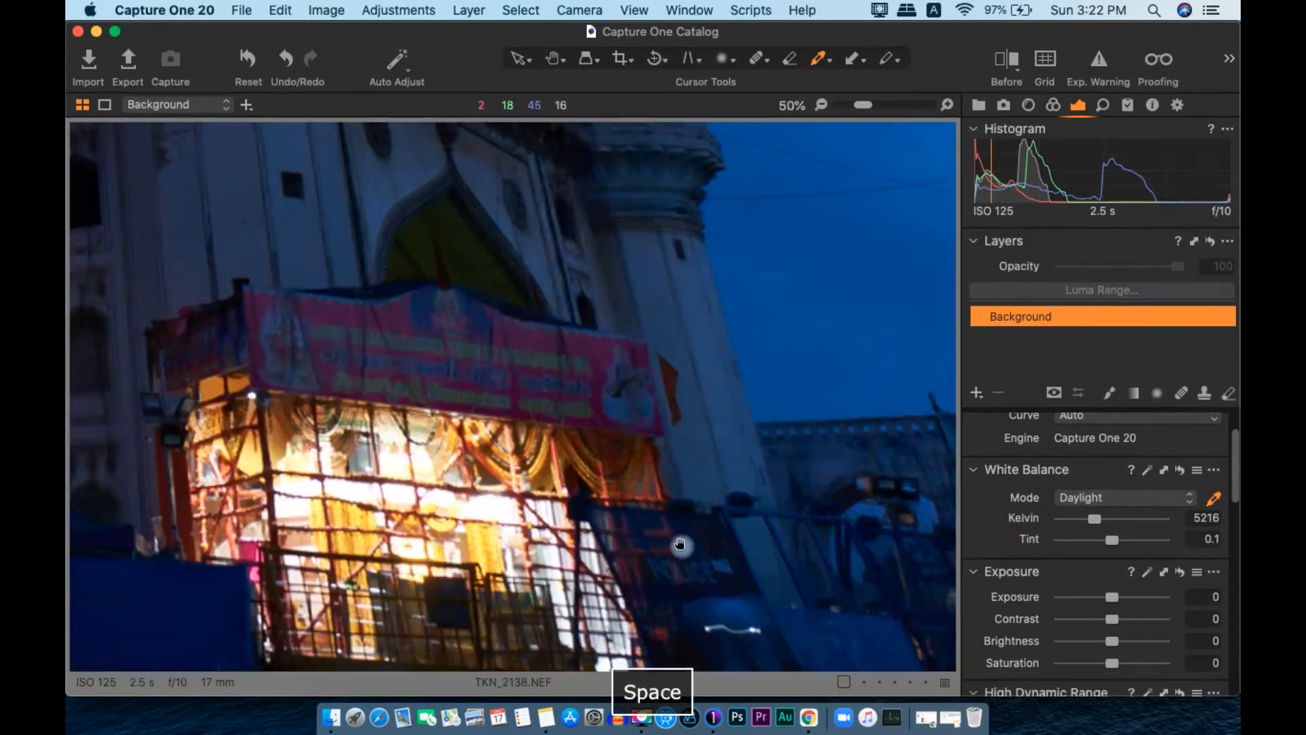
pyautogui.scroll(2, 639, 555)
pyautogui.moveTo(250, 520); pyautogui.dragTo(750, 462)
pyautogui.moveTo(439, 496); pyautogui.dragTo(703, 458)
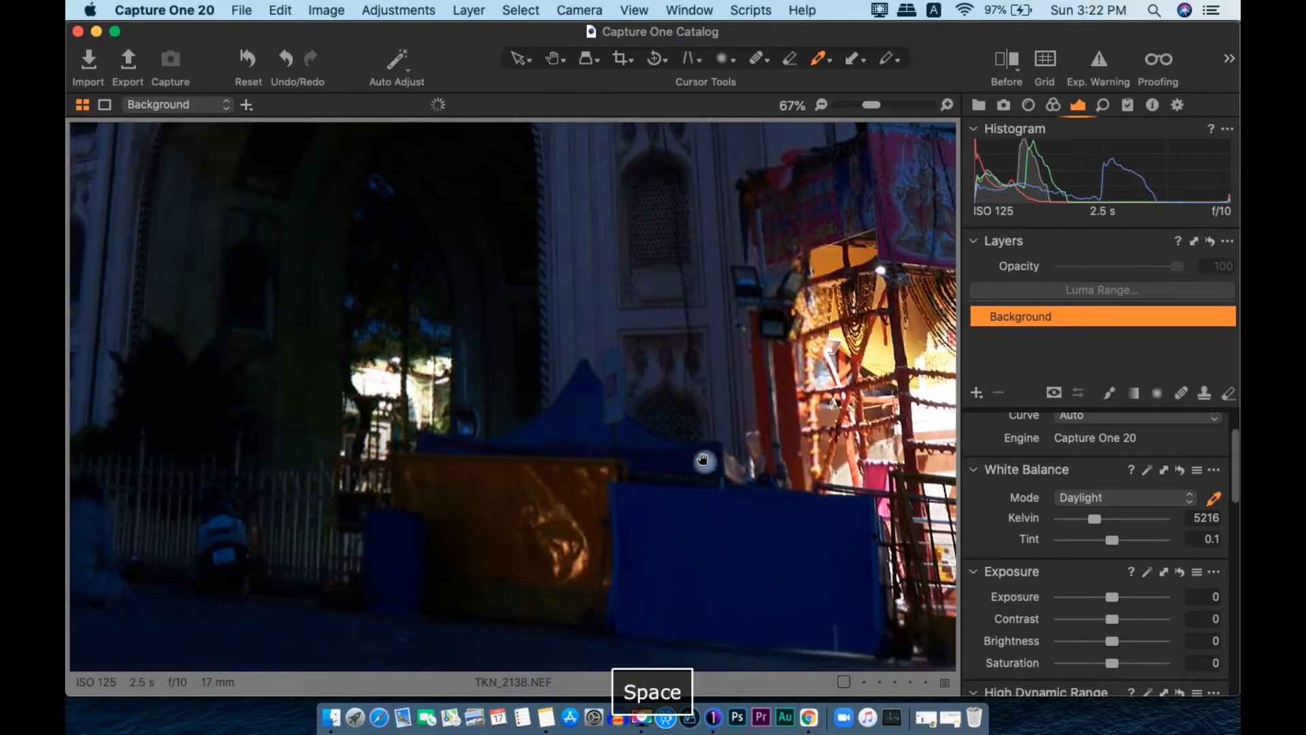
pyautogui.moveTo(510, 431); pyautogui.dragTo(691, 446)
pyautogui.moveTo(468, 471); pyautogui.dragTo(675, 470)
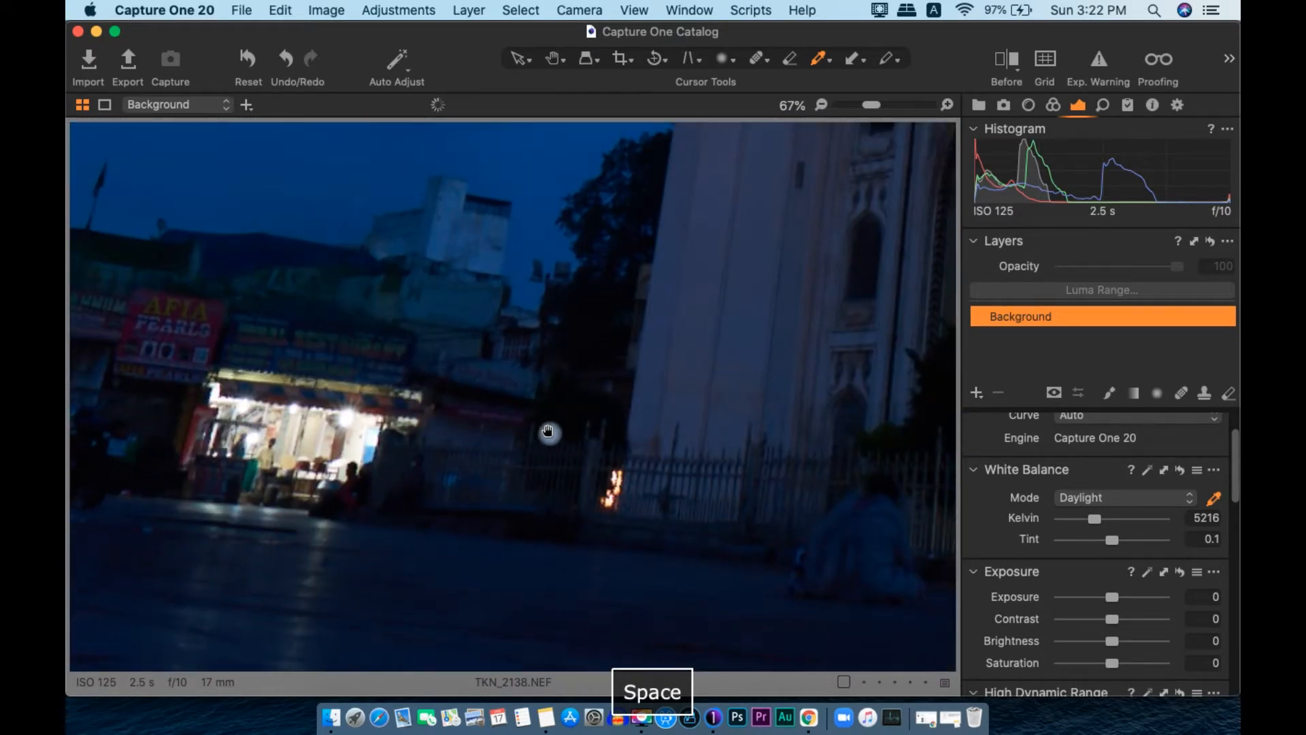
pyautogui.moveTo(402, 484); pyautogui.dragTo(758, 604)
pyautogui.moveTo(373, 488); pyautogui.dragTo(556, 596)
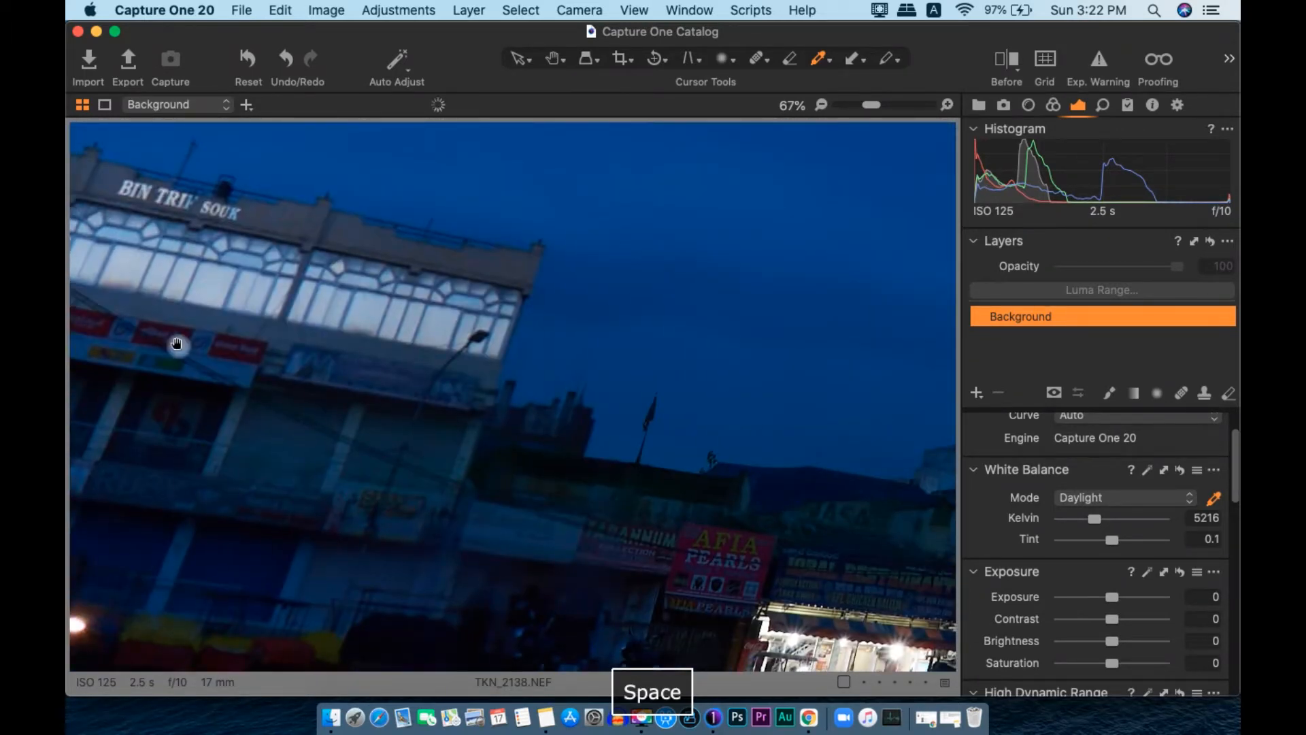
pyautogui.moveTo(174, 341); pyautogui.dragTo(350, 458)
pyautogui.moveTo(501, 578); pyautogui.dragTo(134, 268)
pyautogui.moveTo(647, 472); pyautogui.dragTo(97, 265)
pyautogui.moveTo(679, 486); pyautogui.dragTo(412, 371)
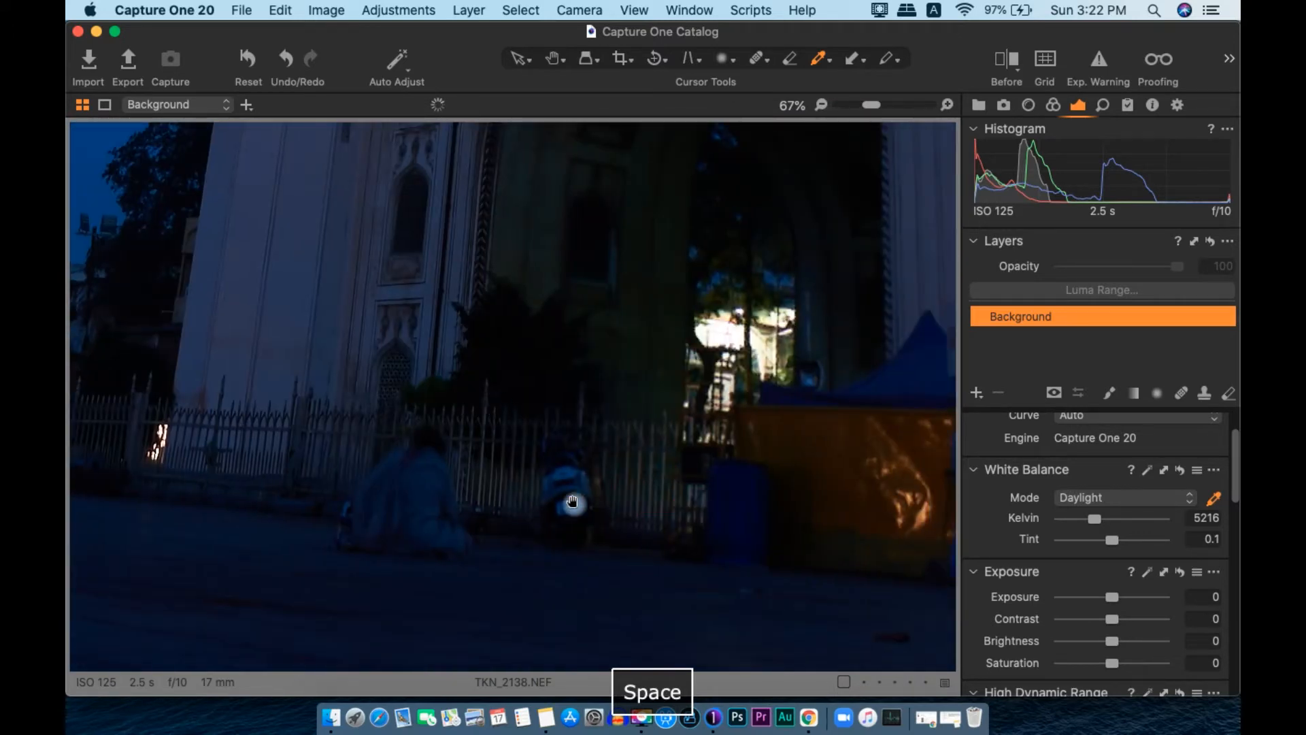
# - Sample the white balance from the fence area beside the parked scooter
pyautogui.scroll(1, 605, 516)
pyautogui.scroll(2, 638, 534)
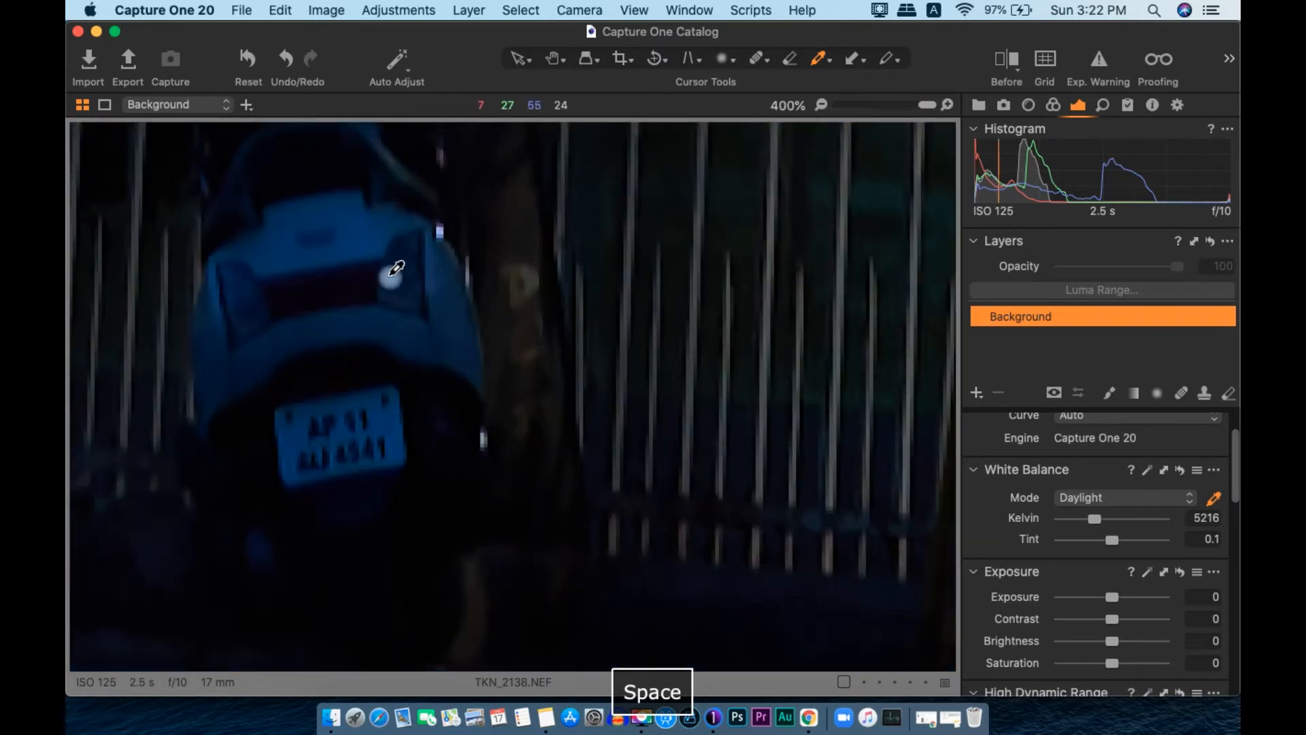
pyautogui.click(554, 417)
pyautogui.scroll(-2, 557, 415)
pyautogui.scroll(-3, 559, 415)
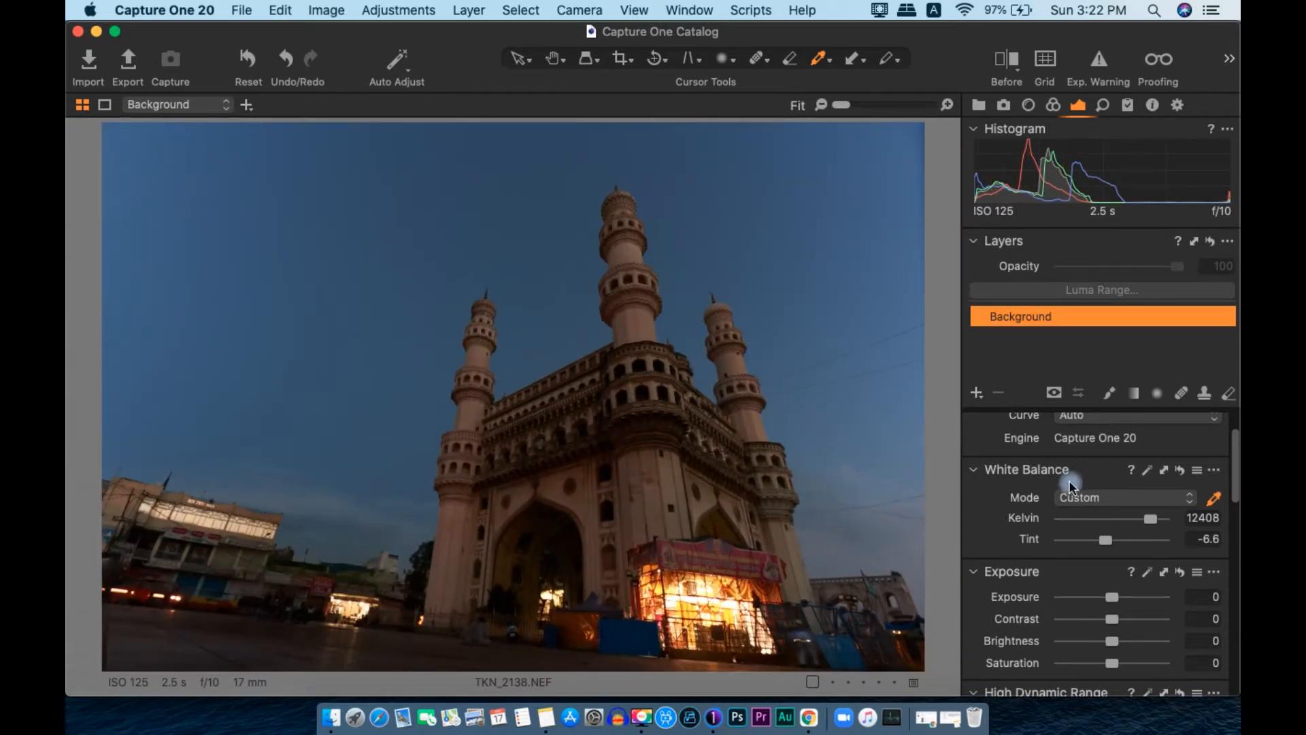
# - Compare the photo before and after the adjustments, then reactivate the white balance picker
pyautogui.press('y')
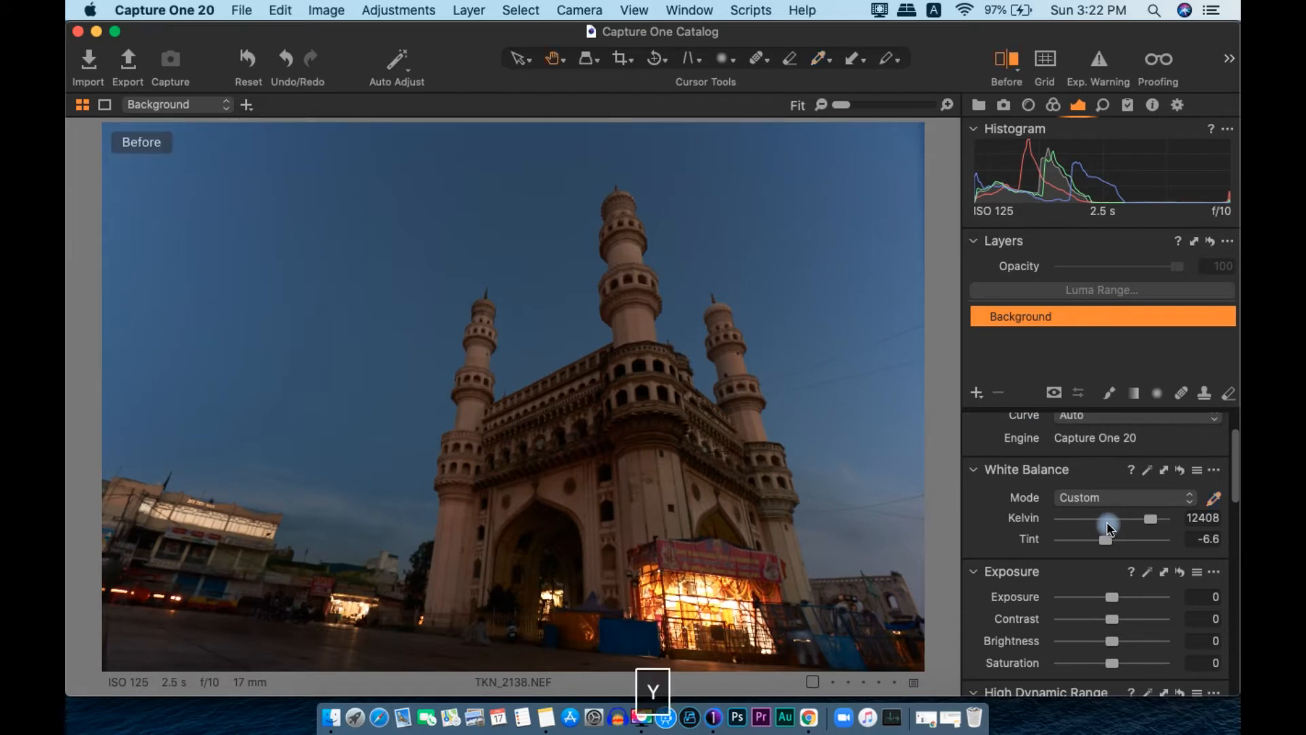
pyautogui.press('y')
pyautogui.press('w')
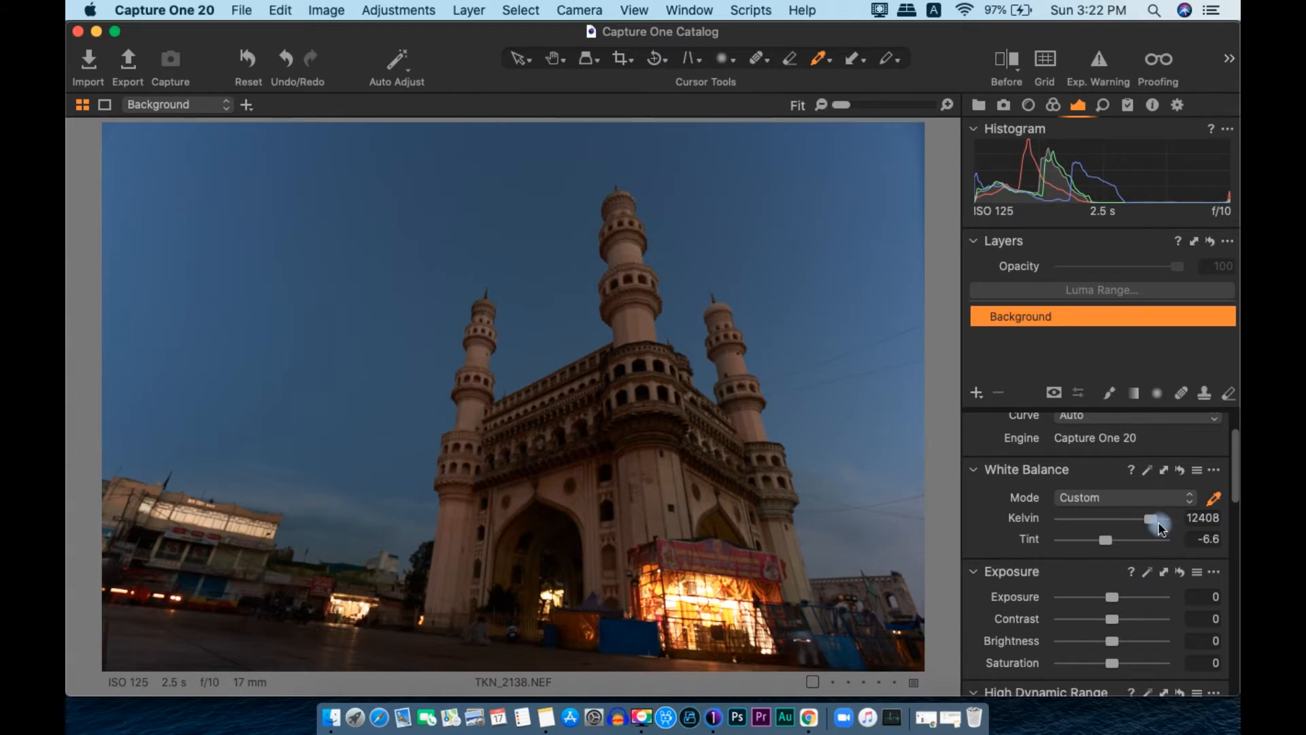
# - Set the white balance Kelvin to 9969 and Tint to -4.8, and compare the result with the original
pyautogui.moveTo(1153, 519); pyautogui.dragTo(1108, 541)
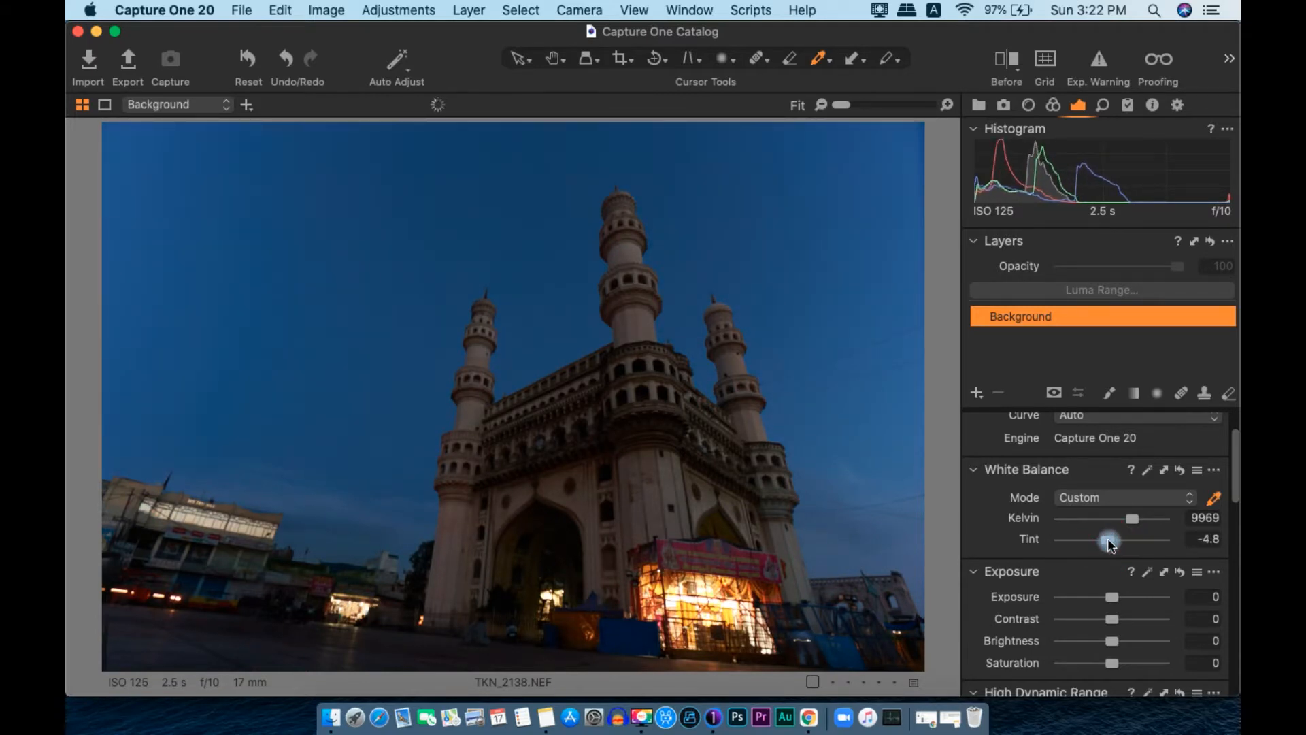
pyautogui.scroll(2, 901, 472)
pyautogui.scroll(-2, 901, 472)
pyautogui.press('y')
pyautogui.press('y')
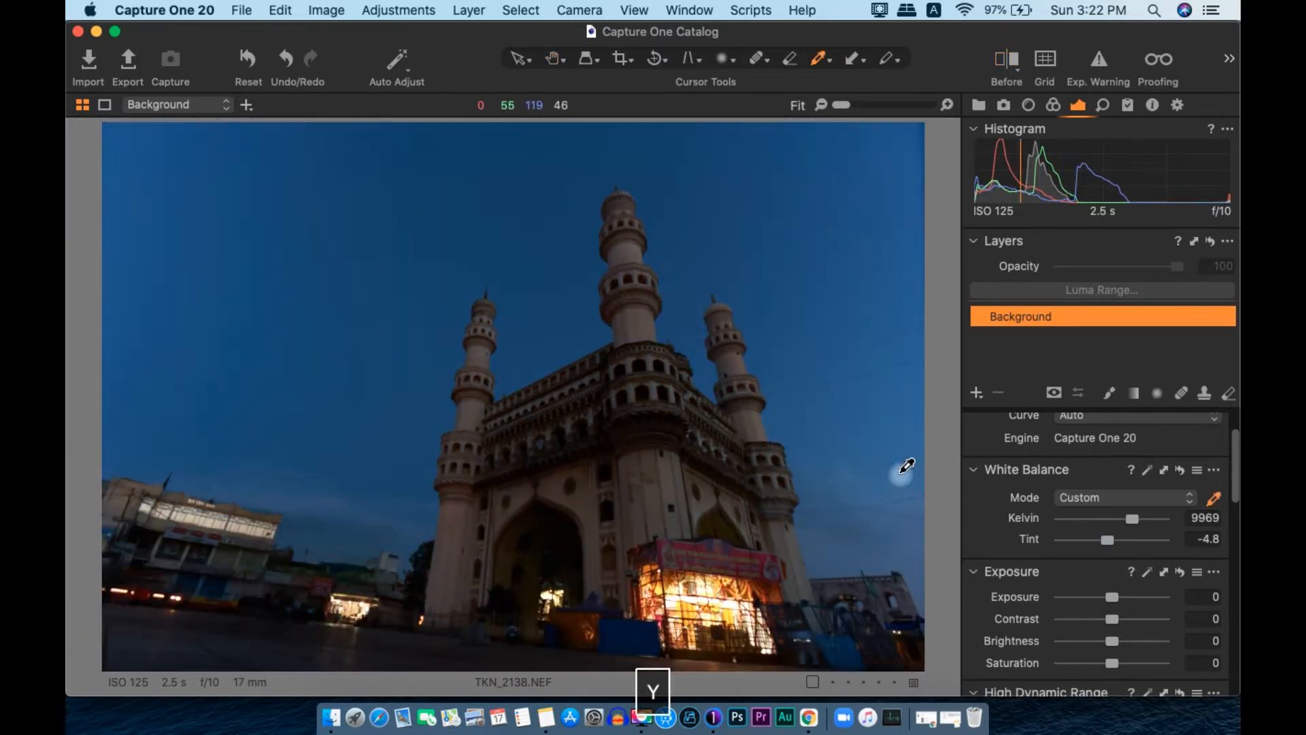
# - Set Brightness to 11 and the High Dynamic Range values to Highlight -100, Shadow 44, White 23 and Black about -24
pyautogui.scroll(-3, 1092, 521)
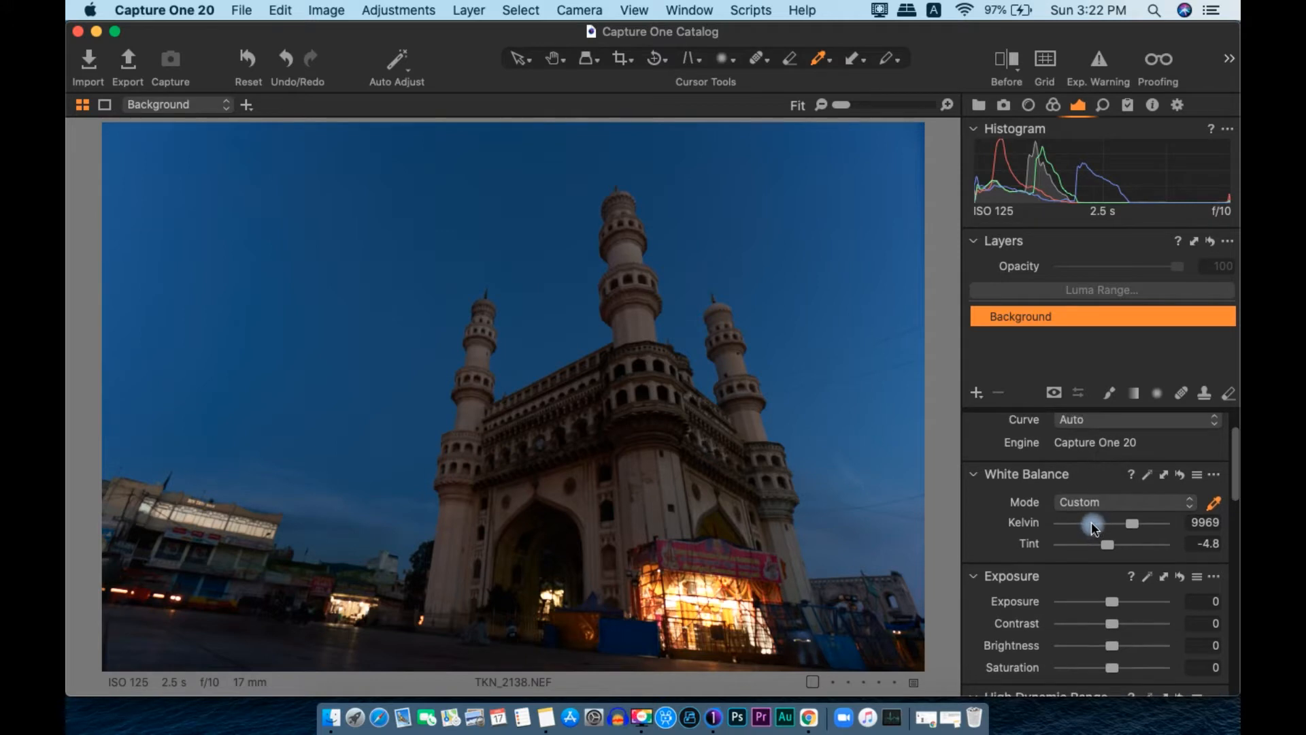
pyautogui.scroll(-1, 1132, 601)
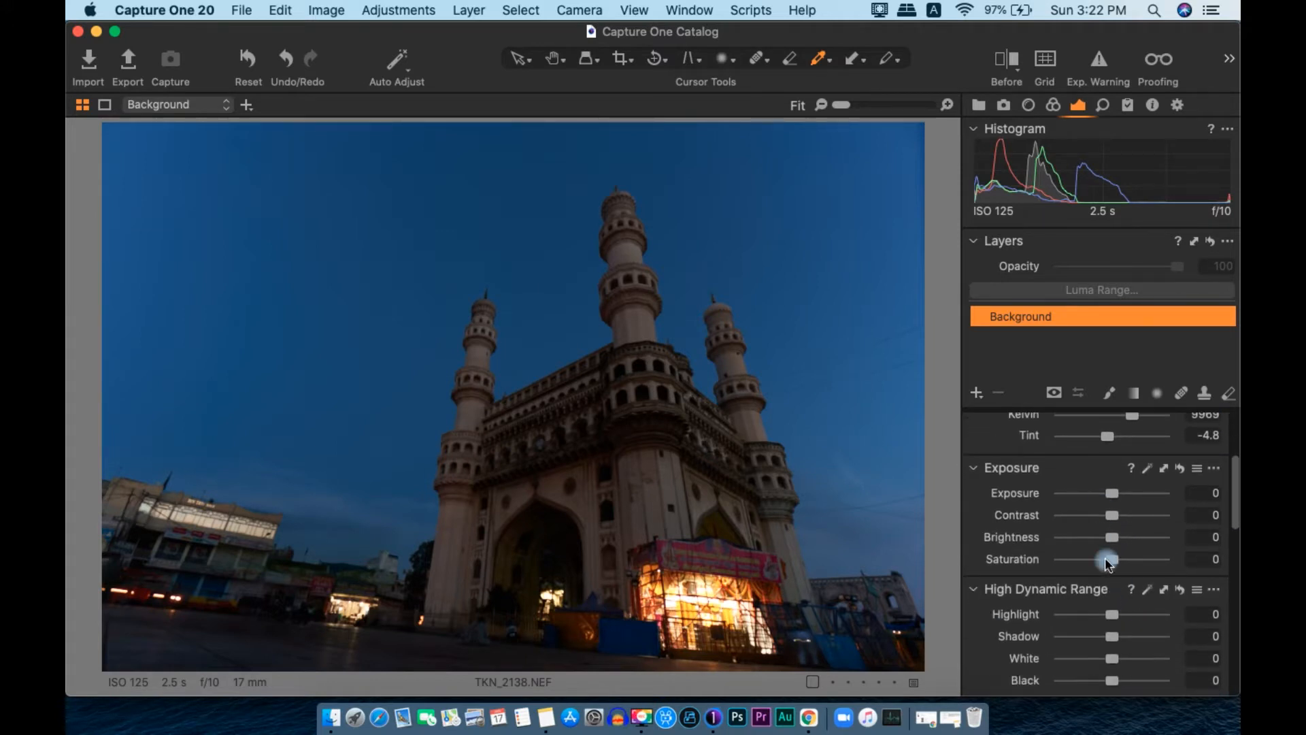
pyautogui.moveTo(1116, 541); pyautogui.dragTo(1026, 525)
pyautogui.scroll(-4, 1124, 541)
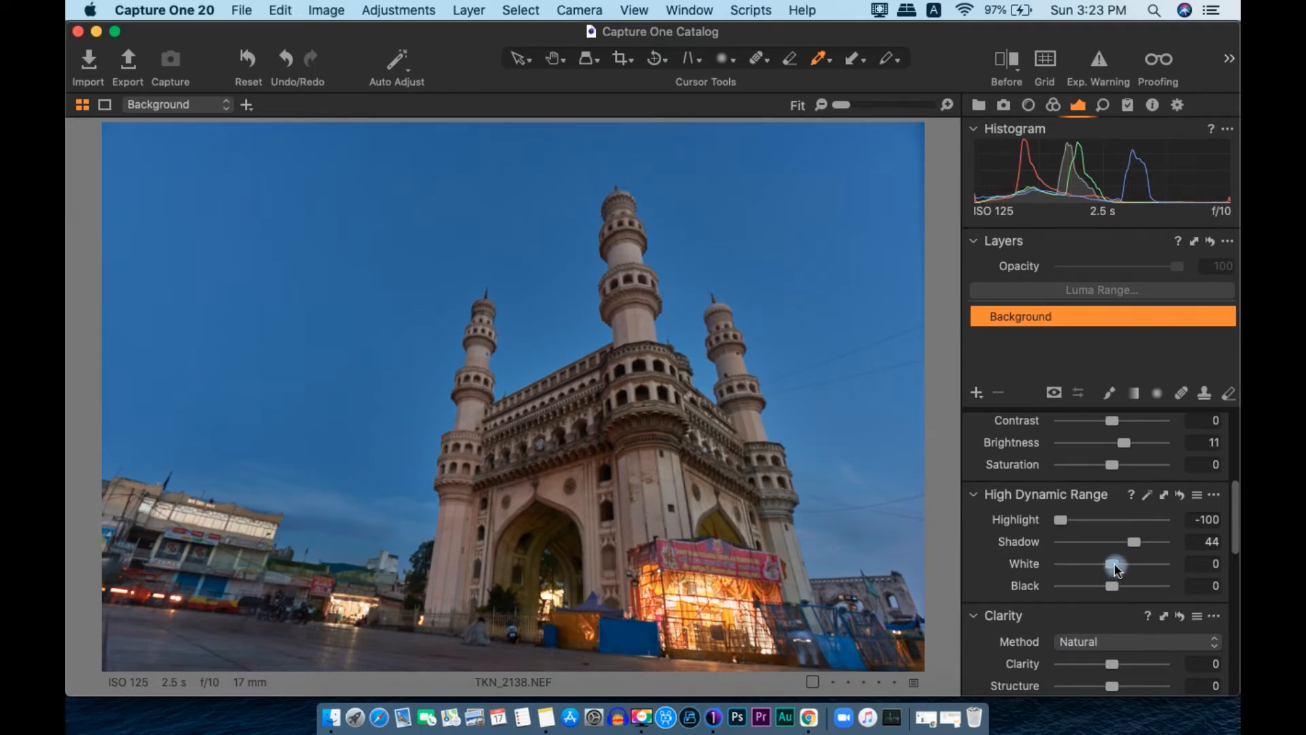
pyautogui.moveTo(1096, 562); pyautogui.dragTo(1102, 590)
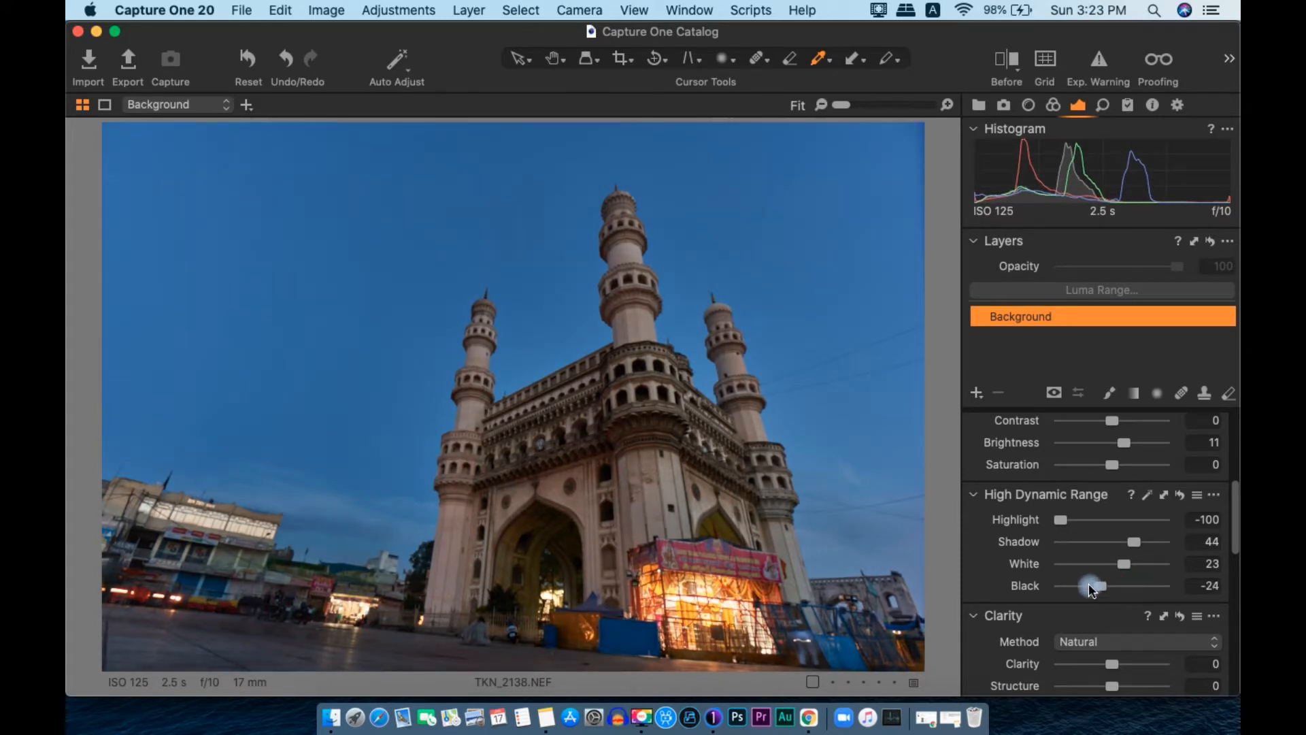
# - Sample the blue sky beside the tall minaret as a new colour range in the advanced Color Editor
pyautogui.click(1053, 106)
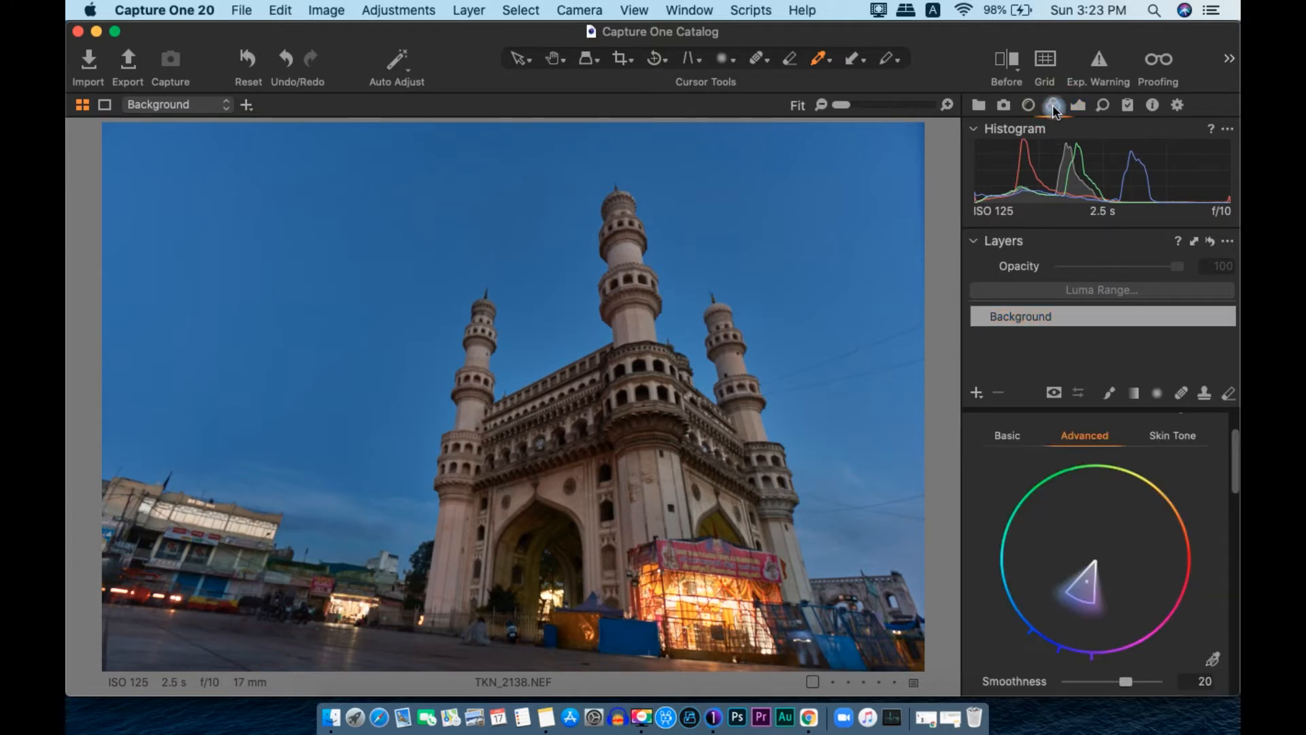
pyautogui.scroll(-2, 1096, 461)
pyautogui.click(1212, 617)
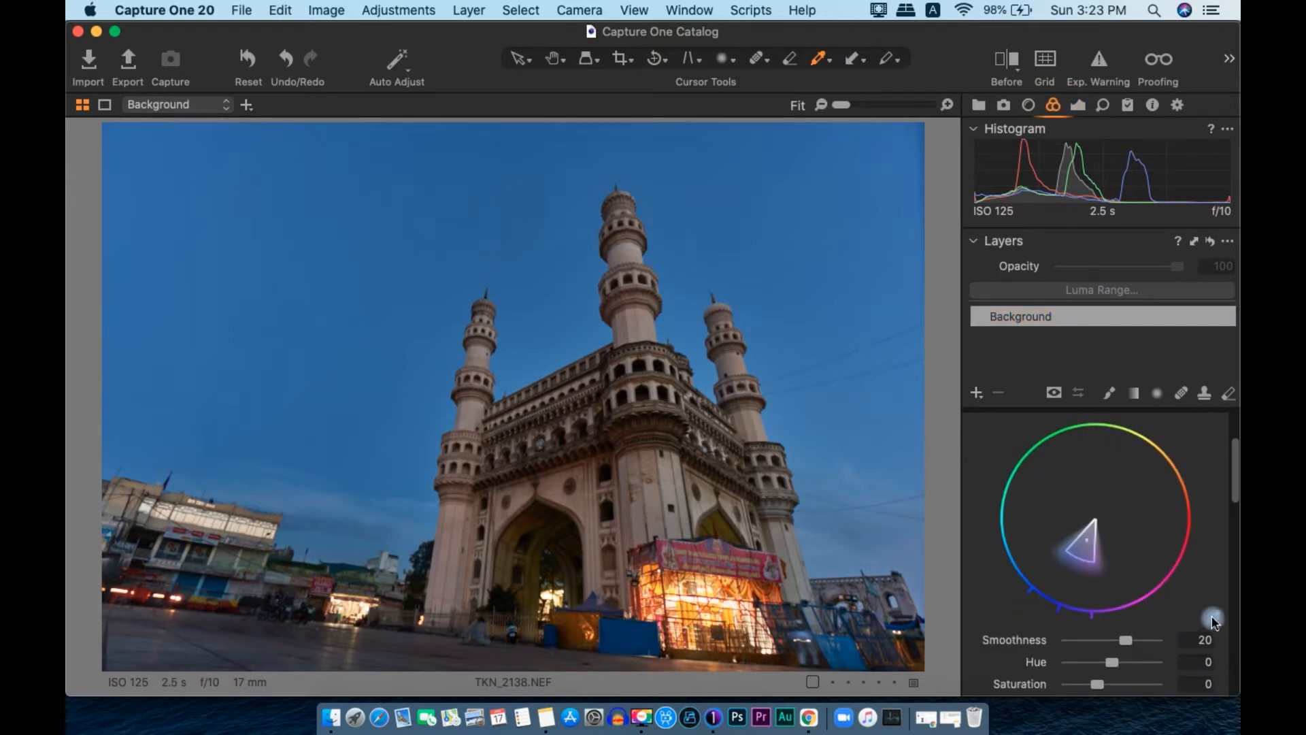
pyautogui.click(793, 189)
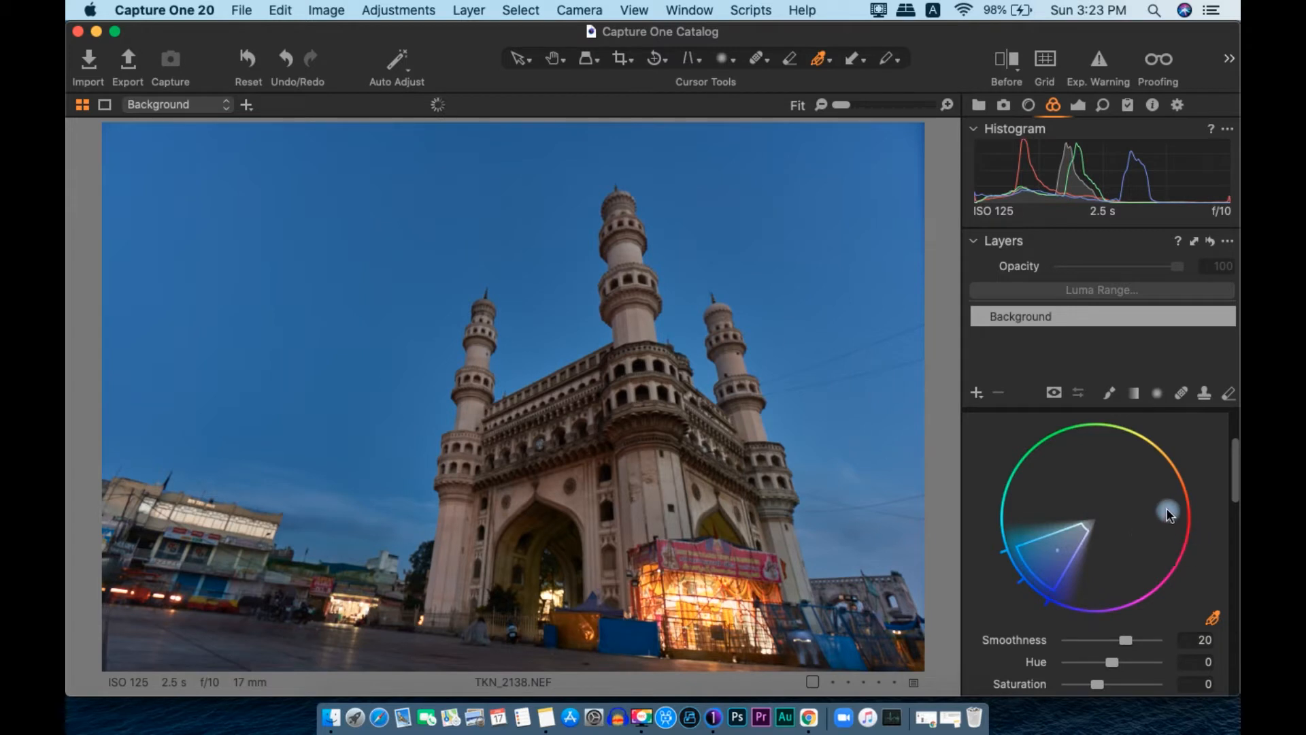
# - Delete the unused dark colour range above the sky range, and turn on View selected color range
pyautogui.scroll(-5, 1164, 500)
pyautogui.click(1045, 506)
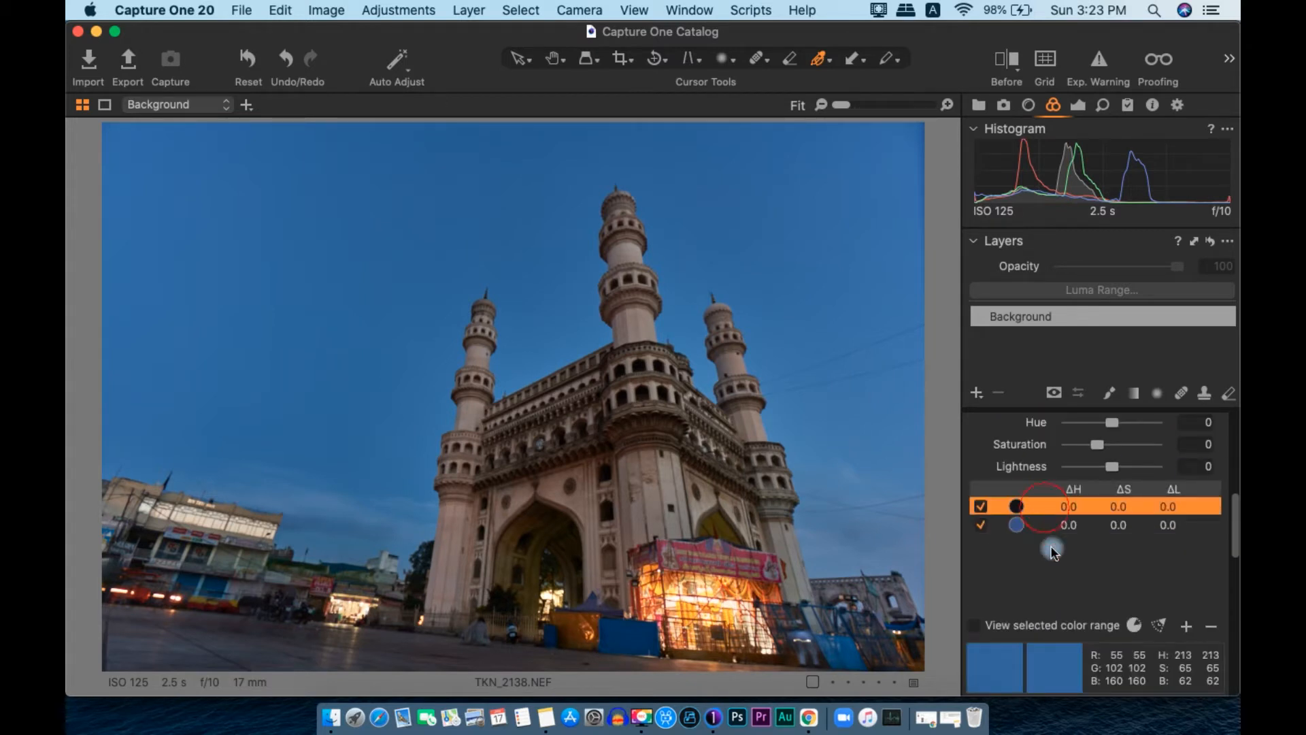
pyautogui.click(1211, 626)
pyautogui.click(975, 626)
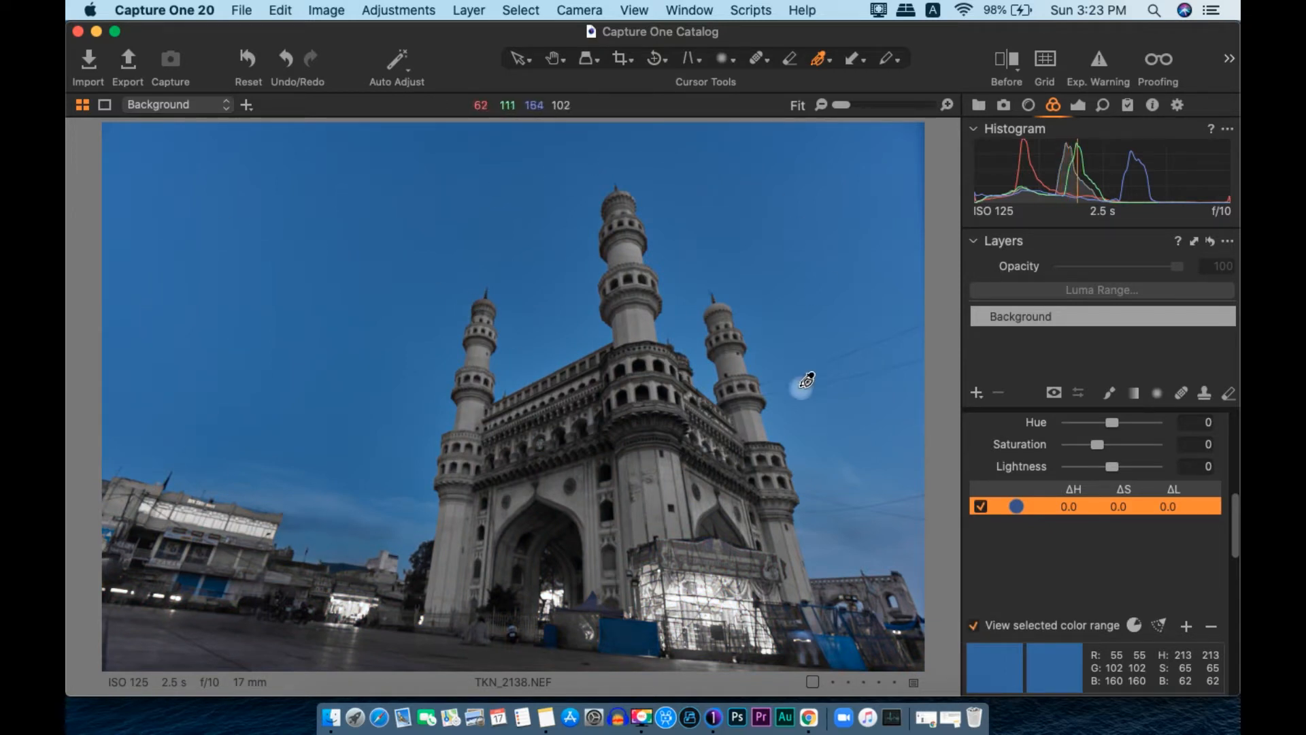
# - Set the sky range's Hue to 3.6, Saturation to 49.1 and Lightness to -23.8, and turn off View selected color range
pyautogui.scroll(3, 1064, 480)
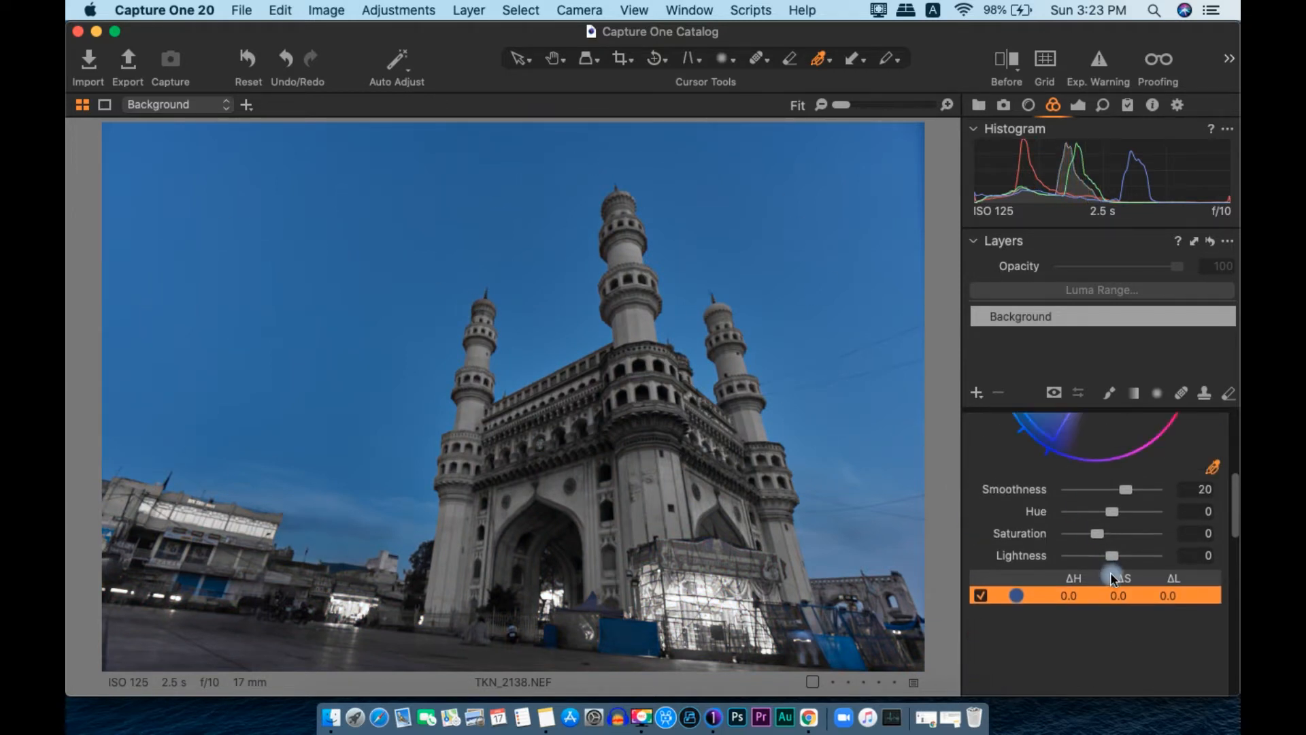
pyautogui.moveTo(1111, 555); pyautogui.dragTo(1116, 522)
pyautogui.scroll(-5, 1113, 517)
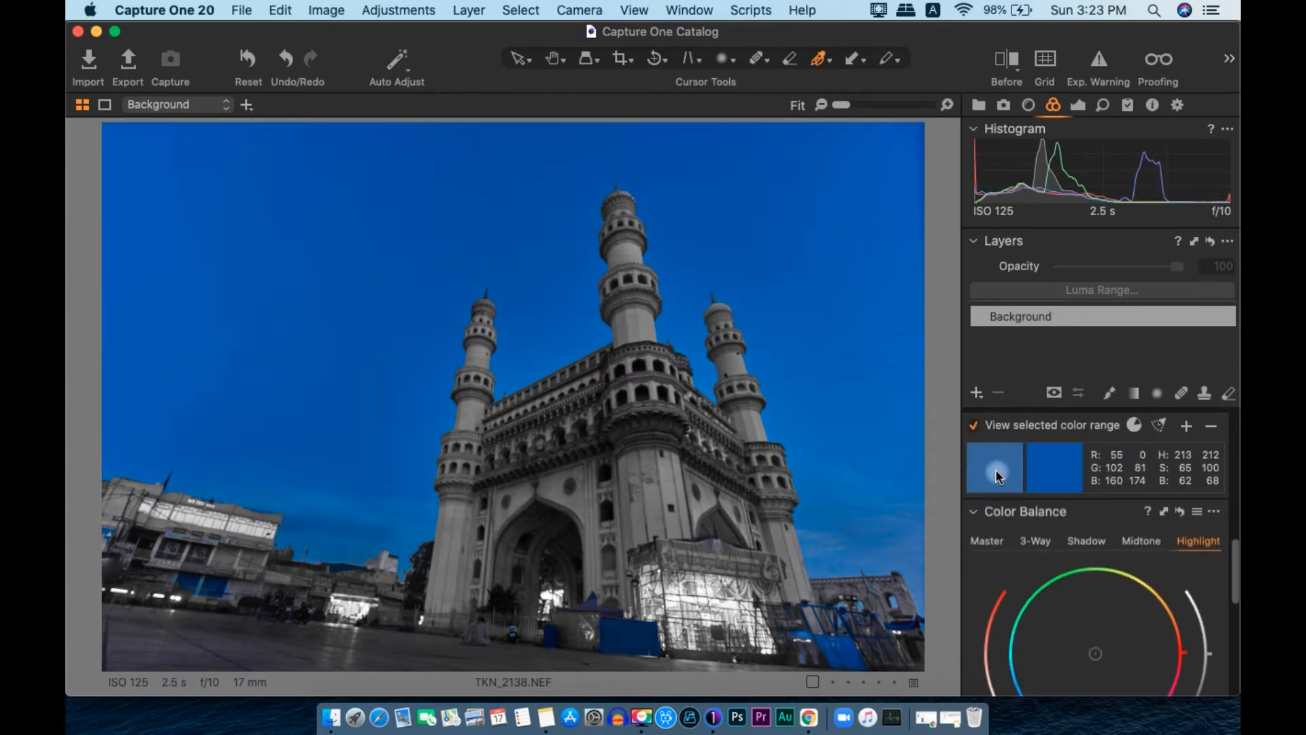
pyautogui.scroll(-1, 997, 479)
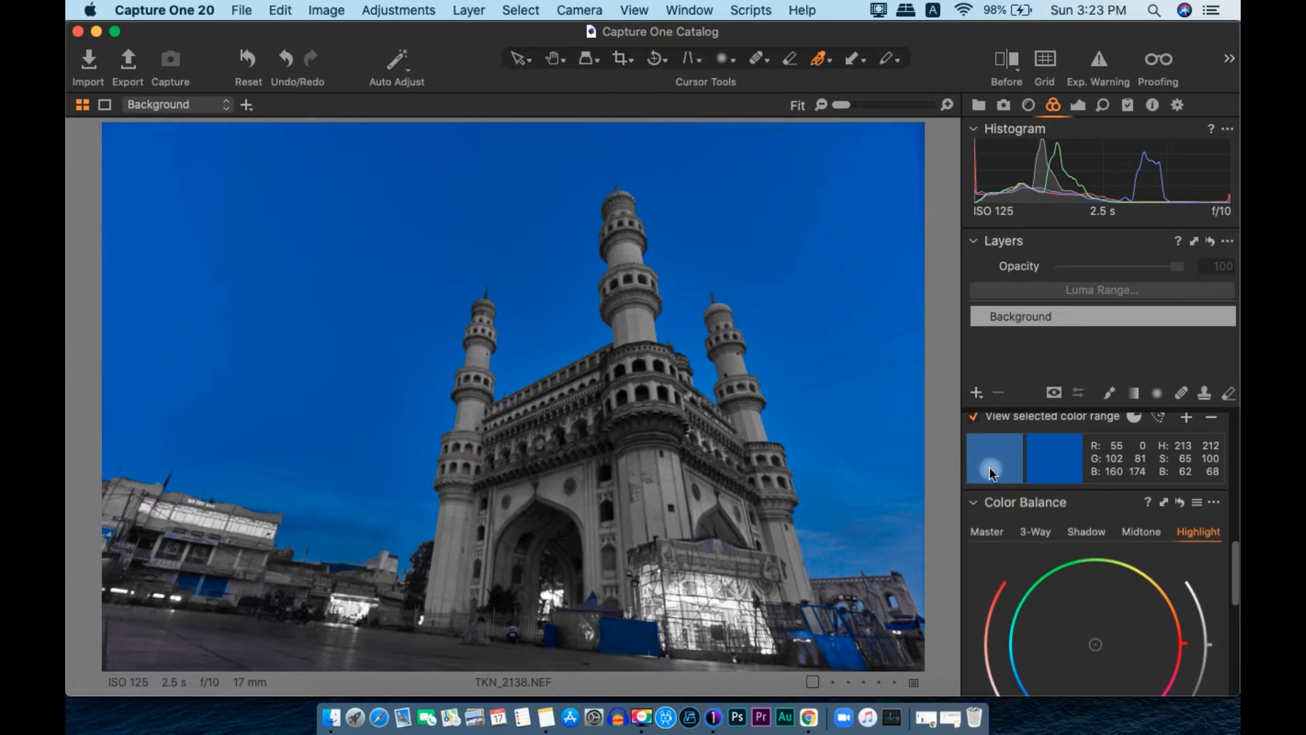
pyautogui.scroll(5, 992, 464)
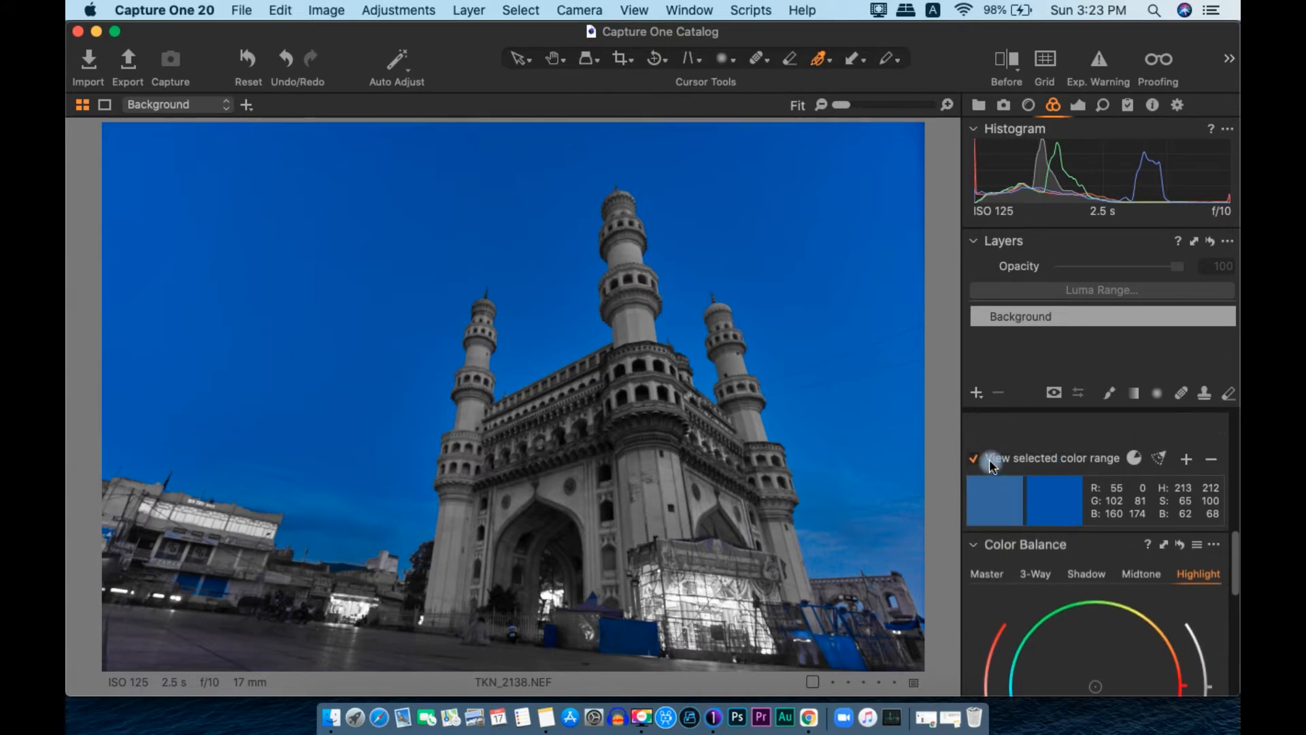
pyautogui.click(976, 459)
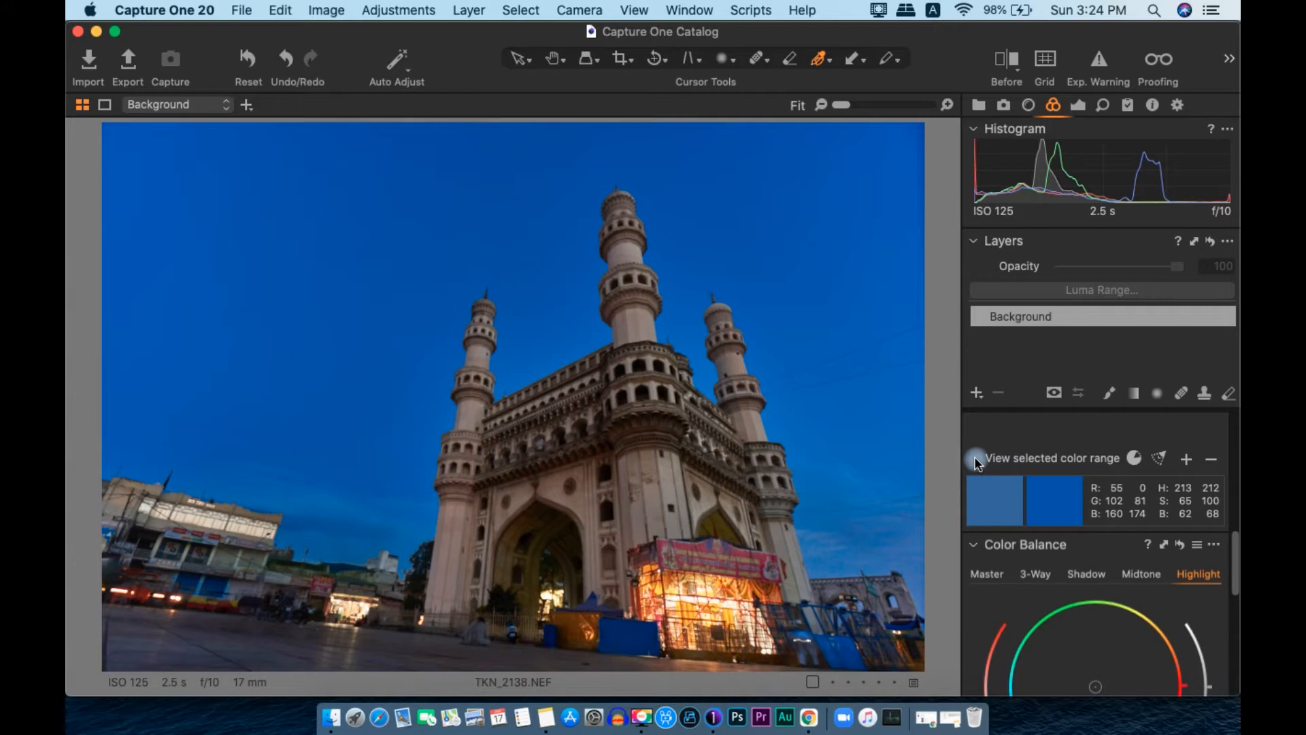
# - Compare the photo with the sky colour adjustment disabled and enabled again
pyautogui.scroll(10, 977, 464)
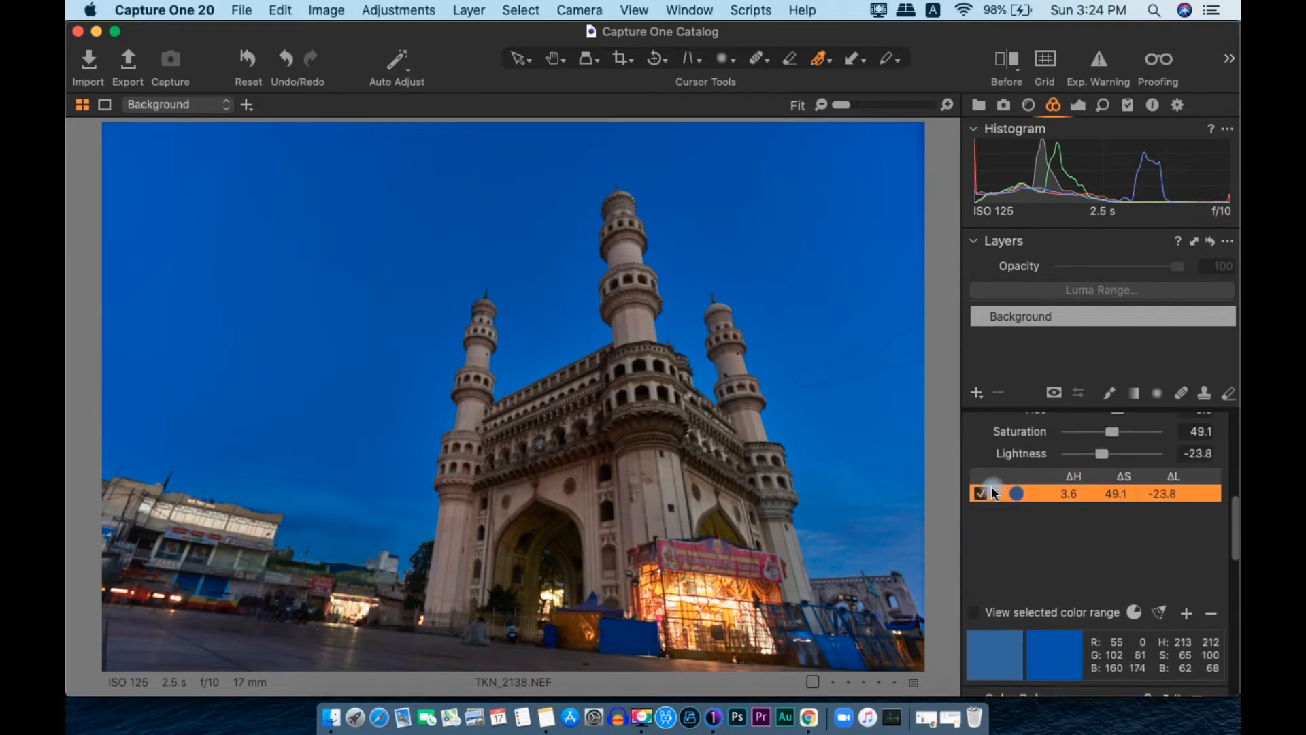
pyautogui.click(981, 495)
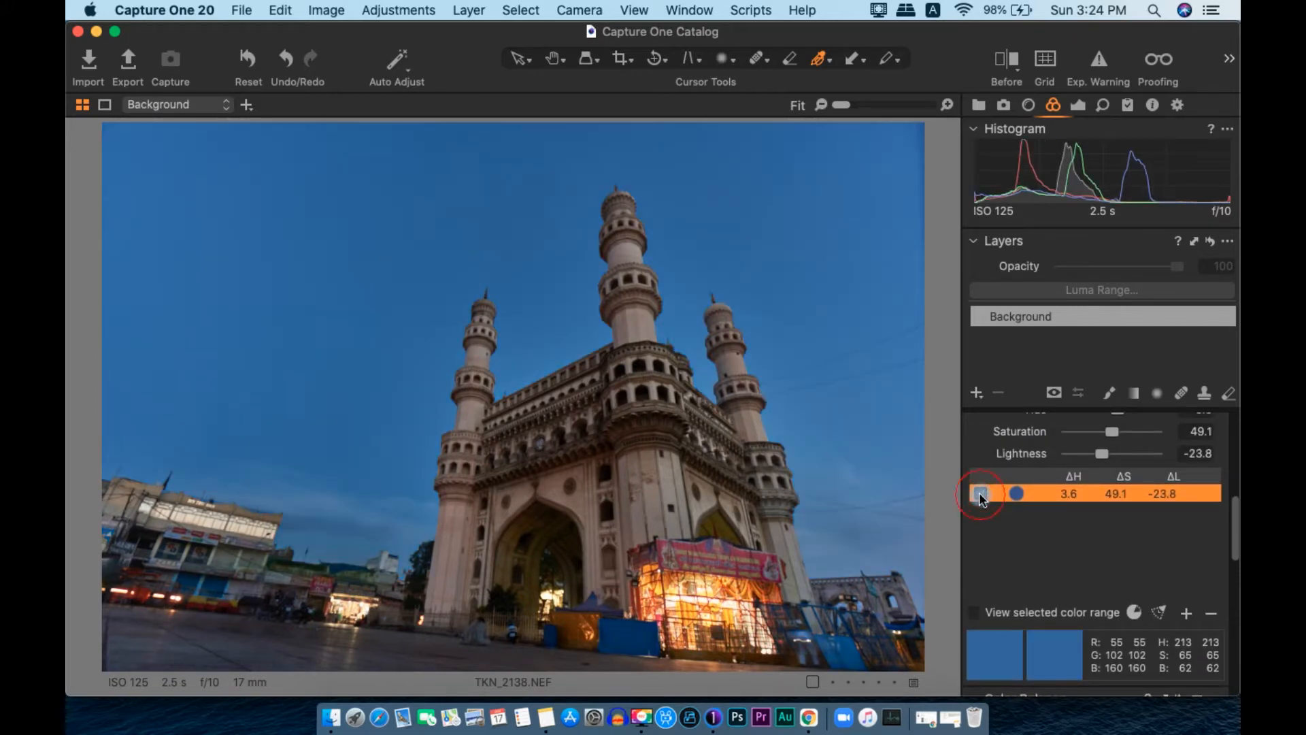
pyautogui.click(980, 495)
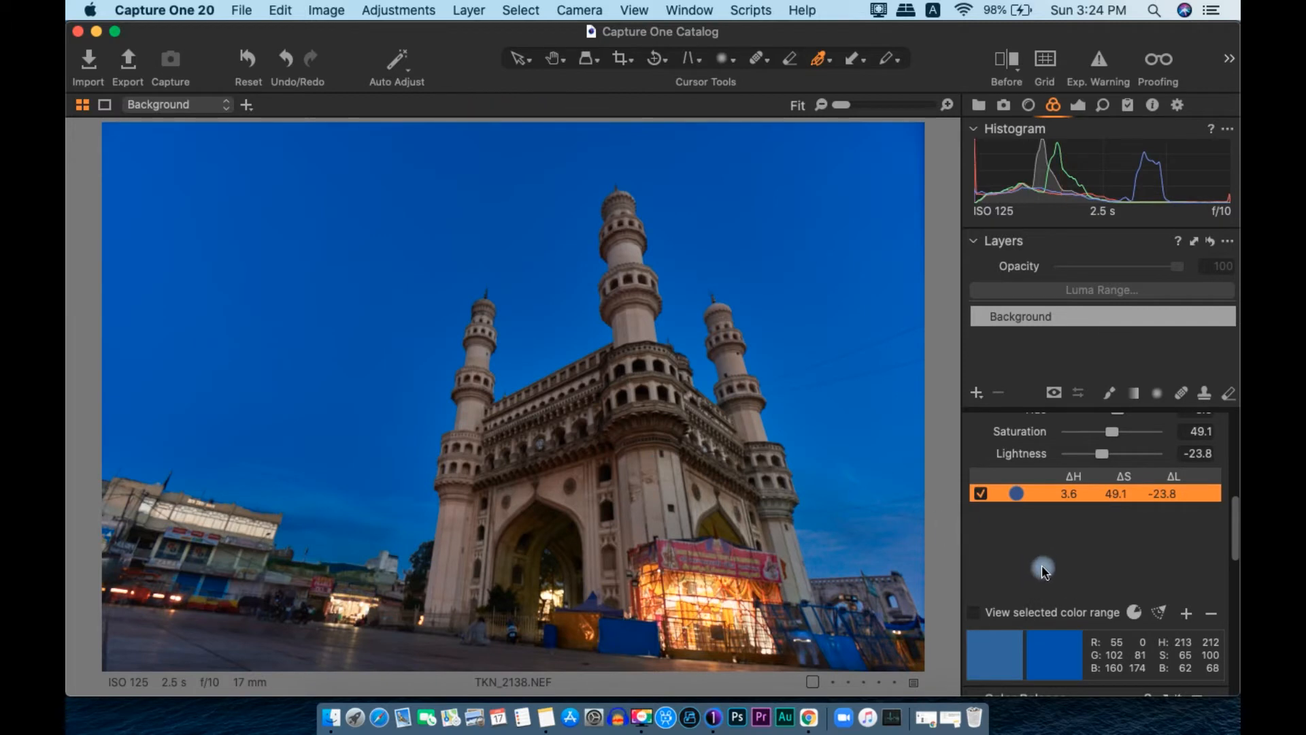
# - Refine the sky range to Saturation 38.9, Lightness -35.5 and Smoothness 21.6, and inspect the photo up close
pyautogui.scroll(1, 1062, 523)
pyautogui.moveTo(1109, 445); pyautogui.dragTo(1130, 489)
pyautogui.scroll(3, 1093, 468)
pyautogui.scroll(5, 1131, 490)
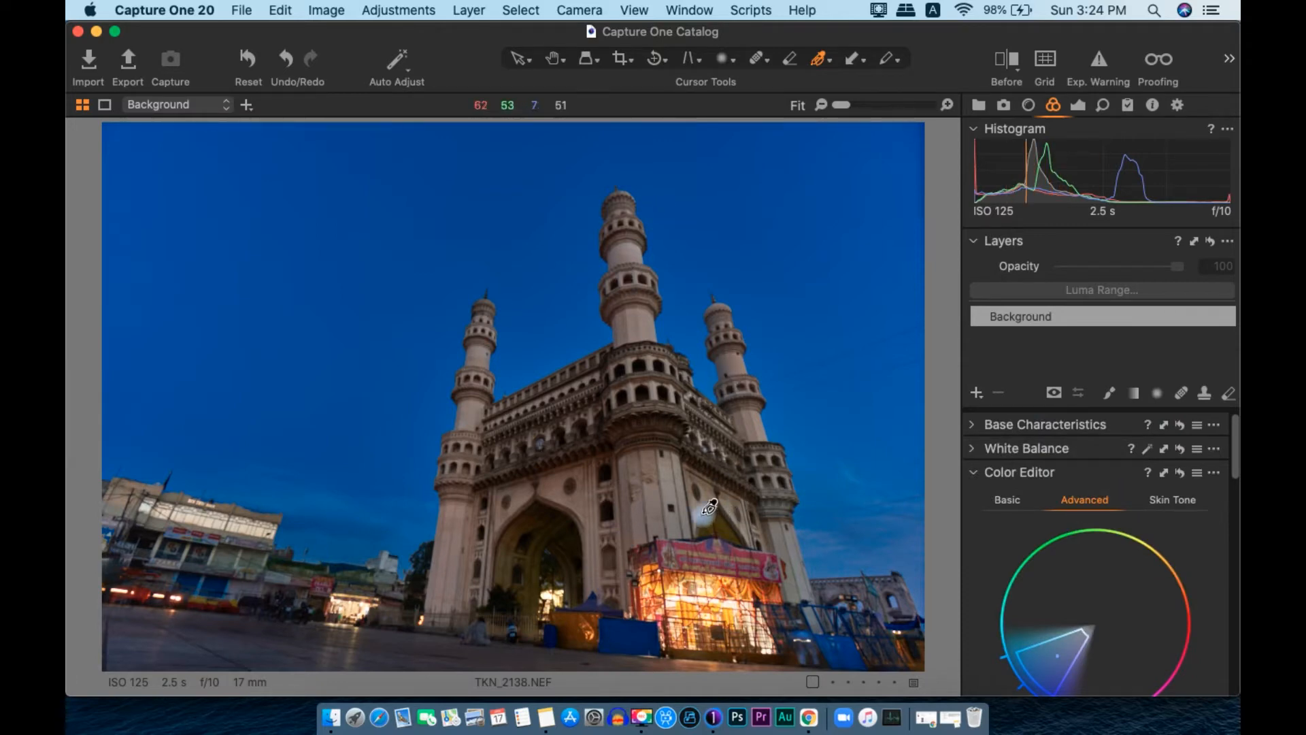
pyautogui.scroll(3, 704, 514)
pyautogui.scroll(-3, 605, 428)
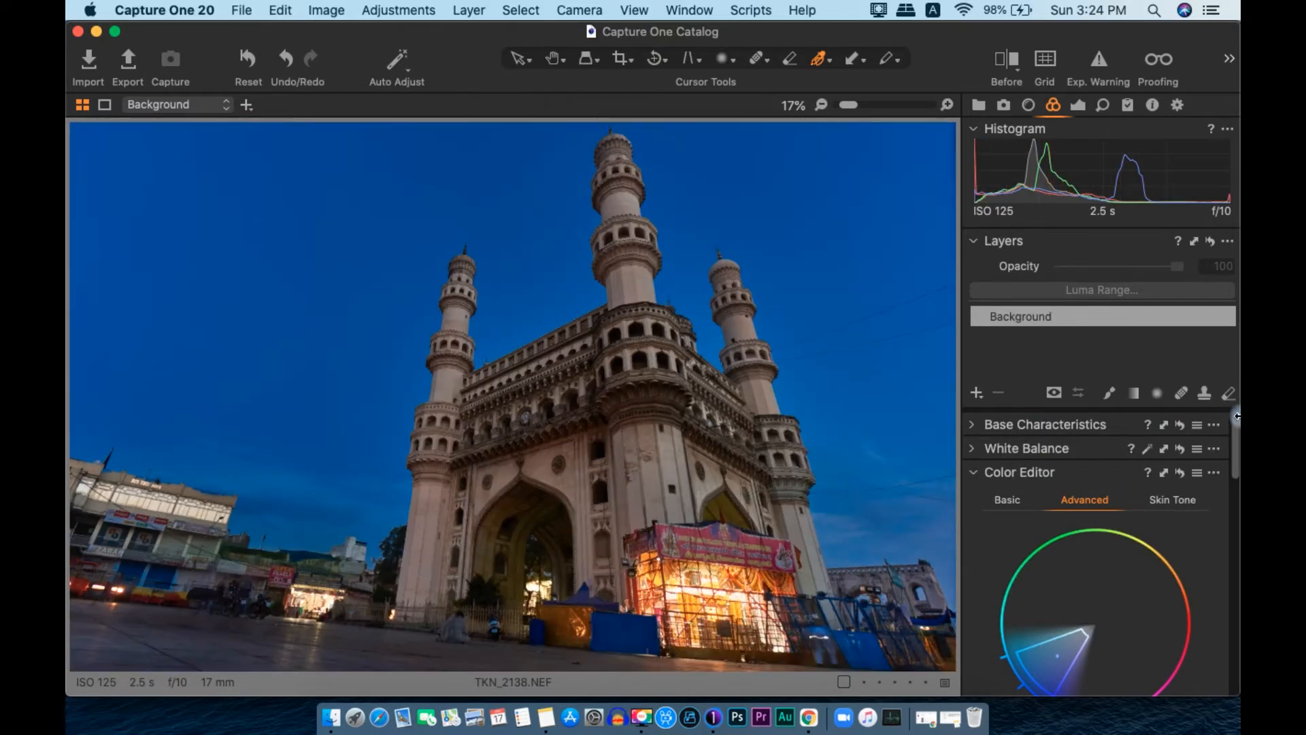
pyautogui.click(978, 478)
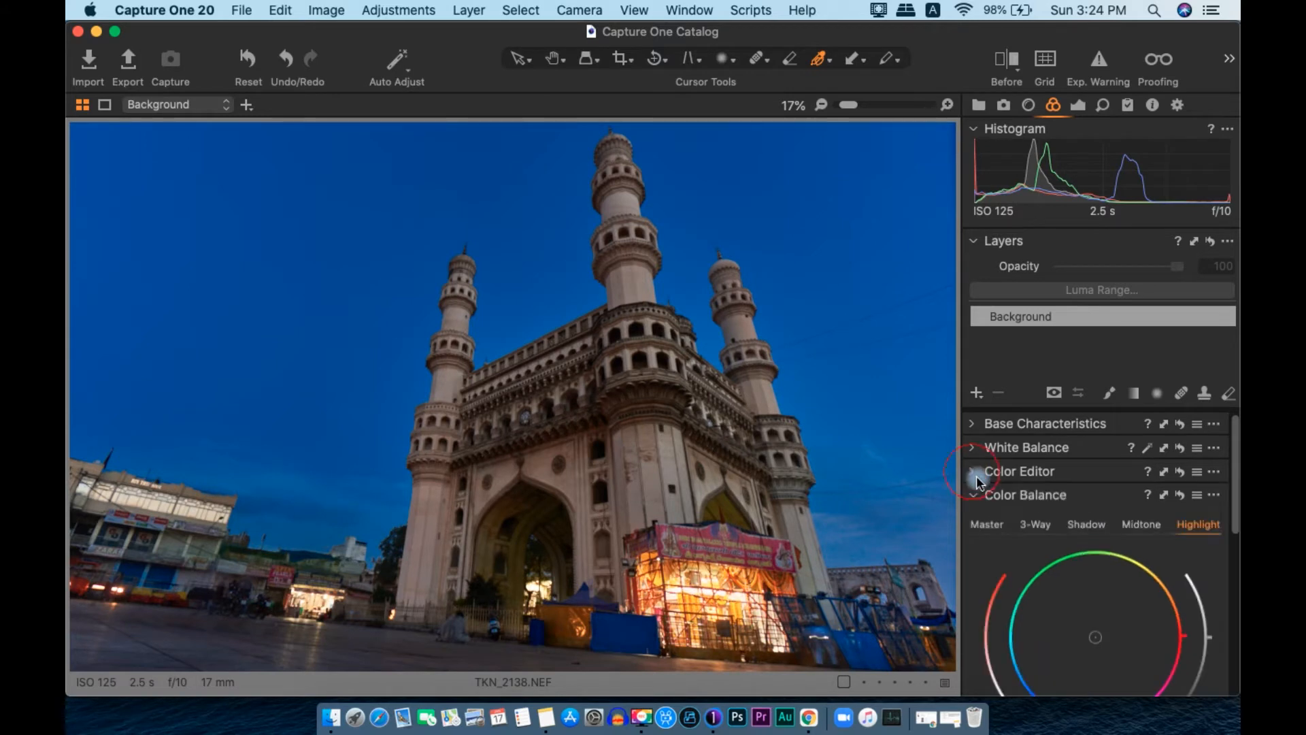
pyautogui.scroll(-10, 1111, 495)
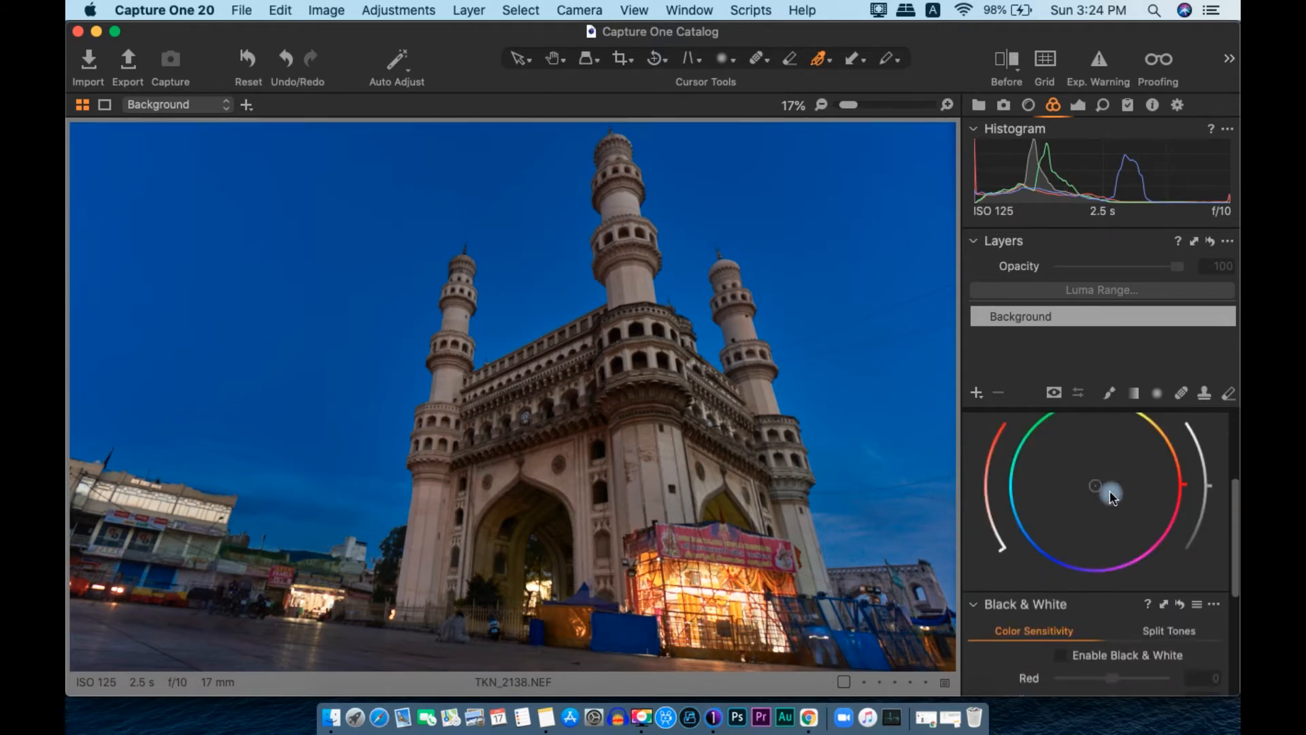
pyautogui.scroll(10, 1150, 476)
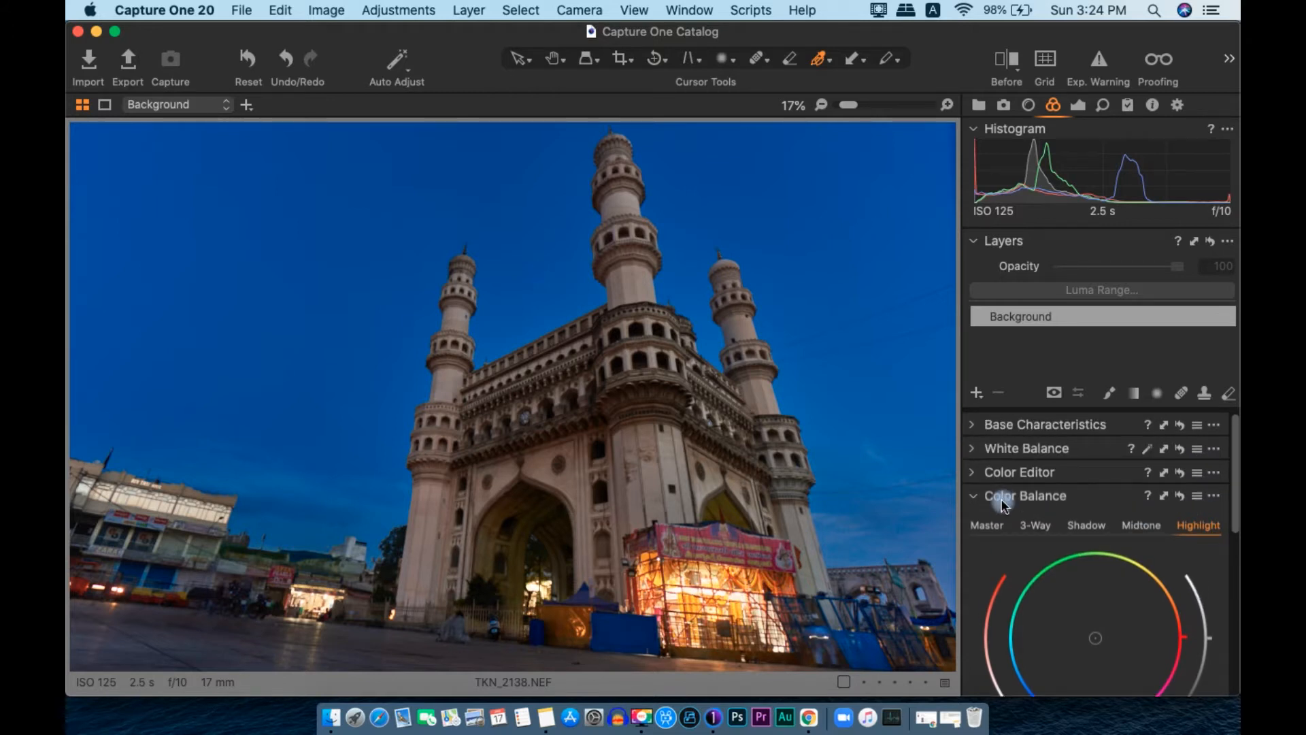
pyautogui.click(980, 474)
# - Sample the monument's stone wall as a second colour range and disable the blue sky adjustment
pyautogui.scroll(-5, 1191, 564)
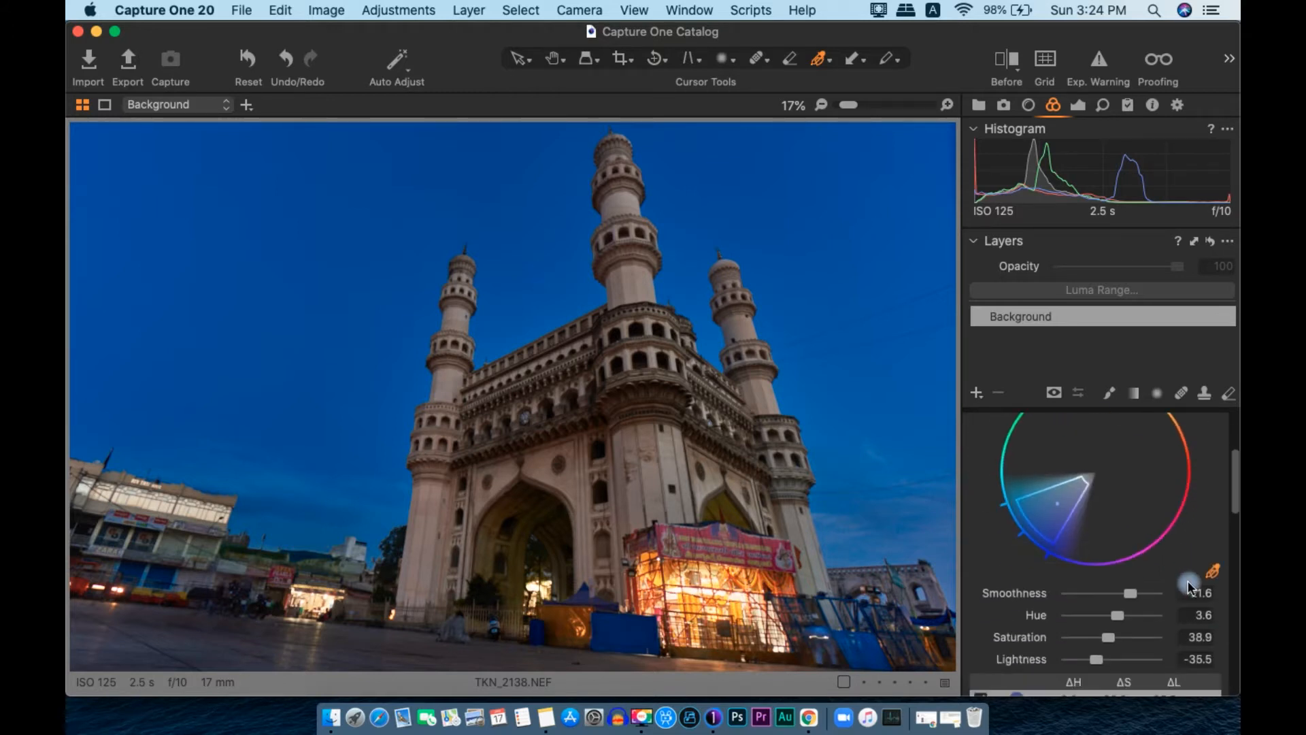
pyautogui.click(1215, 575)
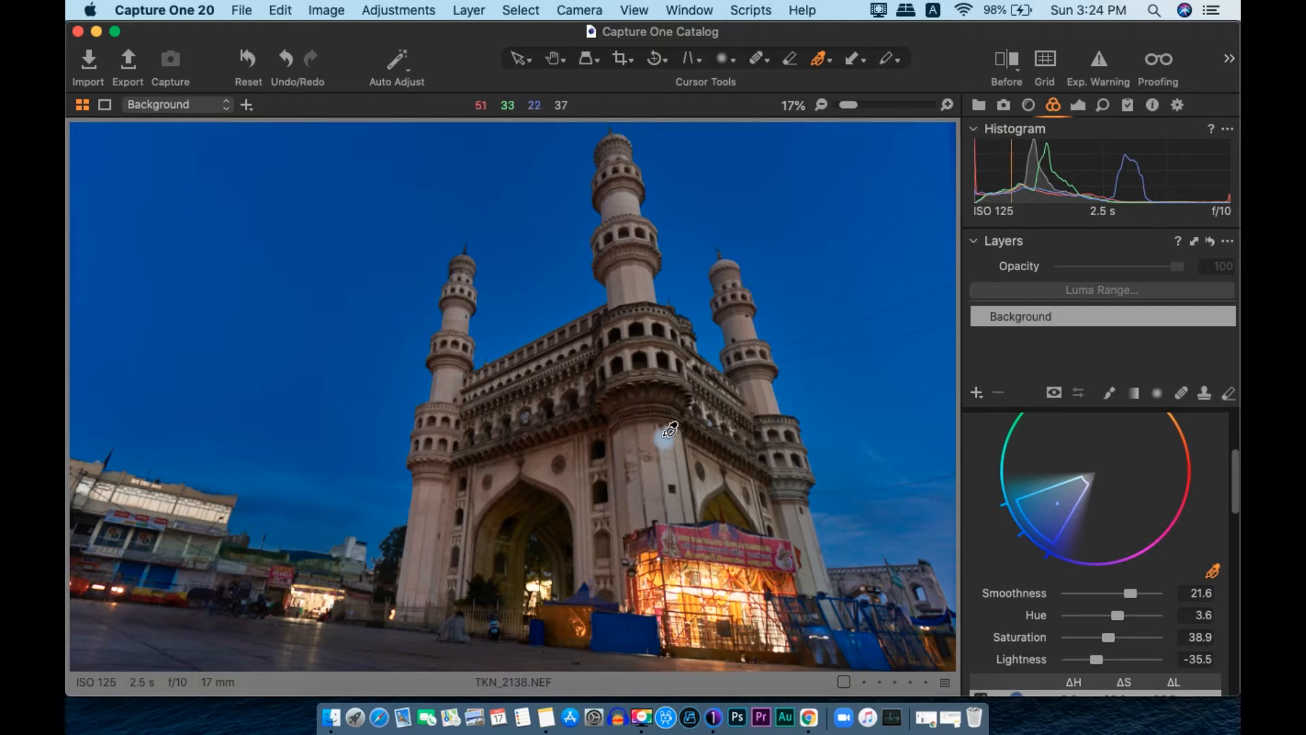
pyautogui.click(669, 444)
pyautogui.scroll(-2, 1108, 617)
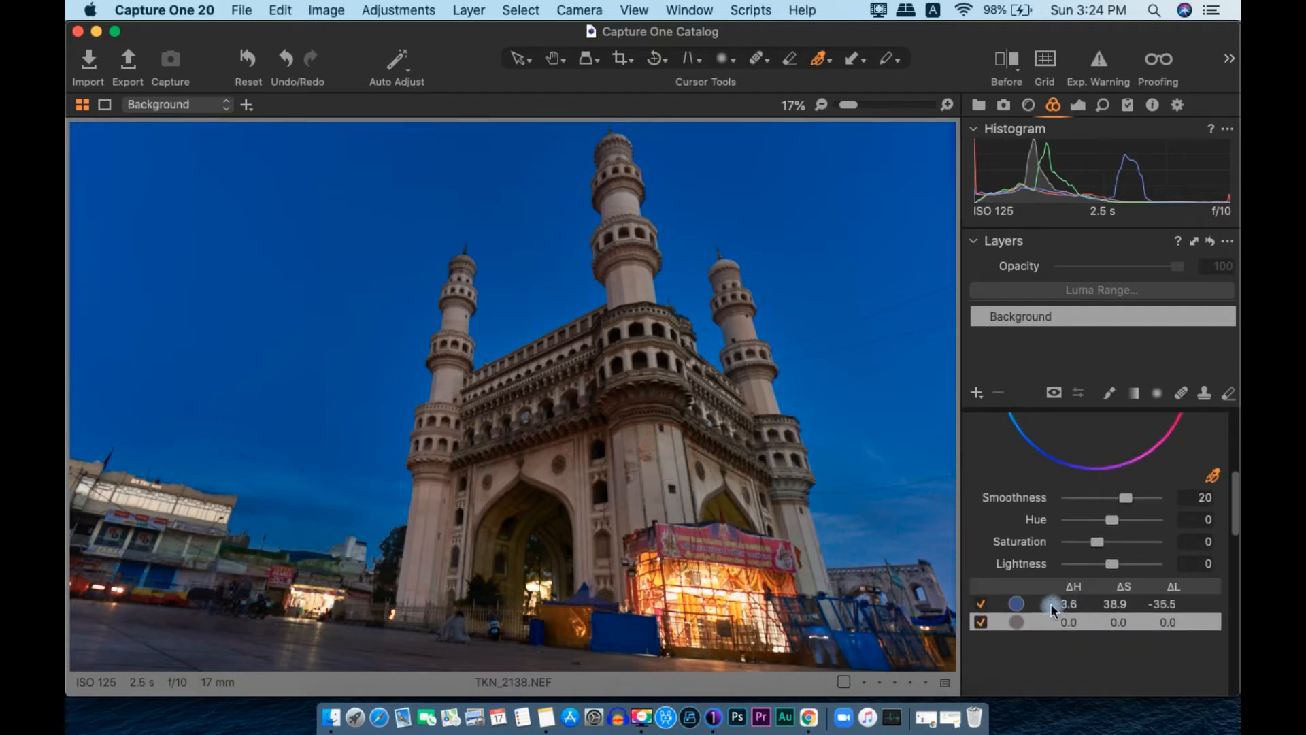
pyautogui.click(981, 604)
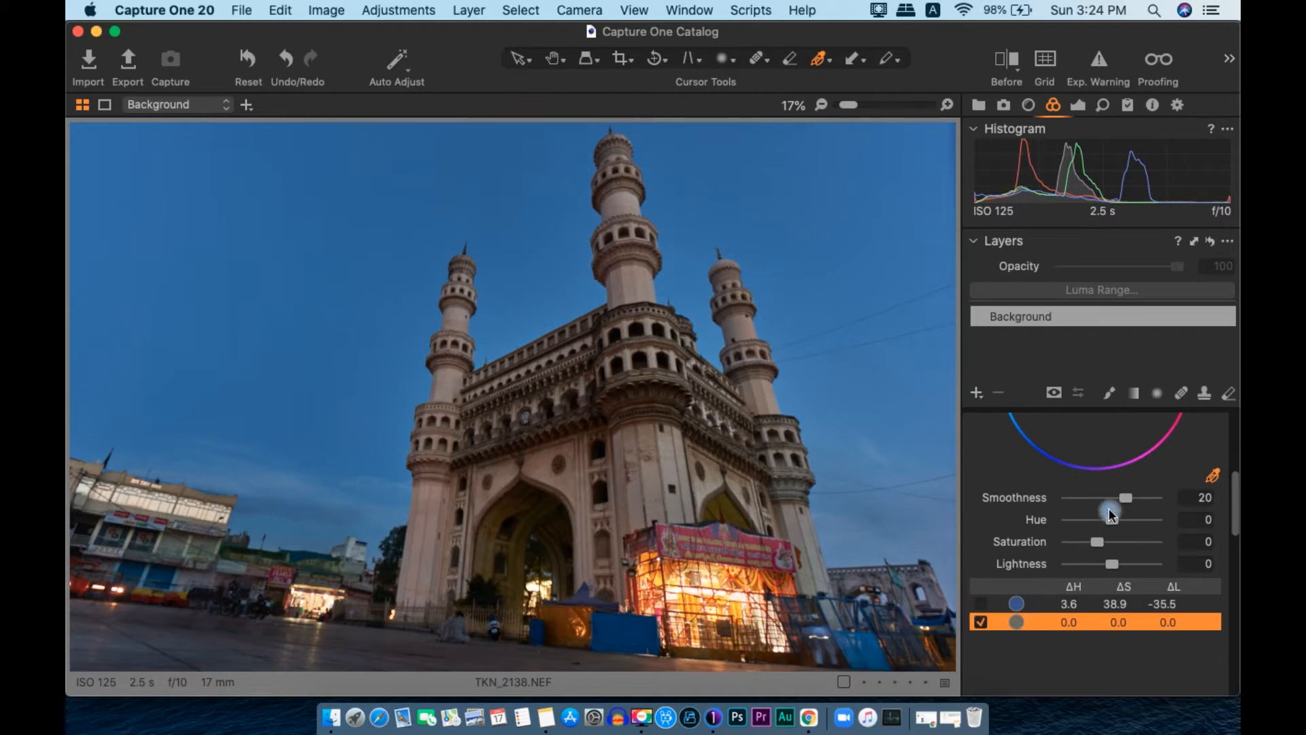
# - Try a Lightness of 100 on the stone colour range, and reset it to 0
pyautogui.scroll(3, 1108, 508)
pyautogui.scroll(-3, 1129, 608)
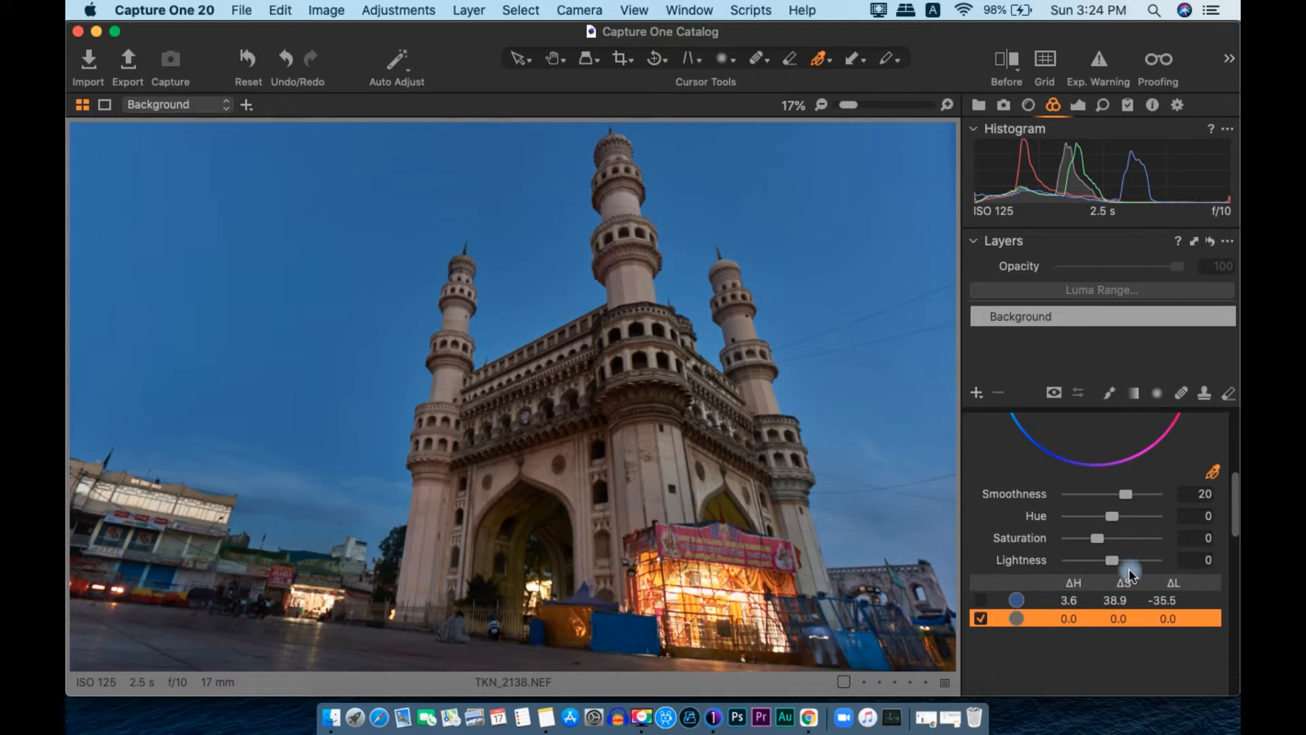
pyautogui.moveTo(1113, 560); pyautogui.dragTo(1174, 570)
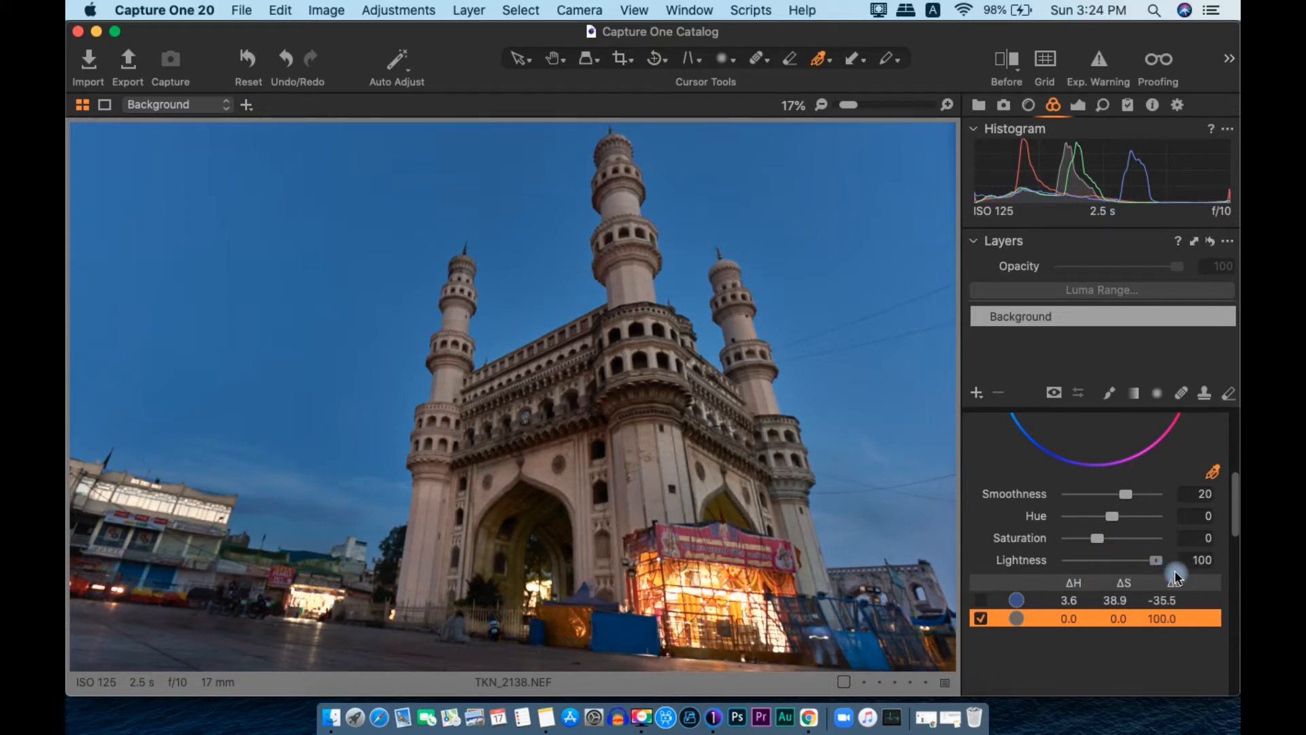
pyautogui.doubleClick(1156, 560)
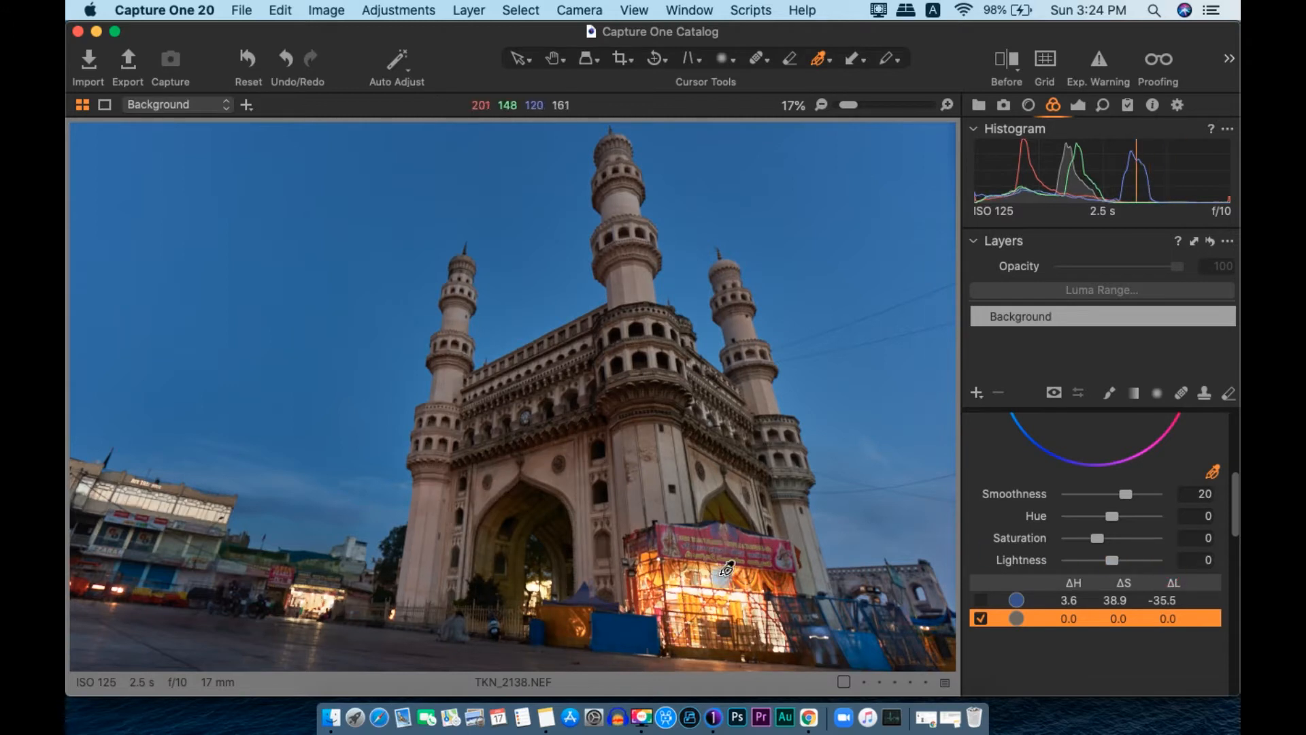
pyautogui.scroll(1, 1129, 559)
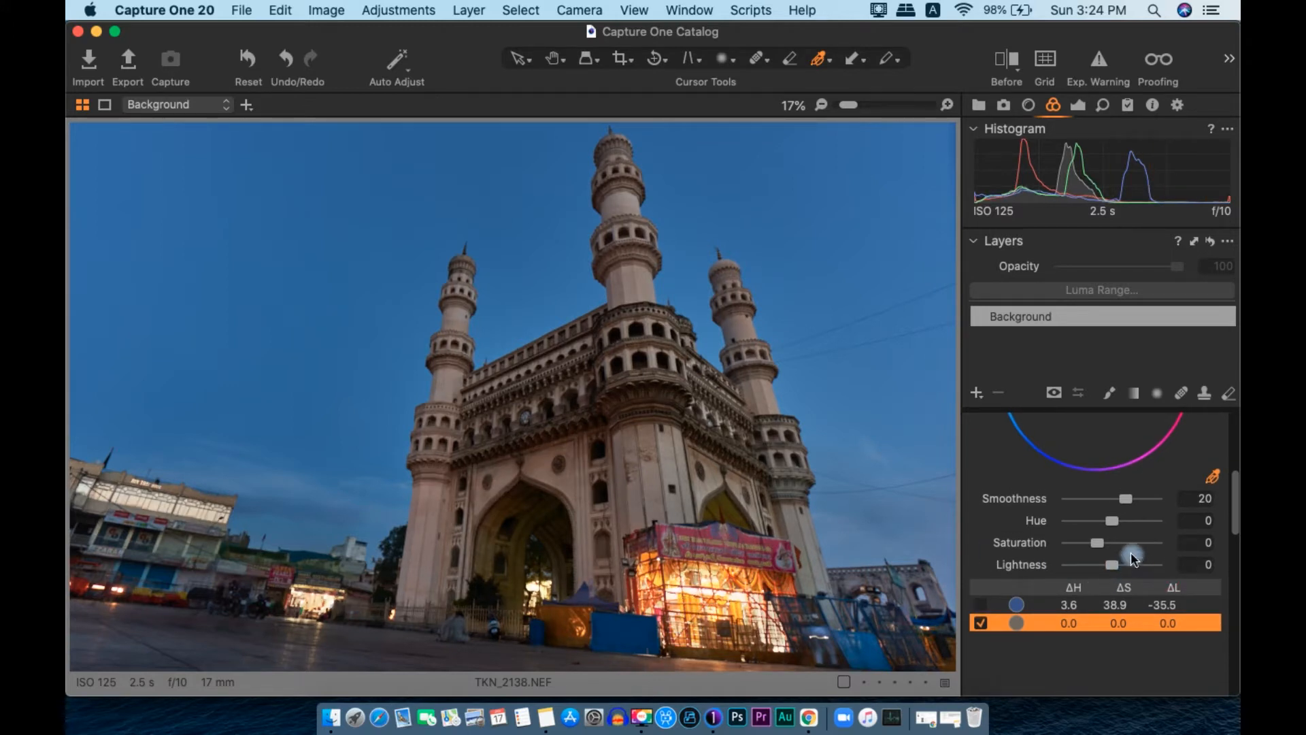
pyautogui.scroll(1, 1131, 500)
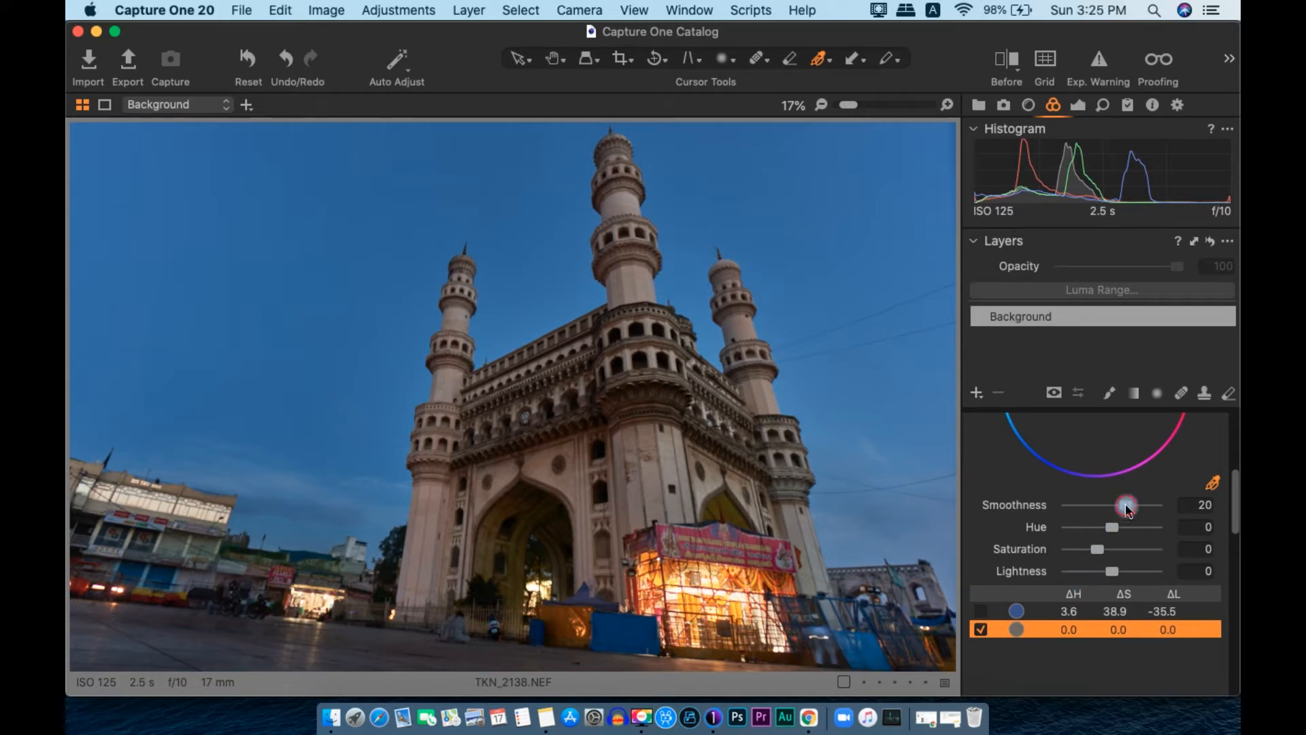
# - Create a masked layer from the stone colour range selected in the Color Editor
pyautogui.scroll(5, 1131, 507)
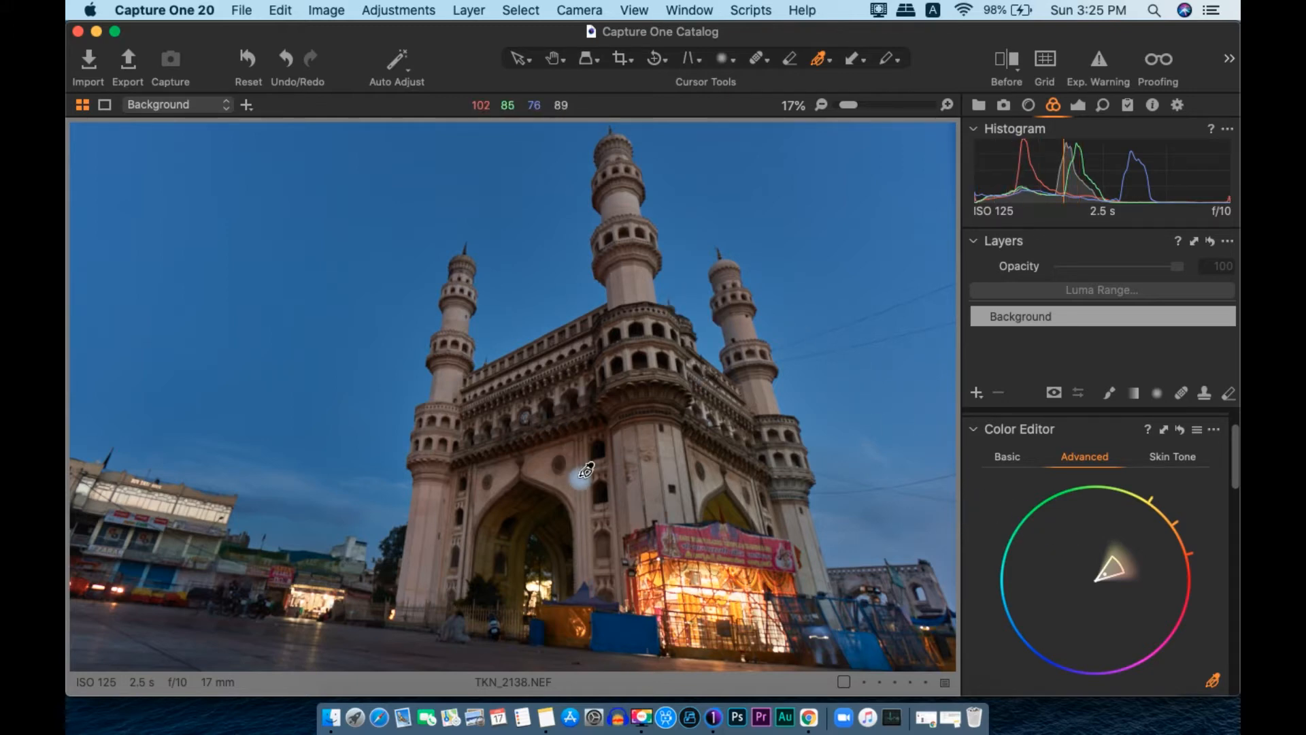
pyautogui.scroll(3, 585, 473)
pyautogui.scroll(-3, 605, 481)
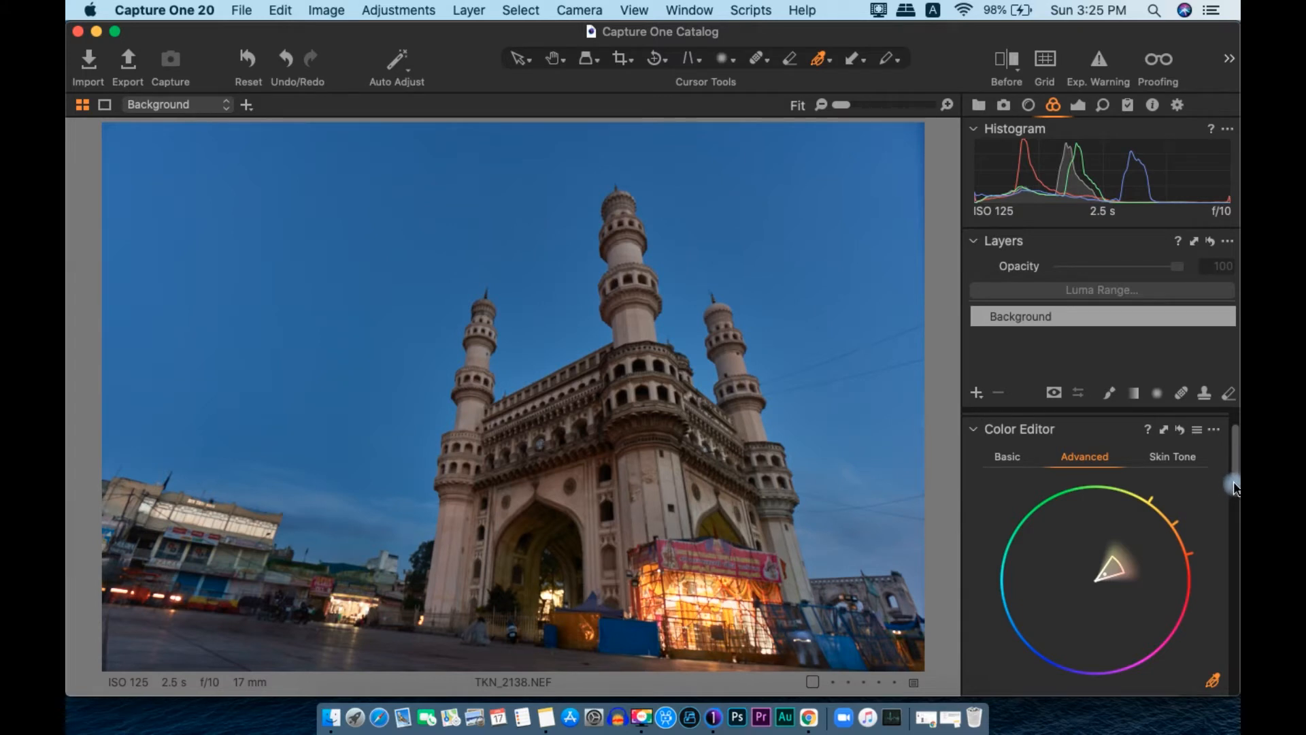
pyautogui.moveTo(1235, 466); pyautogui.dragTo(1230, 543)
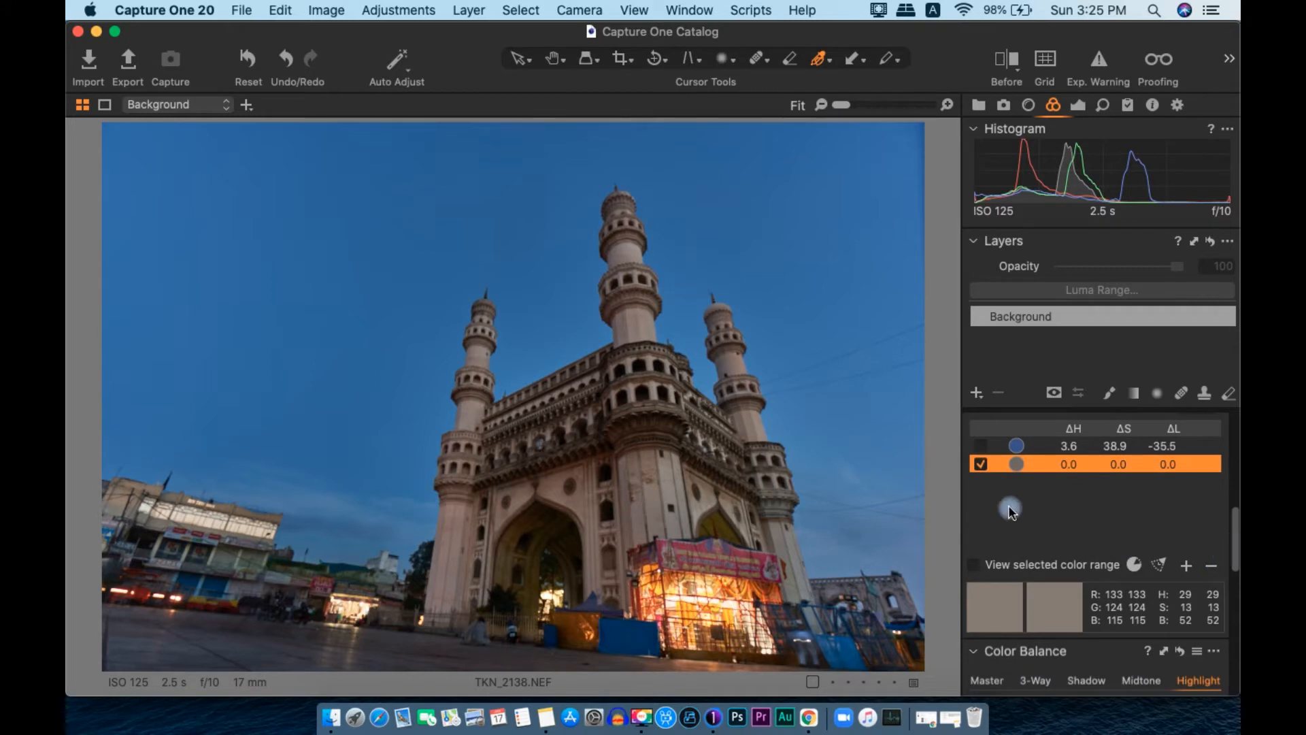
pyautogui.moveTo(1236, 551); pyautogui.dragTo(1237, 456)
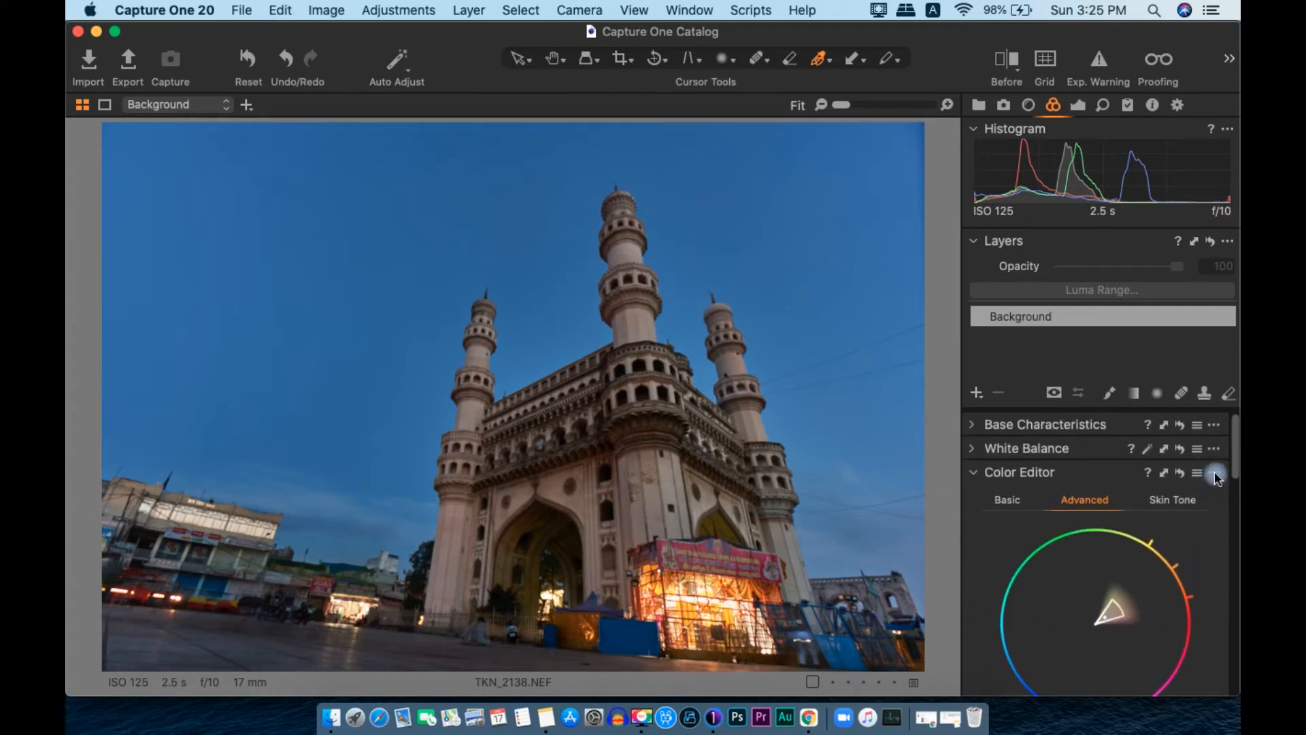
pyautogui.click(1215, 473)
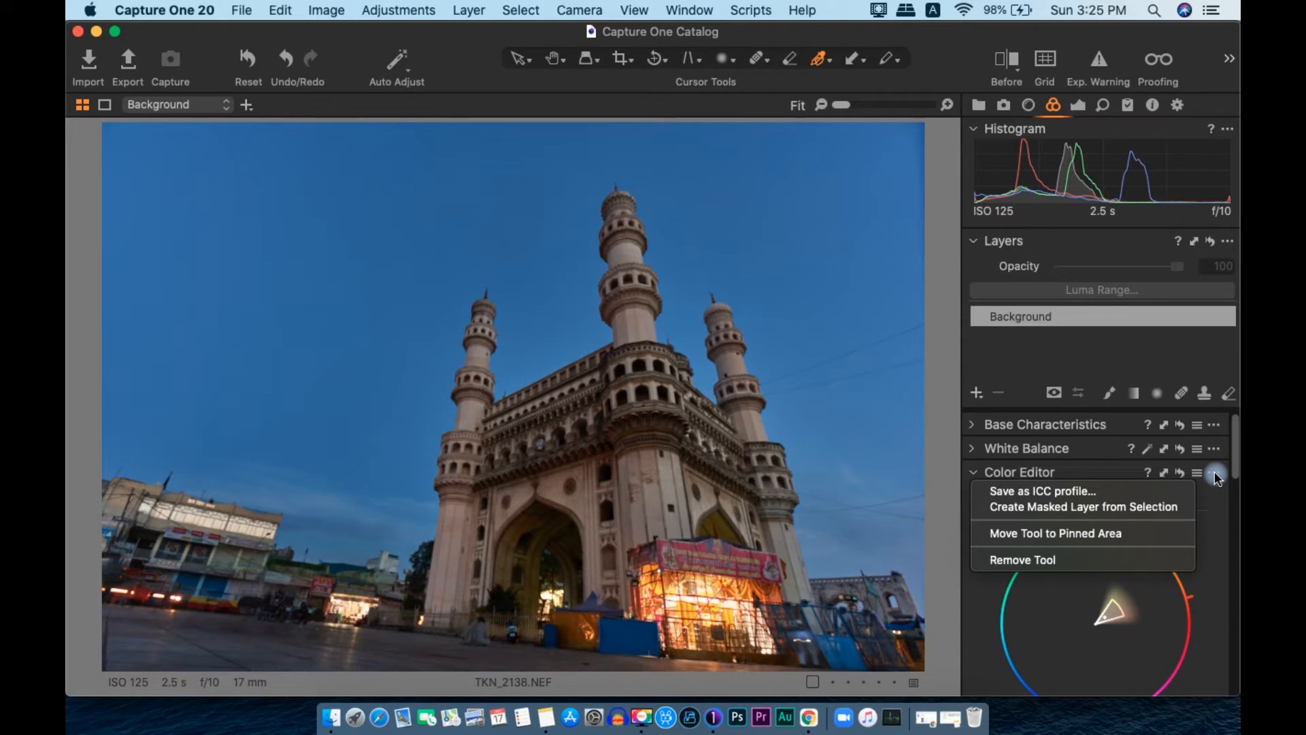
pyautogui.click(1169, 507)
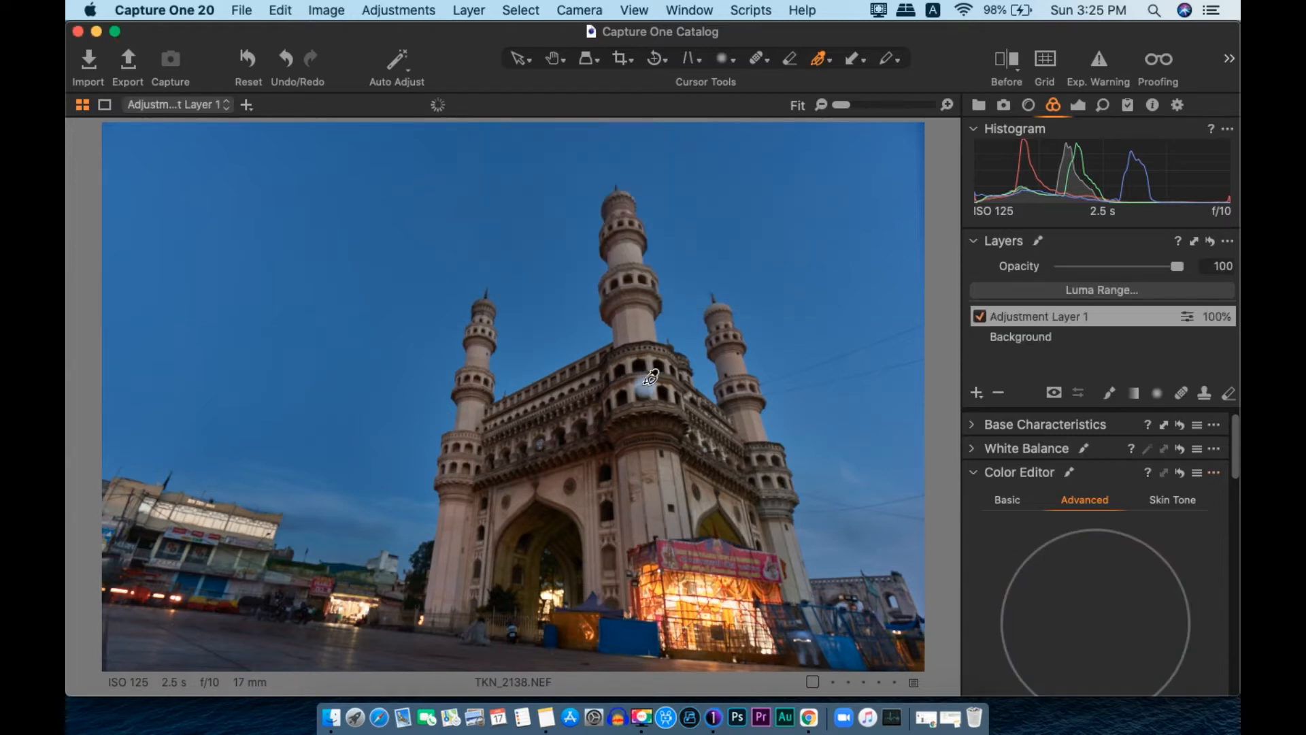
# - Rename the new adjustment layer as Charminar
pyautogui.doubleClick(1094, 319)
pyautogui.write('Ch')
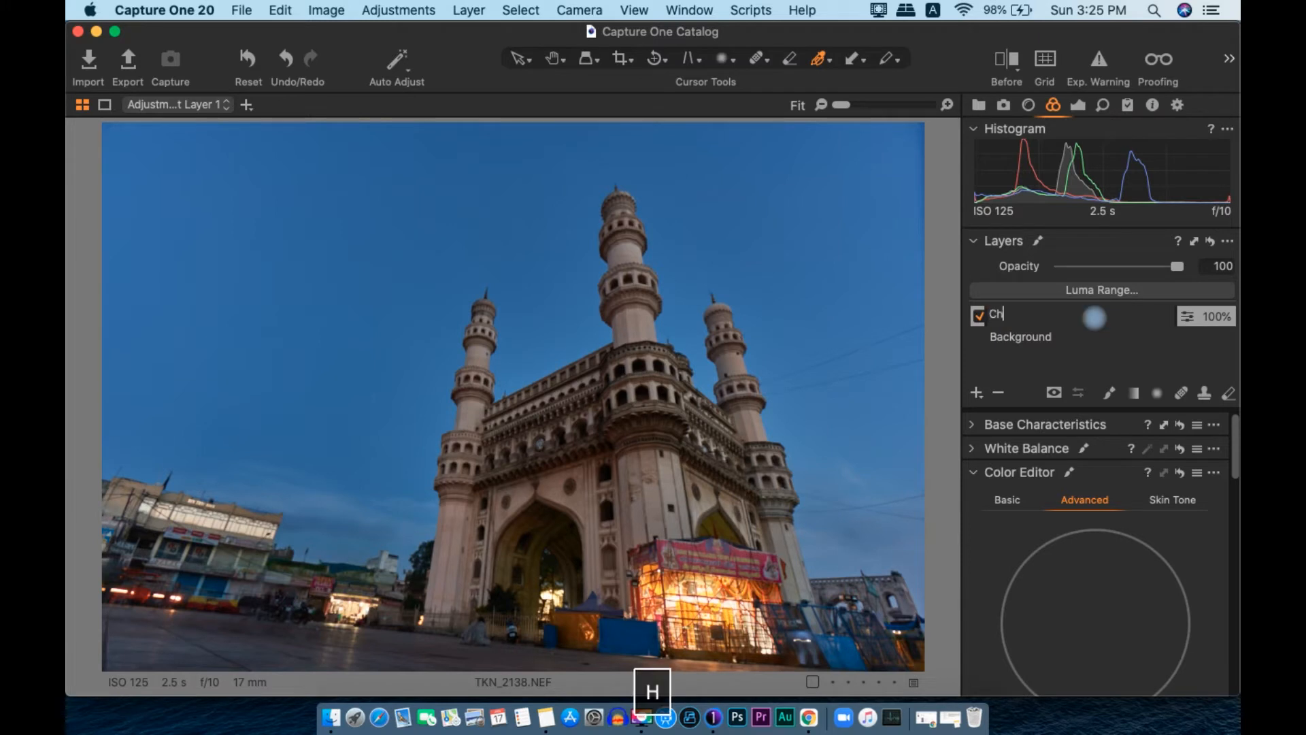
pyautogui.write('arminar')
pyautogui.press('Return')
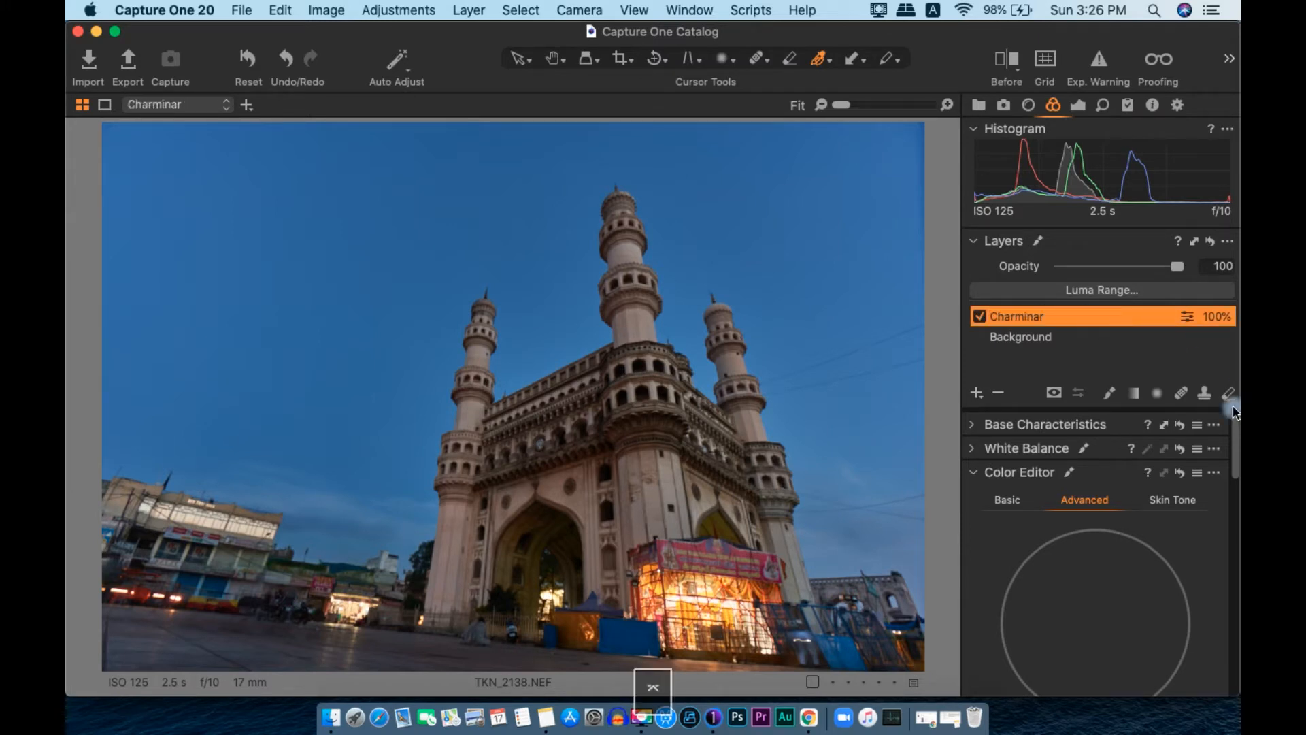
# - Display the Charminar layer's mask overlay and rasterize the mask
pyautogui.press('m')
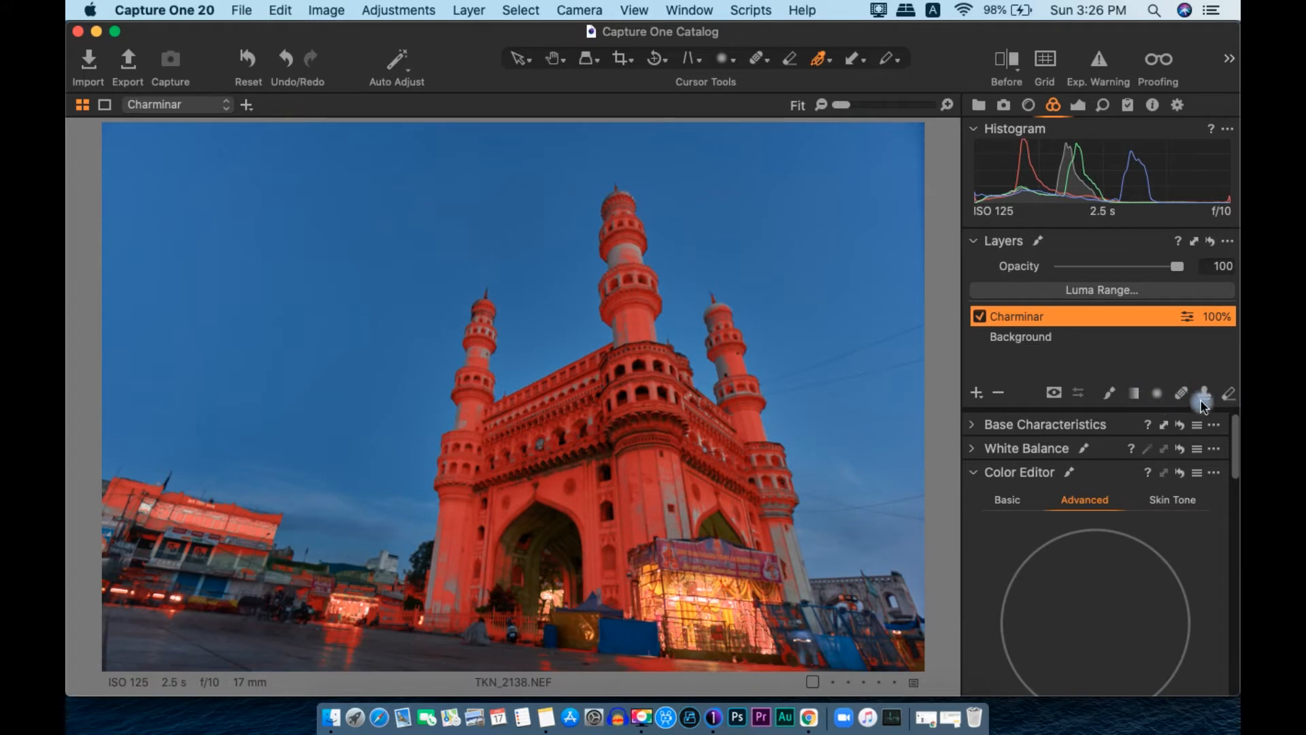
pyautogui.click(1189, 320)
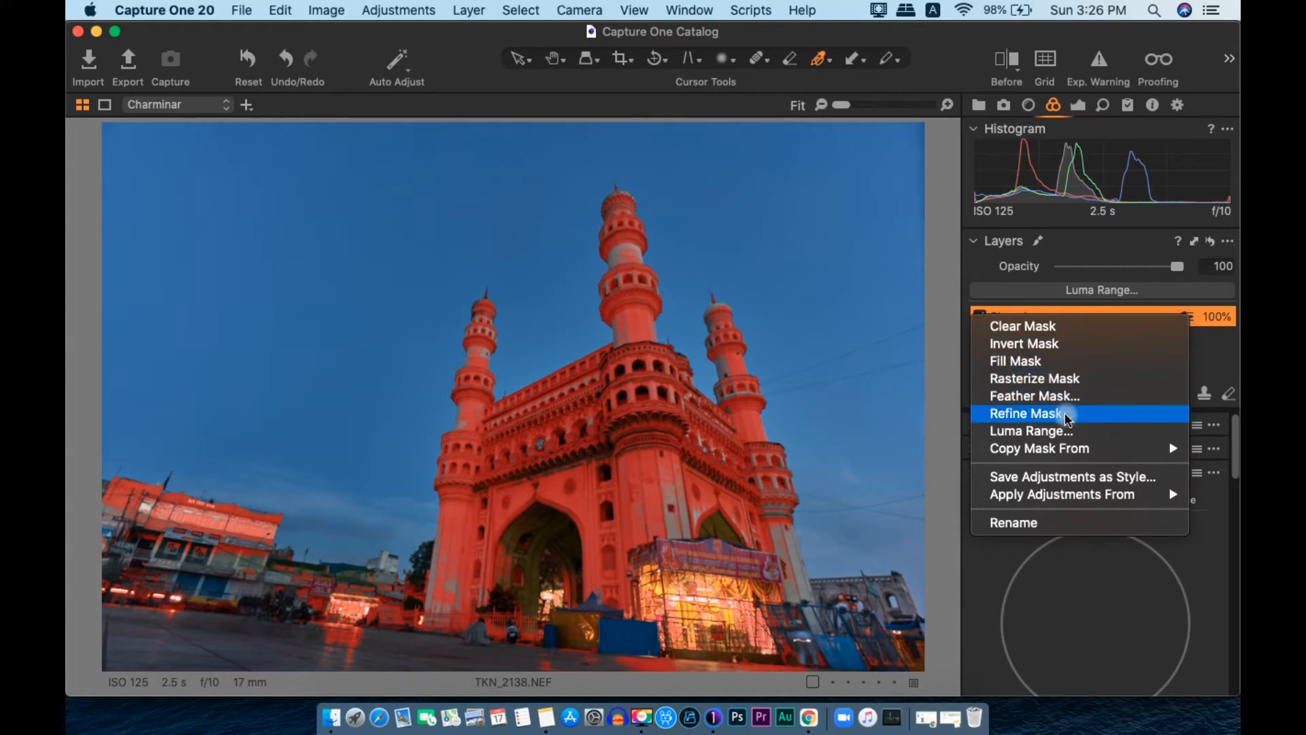
pyautogui.click(1066, 378)
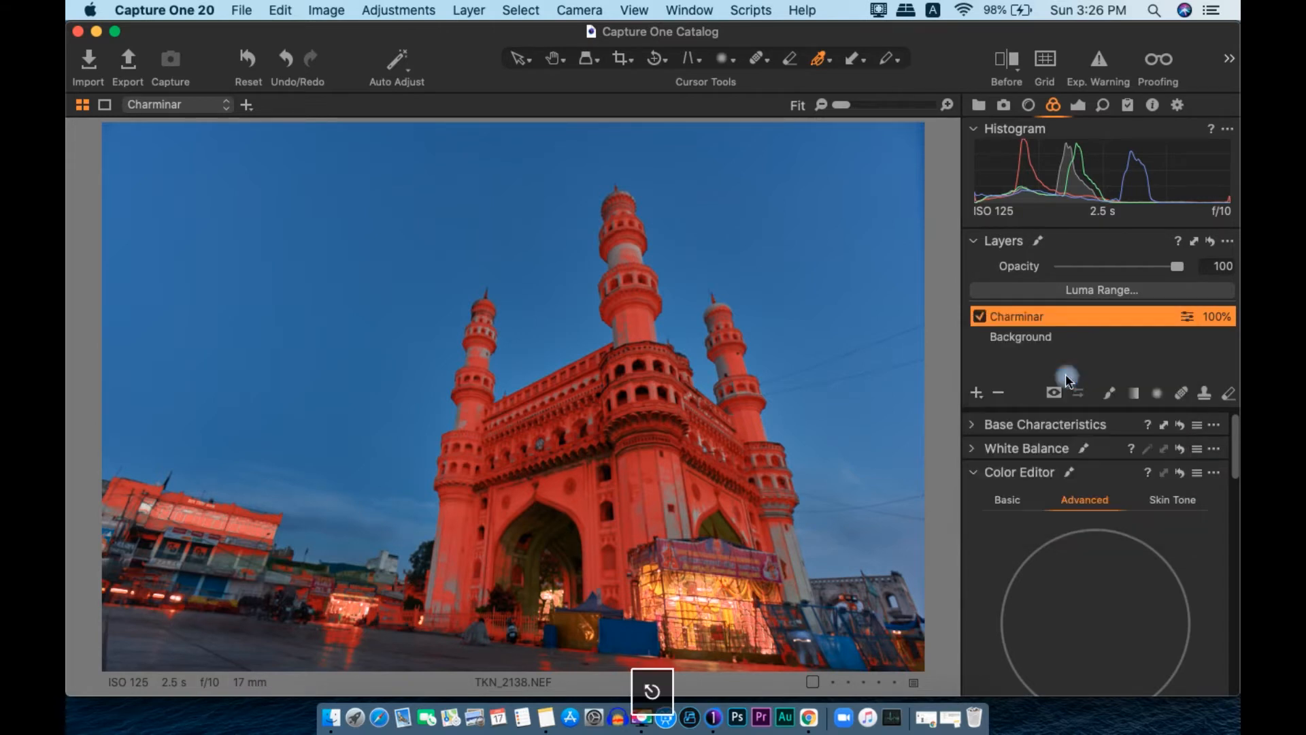
# - Paint the unmasked patches on the monument's central corner bastion into the mask with an enlarged brush
pyautogui.press('space')
pyautogui.hotkey('alt', 'space')
pyautogui.moveTo(634, 529); pyautogui.dragTo(718, 510)
pyautogui.scroll(5, 669, 524)
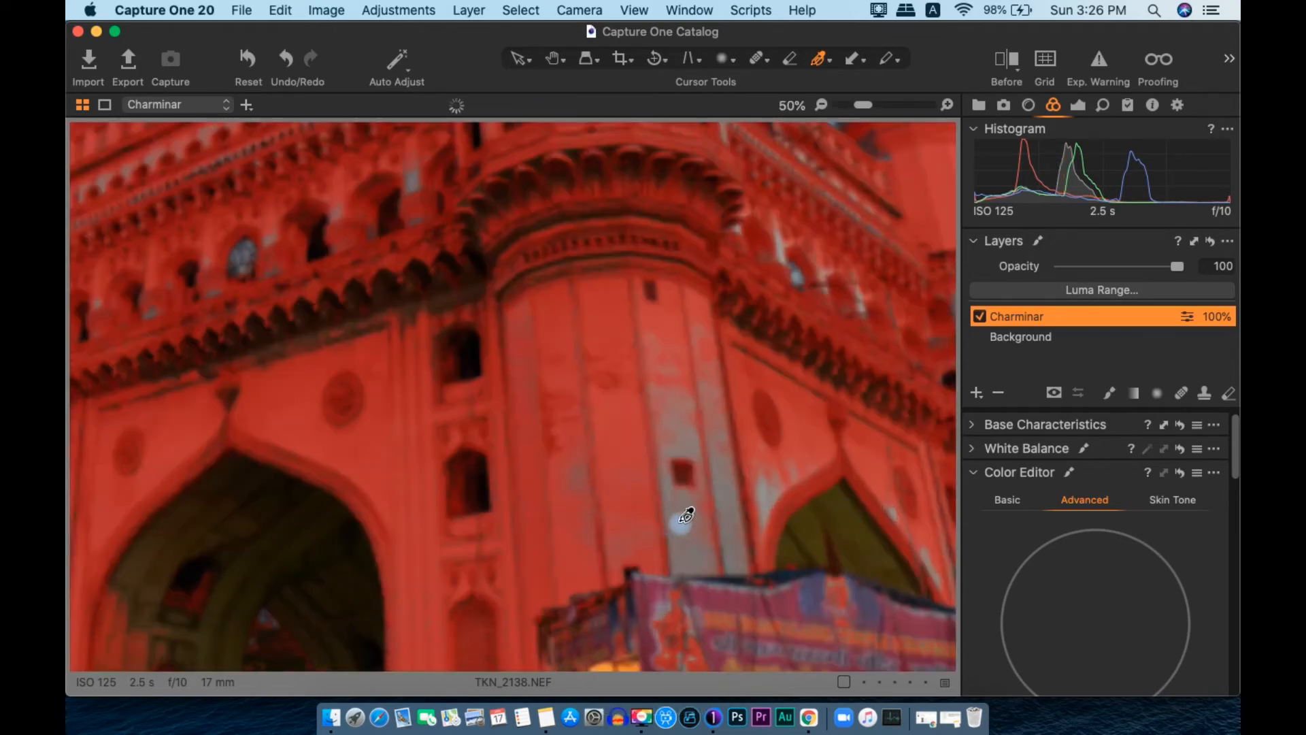
pyautogui.click(1110, 392)
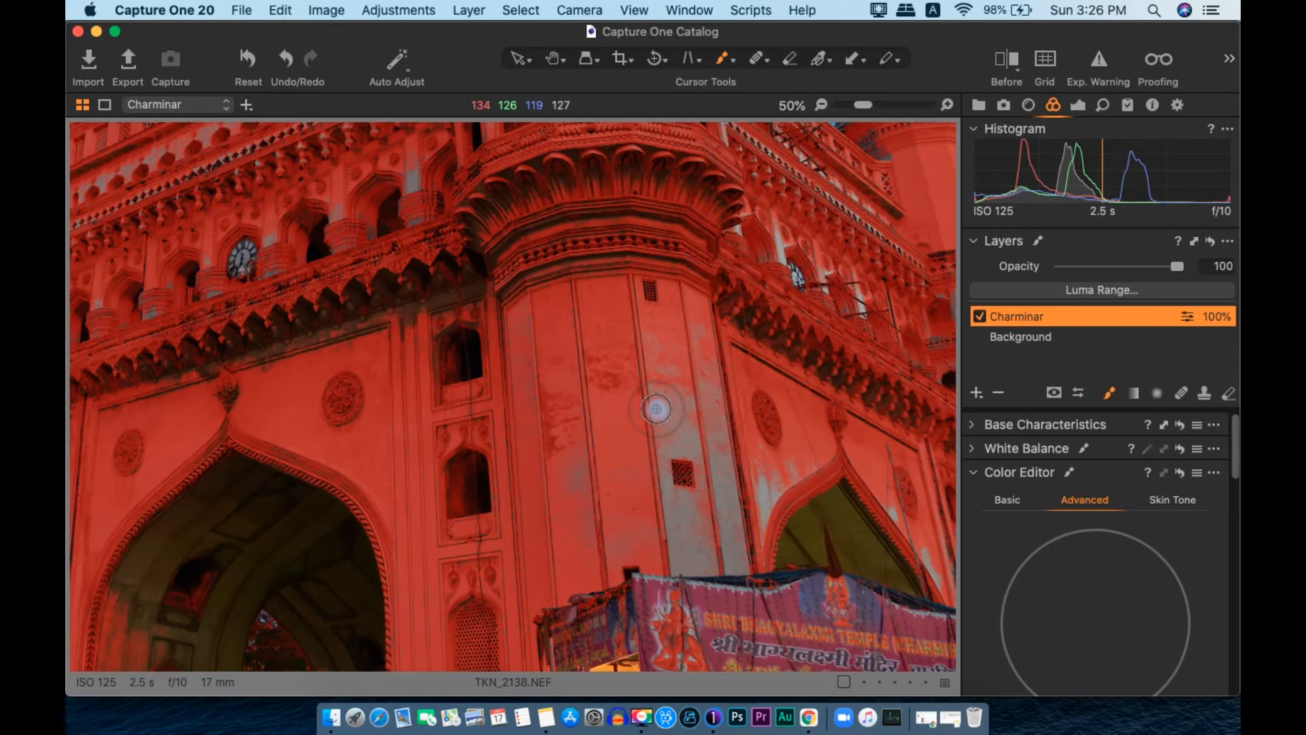
pyautogui.press(']')
pyautogui.press(']')
pyautogui.press(']')
pyautogui.press(']')
pyautogui.moveTo(662, 414)
pyautogui.mouseDown()
pyautogui.moveTo(677, 361)
pyautogui.moveTo(685, 528)
pyautogui.moveTo(738, 522)
pyautogui.moveTo(762, 470)
pyautogui.moveTo(707, 467)
pyautogui.moveTo(550, 508)
pyautogui.moveTo(557, 451)
pyautogui.moveTo(527, 322)
pyautogui.moveTo(379, 224)
pyautogui.moveTo(405, 185)
pyautogui.mouseUp()
# - Undo the last mask stroke over the arched window and eaves beside the central bastion
pyautogui.press('space')
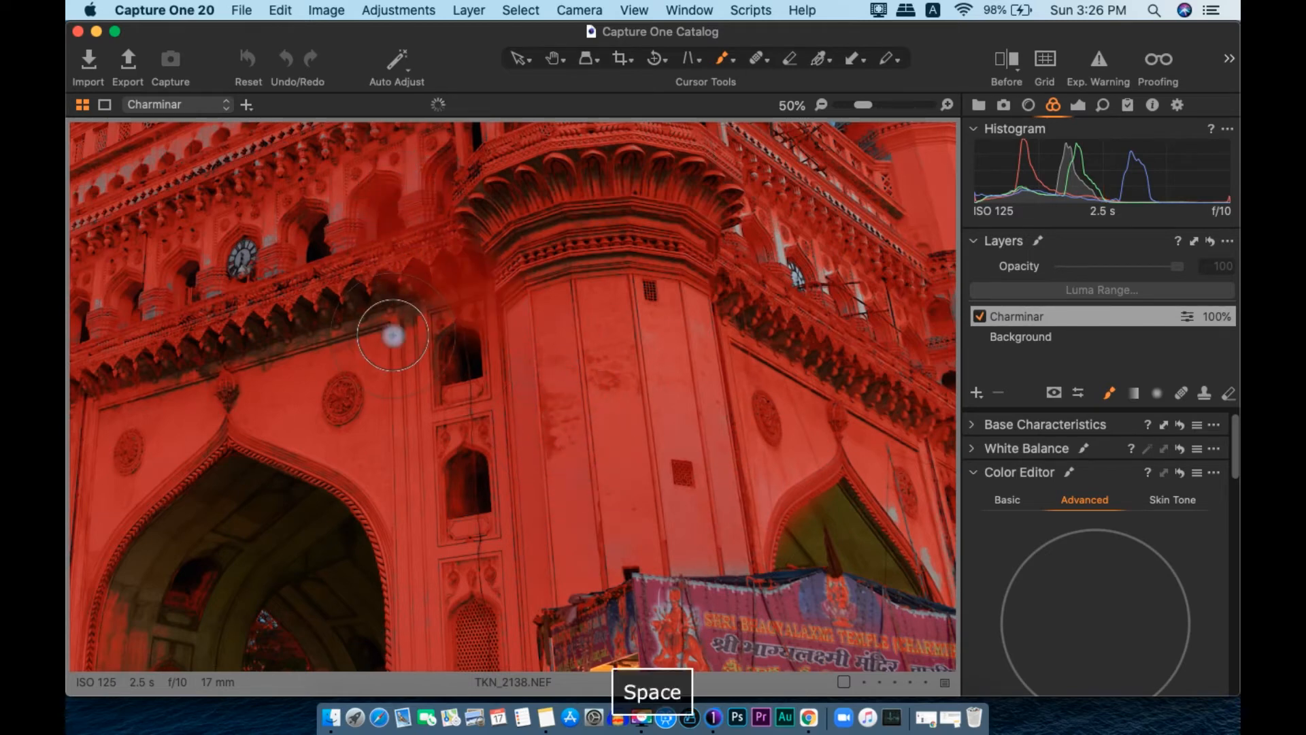
pyautogui.moveTo(359, 312); pyautogui.dragTo(723, 524)
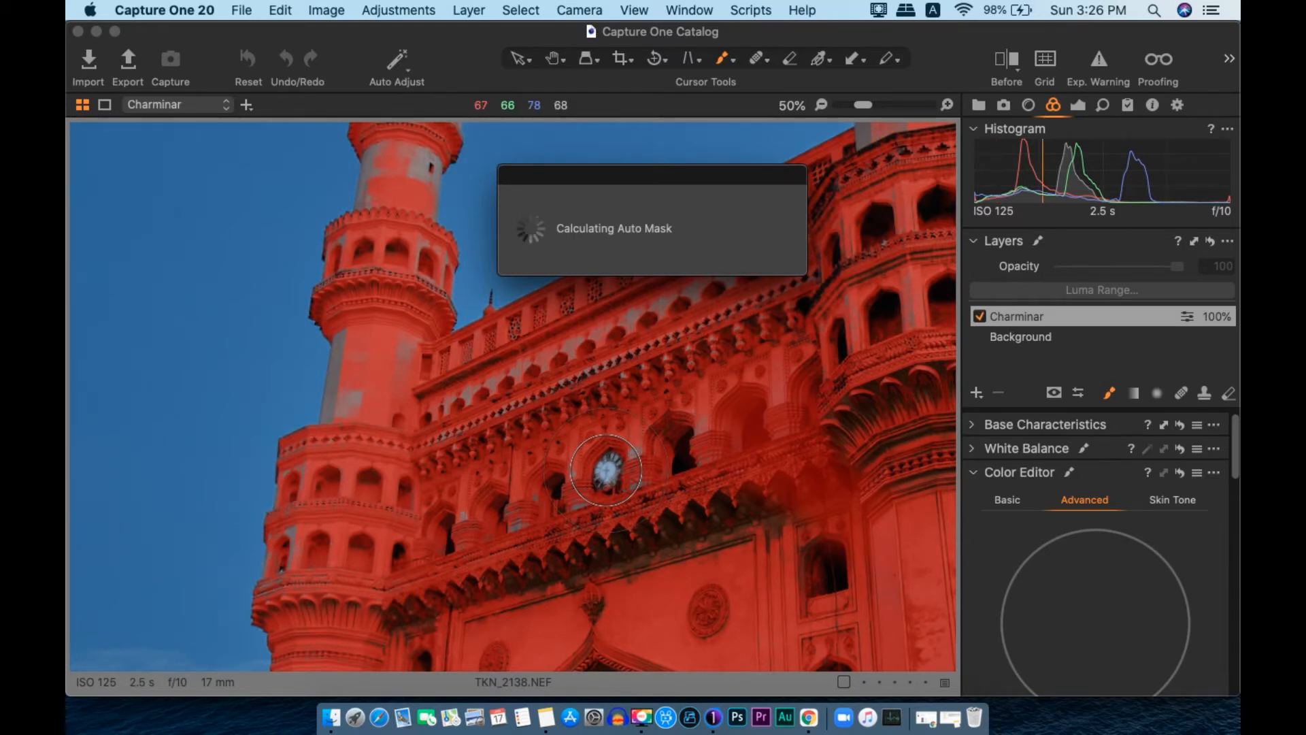
pyautogui.press('[')
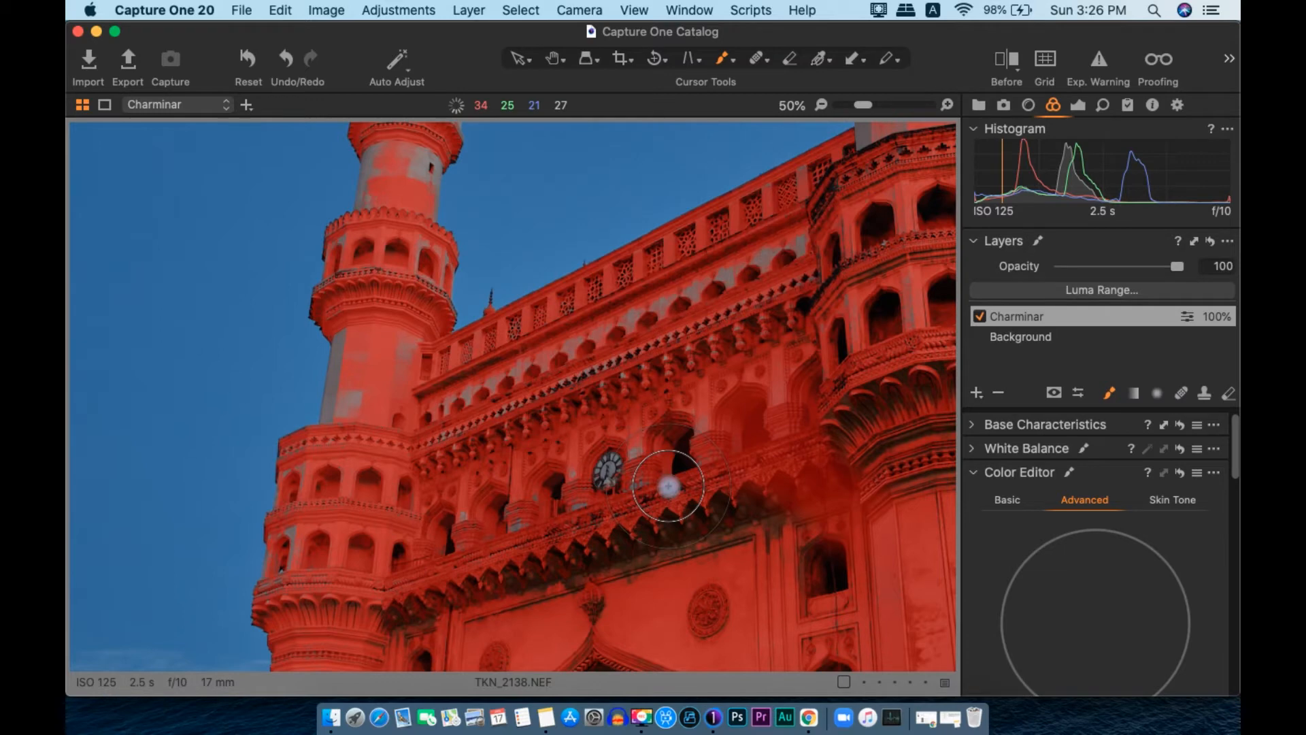
pyautogui.press('super+z')
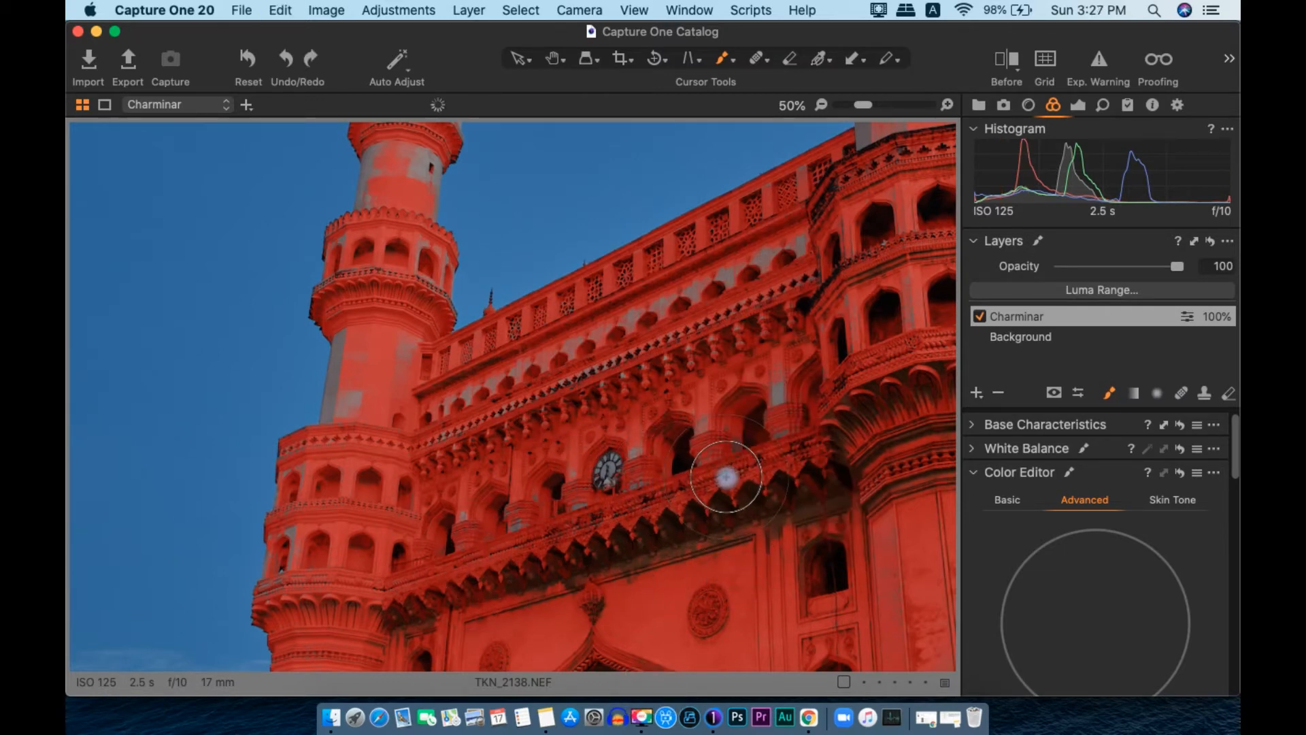
# - Paint the grey pillar between the arched windows beside the central bastion into the mask, using a smaller brush
pyautogui.press('space')
pyautogui.click(727, 448)
pyautogui.moveTo(727, 448)
pyautogui.mouseDown()
pyautogui.moveTo(554, 452)
pyautogui.moveTo(435, 411)
pyautogui.mouseUp()
pyautogui.press('[')
pyautogui.press('[')
pyautogui.press('[')
pyautogui.press('[')
pyautogui.press('[')
pyautogui.press('[')
pyautogui.press('[')
pyautogui.press('[')
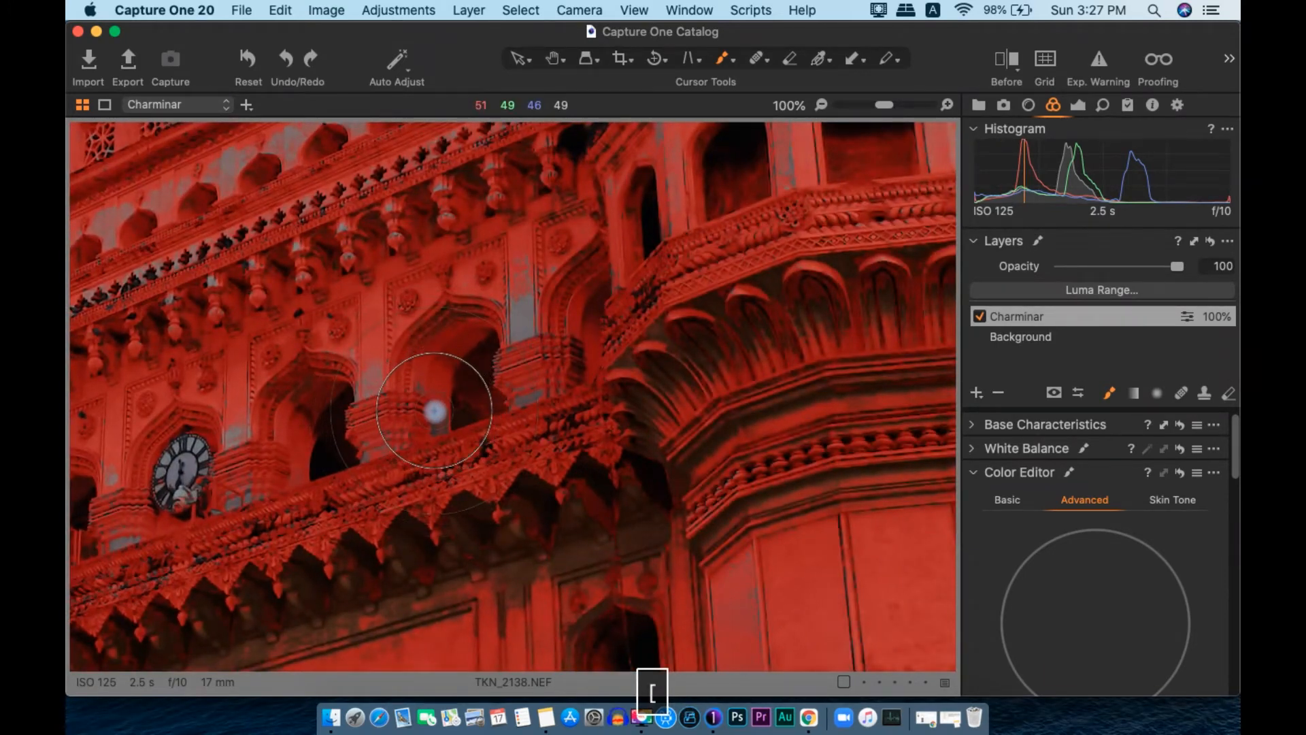
pyautogui.press('[')
pyautogui.press('[')
pyautogui.moveTo(524, 277)
pyautogui.mouseDown()
pyautogui.moveTo(513, 406)
pyautogui.moveTo(516, 285)
pyautogui.moveTo(516, 306)
pyautogui.mouseUp()
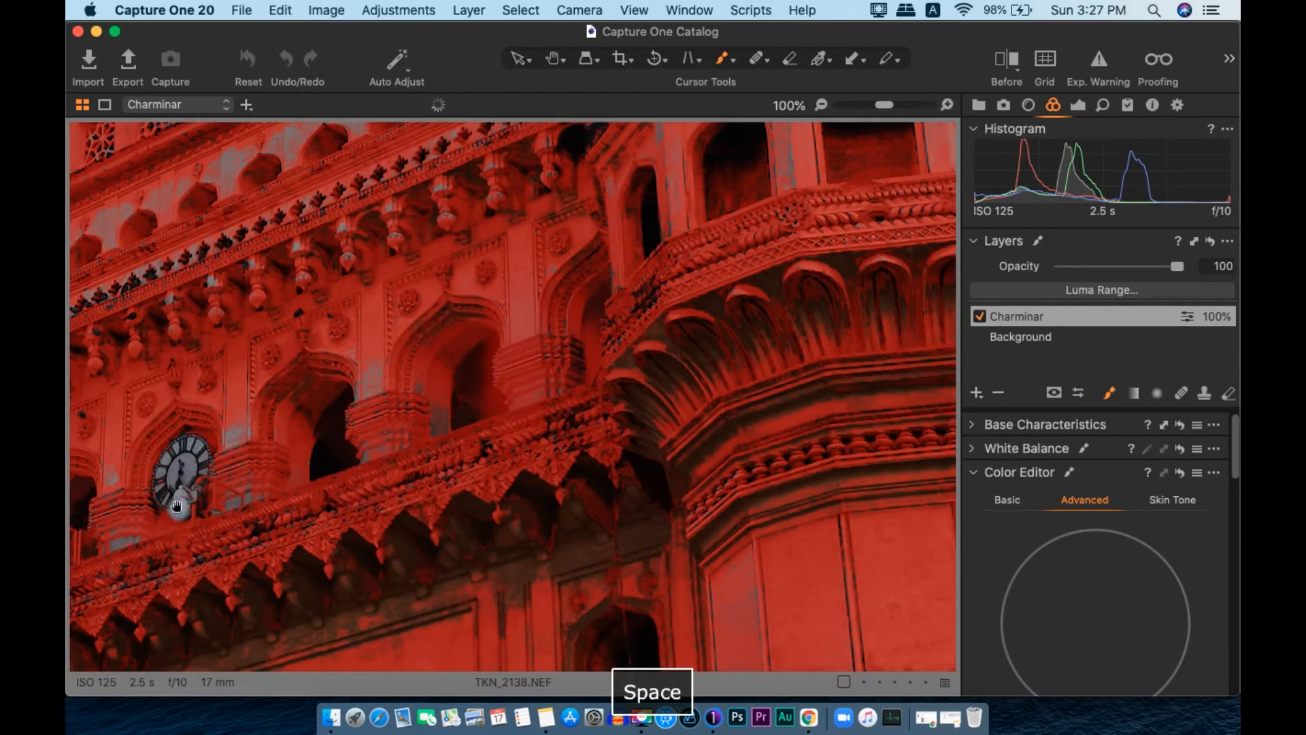
# - Add the clock face and the unmasked stone around it to the mask
pyautogui.moveTo(180, 505); pyautogui.dragTo(451, 474)
pyautogui.moveTo(443, 400)
pyautogui.mouseDown()
pyautogui.moveTo(498, 403)
pyautogui.moveTo(499, 458)
pyautogui.moveTo(411, 470)
pyautogui.moveTo(381, 426)
pyautogui.mouseUp()
pyautogui.moveTo(244, 533)
pyautogui.mouseDown()
pyautogui.moveTo(559, 577)
pyautogui.moveTo(568, 567)
pyautogui.moveTo(428, 559)
pyautogui.mouseUp()
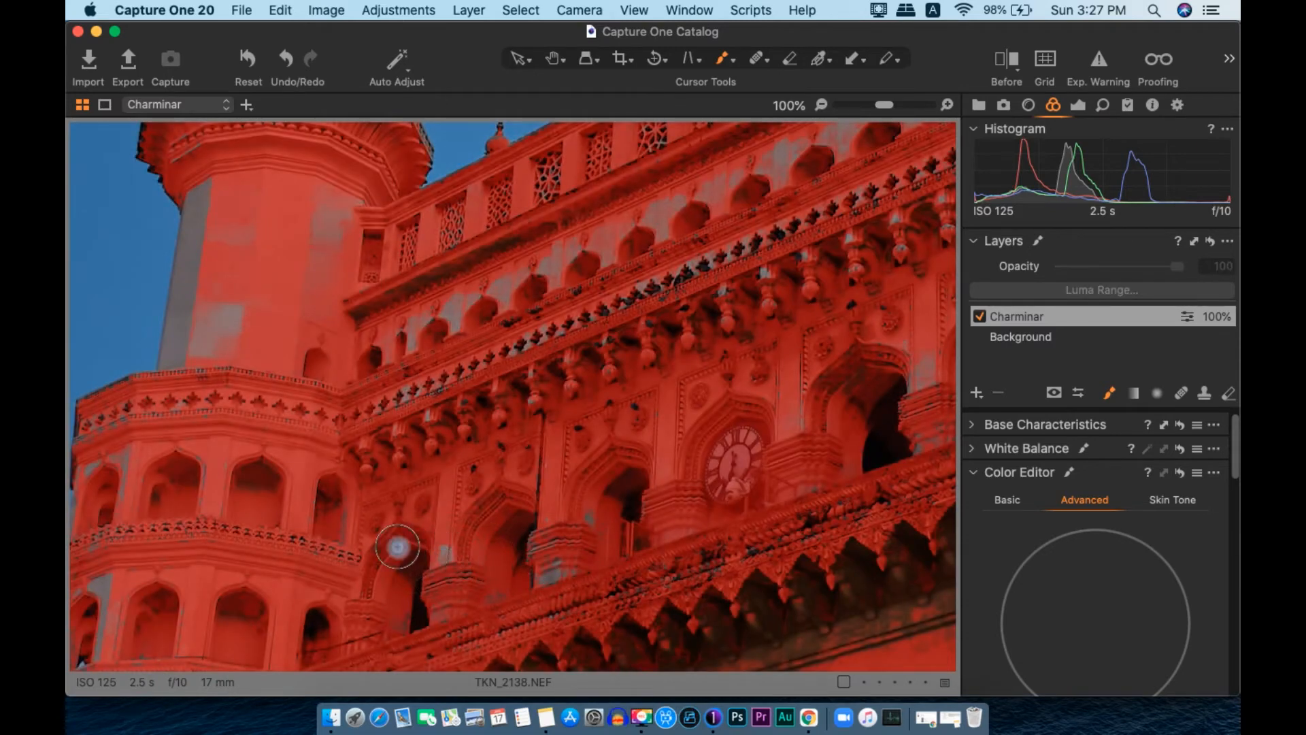
# - Fill in the mask on the left minaret's lower shaft, covering its shaded edge and grey patches
pyautogui.press('space')
pyautogui.moveTo(219, 390); pyautogui.dragTo(363, 547)
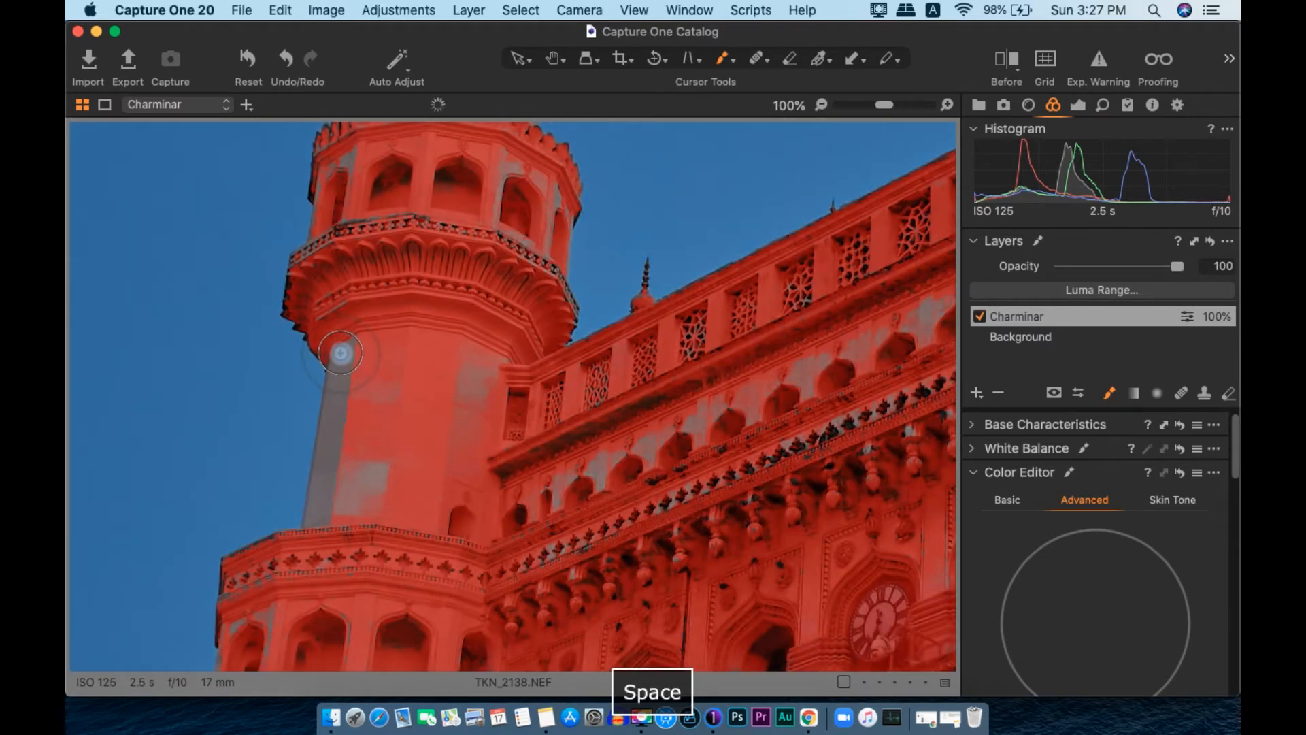
pyautogui.keyDown('shift'); pyautogui.click(316, 534); pyautogui.keyUp('shift')
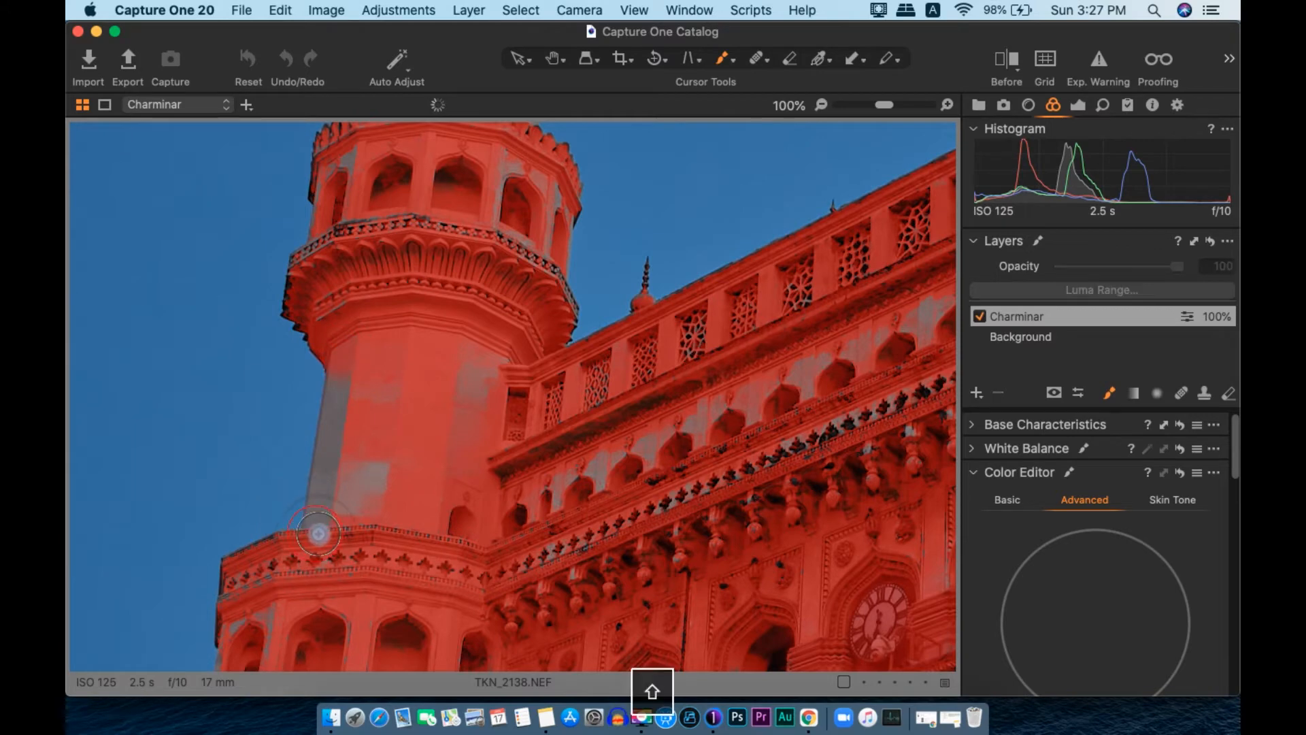
pyautogui.moveTo(350, 502); pyautogui.dragTo(441, 371)
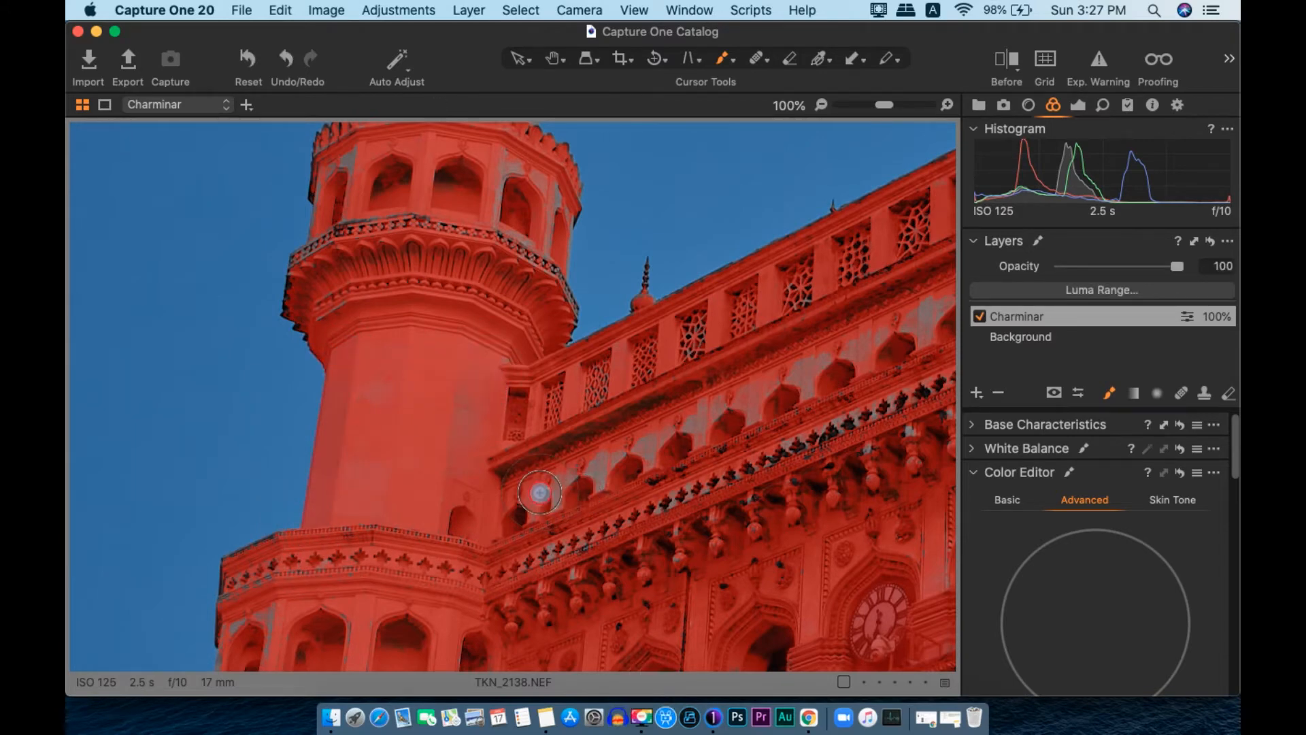
# - Brush the left minaret's upper shaft and the galleries above it into the mask
pyautogui.press('space')
pyautogui.moveTo(787, 379); pyautogui.dragTo(560, 458)
pyautogui.press('space')
pyautogui.moveTo(344, 397); pyautogui.dragTo(613, 613)
pyautogui.click(261, 329)
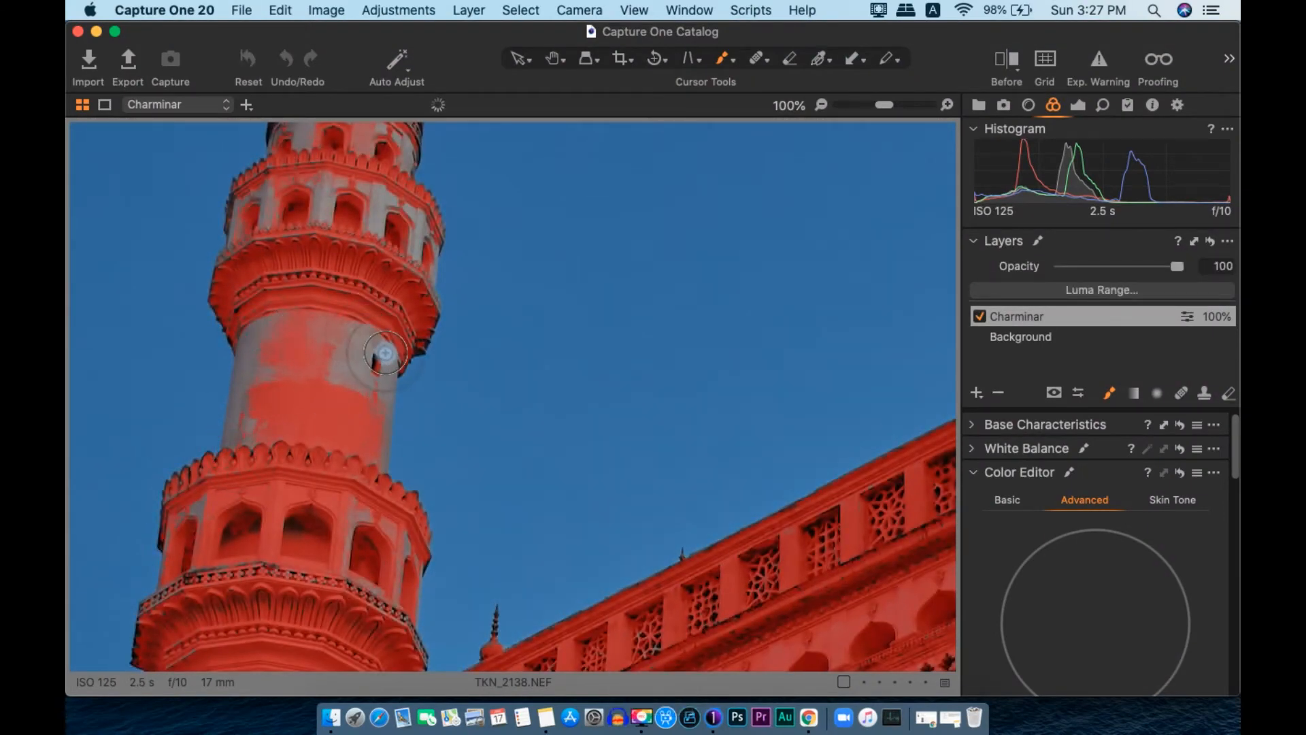
pyautogui.keyDown('shift'); pyautogui.click(371, 490); pyautogui.keyUp('shift')
pyautogui.keyDown('shift'); pyautogui.click(356, 531); pyautogui.keyUp('shift')
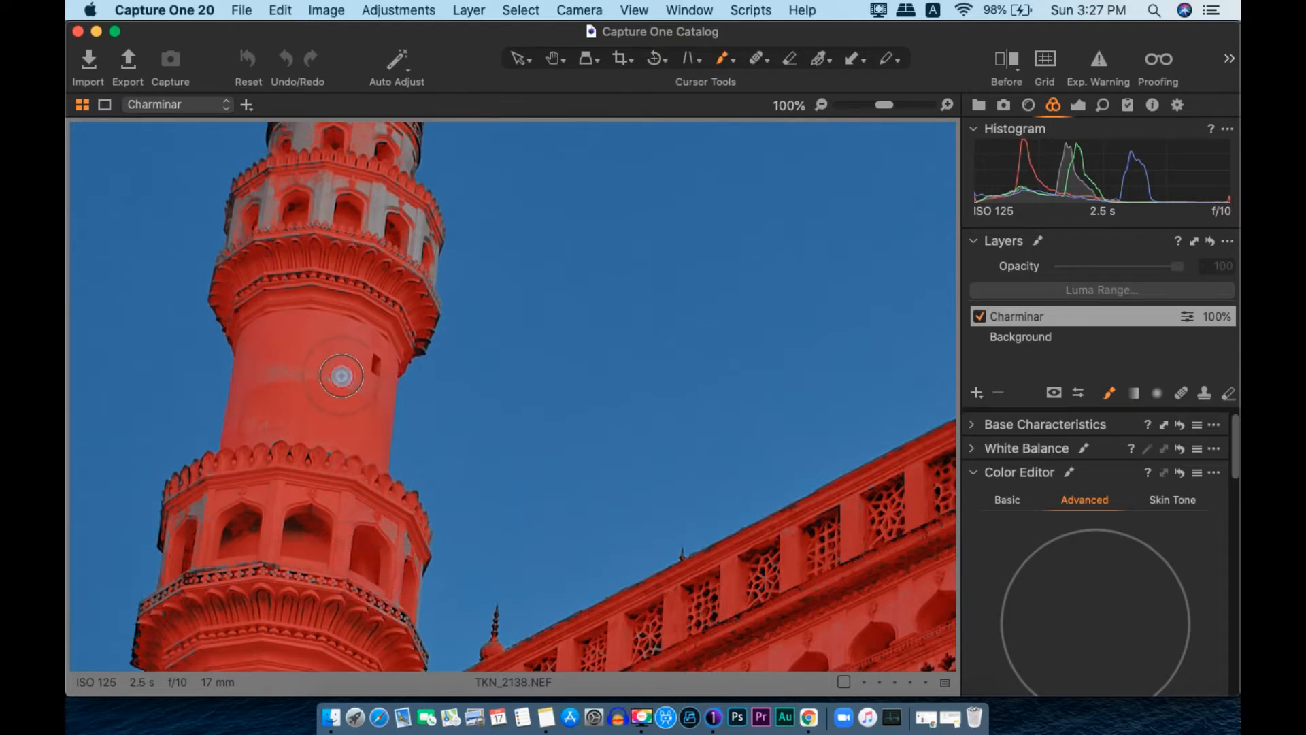
pyautogui.moveTo(342, 377); pyautogui.dragTo(289, 370)
pyautogui.press('space')
pyautogui.moveTo(317, 263)
pyautogui.mouseDown()
pyautogui.moveTo(297, 371)
pyautogui.moveTo(273, 413)
pyautogui.moveTo(312, 393)
pyautogui.moveTo(307, 427)
pyautogui.moveTo(285, 450)
pyautogui.moveTo(384, 429)
pyautogui.moveTo(363, 399)
pyautogui.moveTo(429, 435)
pyautogui.moveTo(449, 468)
pyautogui.mouseUp()
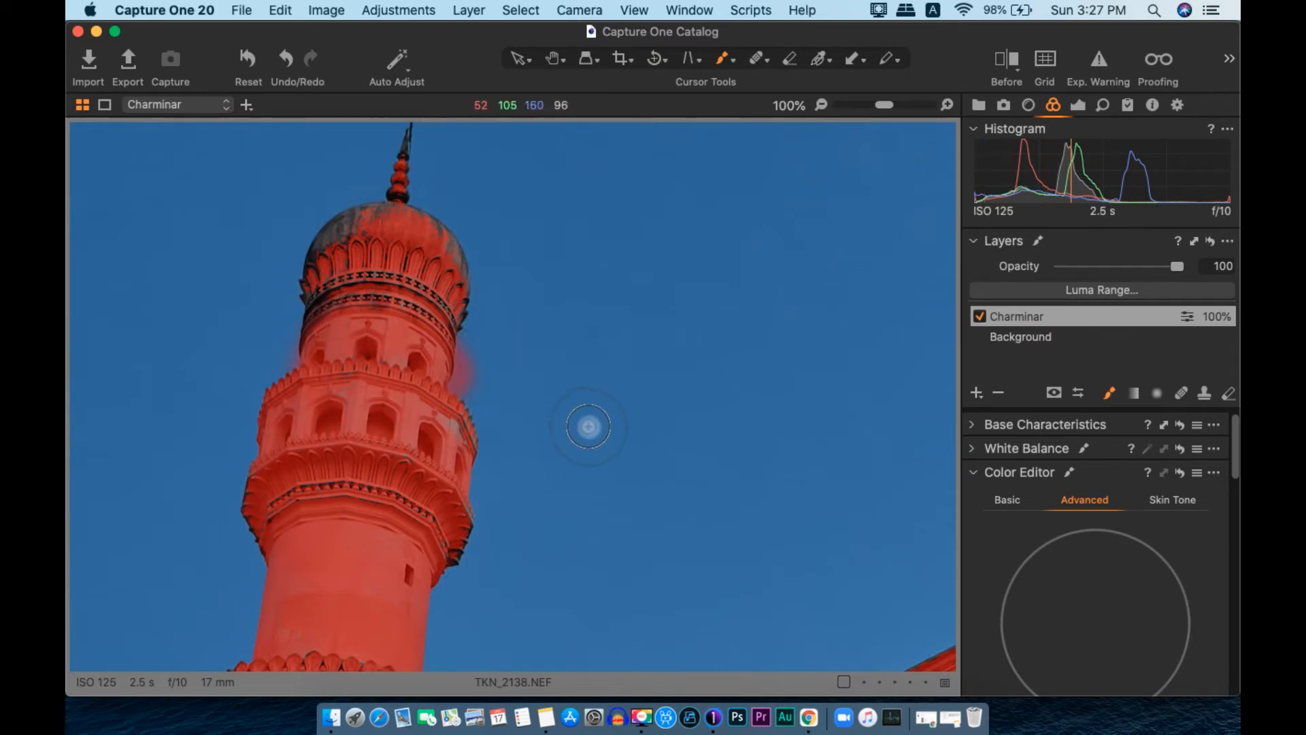
# - Erase the mask spill from the sky beside the left minaret's top gallery with a small eraser
pyautogui.scroll(2, 541, 408)
pyautogui.press('space')
pyautogui.moveTo(163, 391); pyautogui.dragTo(283, 490)
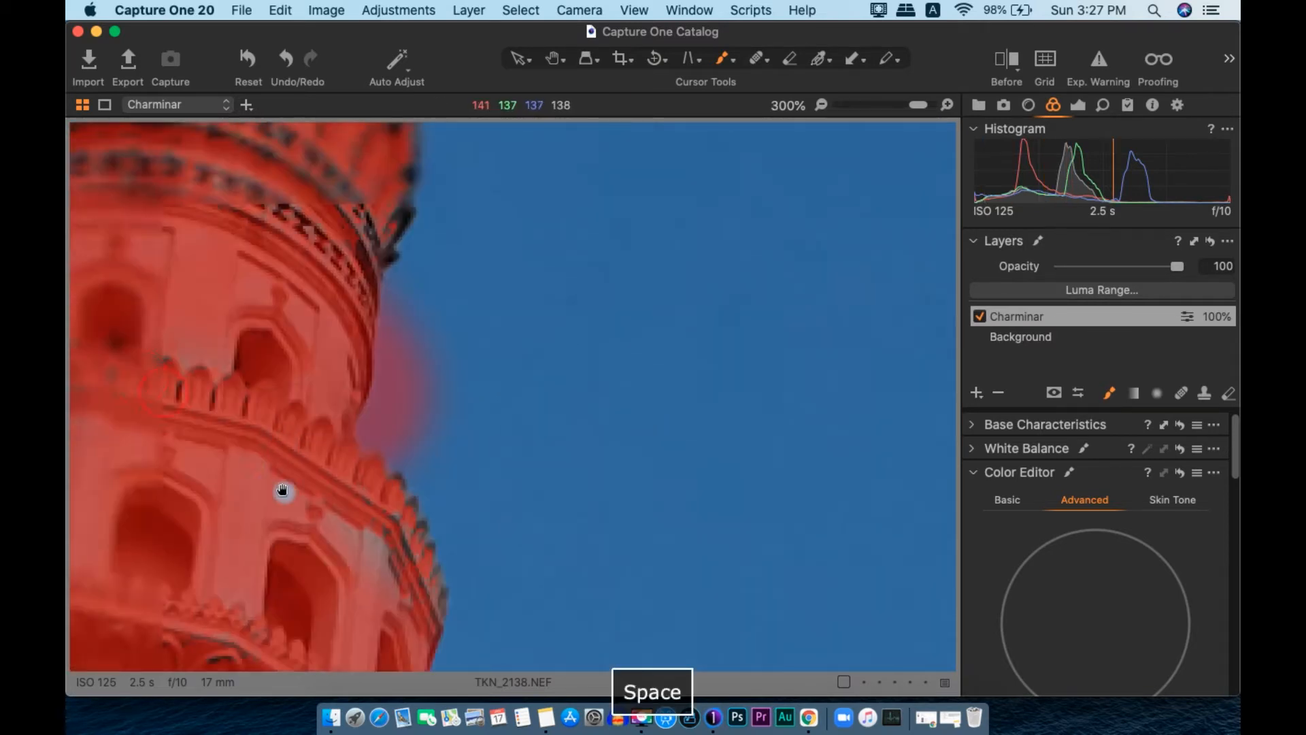
pyautogui.press('e')
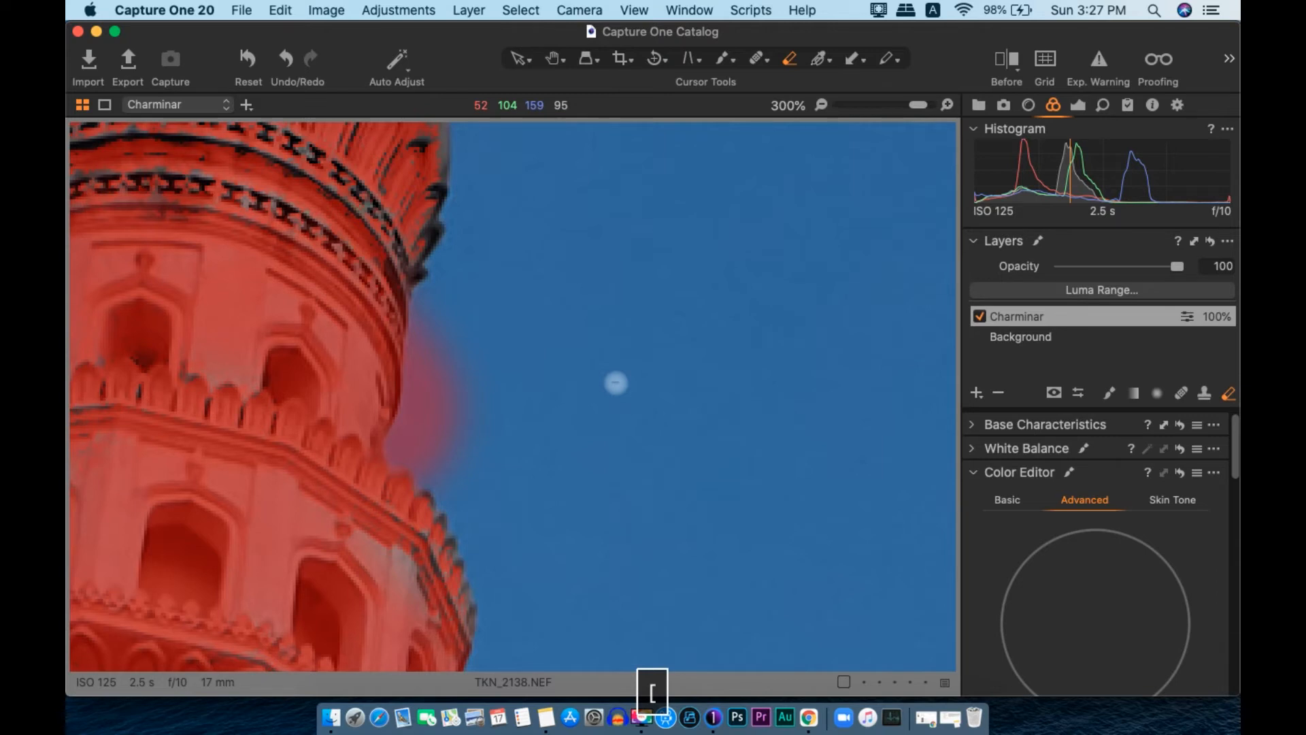
pyautogui.scroll(-3, 616, 383)
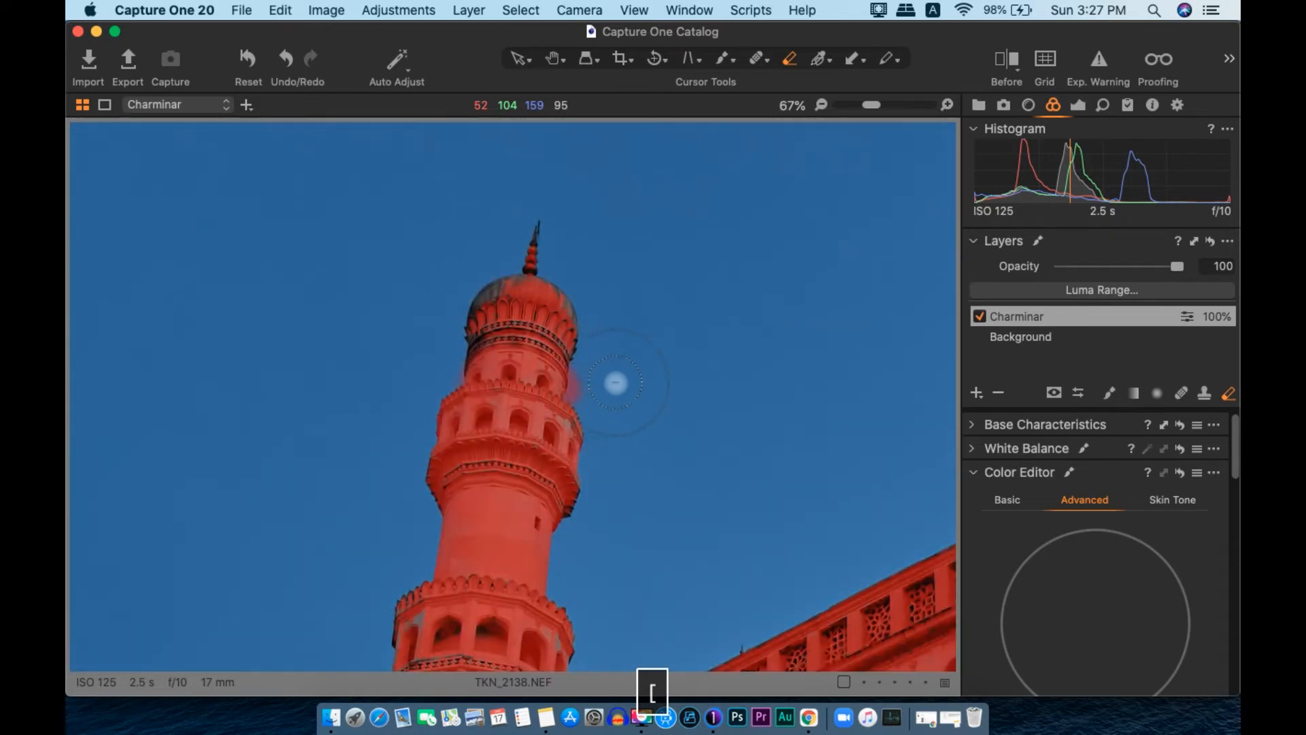
pyautogui.press('space')
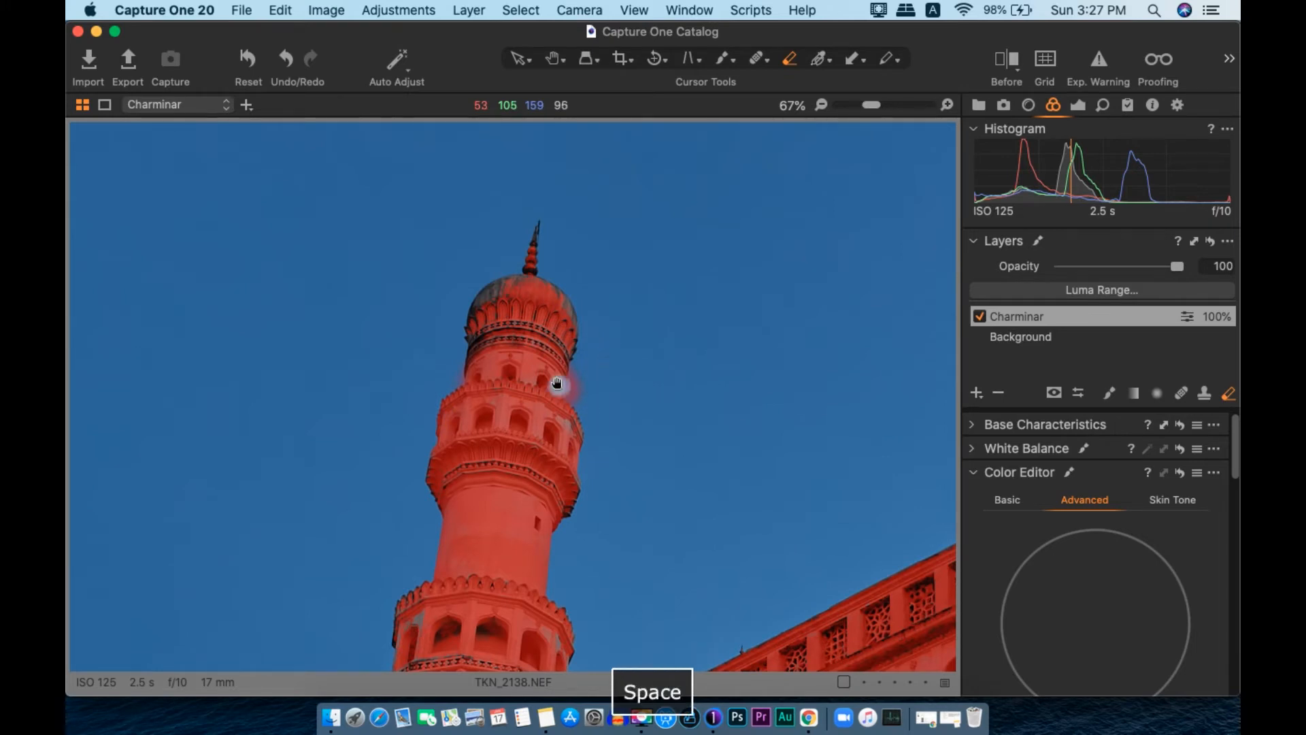
pyautogui.scroll(4, 535, 374)
pyautogui.moveTo(666, 422); pyautogui.dragTo(525, 394)
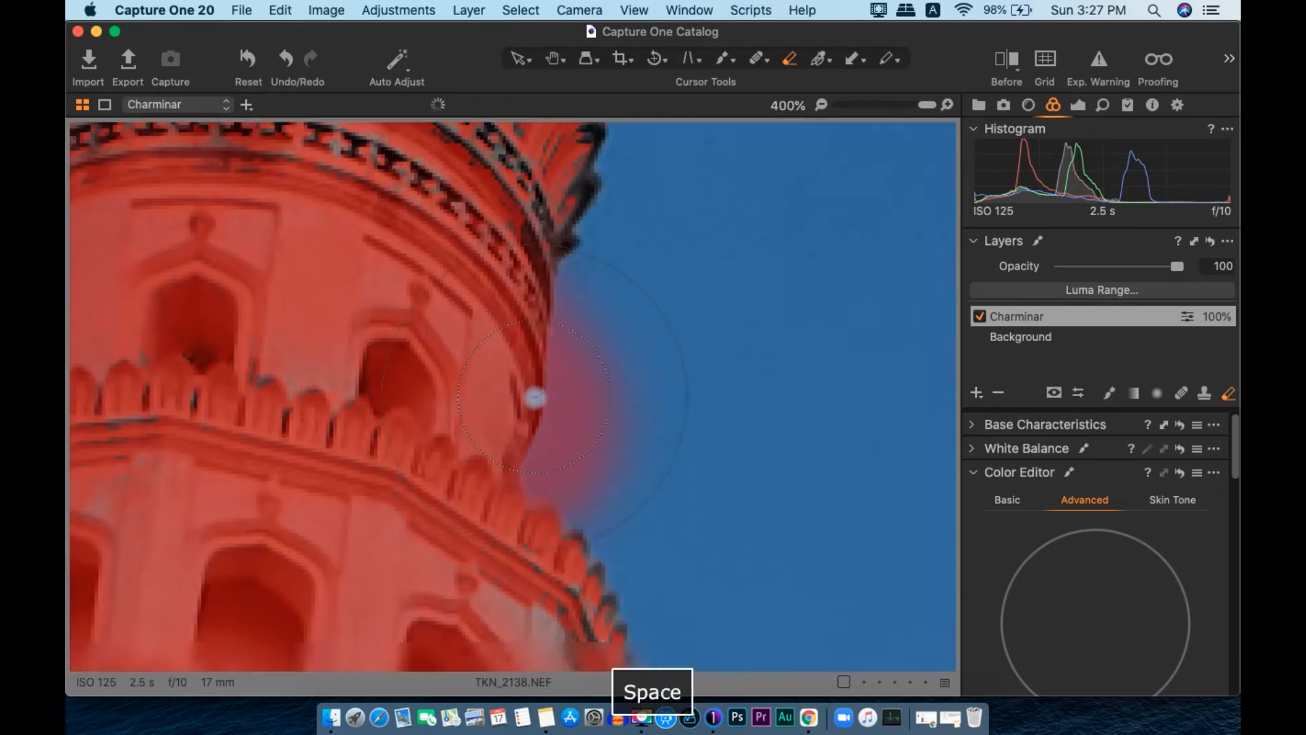
pyautogui.press('[')
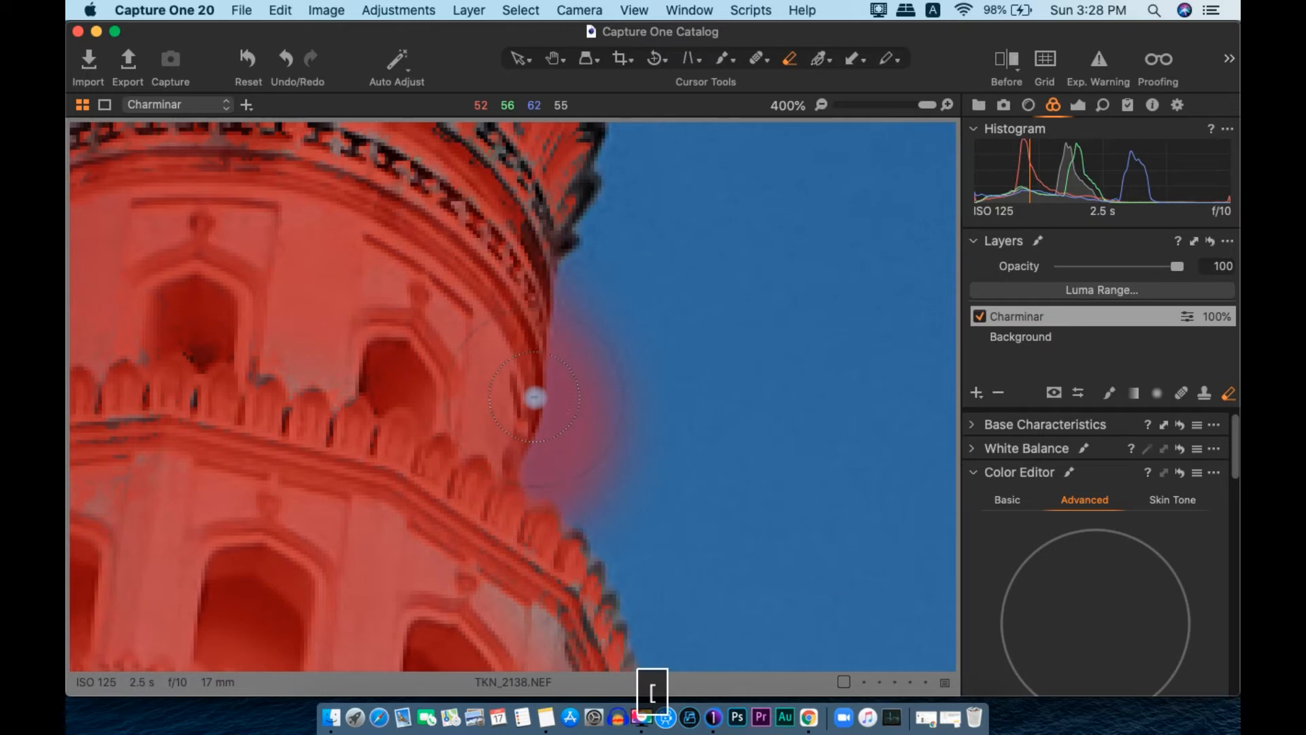
pyautogui.moveTo(582, 314); pyautogui.dragTo(557, 450)
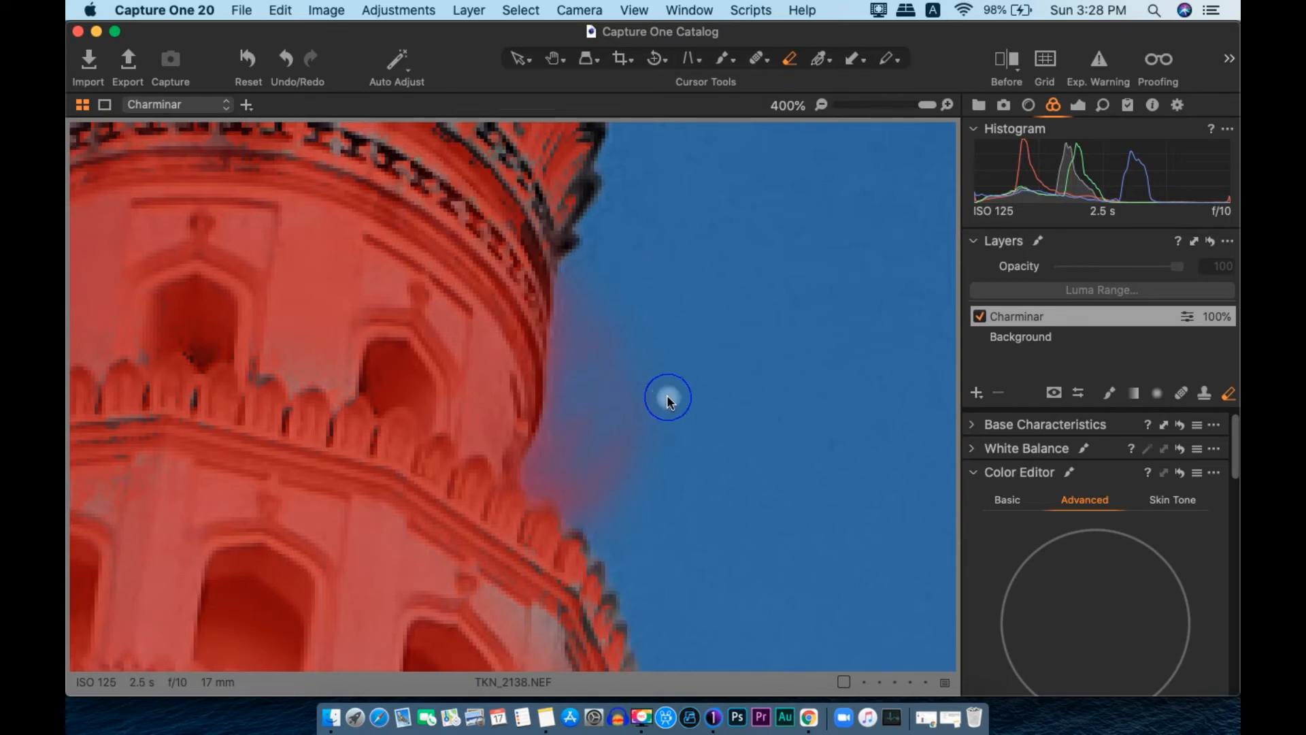
pyautogui.rightClick(668, 400)
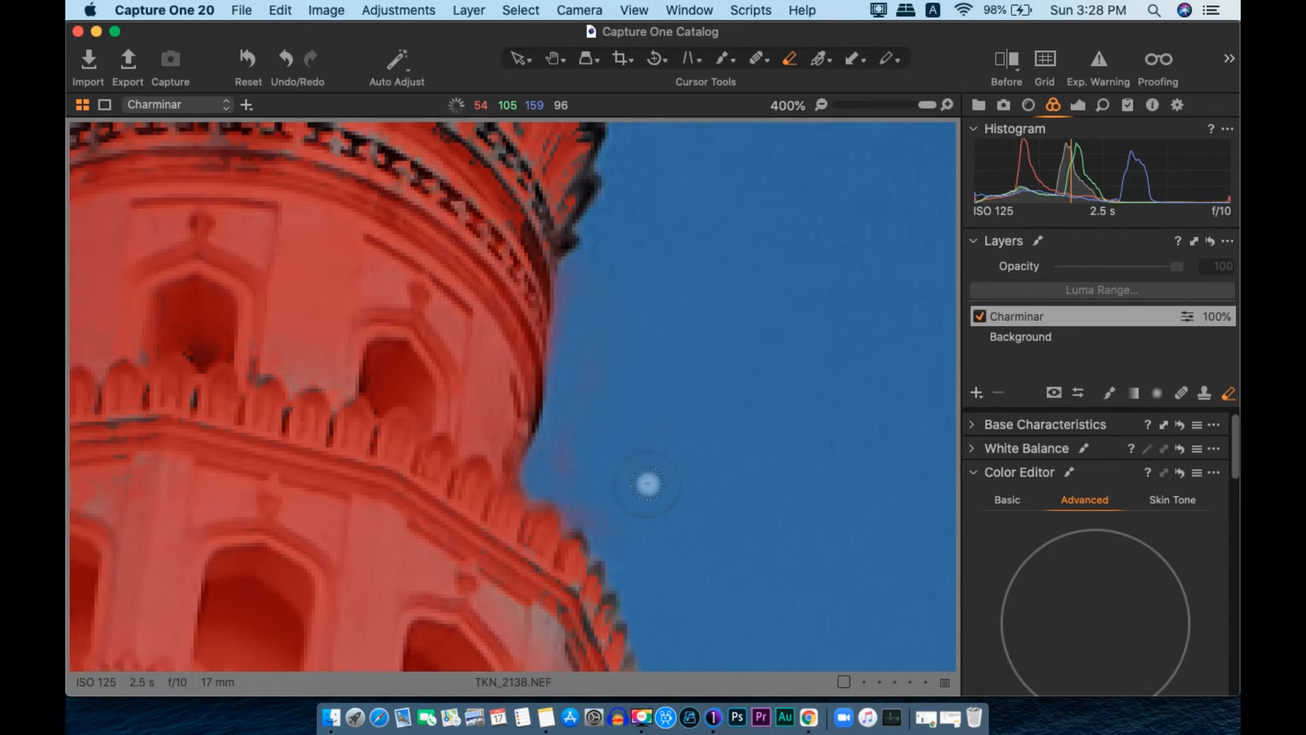
# - Paint the left minaret's dome and the carved bands beneath it into the mask
pyautogui.scroll(-2, 670, 348)
pyautogui.press('space')
pyautogui.moveTo(525, 253); pyautogui.dragTo(521, 425)
pyautogui.scroll(1, 503, 361)
pyautogui.press('b')
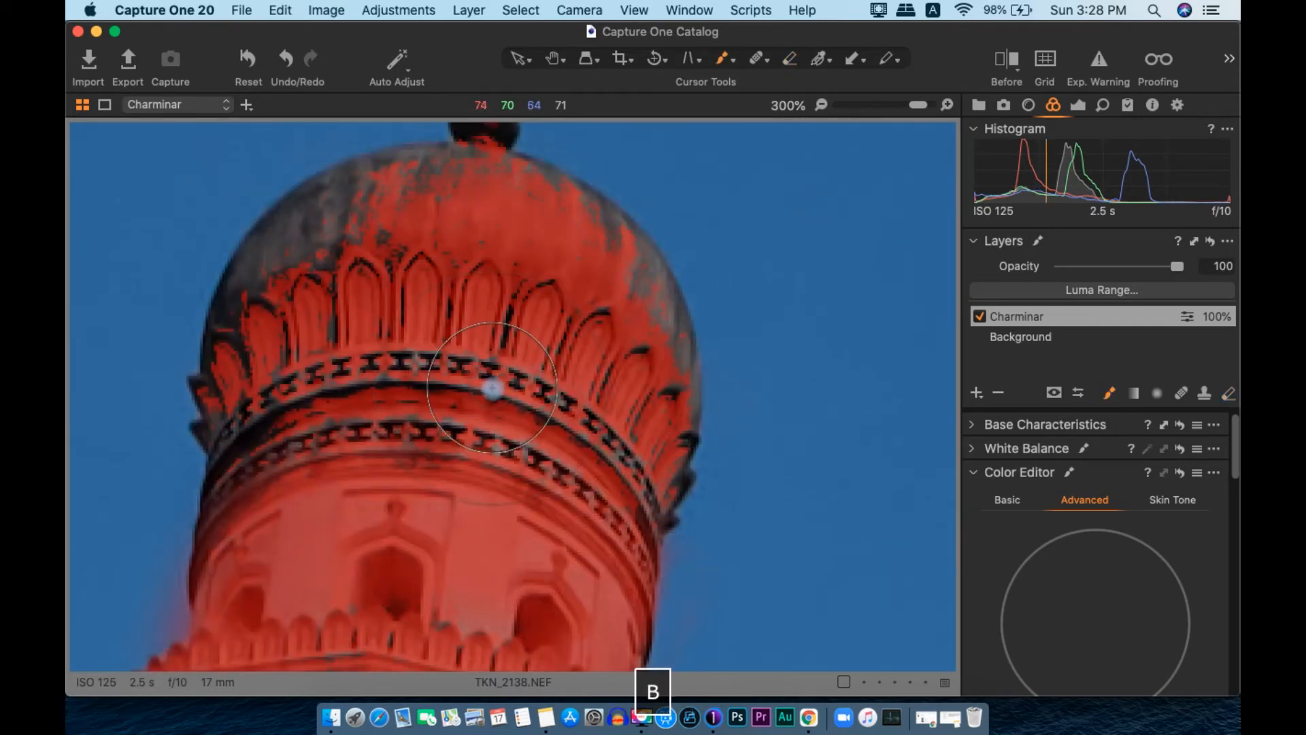
pyautogui.moveTo(296, 409)
pyautogui.mouseDown()
pyautogui.moveTo(248, 494)
pyautogui.moveTo(287, 291)
pyautogui.moveTo(324, 244)
pyautogui.moveTo(456, 220)
pyautogui.moveTo(579, 285)
pyautogui.moveTo(609, 354)
pyautogui.moveTo(602, 419)
pyautogui.moveTo(586, 444)
pyautogui.moveTo(420, 548)
pyautogui.mouseUp()
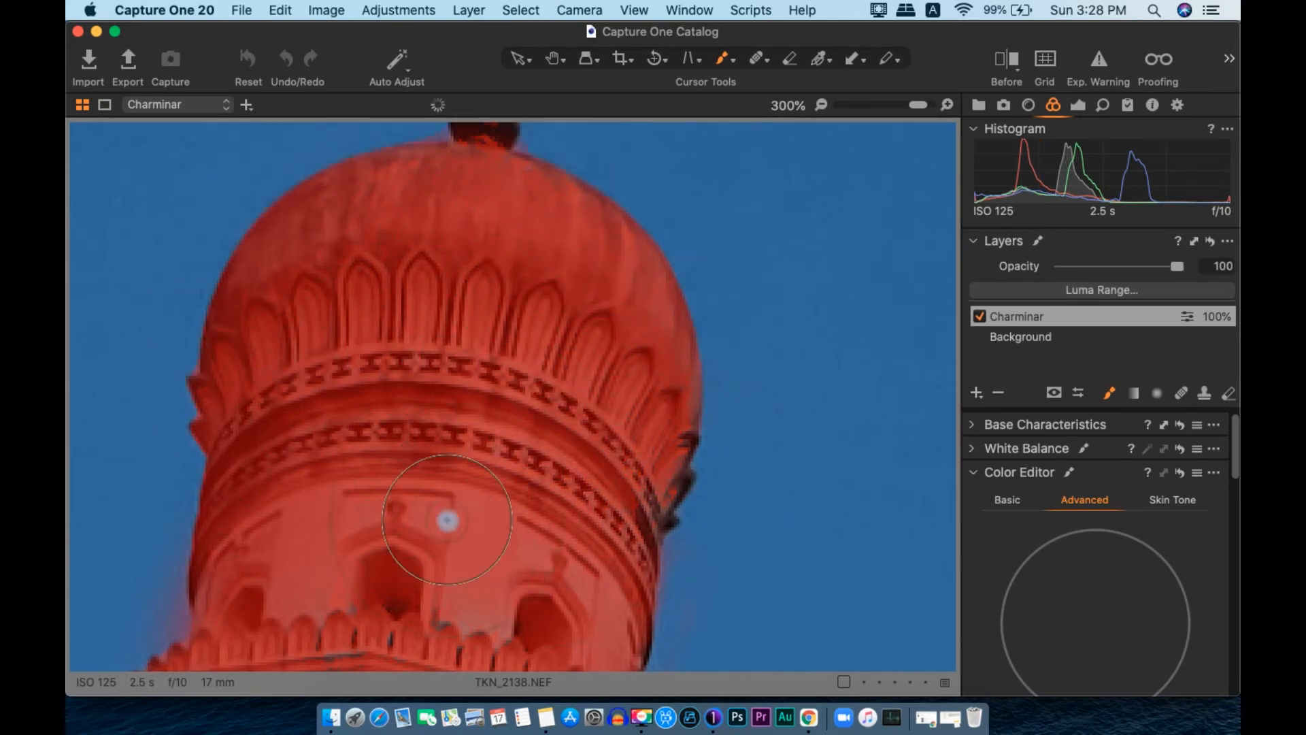
# - Mask the shaded left face and grey patches of the central minaret's lower shaft with straight brush strokes
pyautogui.press('space')
pyautogui.moveTo(354, 410); pyautogui.dragTo(440, 501)
pyautogui.moveTo(689, 464); pyautogui.dragTo(476, 291)
pyautogui.scroll(-1, 583, 439)
pyautogui.scroll(-2, 583, 439)
pyautogui.moveTo(743, 537); pyautogui.dragTo(276, 87)
pyautogui.moveTo(721, 371); pyautogui.dragTo(175, 457)
pyautogui.moveTo(312, 274)
pyautogui.mouseDown()
pyautogui.moveTo(413, 371)
pyautogui.moveTo(474, 492)
pyautogui.mouseUp()
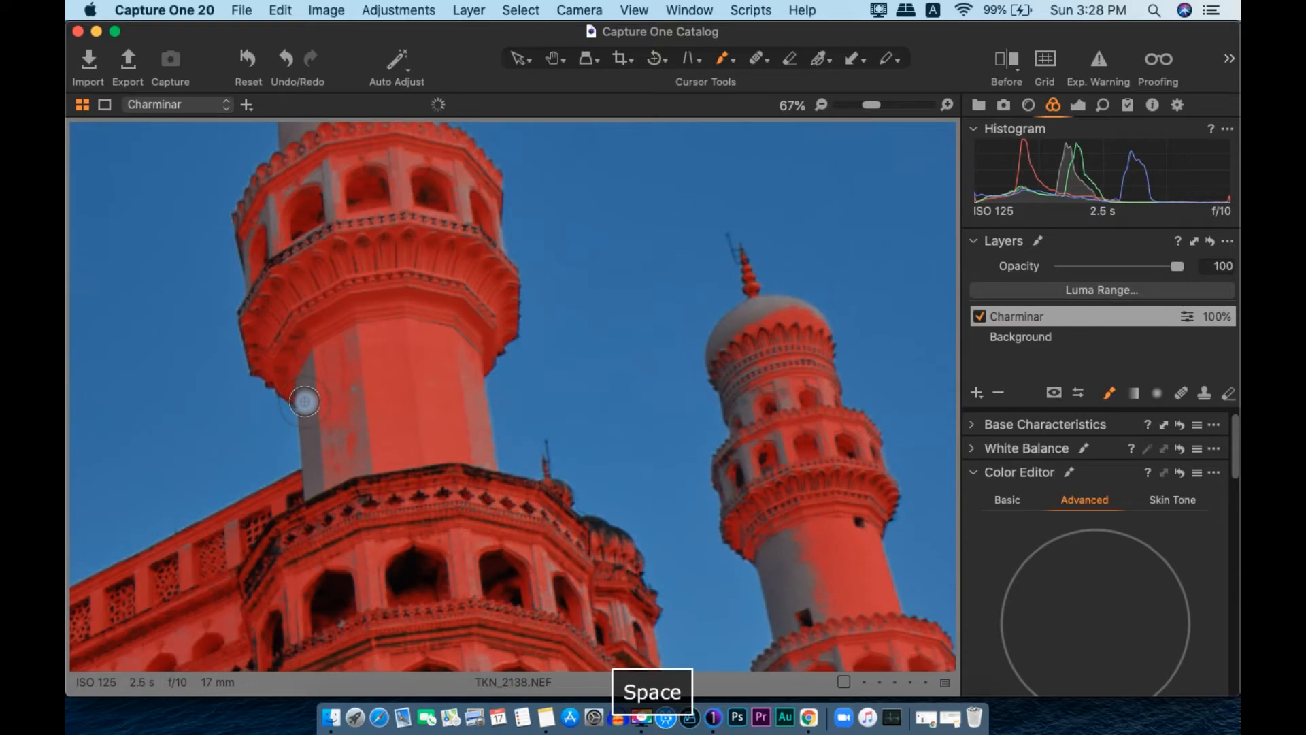
pyautogui.scroll(2, 335, 481)
pyautogui.moveTo(347, 434); pyautogui.dragTo(529, 425)
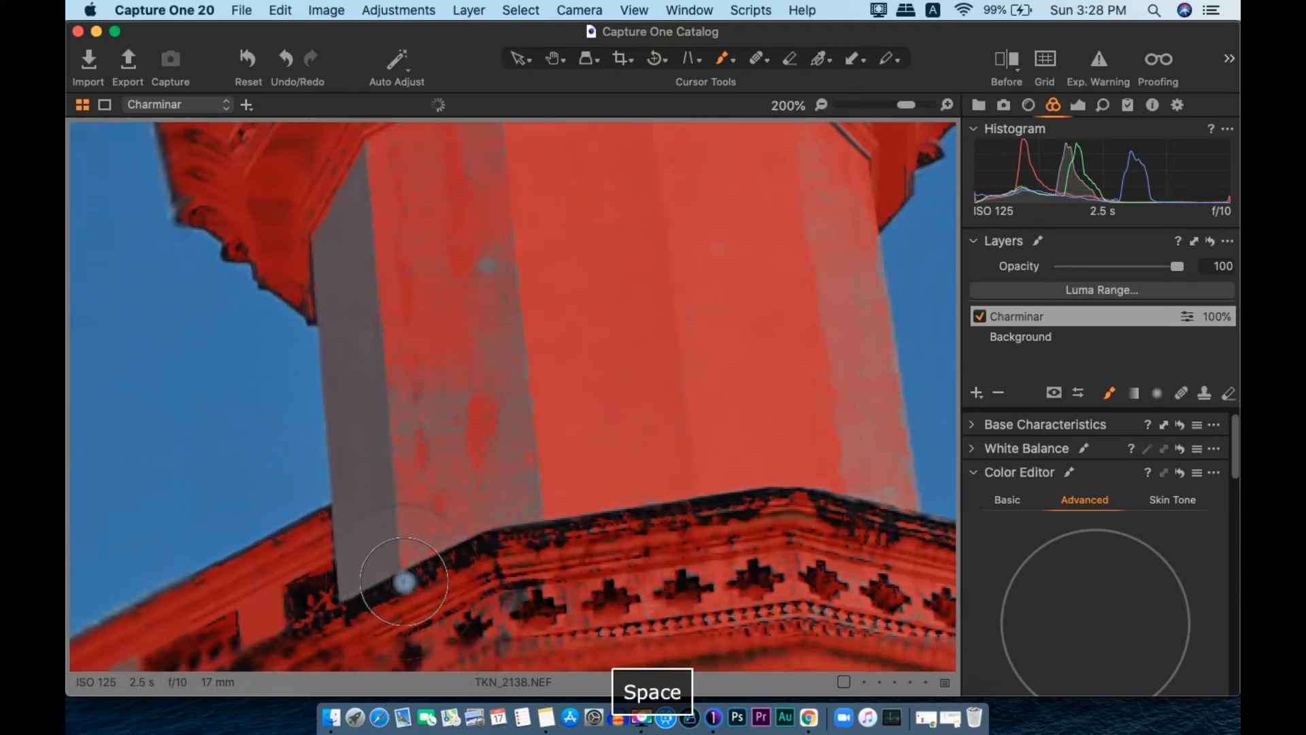
pyautogui.moveTo(379, 592)
pyautogui.mouseDown()
pyautogui.moveTo(365, 598)
pyautogui.moveTo(394, 519)
pyautogui.mouseUp()
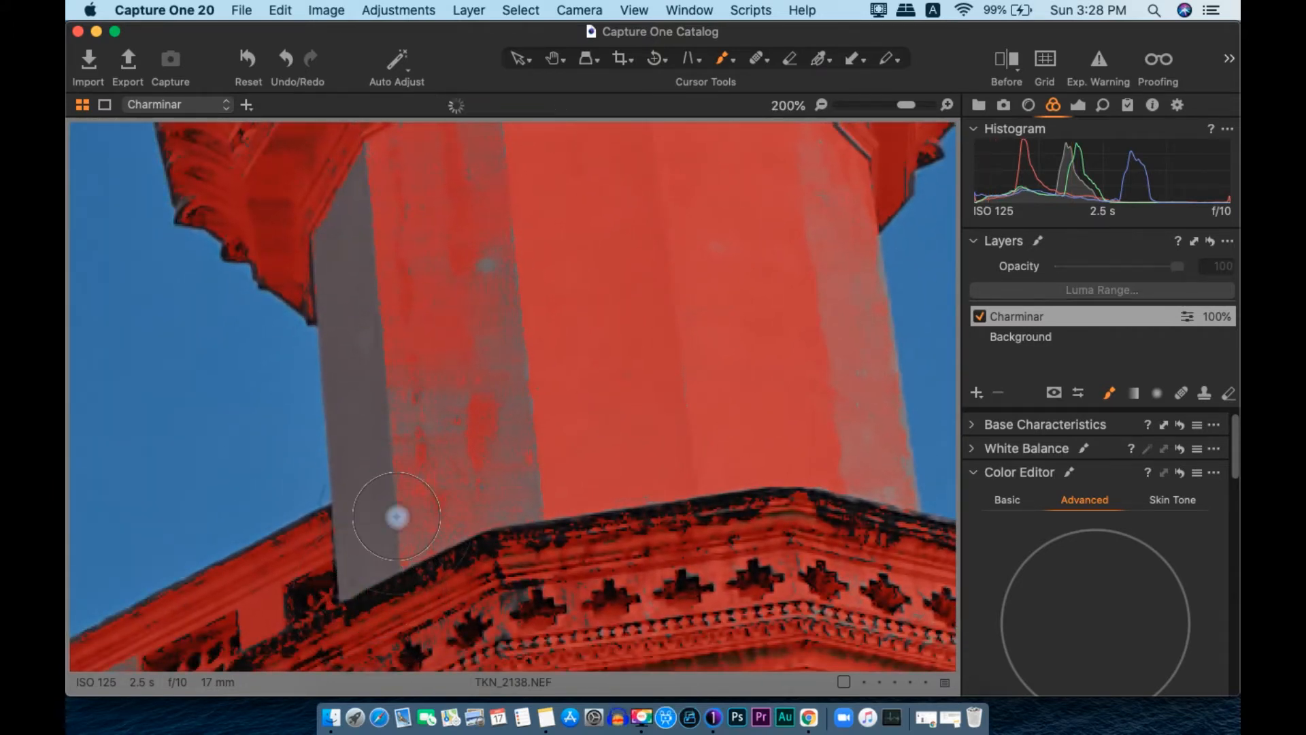
pyautogui.keyDown('shift'); pyautogui.click(337, 206); pyautogui.keyUp('shift')
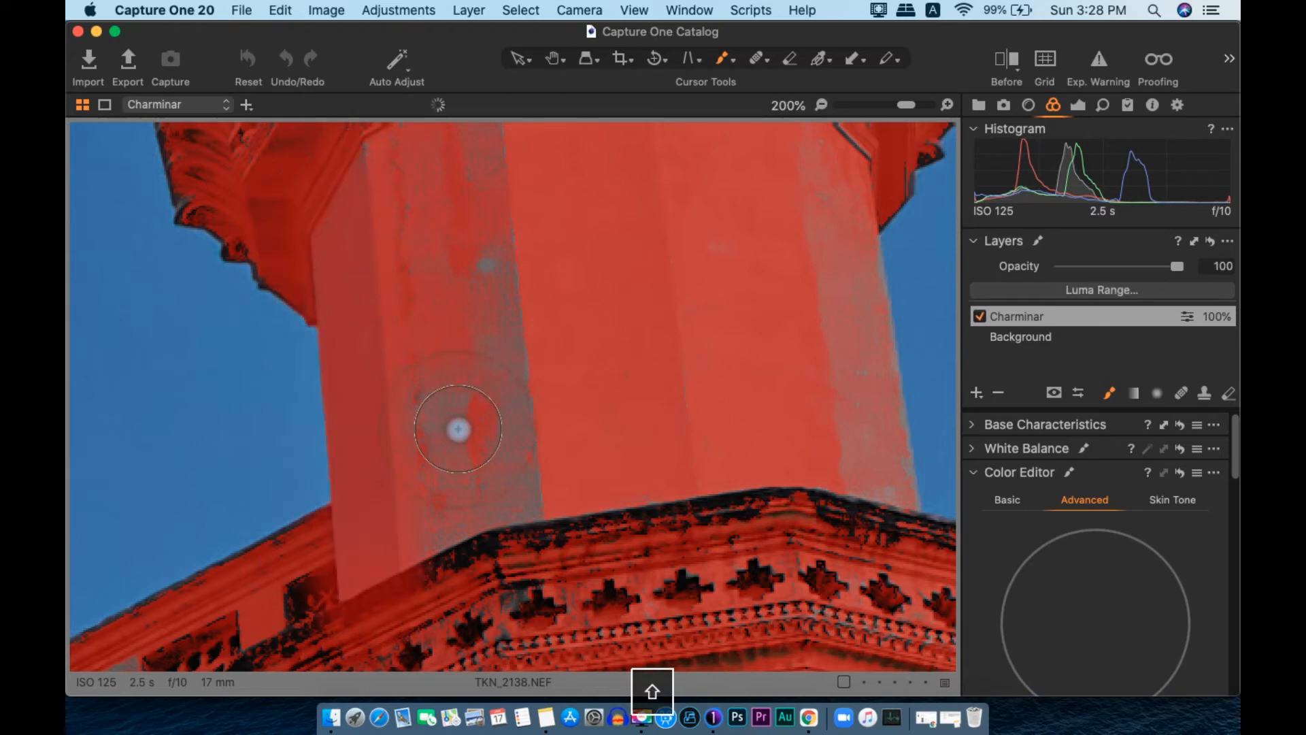
pyautogui.click(488, 507)
# - Paint the grey pillars between the arches of the central minaret's gallery above the lower shaft into the mask
pyautogui.press('space')
pyautogui.moveTo(484, 624)
pyautogui.mouseDown()
pyautogui.moveTo(489, 268)
pyautogui.moveTo(636, 405)
pyautogui.moveTo(855, 490)
pyautogui.moveTo(421, 549)
pyautogui.mouseUp()
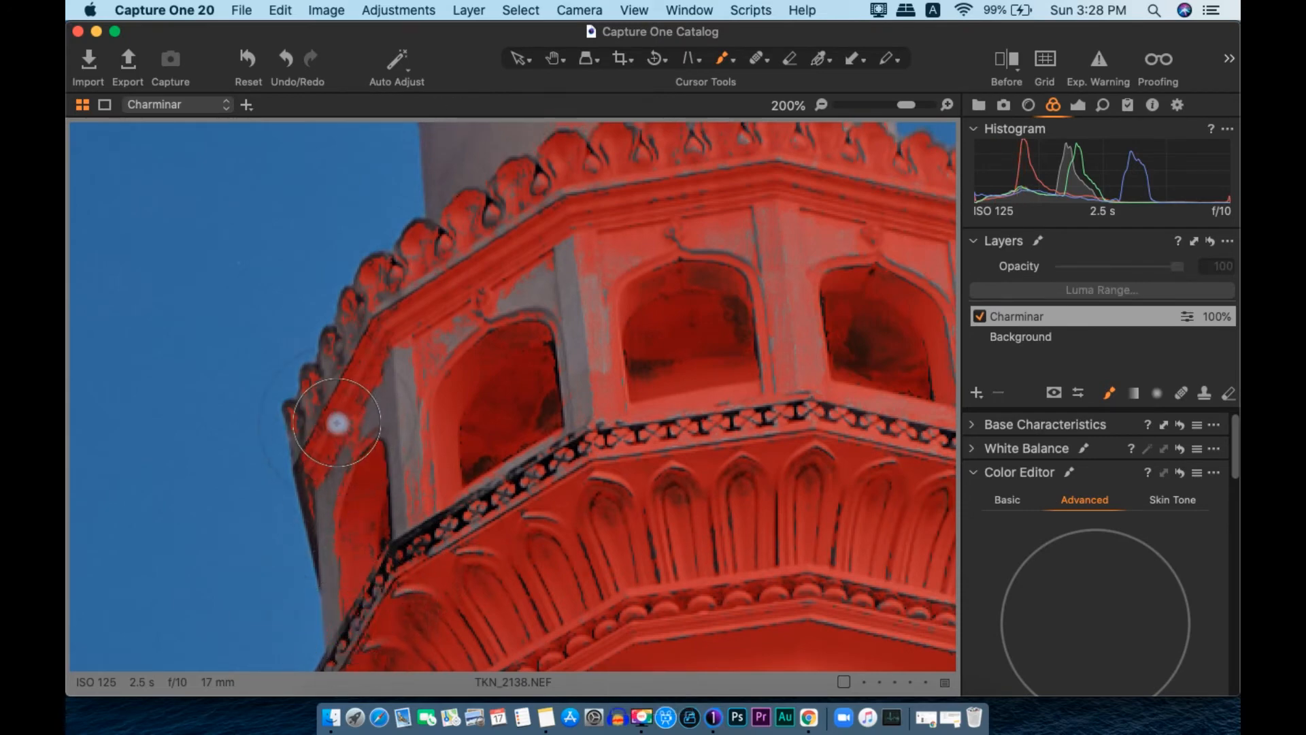
pyautogui.keyDown('shift'); pyautogui.click(408, 350); pyautogui.keyUp('shift')
pyautogui.keyDown('shift'); pyautogui.click(408, 512); pyautogui.keyUp('shift')
pyautogui.keyDown('shift'); pyautogui.click(539, 264); pyautogui.keyUp('shift')
pyautogui.keyDown('shift'); pyautogui.click(581, 414); pyautogui.keyUp('shift')
# - Mask the remaining grey areas of the central minaret's arched gallery and the grey bands of the shaft above it
pyautogui.moveTo(708, 271); pyautogui.dragTo(615, 533)
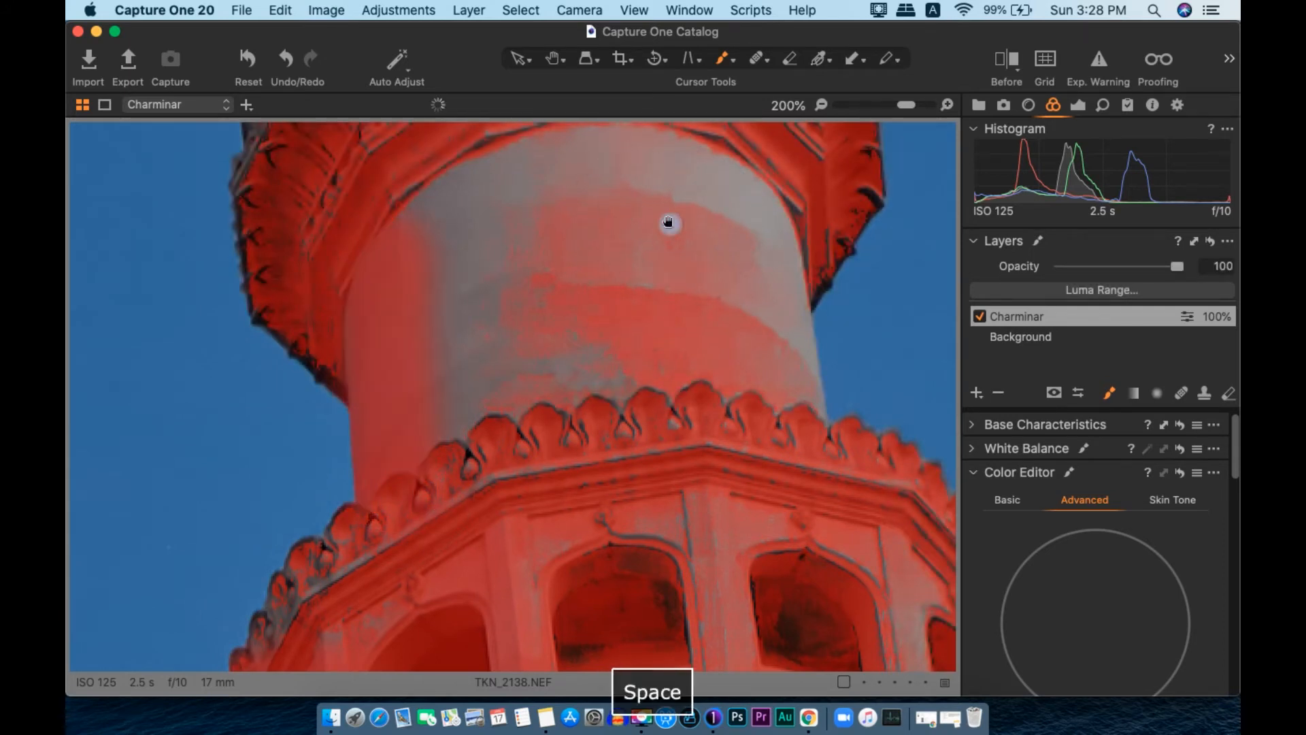
pyautogui.moveTo(671, 222); pyautogui.dragTo(482, 300)
pyautogui.keyDown('shift'); pyautogui.click(546, 286); pyautogui.keyUp('shift')
pyautogui.keyDown('shift'); pyautogui.click(560, 561); pyautogui.keyUp('shift')
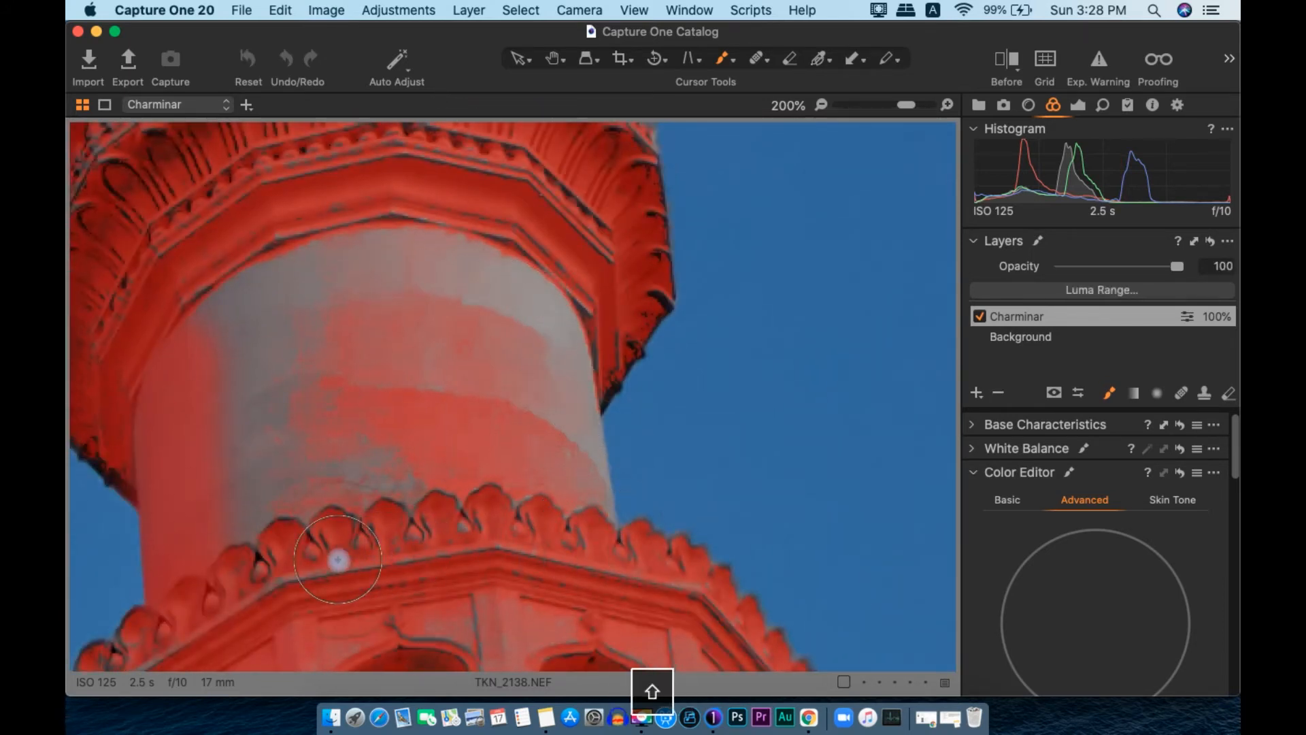
pyautogui.keyDown('shift'); pyautogui.click(274, 565); pyautogui.keyUp('shift')
pyautogui.moveTo(262, 286)
pyautogui.mouseDown()
pyautogui.moveTo(340, 243)
pyautogui.moveTo(481, 213)
pyautogui.mouseUp()
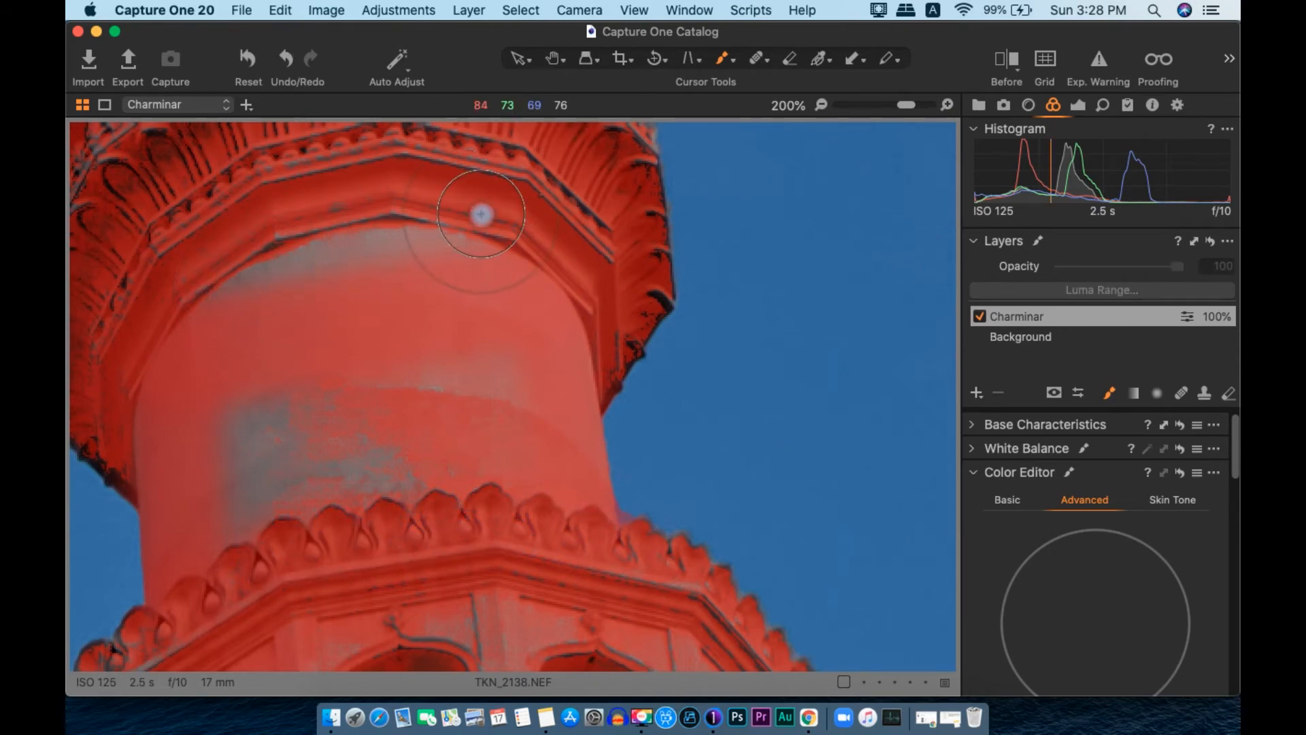
pyautogui.moveTo(337, 500)
pyautogui.mouseDown()
pyautogui.moveTo(246, 425)
pyautogui.moveTo(266, 531)
pyautogui.moveTo(390, 492)
pyautogui.moveTo(380, 421)
pyautogui.moveTo(342, 438)
pyautogui.moveTo(498, 372)
pyautogui.mouseUp()
pyautogui.moveTo(247, 291)
pyautogui.mouseDown()
pyautogui.moveTo(364, 430)
pyautogui.moveTo(425, 335)
pyautogui.mouseUp()
# - Paint the grey dome of the right minaret, up to the base of its finial, into the mask
pyautogui.scroll(-5, 425, 335)
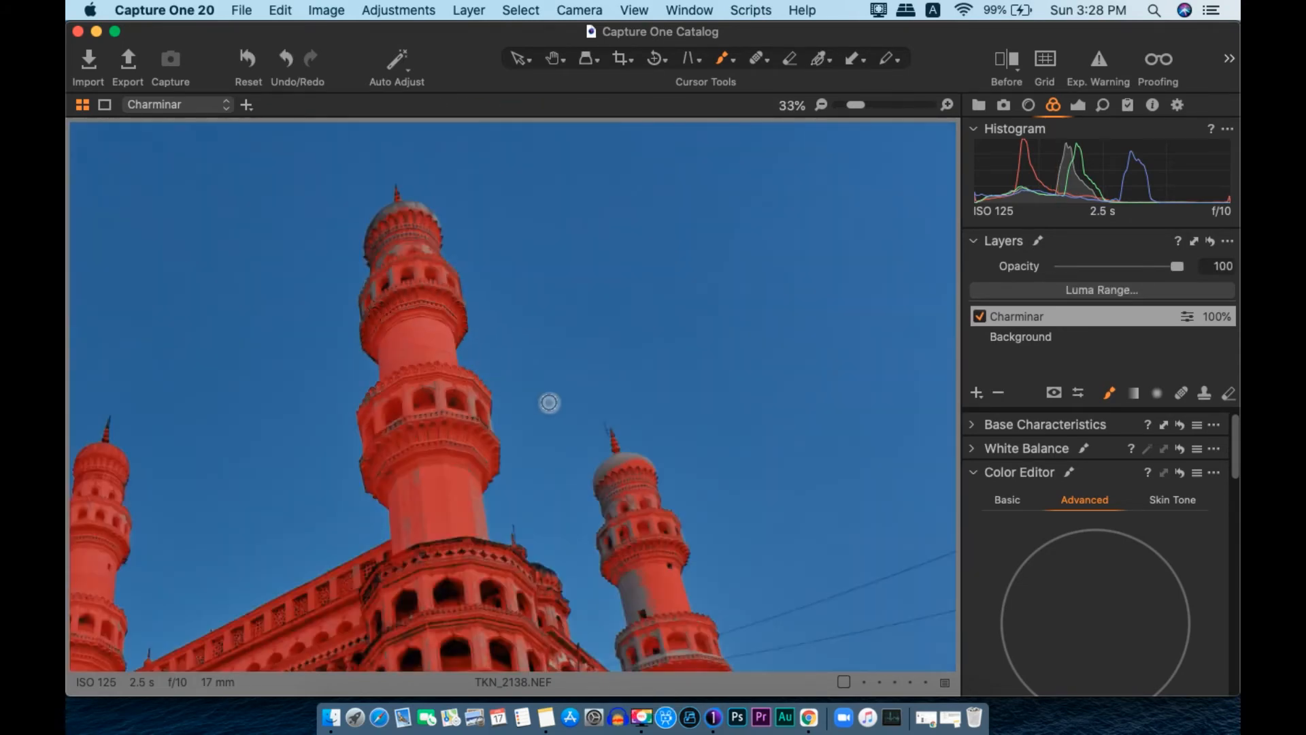
pyautogui.scroll(5, 422, 300)
pyautogui.press('space')
pyautogui.moveTo(422, 315)
pyautogui.mouseDown()
pyautogui.moveTo(405, 528)
pyautogui.moveTo(412, 453)
pyautogui.moveTo(387, 501)
pyautogui.mouseUp()
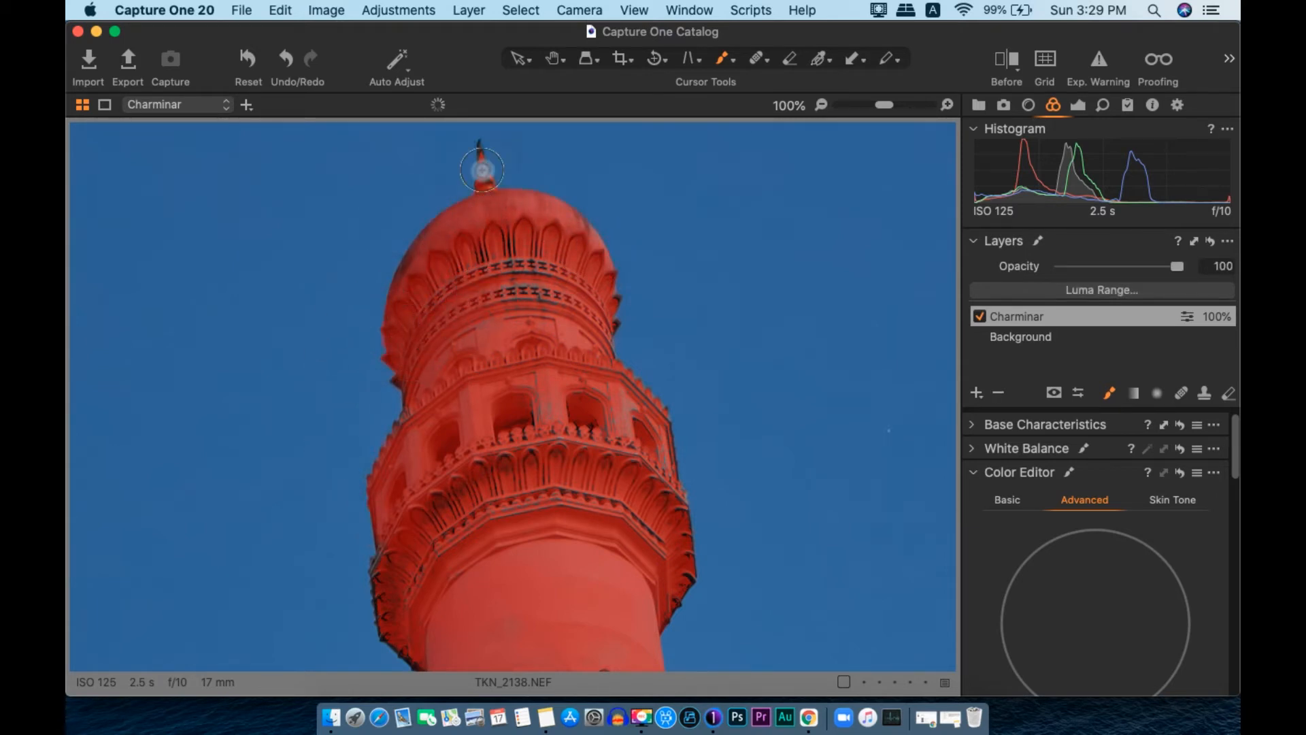
pyautogui.press('space')
pyautogui.moveTo(802, 542); pyautogui.dragTo(313, 343)
pyautogui.moveTo(761, 598); pyautogui.dragTo(633, 321)
pyautogui.scroll(3, 528, 466)
pyautogui.scroll(-2, 531, 473)
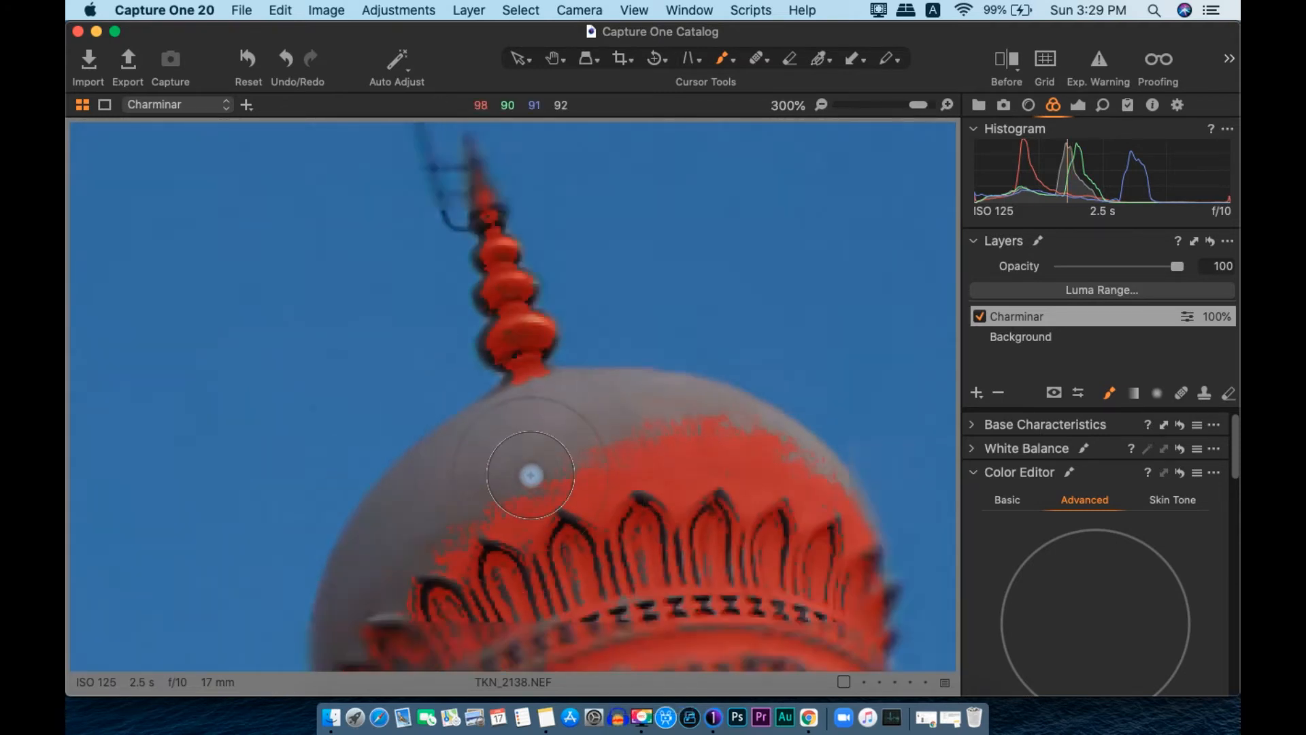
pyautogui.press('space')
pyautogui.moveTo(539, 537); pyautogui.dragTo(505, 389)
pyautogui.moveTo(439, 483)
pyautogui.mouseDown()
pyautogui.moveTo(382, 481)
pyautogui.moveTo(442, 348)
pyautogui.moveTo(496, 309)
pyautogui.moveTo(563, 303)
pyautogui.moveTo(653, 347)
pyautogui.moveTo(646, 544)
pyautogui.moveTo(615, 349)
pyautogui.mouseUp()
# - Paint the carved bands and the grey arched storeys beneath the right minaret's dome into the mask
pyautogui.press('space')
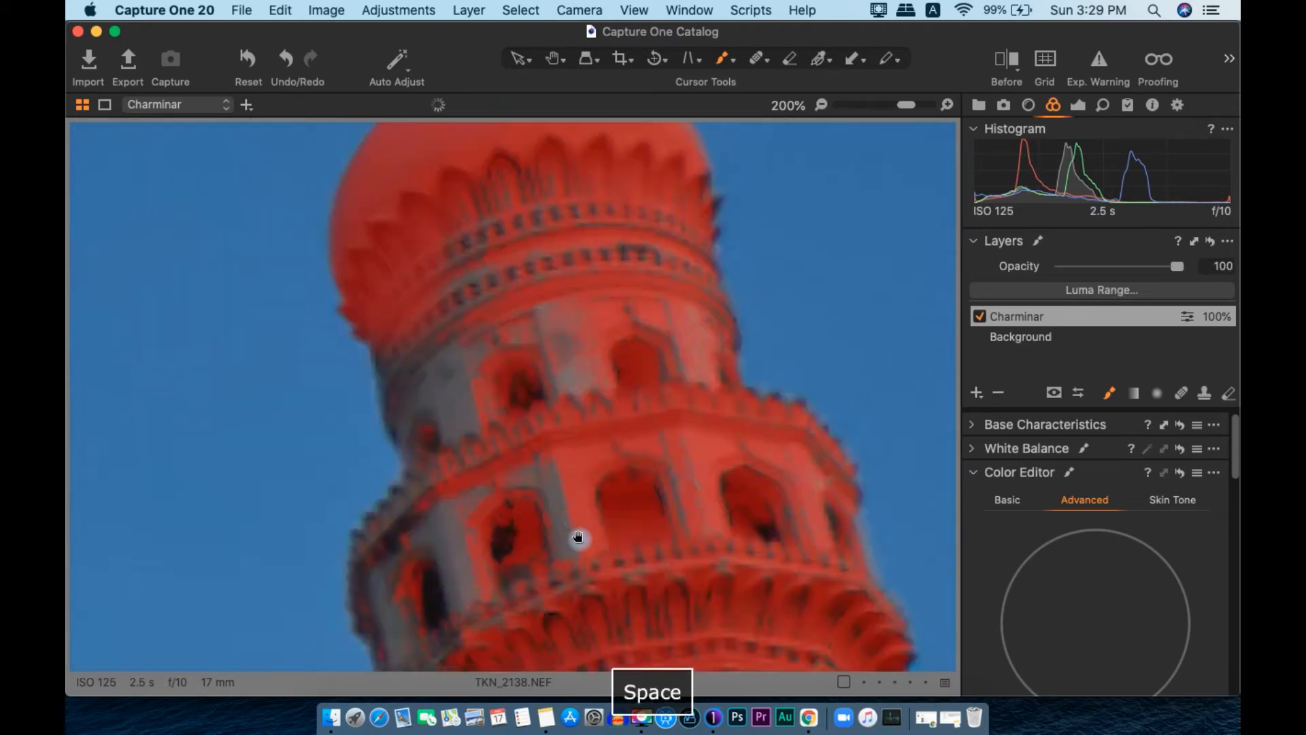
pyautogui.moveTo(402, 350)
pyautogui.mouseDown()
pyautogui.moveTo(449, 510)
pyautogui.moveTo(490, 291)
pyautogui.moveTo(514, 281)
pyautogui.moveTo(575, 428)
pyautogui.moveTo(569, 522)
pyautogui.moveTo(545, 569)
pyautogui.mouseUp()
pyautogui.press('space')
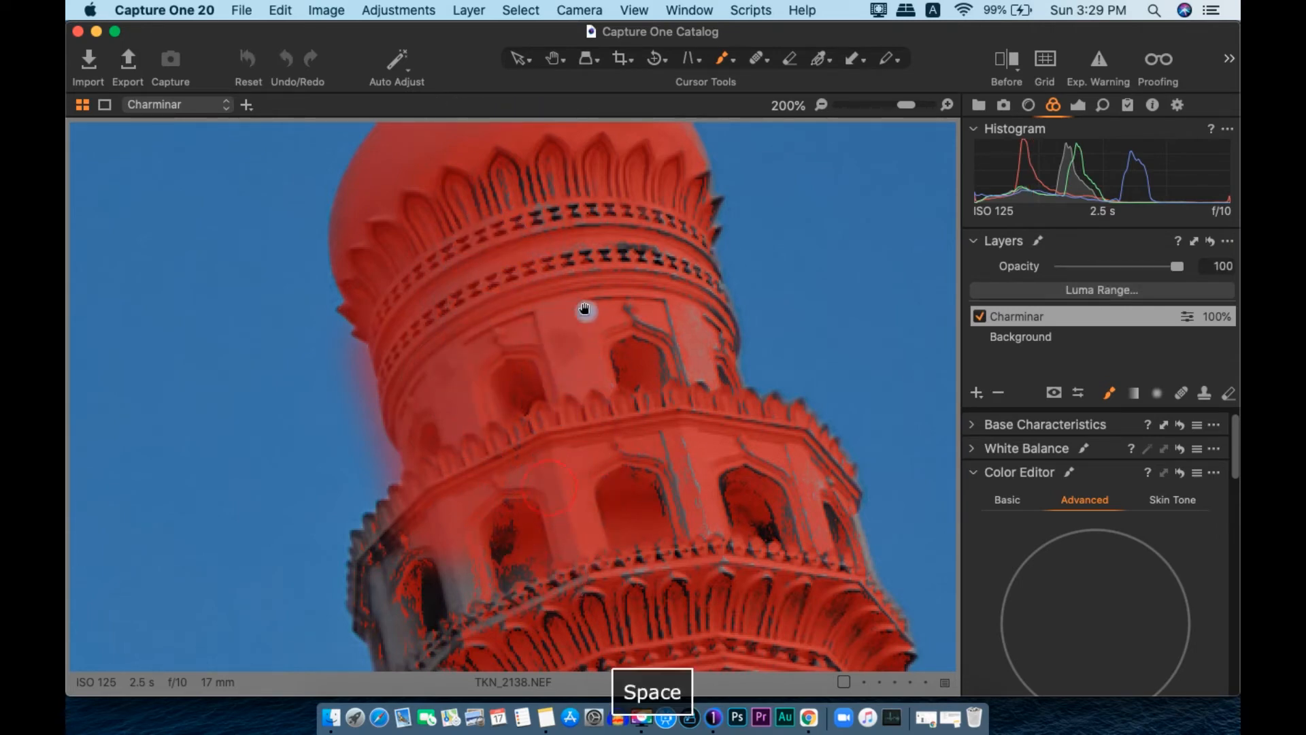
pyautogui.moveTo(594, 218); pyautogui.dragTo(514, 472)
pyautogui.moveTo(460, 291)
pyautogui.mouseDown()
pyautogui.moveTo(455, 464)
pyautogui.moveTo(481, 452)
pyautogui.moveTo(585, 486)
pyautogui.moveTo(649, 484)
pyautogui.mouseUp()
# - Mask the grey parts of the right minaret further down, covering its shaft and the galleries around it
pyautogui.press('space')
pyautogui.moveTo(701, 534); pyautogui.dragTo(586, 159)
pyautogui.moveTo(480, 267)
pyautogui.mouseDown()
pyautogui.moveTo(566, 568)
pyautogui.moveTo(664, 510)
pyautogui.moveTo(566, 249)
pyautogui.moveTo(593, 302)
pyautogui.moveTo(606, 531)
pyautogui.mouseUp()
pyautogui.press('space')
pyautogui.moveTo(607, 541)
pyautogui.mouseDown()
pyautogui.moveTo(599, 409)
pyautogui.moveTo(560, 202)
pyautogui.mouseUp()
pyautogui.moveTo(566, 326)
pyautogui.mouseDown()
pyautogui.moveTo(528, 298)
pyautogui.moveTo(455, 326)
pyautogui.moveTo(442, 513)
pyautogui.moveTo(465, 519)
pyautogui.moveTo(696, 429)
pyautogui.moveTo(815, 417)
pyautogui.mouseUp()
pyautogui.press('space')
pyautogui.moveTo(685, 345); pyautogui.dragTo(464, 321)
pyautogui.moveTo(295, 388)
pyautogui.mouseDown()
pyautogui.moveTo(407, 291)
pyautogui.moveTo(445, 225)
pyautogui.moveTo(543, 341)
pyautogui.moveTo(692, 382)
pyautogui.moveTo(771, 425)
pyautogui.moveTo(741, 415)
pyautogui.mouseUp()
pyautogui.press('space')
pyautogui.moveTo(481, 522); pyautogui.dragTo(440, 253)
pyautogui.moveTo(316, 316)
pyautogui.mouseDown()
pyautogui.moveTo(387, 426)
pyautogui.moveTo(359, 537)
pyautogui.mouseUp()
# - Paint the pale gaps along the facade's balustrade and cornice beside the right minaret's shaft into the mask
pyautogui.press('space')
pyautogui.moveTo(485, 394); pyautogui.dragTo(621, 233)
pyautogui.click(546, 505)
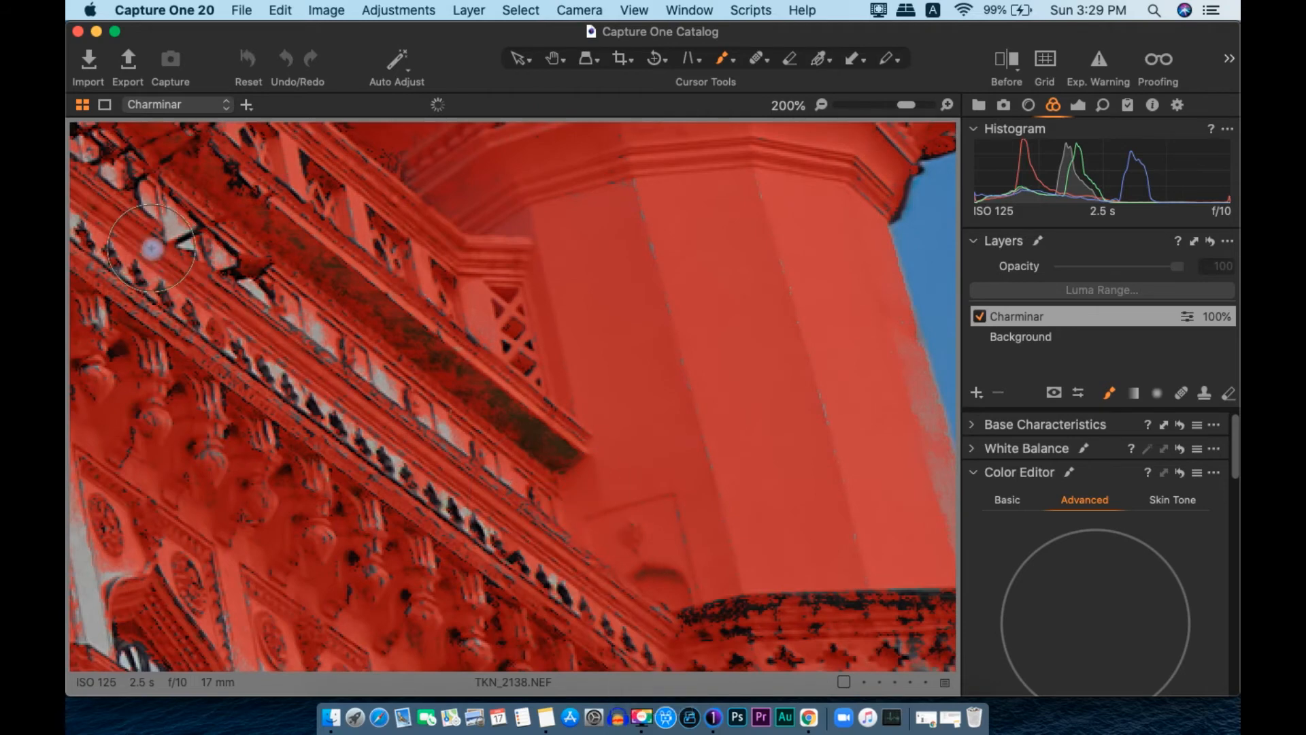
pyautogui.keyDown('shift'); pyautogui.click(127, 198); pyautogui.keyUp('shift')
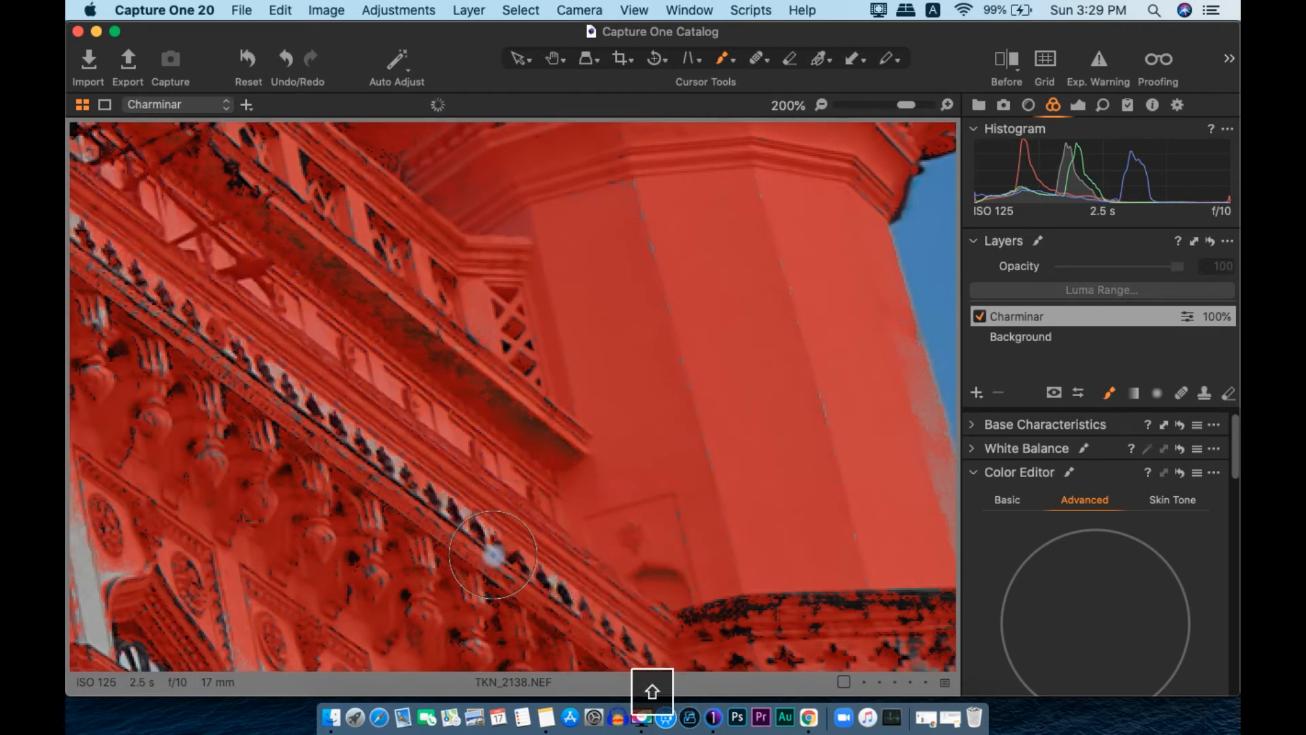
# - Mask the grey wall strips and small arched windows of the carved facade below the cornice
pyautogui.press('space')
pyautogui.moveTo(332, 496); pyautogui.dragTo(723, 443)
pyautogui.click(467, 545)
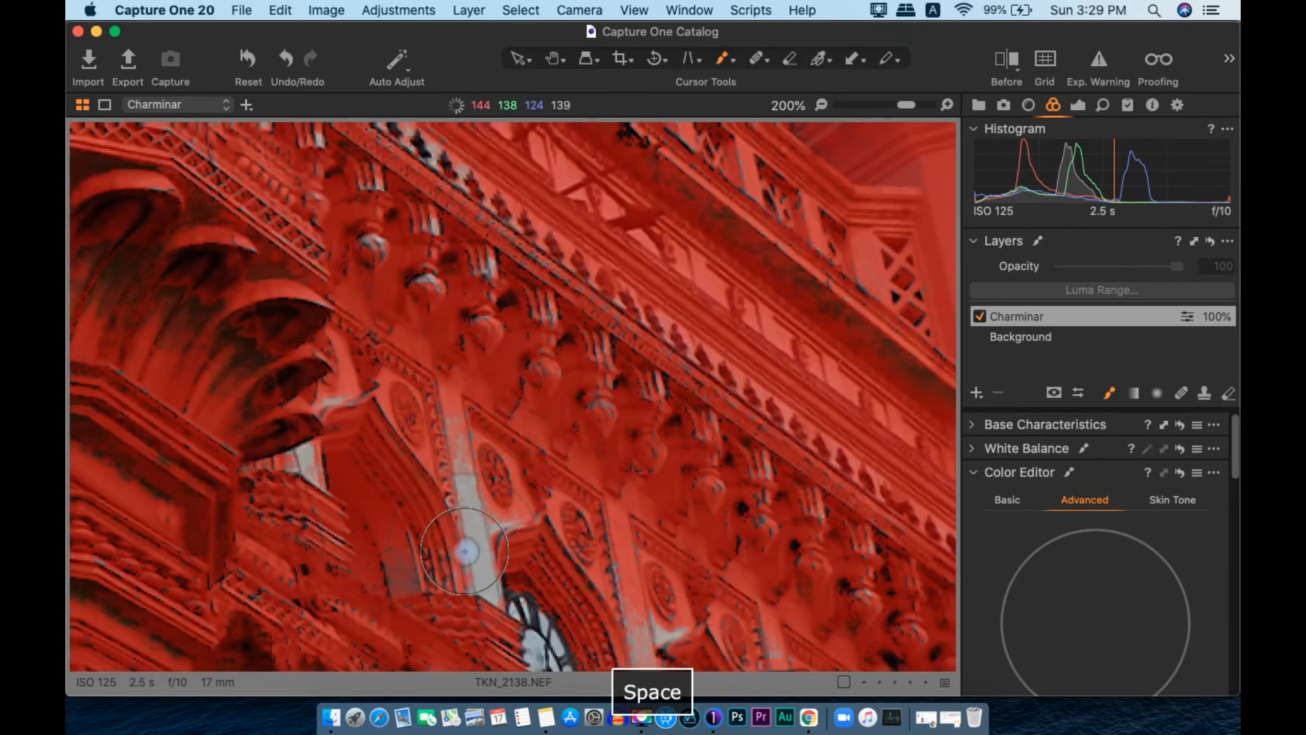
pyautogui.press('space')
pyautogui.moveTo(654, 571); pyautogui.dragTo(529, 278)
pyautogui.click(440, 352)
pyautogui.moveTo(441, 353)
pyautogui.mouseDown()
pyautogui.moveTo(589, 406)
pyautogui.moveTo(673, 385)
pyautogui.mouseUp()
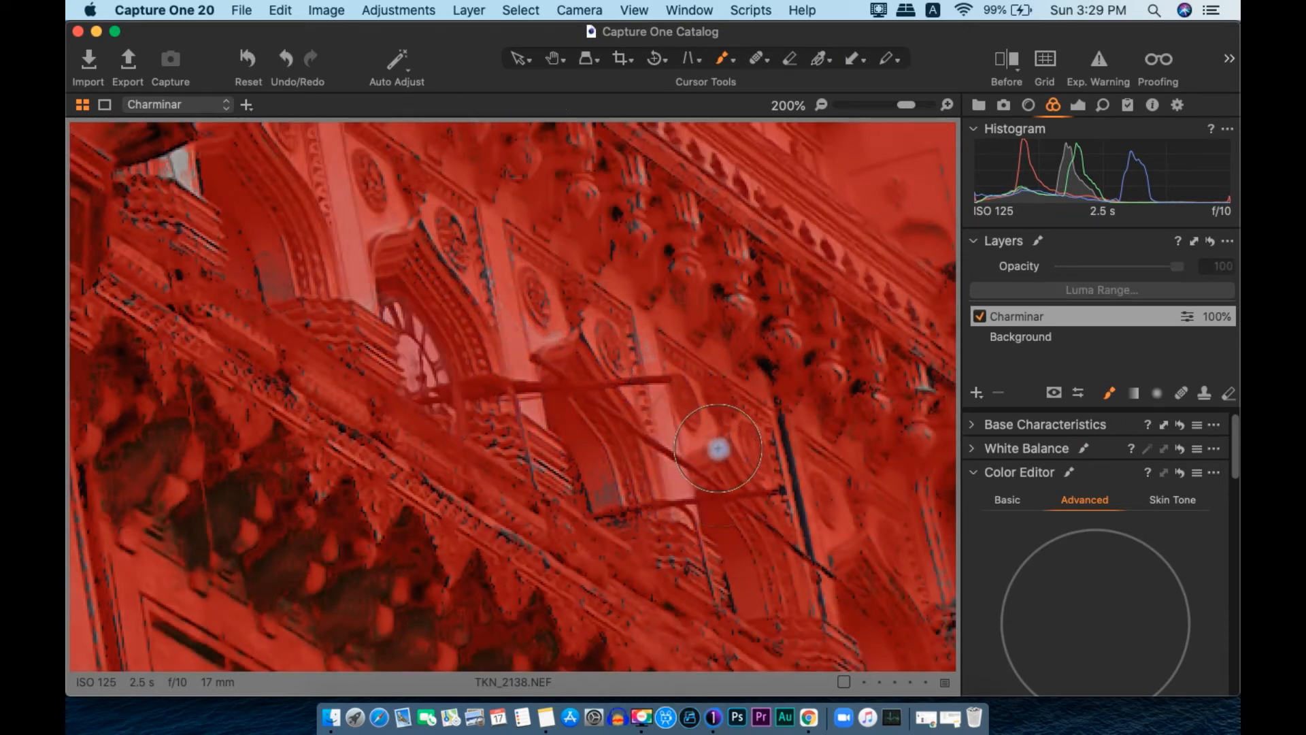
# - Mask the grey patches on the central tower's lower faces above the stall with a larger brush
pyautogui.scroll(-5, 718, 439)
pyautogui.press('space')
pyautogui.moveTo(679, 542); pyautogui.dragTo(433, 274)
pyautogui.press(']')
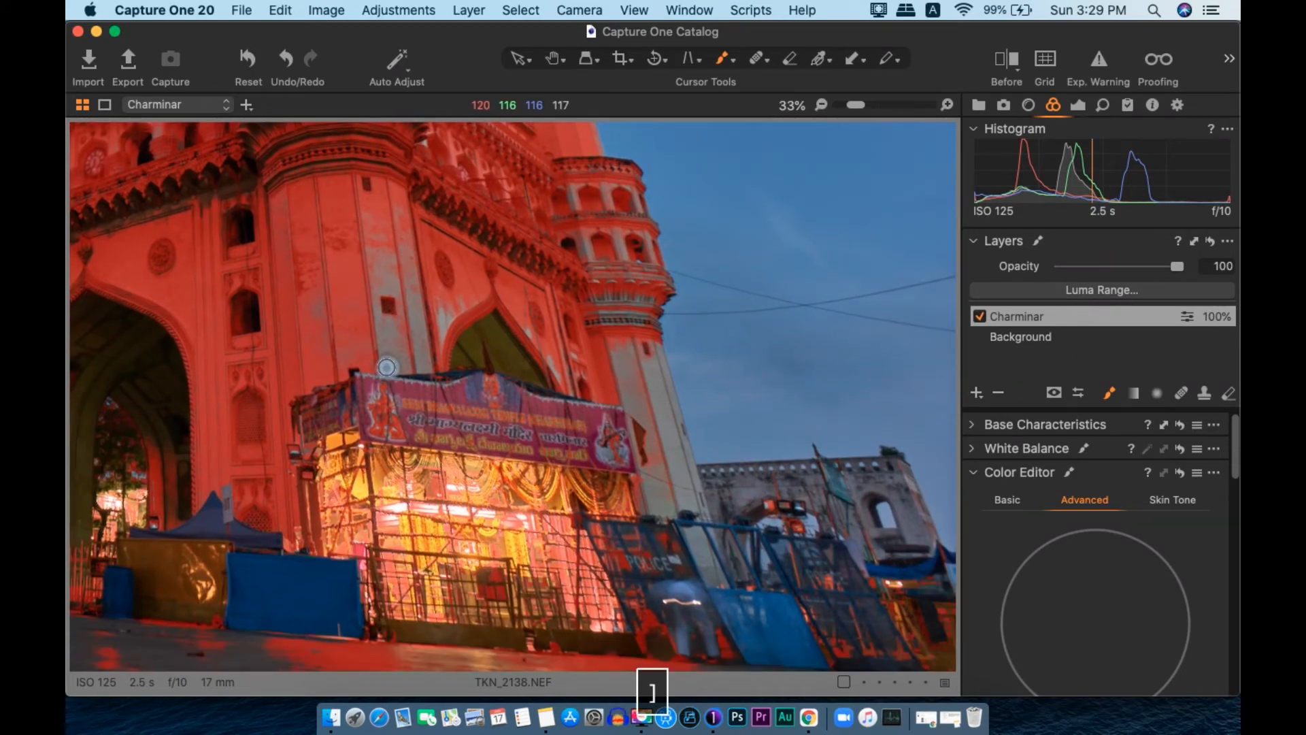
pyautogui.moveTo(387, 362)
pyautogui.mouseDown()
pyautogui.moveTo(435, 328)
pyautogui.moveTo(392, 211)
pyautogui.moveTo(387, 341)
pyautogui.mouseUp()
pyautogui.moveTo(407, 294)
pyautogui.mouseDown()
pyautogui.moveTo(449, 315)
pyautogui.moveTo(479, 284)
pyautogui.mouseUp()
# - Paint the grey outer face of the right tower's lower shaft into the mask, down to the barricades
pyautogui.moveTo(617, 423); pyautogui.dragTo(706, 548)
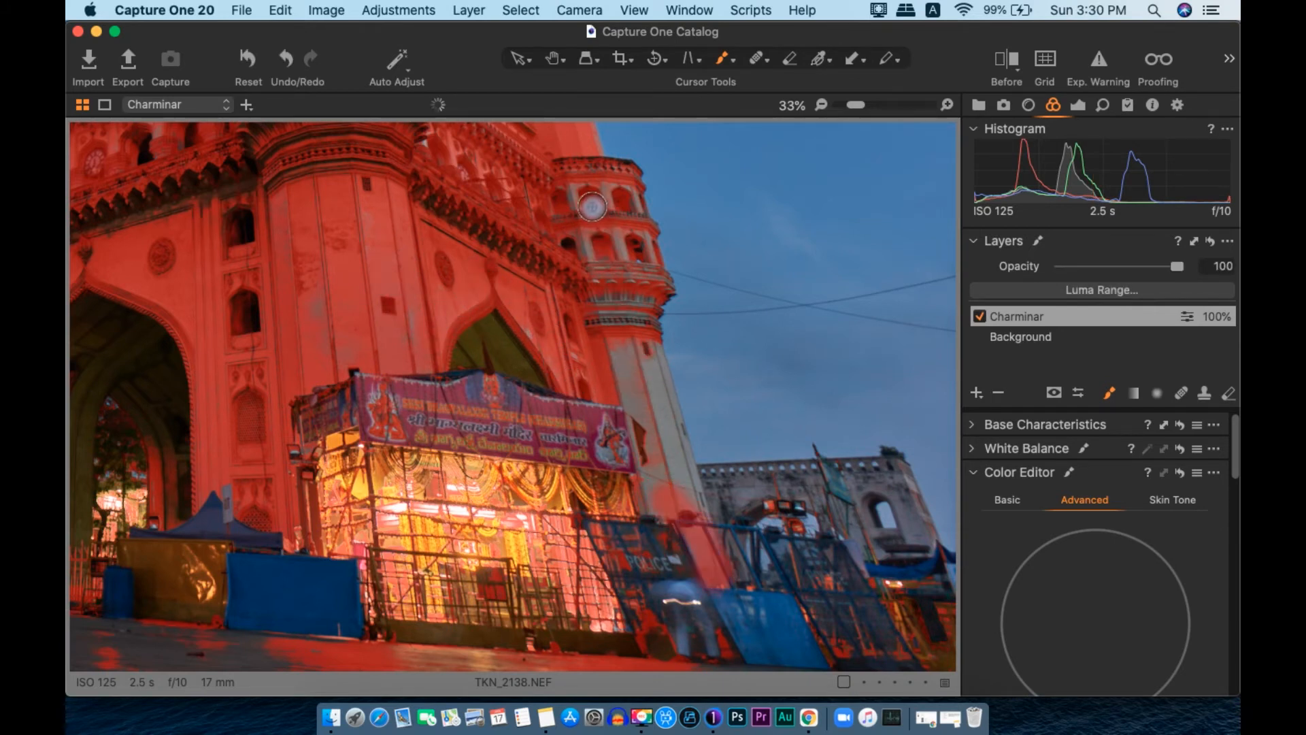
pyautogui.moveTo(660, 428); pyautogui.dragTo(657, 439)
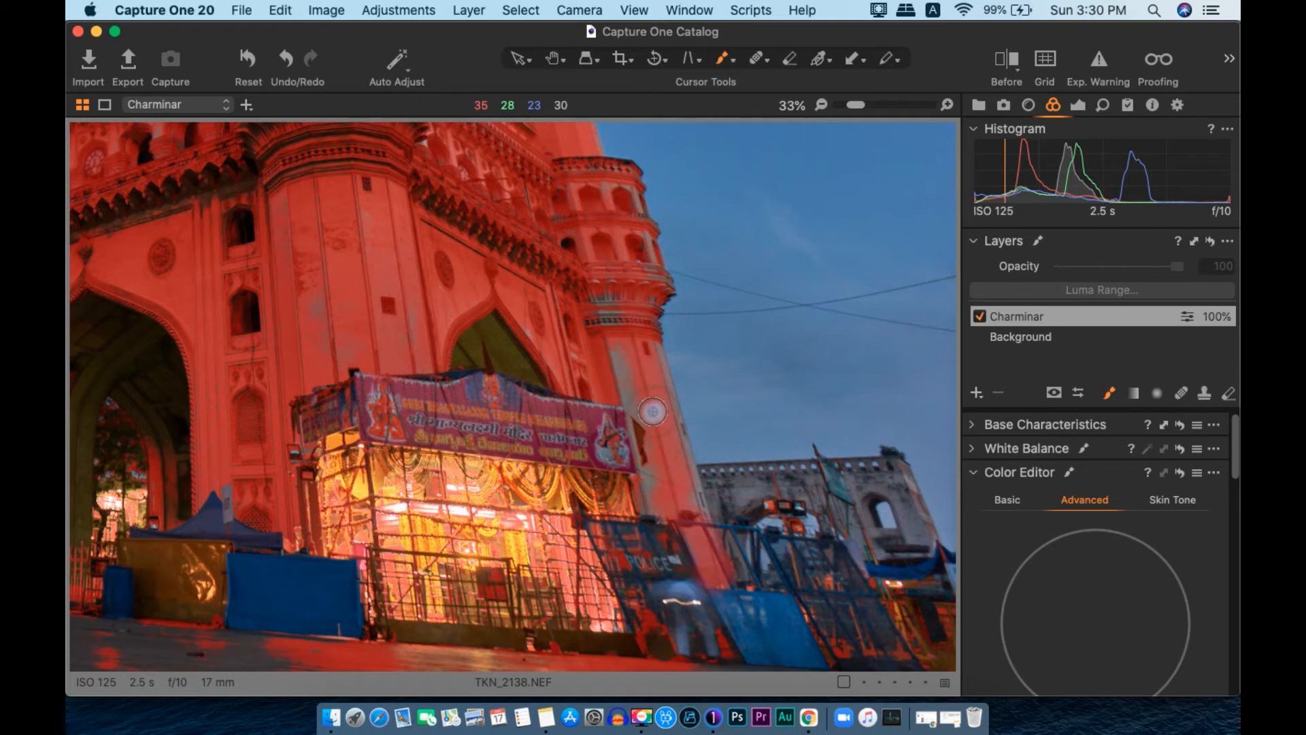
pyautogui.moveTo(661, 519)
pyautogui.mouseDown()
pyautogui.moveTo(676, 359)
pyautogui.moveTo(668, 397)
pyautogui.moveTo(699, 486)
pyautogui.mouseUp()
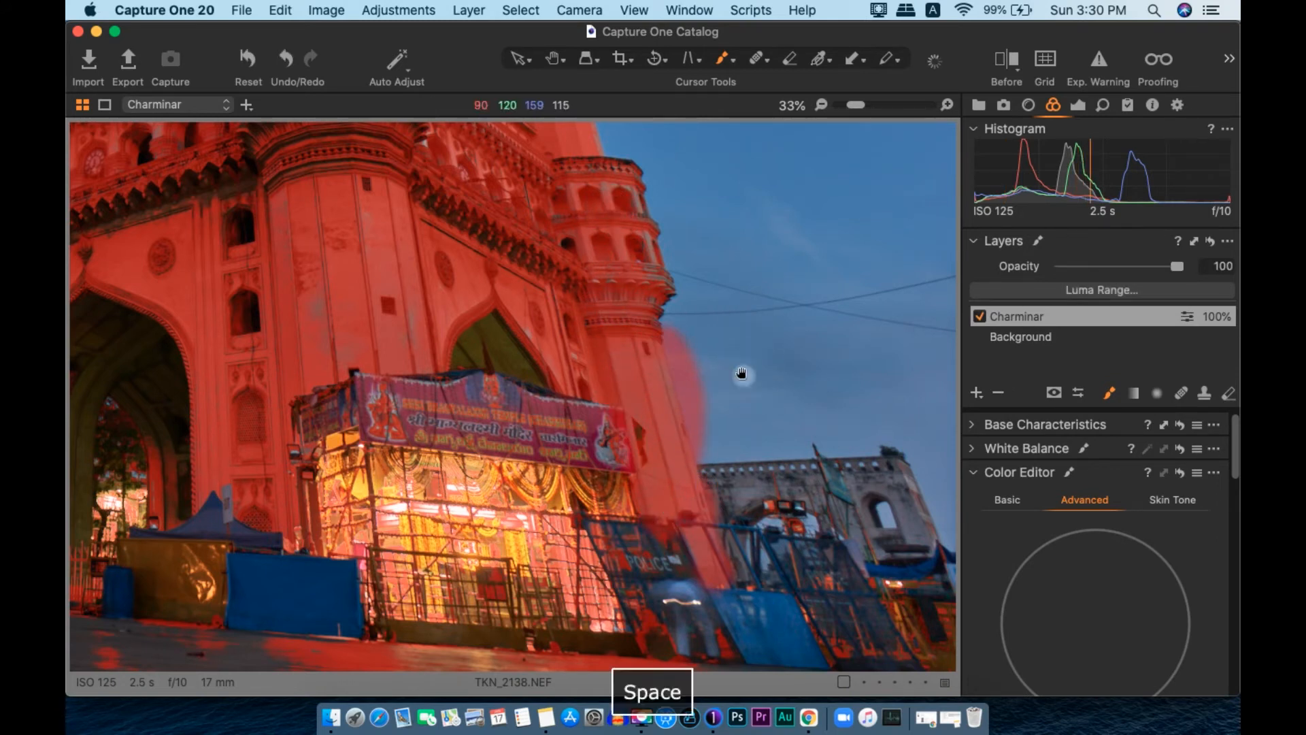
# - Erase the mask spill from the sky along the outer edge of the right tower's lower shaft
pyautogui.press('space')
pyautogui.doubleClick(742, 374)
pyautogui.press('e')
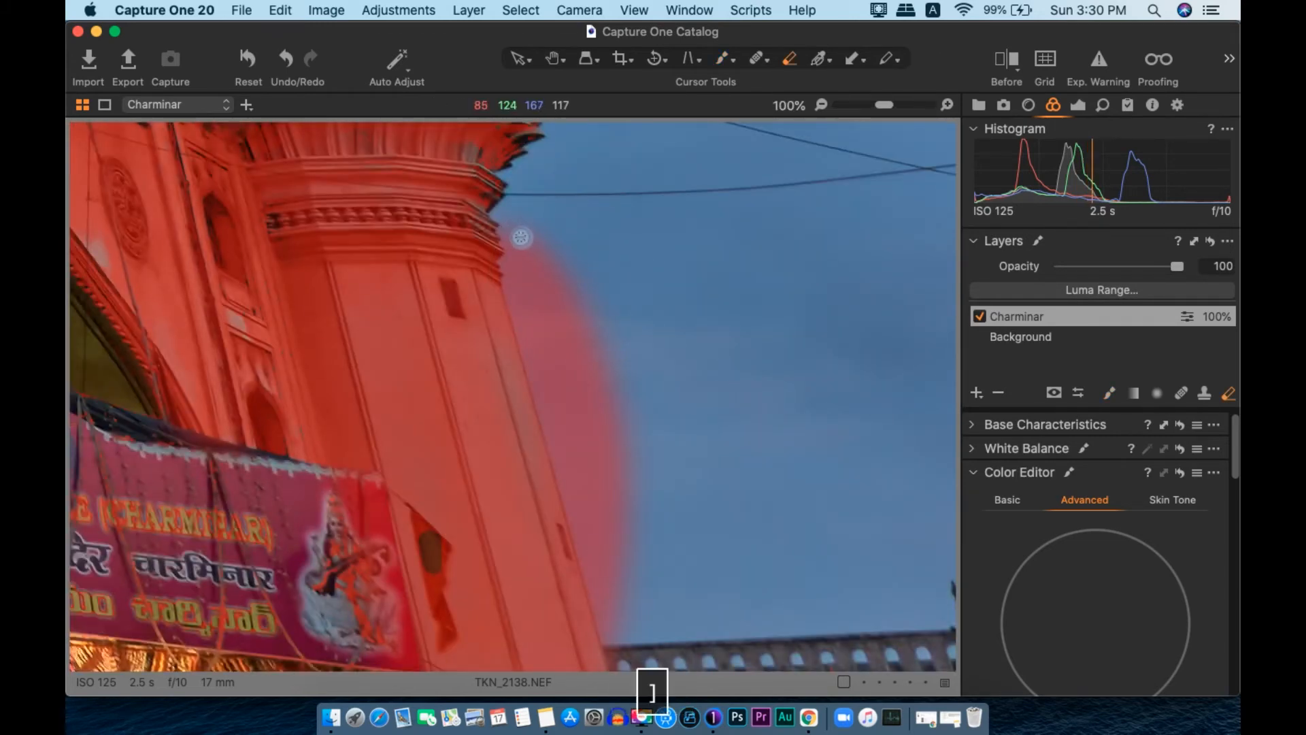
pyautogui.moveTo(522, 233); pyautogui.dragTo(590, 441)
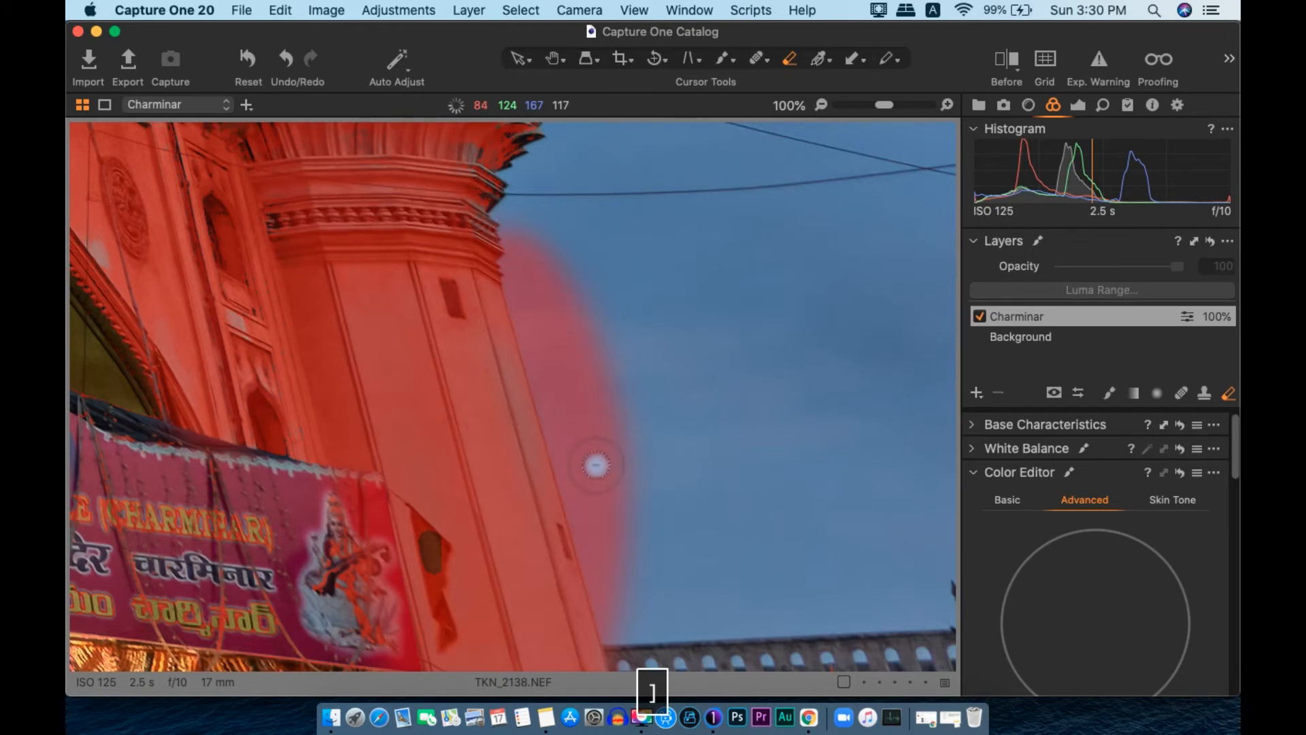
pyautogui.moveTo(634, 504)
pyautogui.mouseDown()
pyautogui.moveTo(626, 519)
pyautogui.moveTo(513, 265)
pyautogui.moveTo(526, 312)
pyautogui.mouseUp()
pyautogui.moveTo(611, 654)
pyautogui.mouseDown()
pyautogui.moveTo(621, 598)
pyautogui.moveTo(586, 280)
pyautogui.mouseUp()
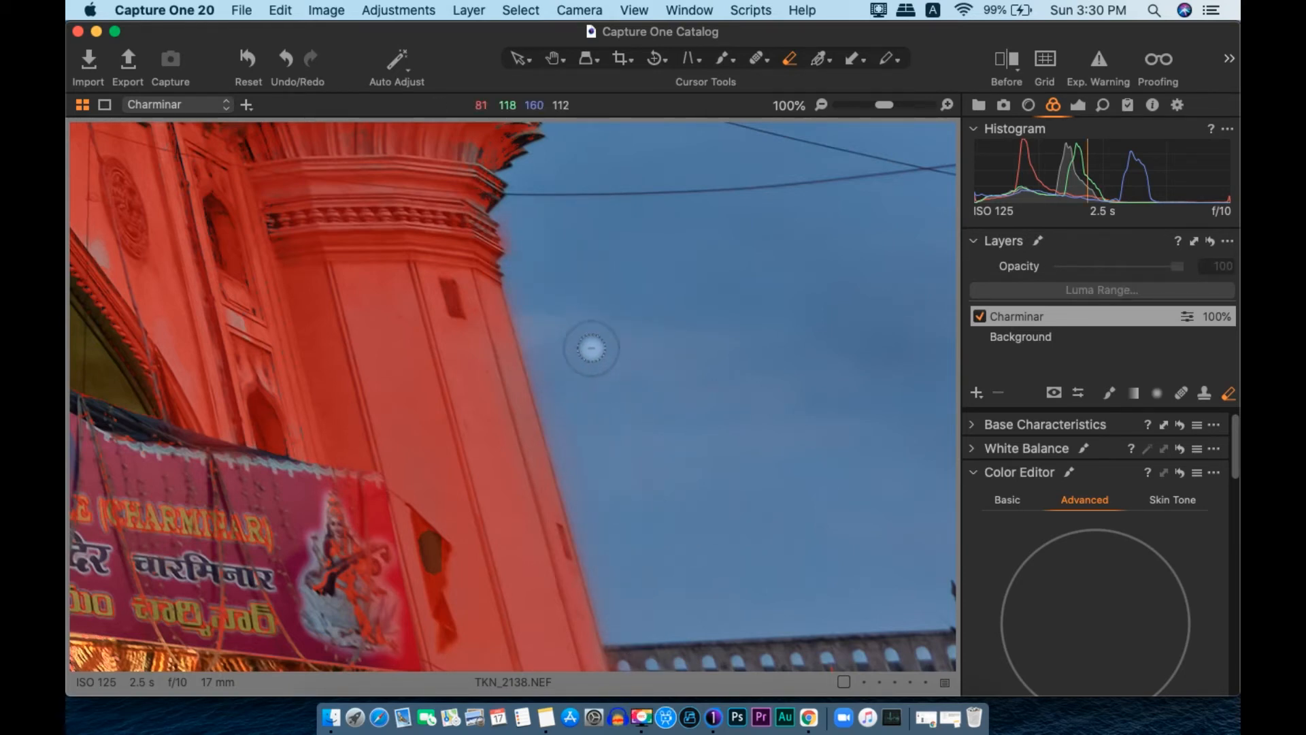
# - Mask the grey outer edge and patches of the left tower's lower shaft down to the fence
pyautogui.press('super+0')
pyautogui.scroll(3, 567, 514)
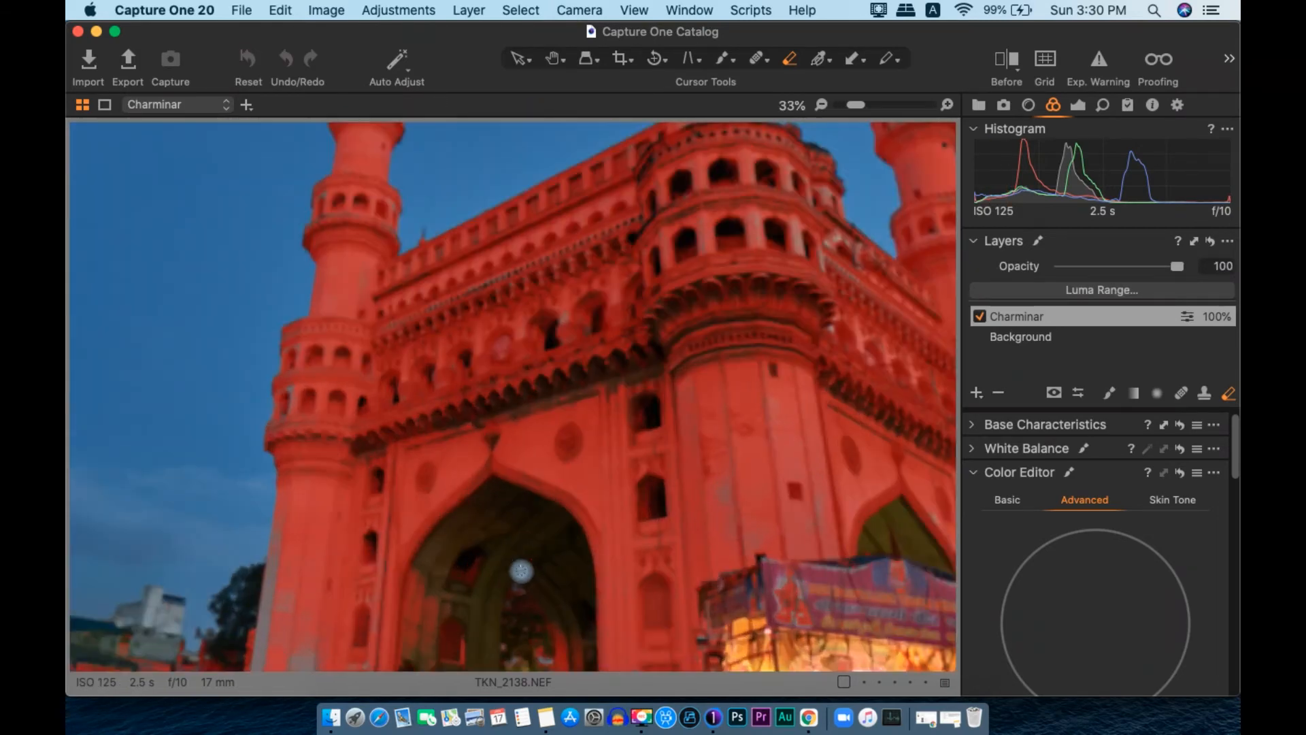
pyautogui.press('space')
pyautogui.moveTo(298, 585); pyautogui.dragTo(497, 431)
pyautogui.scroll(2, 498, 439)
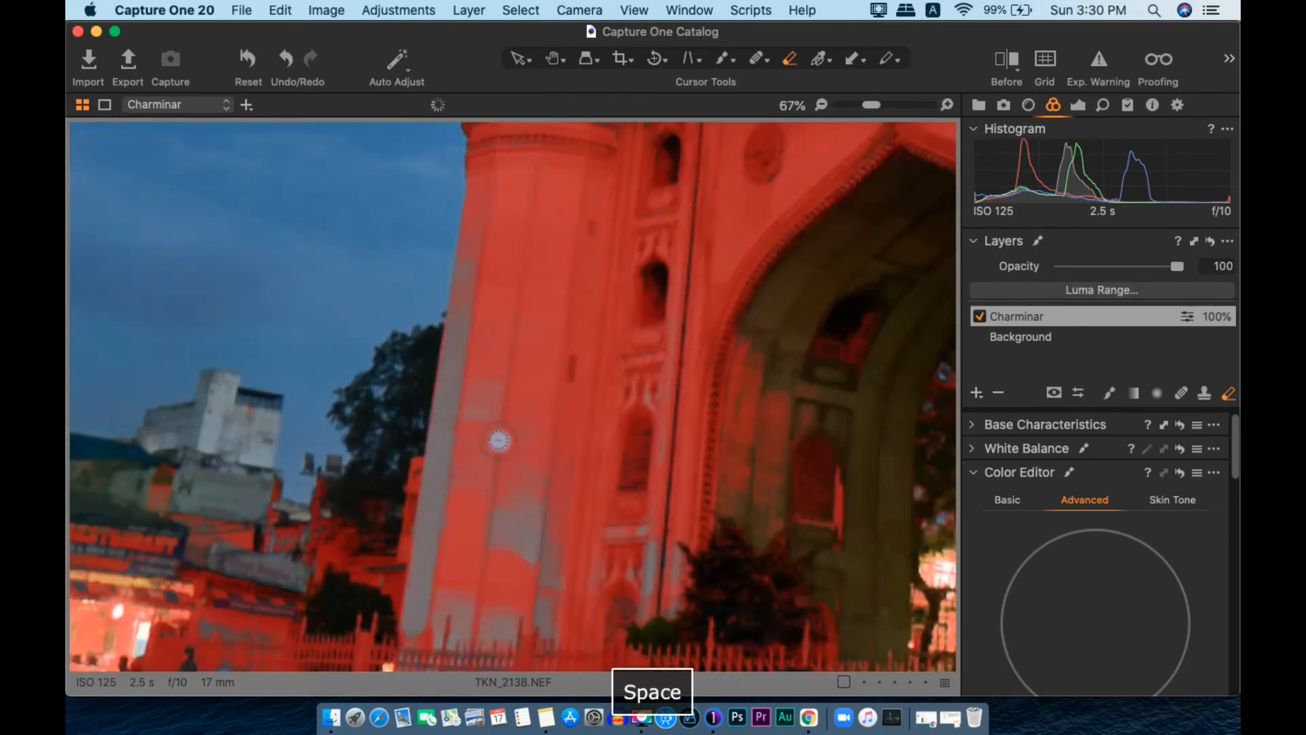
pyautogui.press('b')
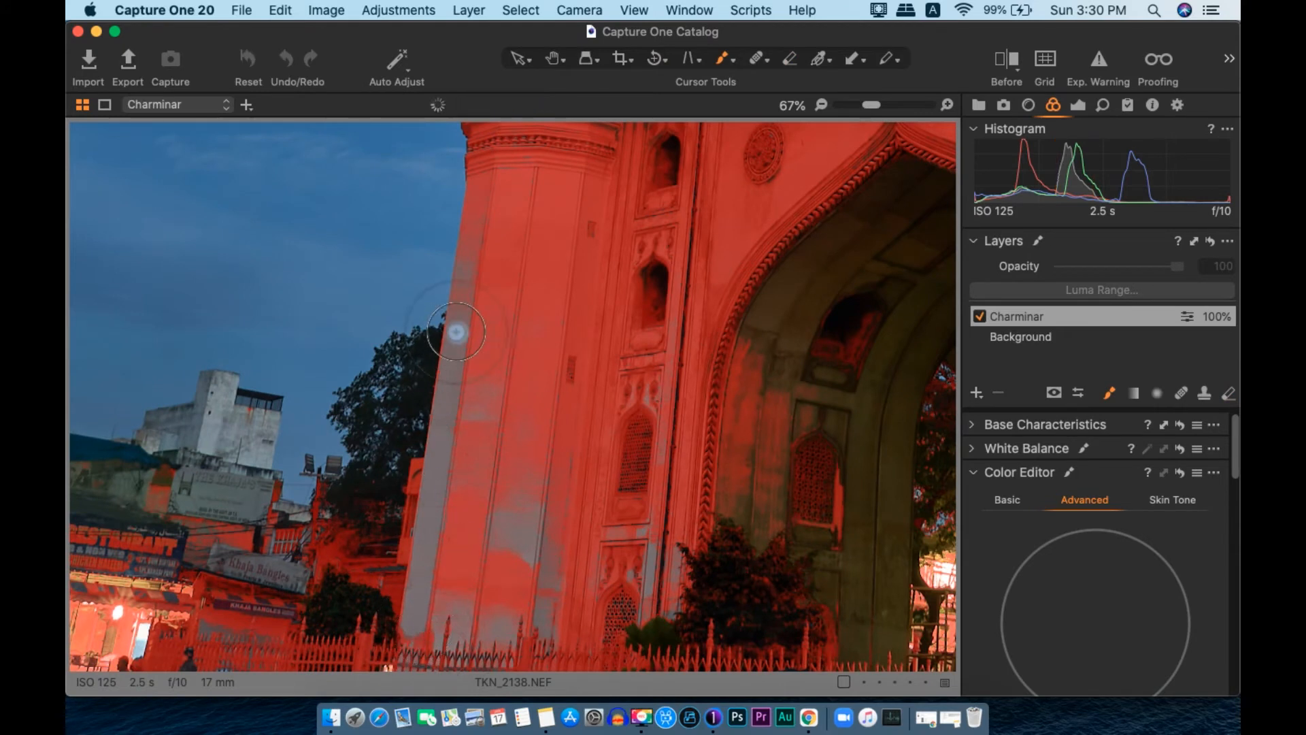
pyautogui.press('shift')
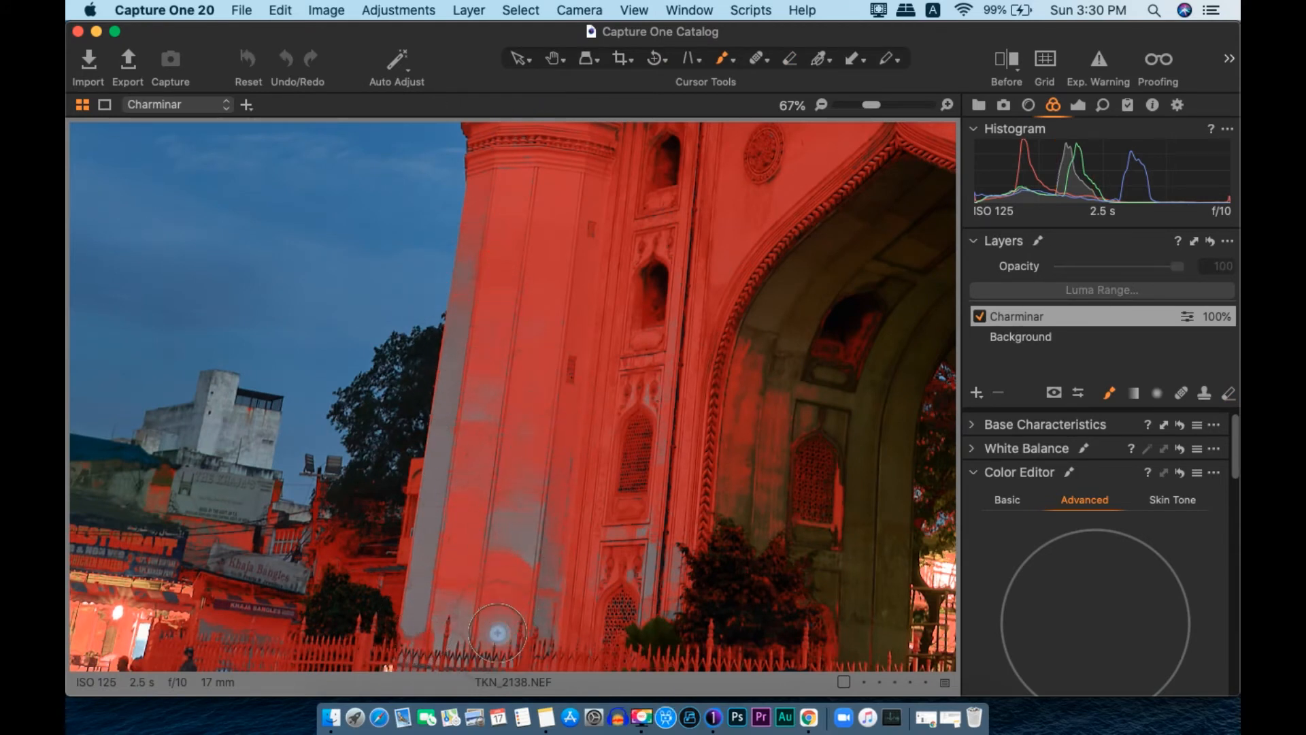
pyautogui.moveTo(504, 532); pyautogui.dragTo(493, 500)
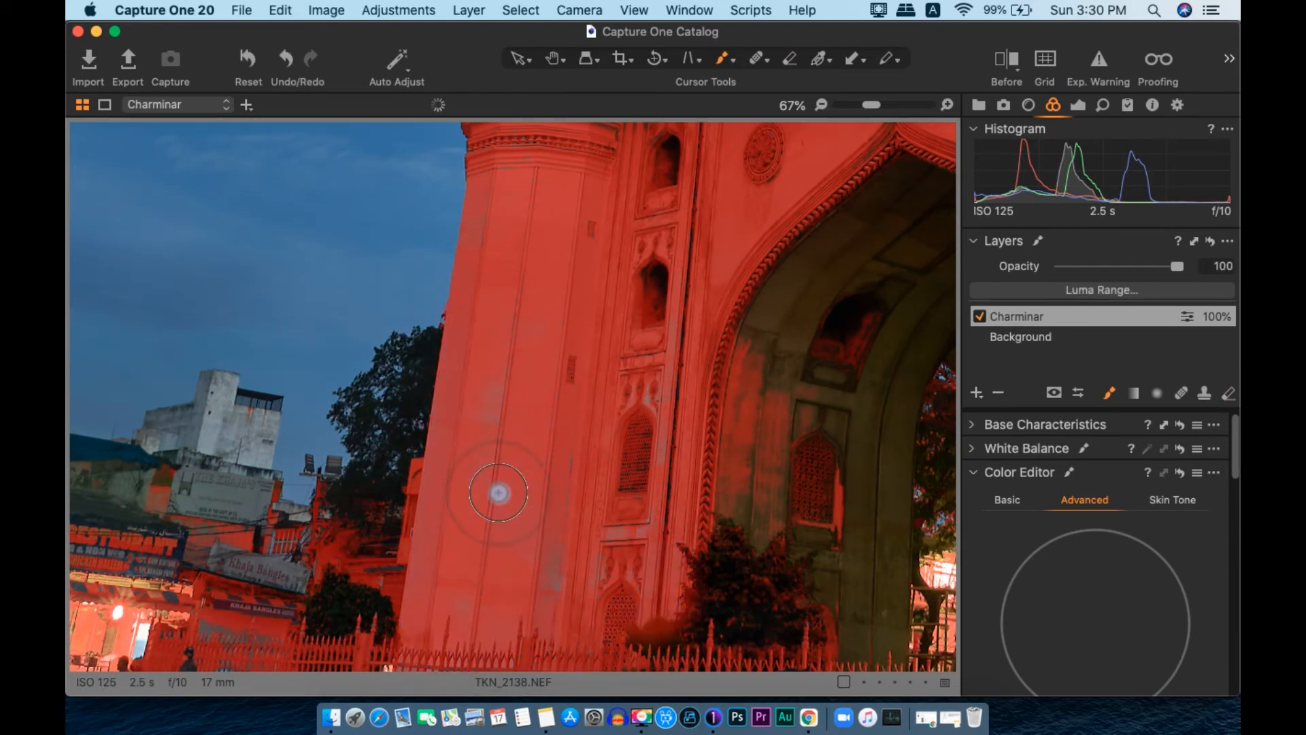
# - Erase the mask from the shops, the long building and the ground reflections to the left of the monument
pyautogui.scroll(-5, 517, 428)
pyautogui.scroll(3, 502, 499)
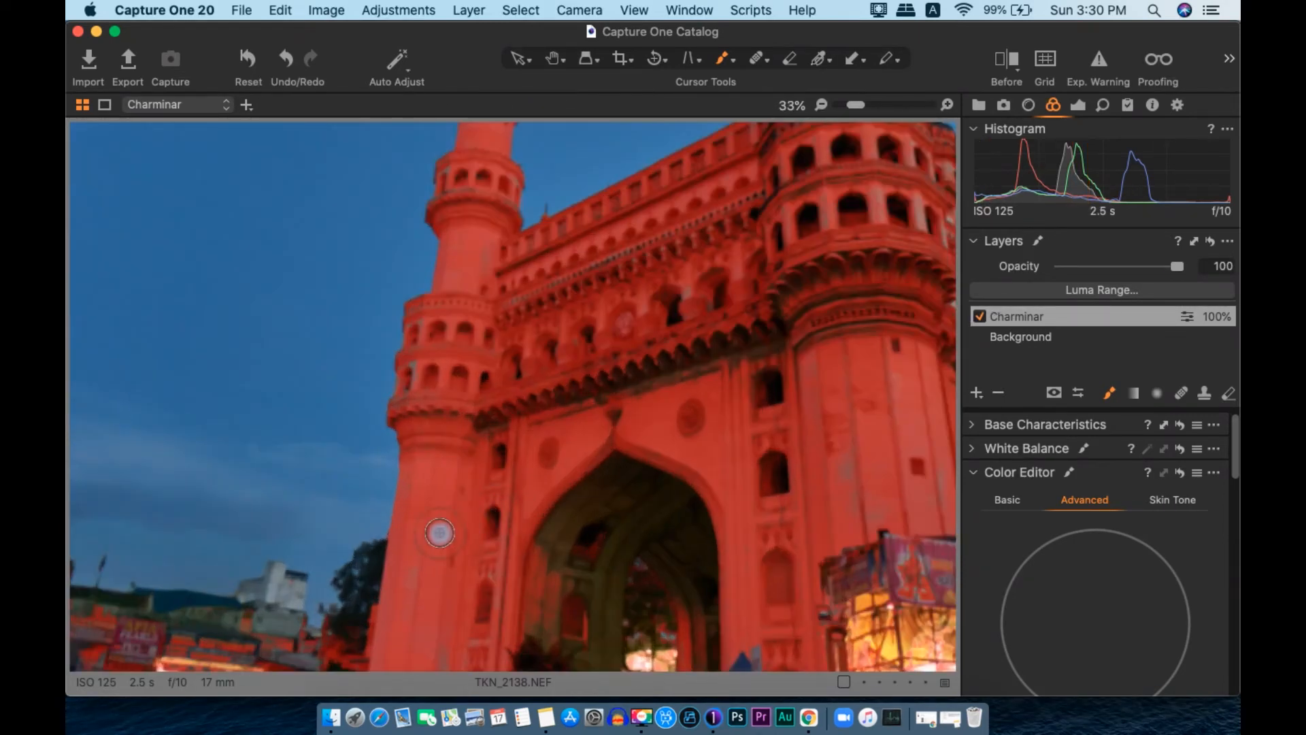
pyautogui.press('space')
pyautogui.moveTo(379, 469); pyautogui.dragTo(439, 416)
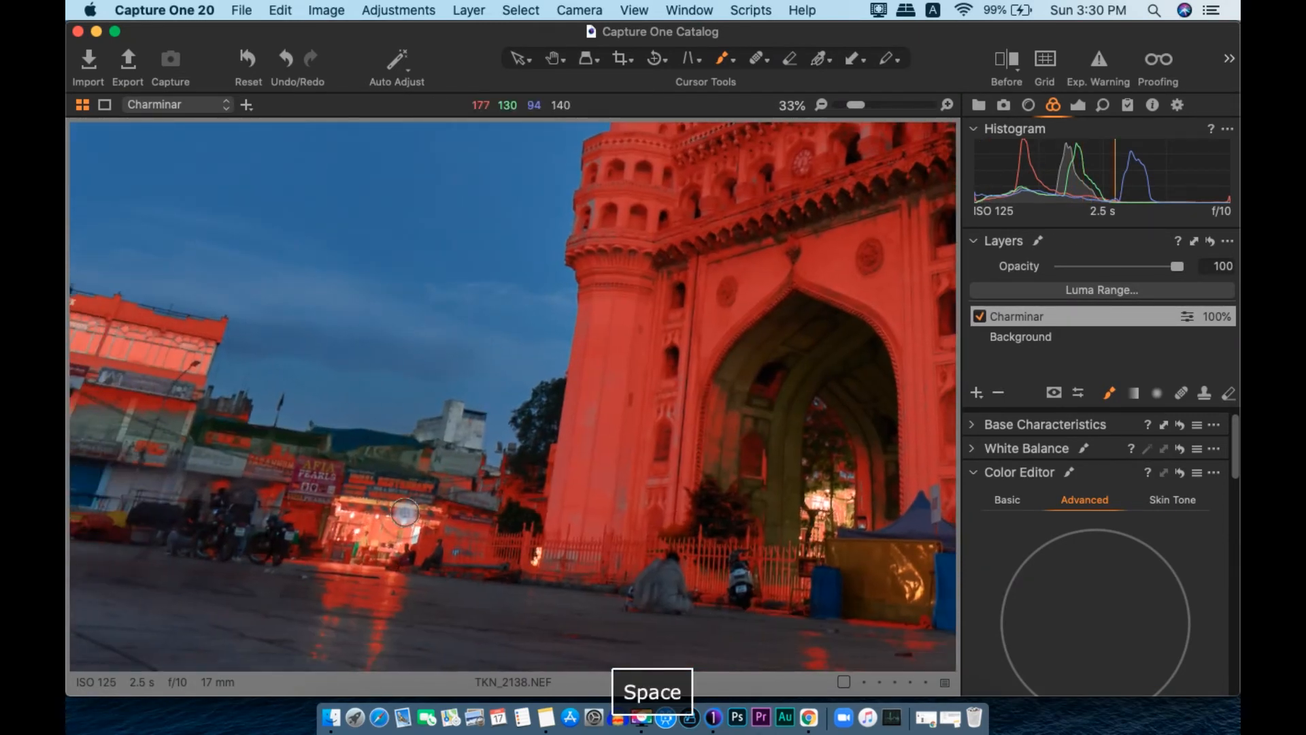
pyautogui.press('e')
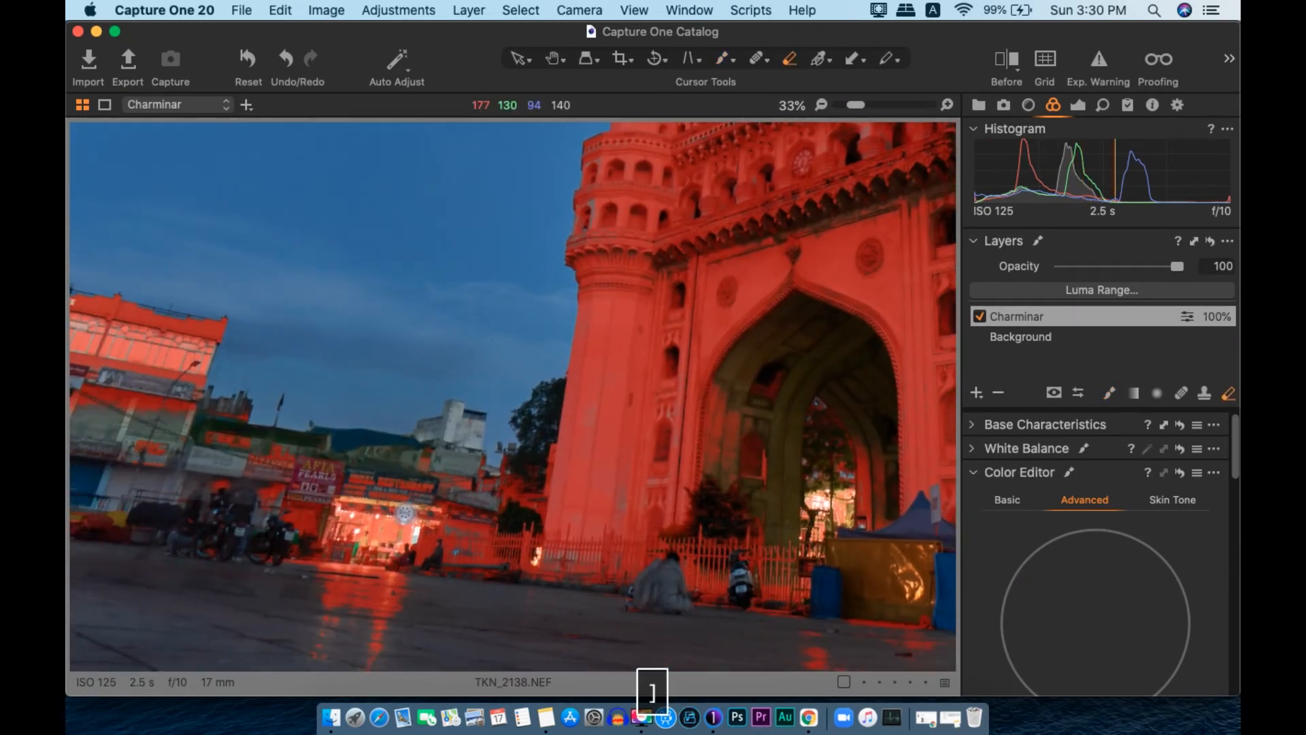
pyautogui.moveTo(419, 502)
pyautogui.mouseDown()
pyautogui.moveTo(466, 552)
pyautogui.moveTo(492, 533)
pyautogui.moveTo(496, 589)
pyautogui.moveTo(505, 488)
pyautogui.moveTo(507, 545)
pyautogui.moveTo(520, 473)
pyautogui.moveTo(504, 528)
pyautogui.moveTo(441, 442)
pyautogui.moveTo(361, 583)
pyautogui.moveTo(402, 618)
pyautogui.moveTo(423, 599)
pyautogui.moveTo(409, 547)
pyautogui.moveTo(401, 566)
pyautogui.moveTo(286, 533)
pyautogui.moveTo(227, 383)
pyautogui.moveTo(130, 299)
pyautogui.moveTo(147, 267)
pyautogui.moveTo(213, 298)
pyautogui.moveTo(328, 447)
pyautogui.moveTo(321, 416)
pyautogui.mouseUp()
pyautogui.press('space')
pyautogui.moveTo(180, 312)
pyautogui.mouseDown()
pyautogui.moveTo(158, 337)
pyautogui.moveTo(100, 241)
pyautogui.moveTo(71, 262)
pyautogui.moveTo(180, 264)
pyautogui.moveTo(164, 314)
pyautogui.moveTo(244, 354)
pyautogui.moveTo(318, 342)
pyautogui.moveTo(184, 345)
pyautogui.moveTo(227, 357)
pyautogui.moveTo(98, 380)
pyautogui.moveTo(118, 355)
pyautogui.moveTo(169, 377)
pyautogui.moveTo(292, 382)
pyautogui.moveTo(78, 548)
pyautogui.mouseUp()
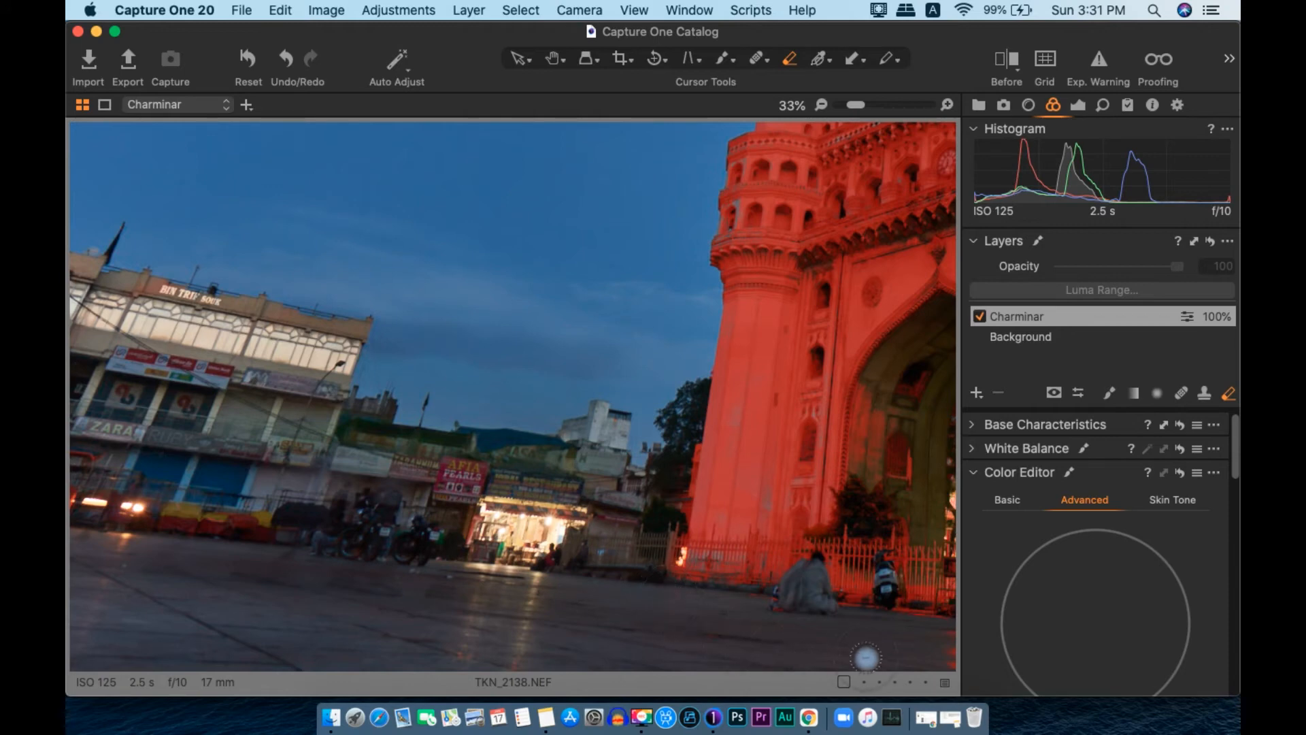
# - Erase the mask from the pavement in front of the monument's arch and the blue and yellow sheets
pyautogui.press('space')
pyautogui.moveTo(740, 492); pyautogui.dragTo(330, 462)
pyautogui.moveTo(675, 379); pyautogui.dragTo(540, 381)
pyautogui.moveTo(650, 568); pyautogui.dragTo(647, 574)
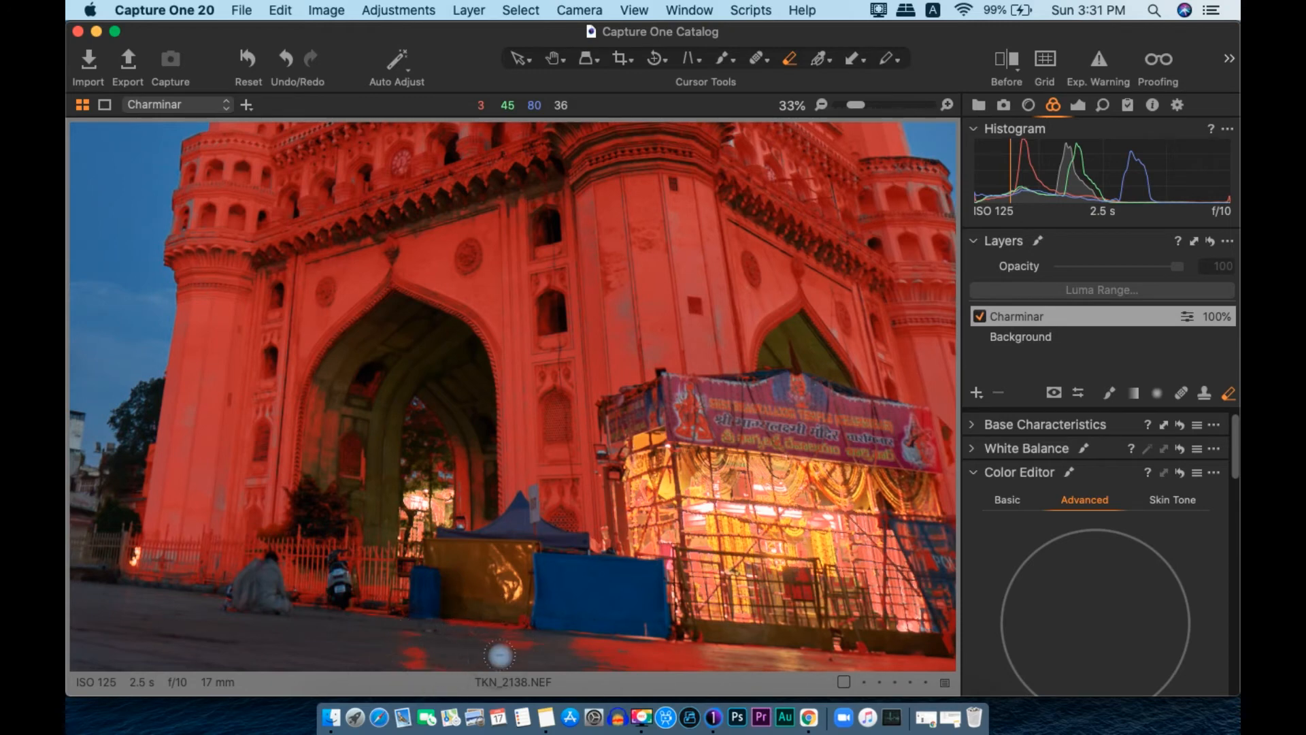
pyautogui.press('space')
pyautogui.moveTo(590, 461); pyautogui.dragTo(508, 344)
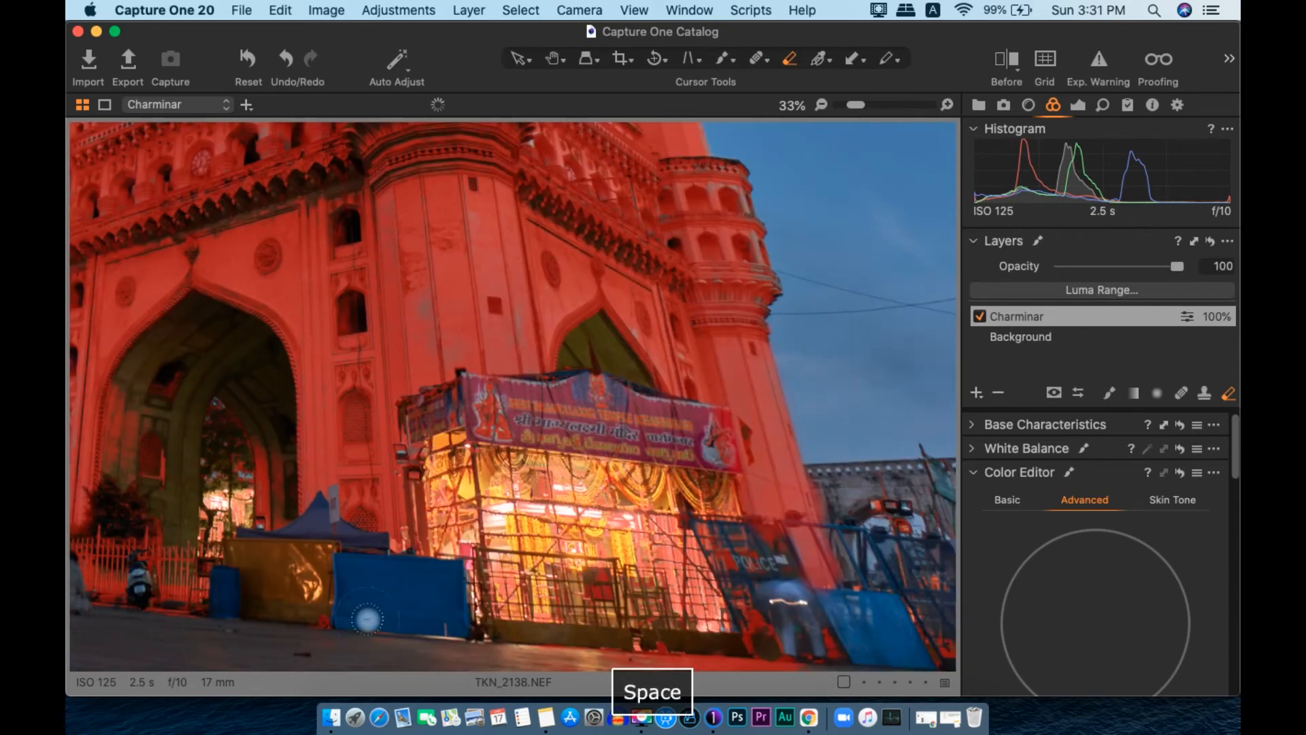
pyautogui.moveTo(321, 620); pyautogui.dragTo(318, 620)
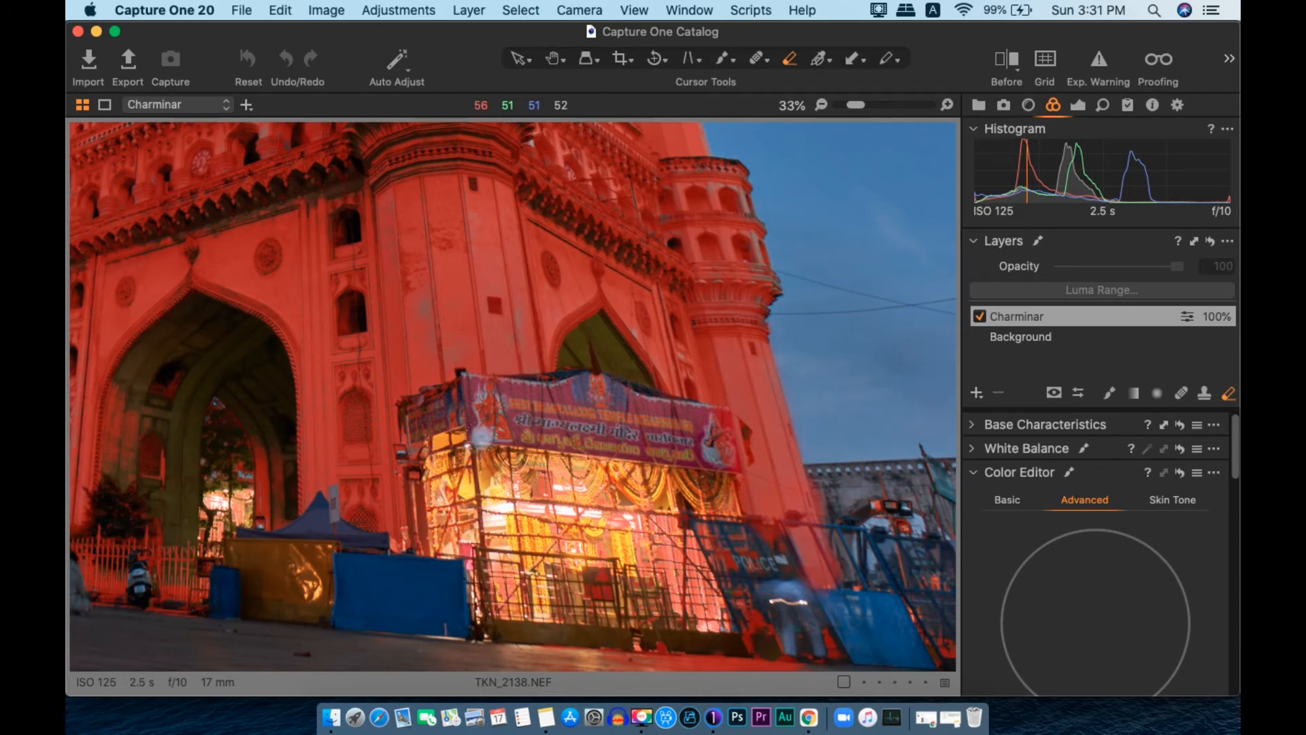
# - Erase the mask from the lit stall and its banner, the barricades beside it, and the leftover traces at street level
pyautogui.moveTo(495, 409)
pyautogui.mouseDown()
pyautogui.moveTo(592, 418)
pyautogui.moveTo(694, 458)
pyautogui.mouseUp()
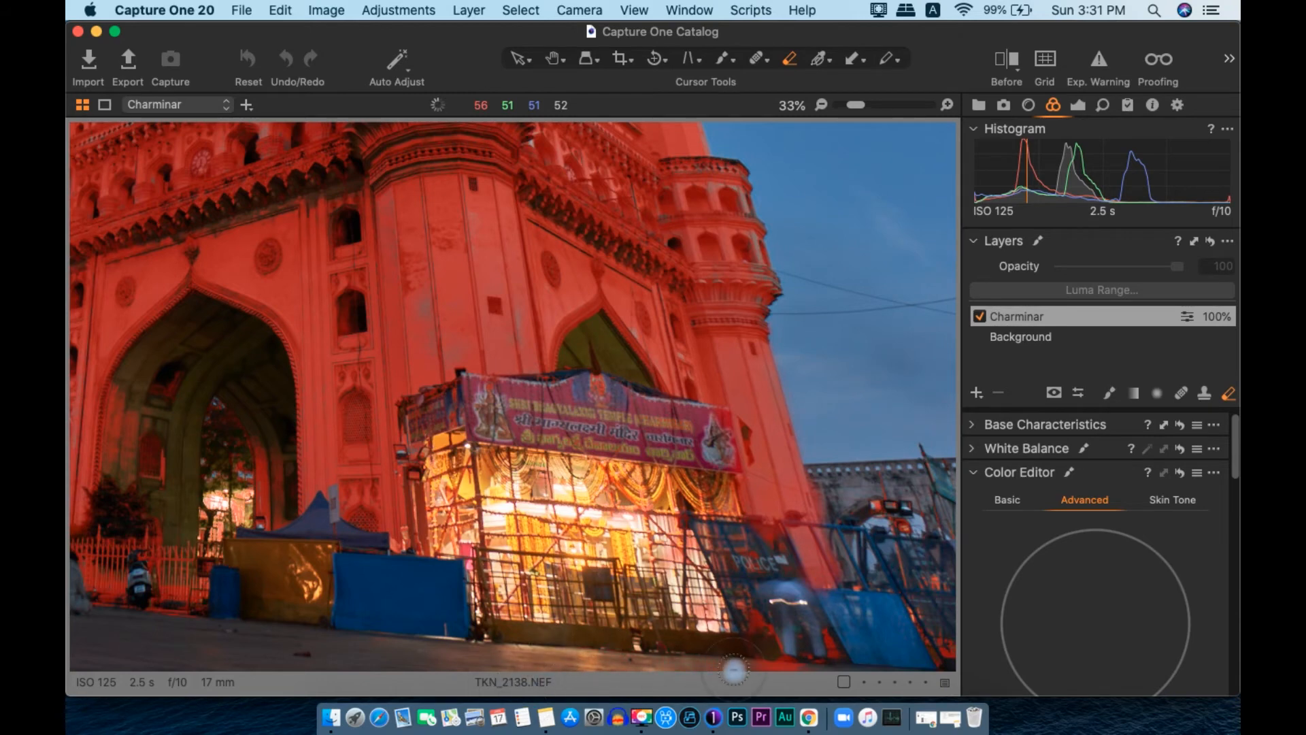
pyautogui.moveTo(810, 656)
pyautogui.mouseDown()
pyautogui.moveTo(874, 620)
pyautogui.moveTo(809, 664)
pyautogui.mouseUp()
pyautogui.press('space')
pyautogui.moveTo(816, 596); pyautogui.dragTo(459, 521)
pyautogui.scroll(-5, 775, 494)
pyautogui.moveTo(874, 649)
pyautogui.mouseDown()
pyautogui.moveTo(900, 665)
pyautogui.moveTo(882, 661)
pyautogui.moveTo(873, 598)
pyautogui.moveTo(849, 598)
pyautogui.moveTo(860, 661)
pyautogui.moveTo(879, 605)
pyautogui.moveTo(905, 595)
pyautogui.moveTo(899, 671)
pyautogui.mouseUp()
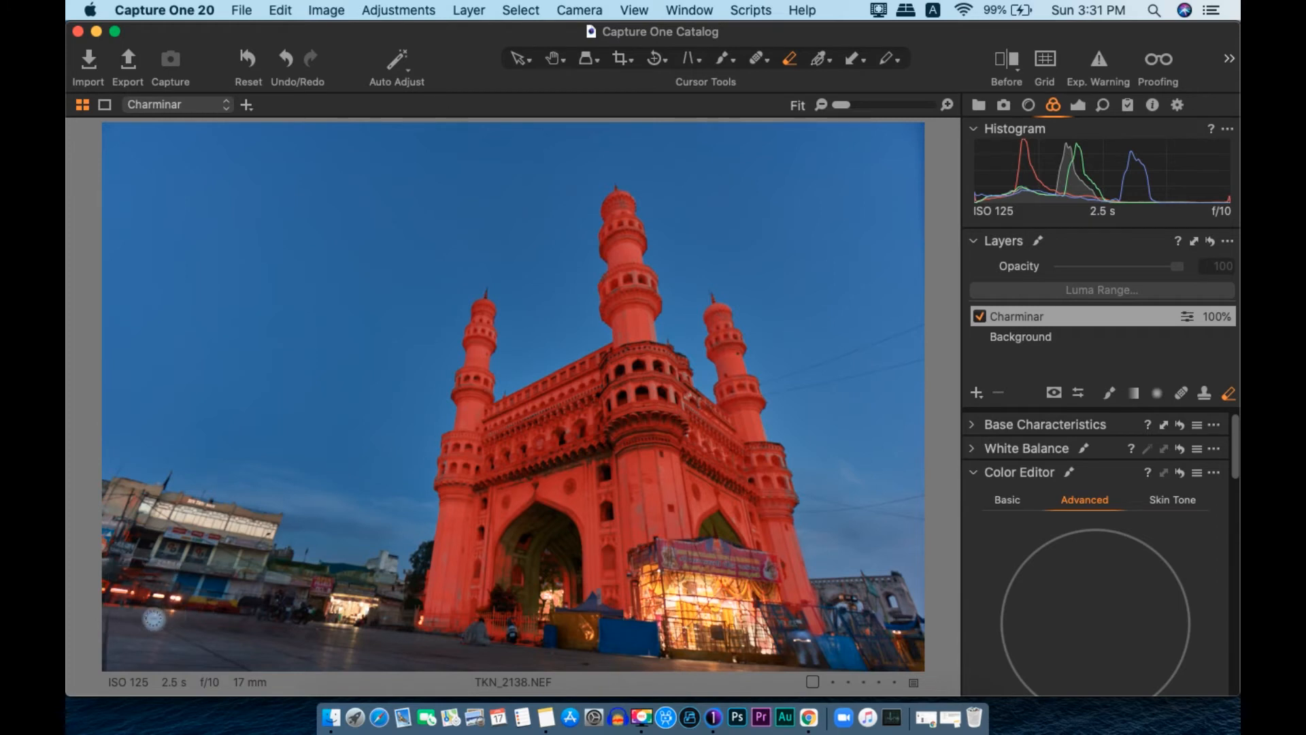
pyautogui.moveTo(110, 539)
pyautogui.mouseDown()
pyautogui.moveTo(259, 586)
pyautogui.moveTo(351, 638)
pyautogui.mouseUp()
# - Hide the mask overlay and set the Charminar layer's shadow to 13 and highlight to 30
pyautogui.press('m')
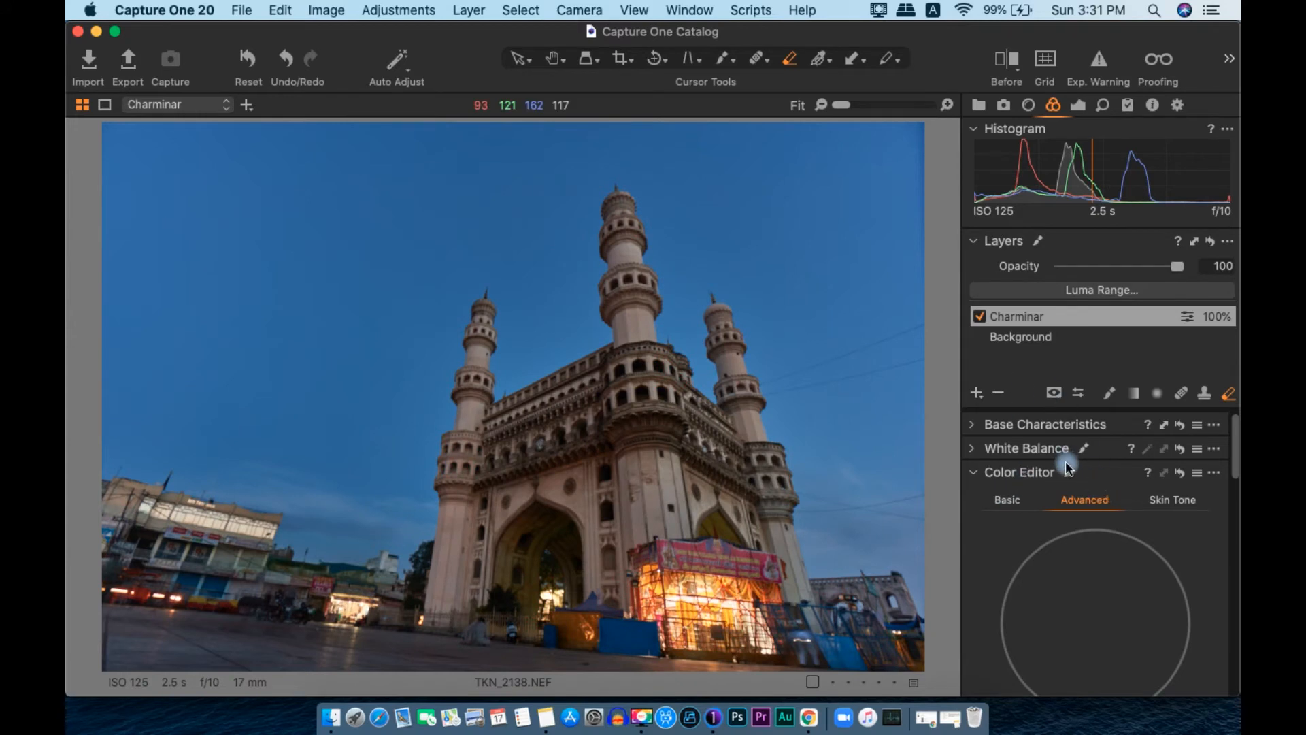
pyautogui.click(1078, 105)
pyautogui.scroll(-2, 1045, 421)
pyautogui.scroll(1, 1048, 429)
pyautogui.scroll(-1, 1085, 512)
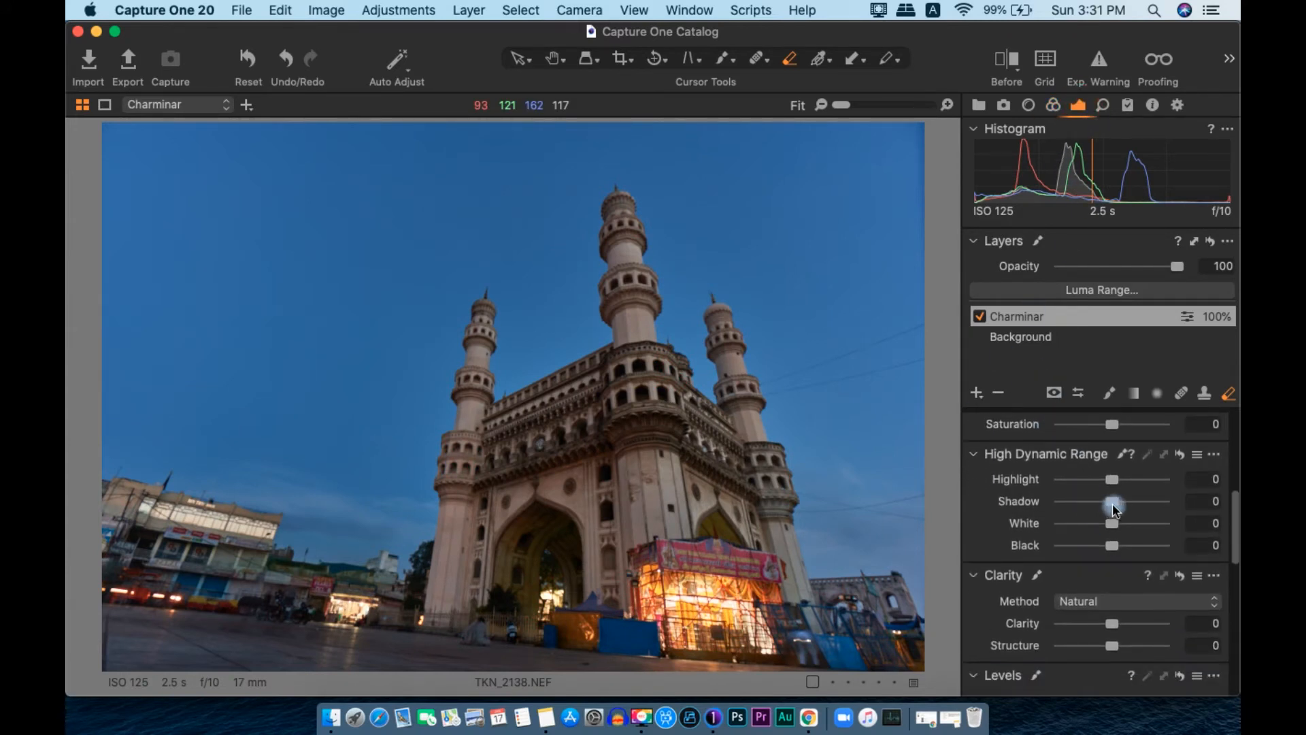
pyautogui.moveTo(1112, 507); pyautogui.dragTo(1121, 510)
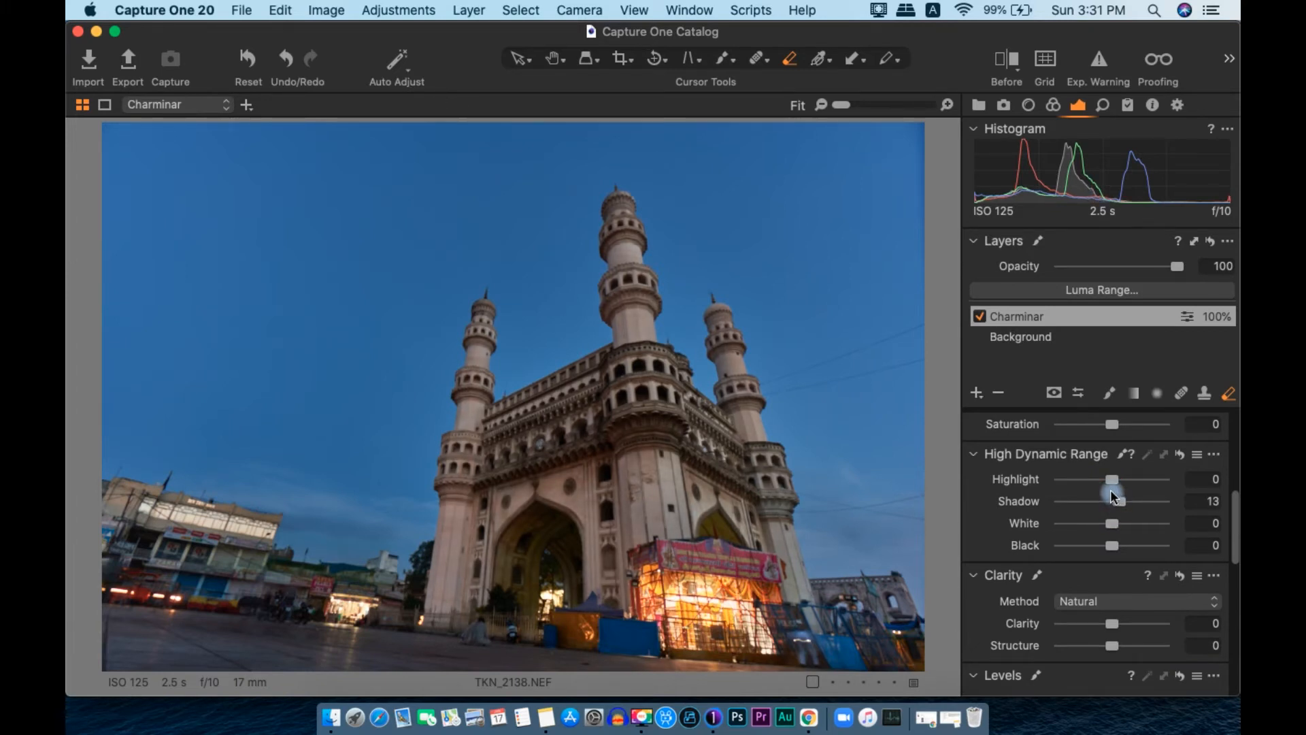
pyautogui.moveTo(1113, 480); pyautogui.dragTo(1124, 483)
# - Set the Charminar layer's exposure to 0.26 and contrast to 6
pyautogui.scroll(2, 1124, 485)
pyautogui.scroll(3, 1120, 476)
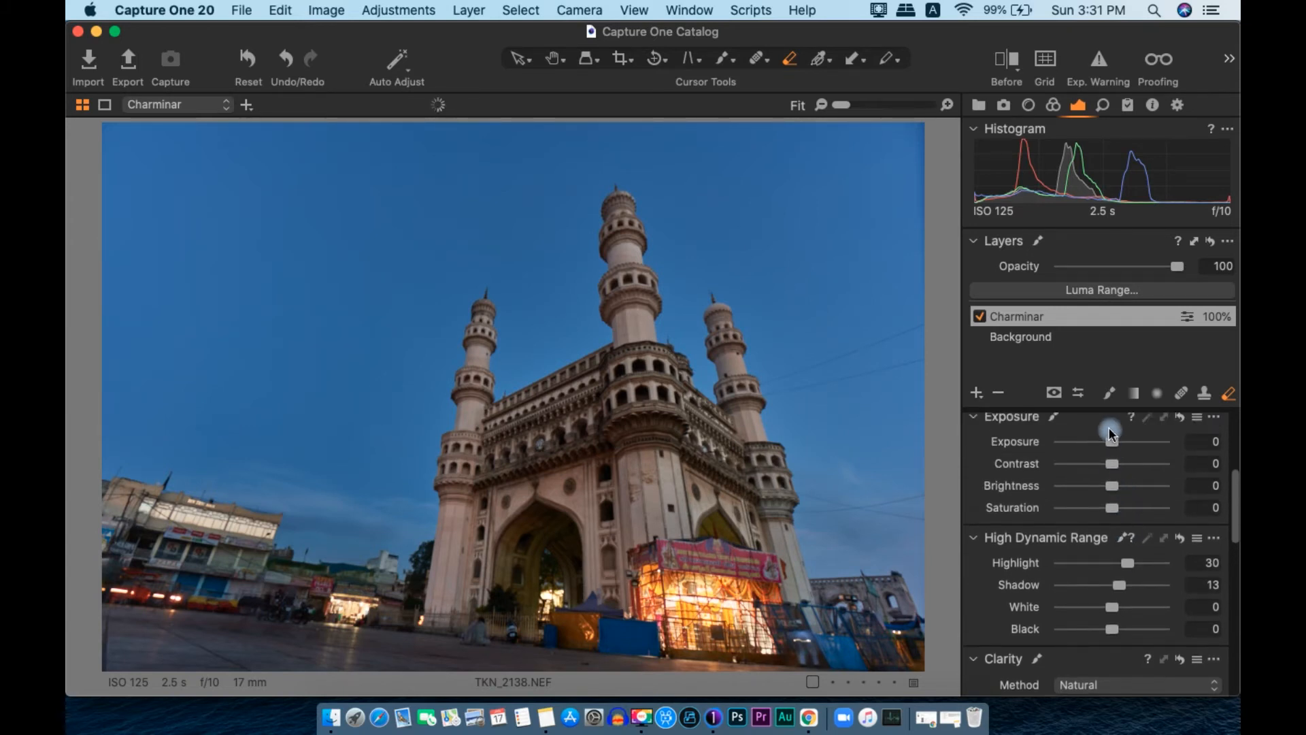
pyautogui.moveTo(1116, 443); pyautogui.dragTo(1121, 446)
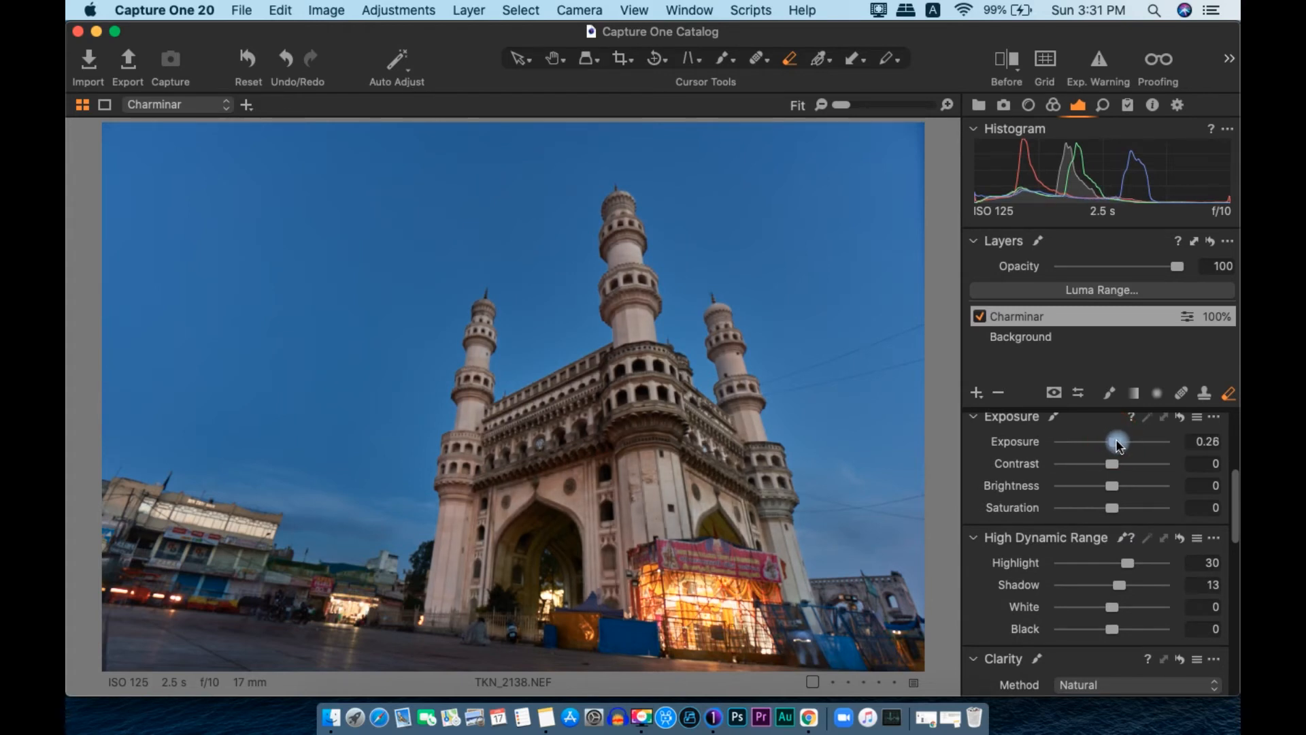
pyautogui.scroll(-5, 1119, 470)
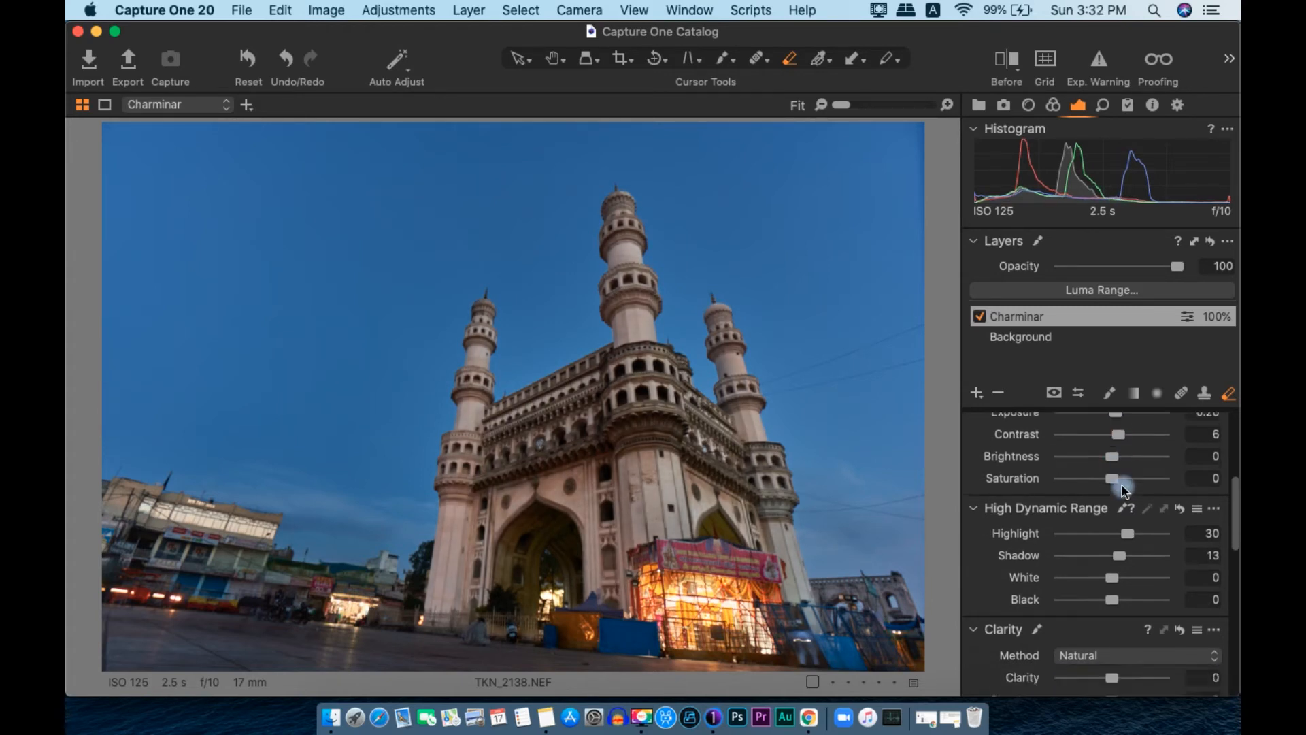
# - Set the Charminar layer's clarity to -38 and structure to 62, and raise the levels' input shadow to 6
pyautogui.moveTo(1112, 571); pyautogui.dragTo(1143, 573)
pyautogui.scroll(-3, 1149, 582)
pyautogui.moveTo(974, 626); pyautogui.dragTo(980, 623)
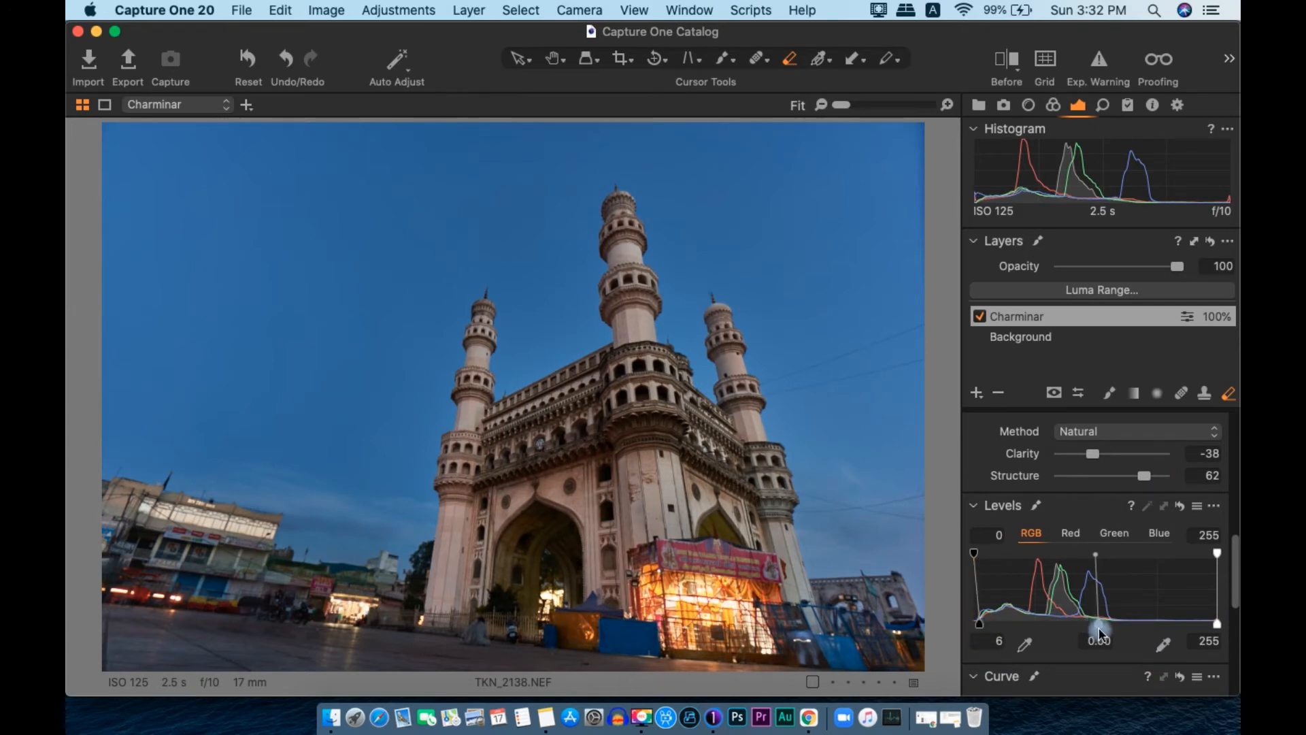
# - Add a midtone point and a shadow point to the luma curve, and compare the photo with the Charminar layer off and on
pyautogui.scroll(-5, 1095, 622)
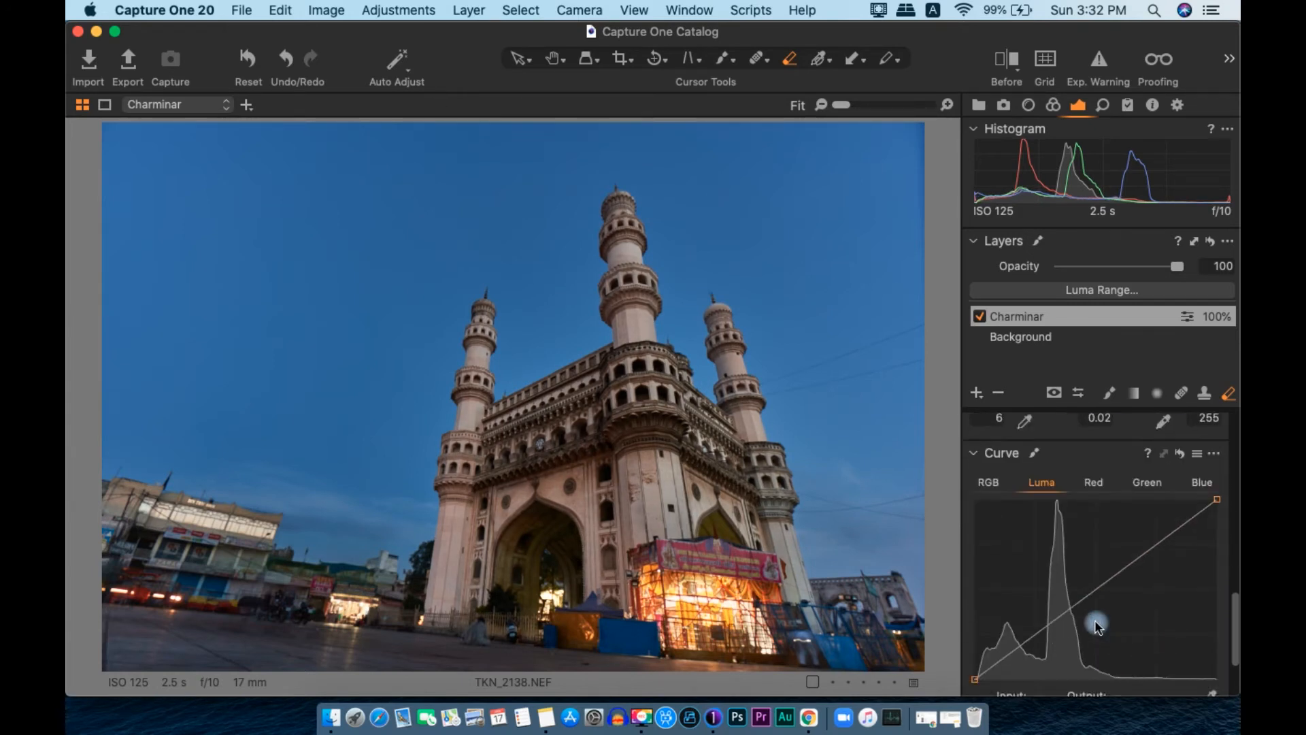
pyautogui.click(1101, 565)
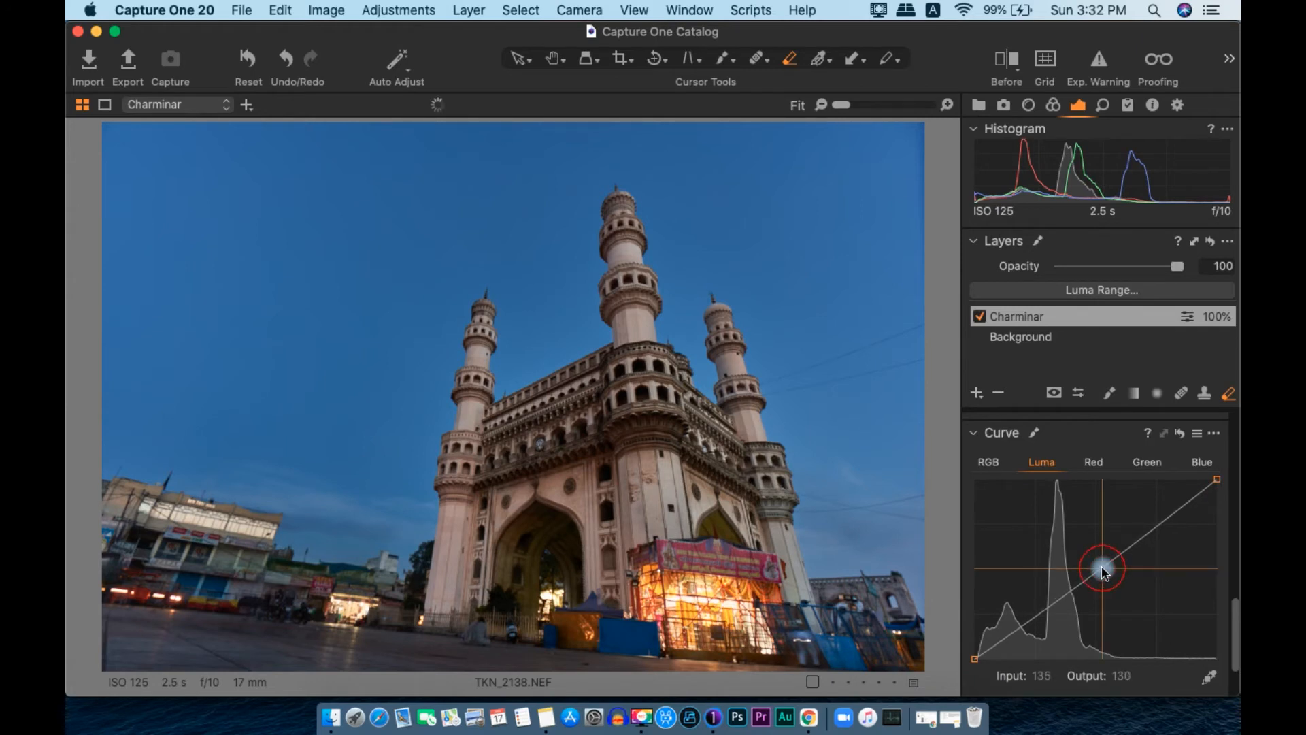
pyautogui.click(1003, 637)
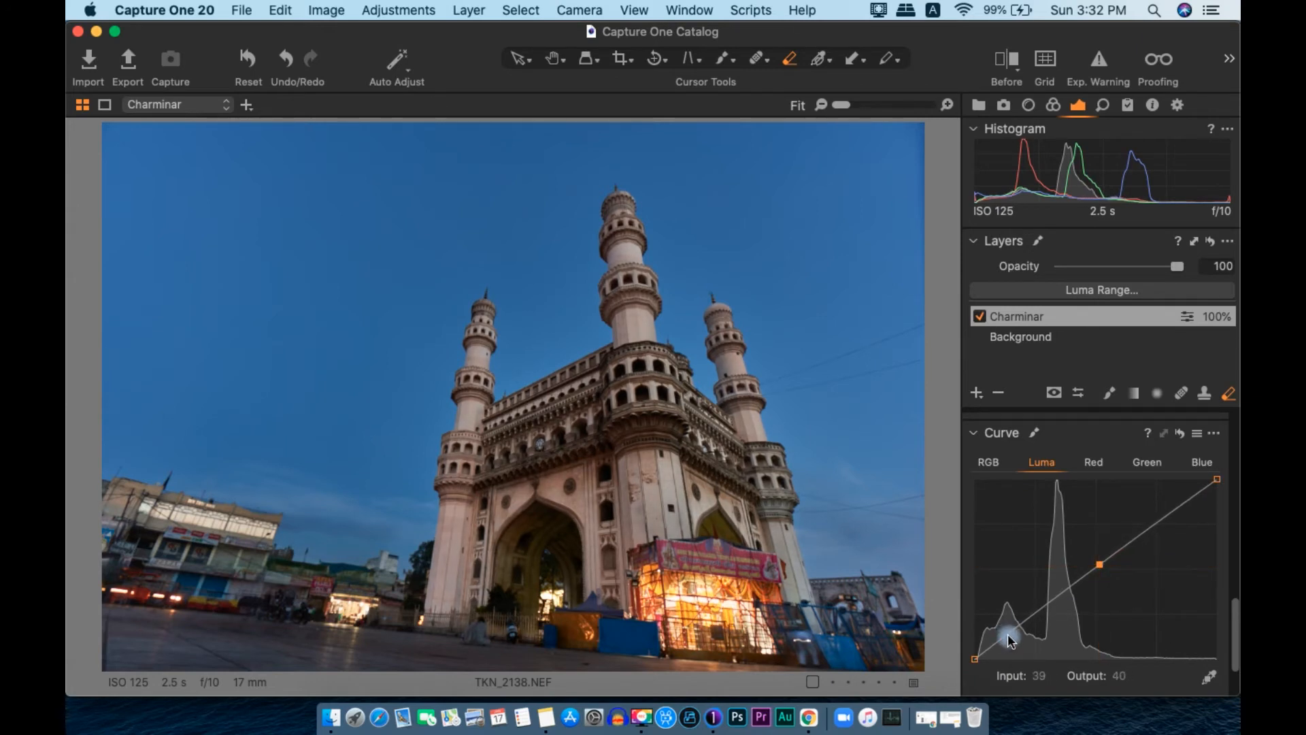
pyautogui.moveTo(1008, 640); pyautogui.dragTo(1012, 638)
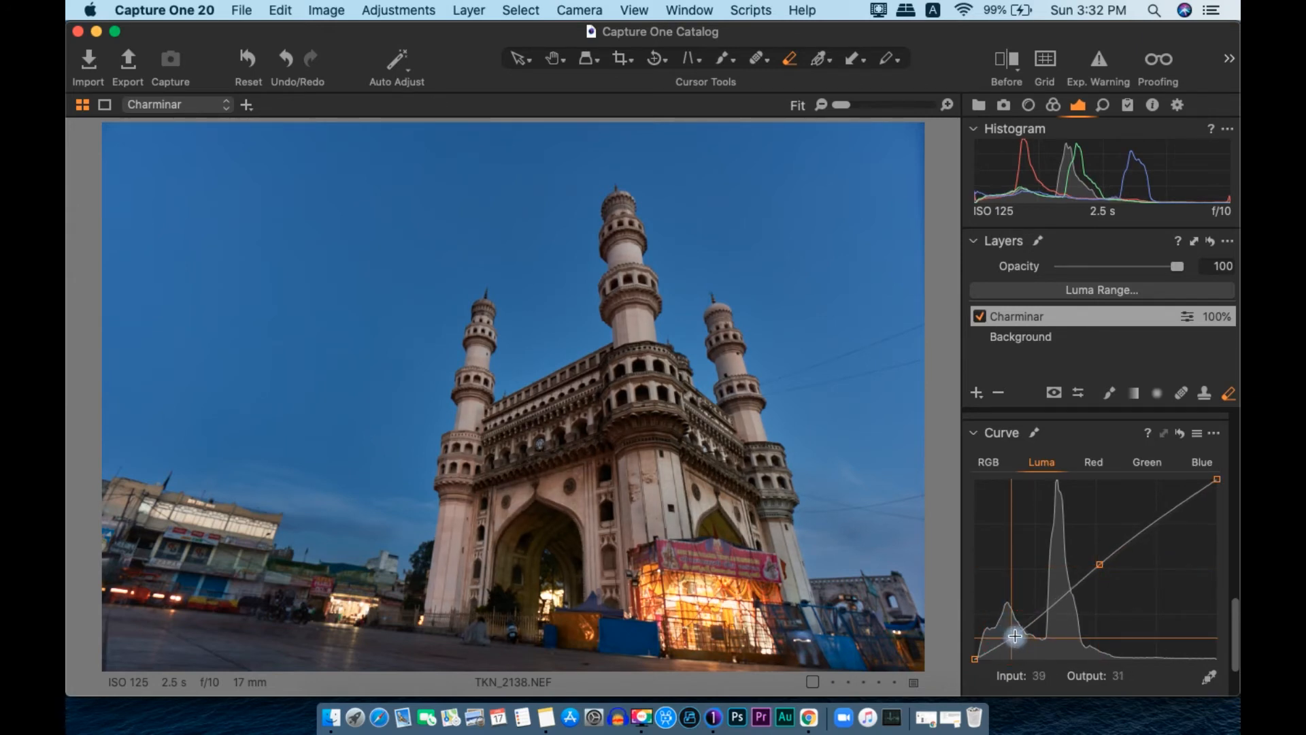
pyautogui.moveTo(1012, 638); pyautogui.dragTo(1009, 636)
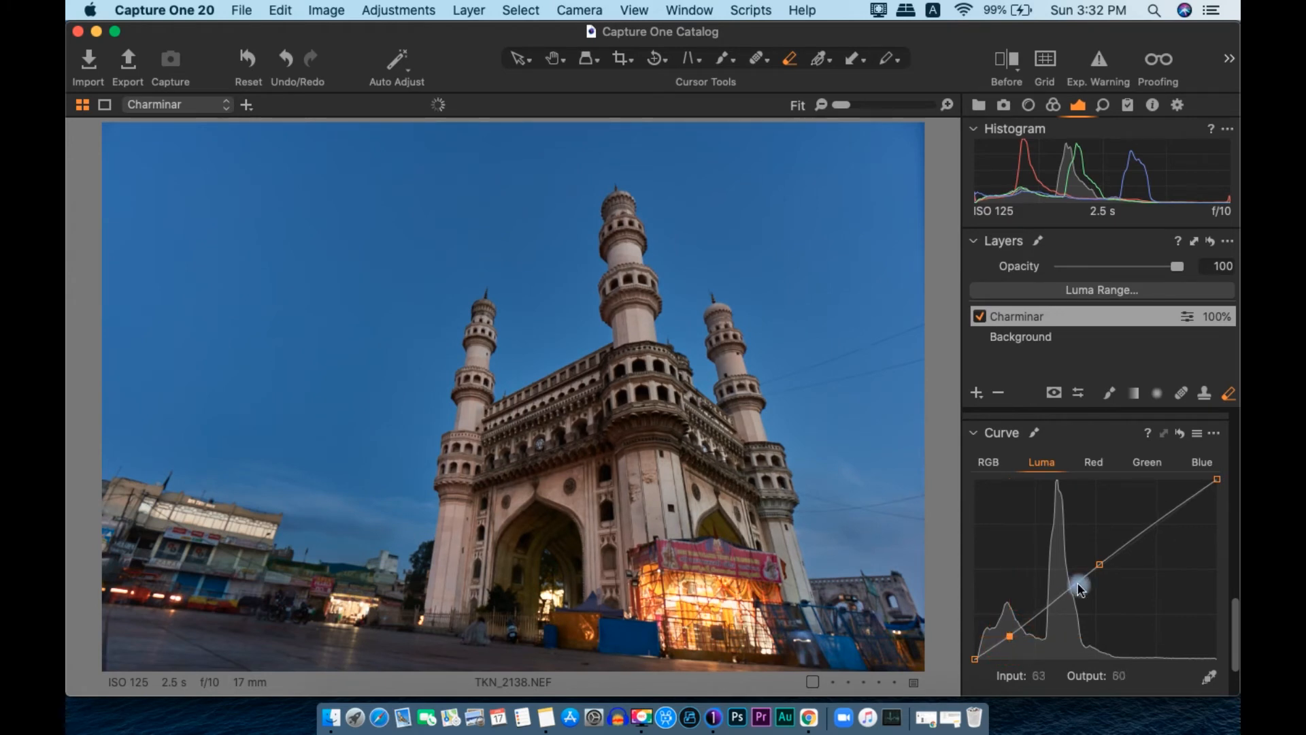
pyautogui.click(980, 317)
pyautogui.click(980, 317)
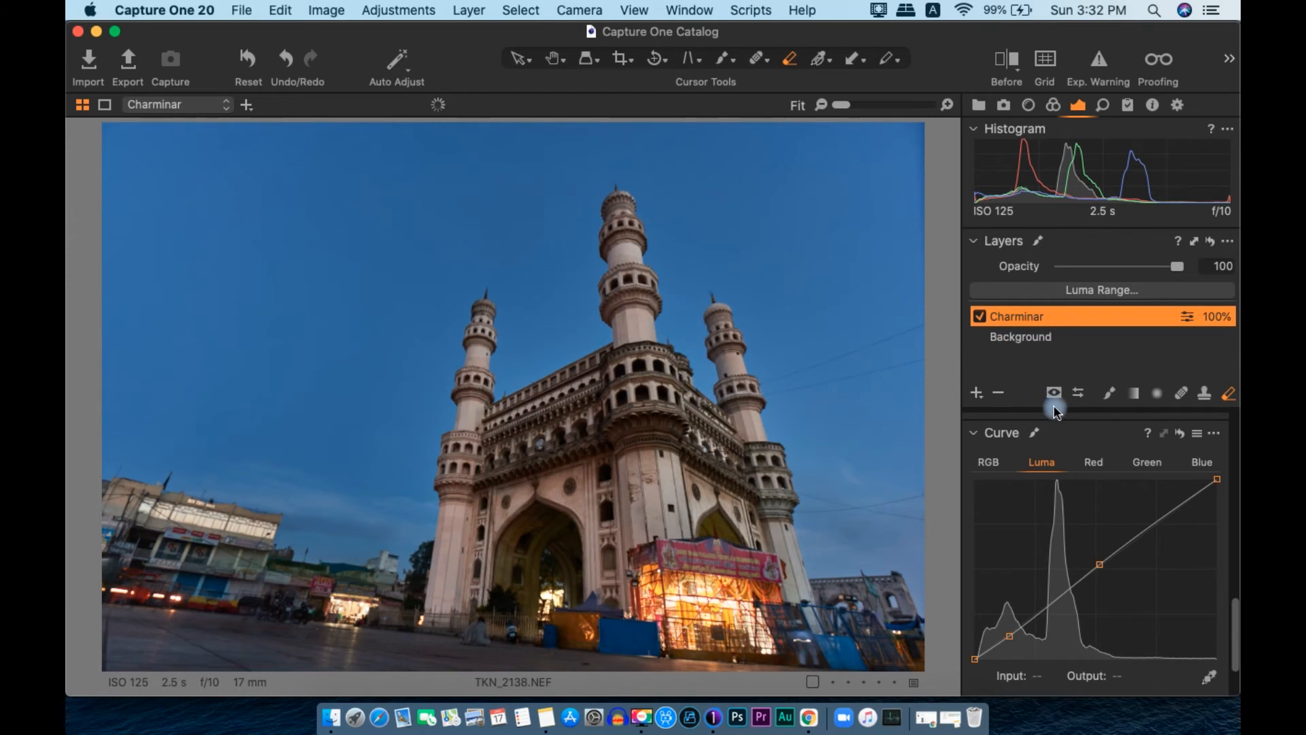
# - Set the Charminar layer's white balance to 8263 Kelvin and switch the layer off to compare
pyautogui.scroll(-10, 1145, 494)
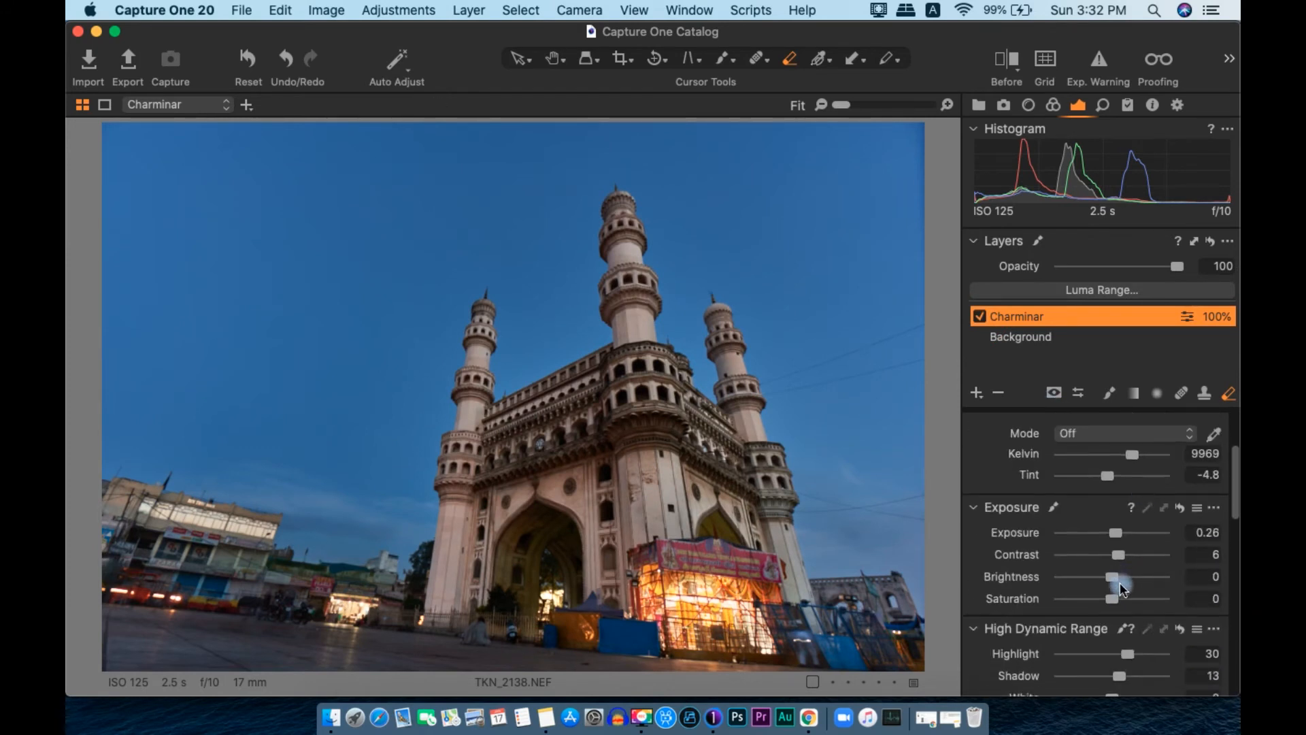
pyautogui.scroll(3, 1120, 582)
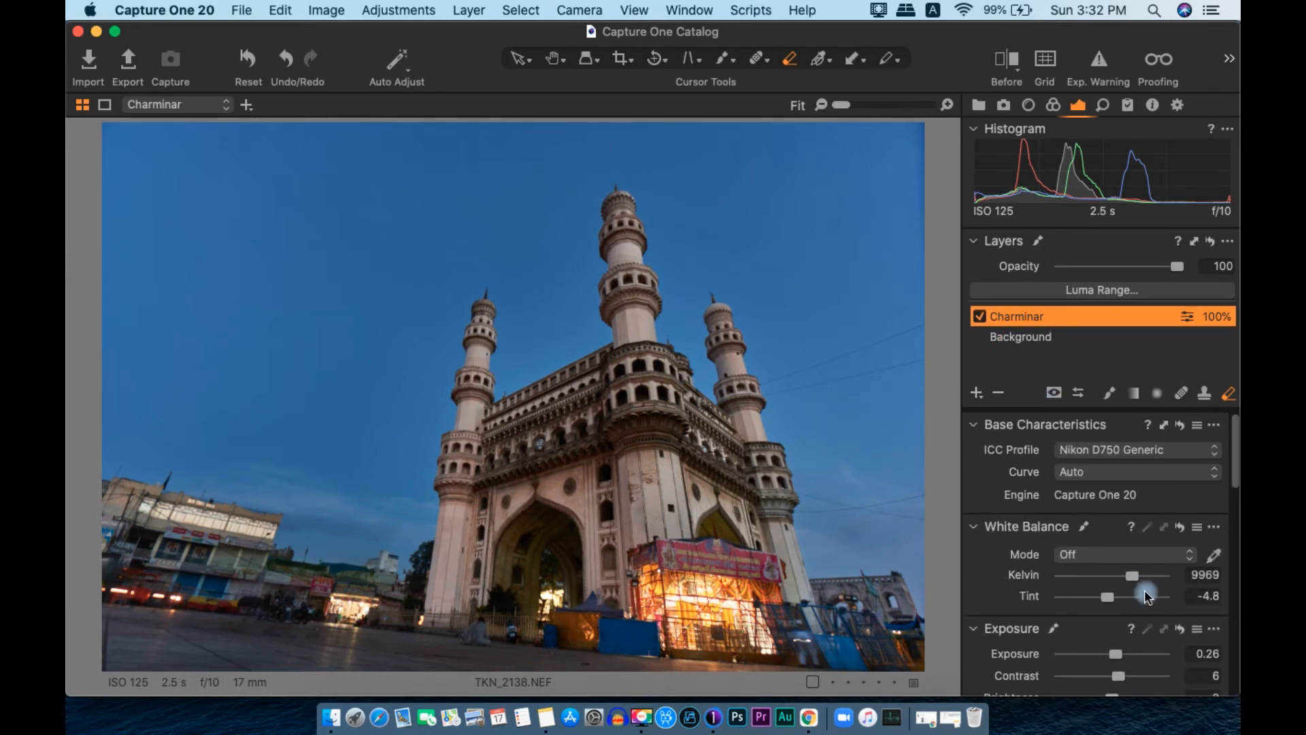
pyautogui.moveTo(1134, 578)
pyautogui.mouseDown()
pyautogui.moveTo(1099, 571)
pyautogui.moveTo(1121, 577)
pyautogui.mouseUp()
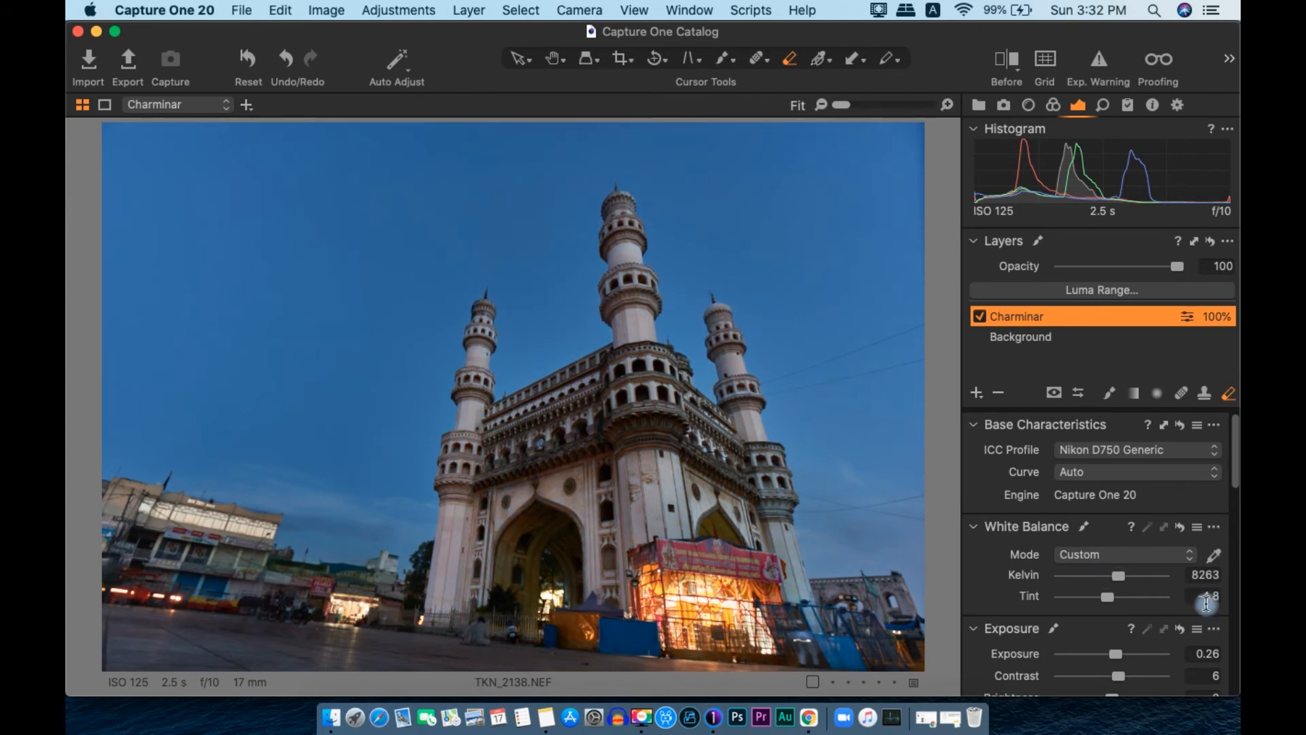
pyautogui.click(980, 317)
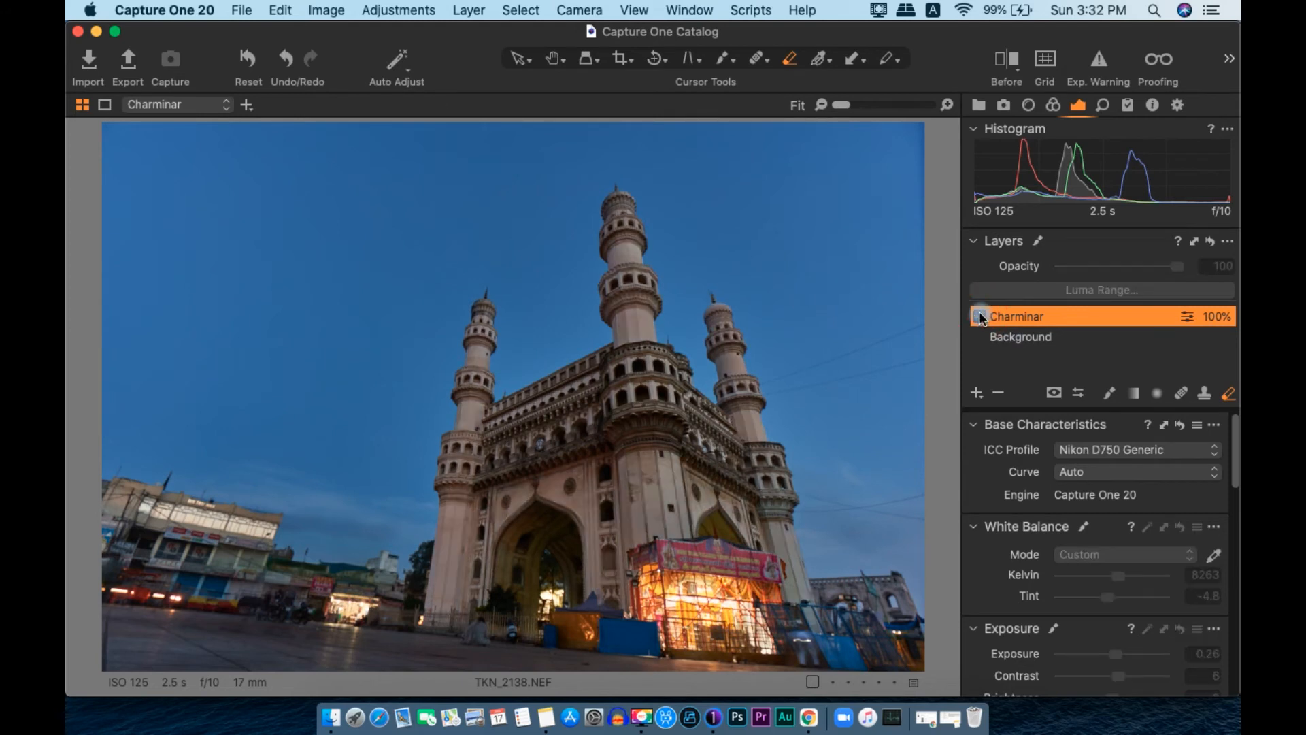
# - Set the Charminar layer's white to 23 and black to 39 in High Dynamic Range
pyautogui.scroll(-4, 1178, 528)
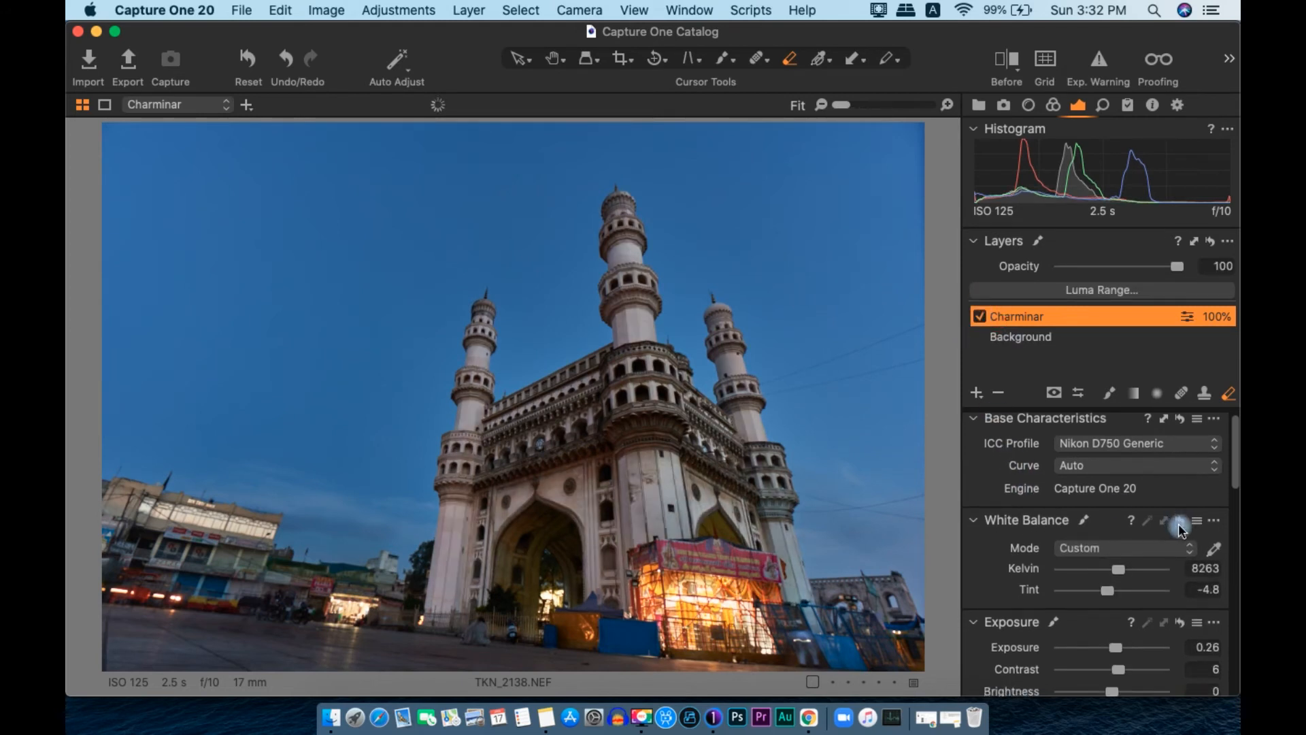
pyautogui.scroll(-3, 1152, 588)
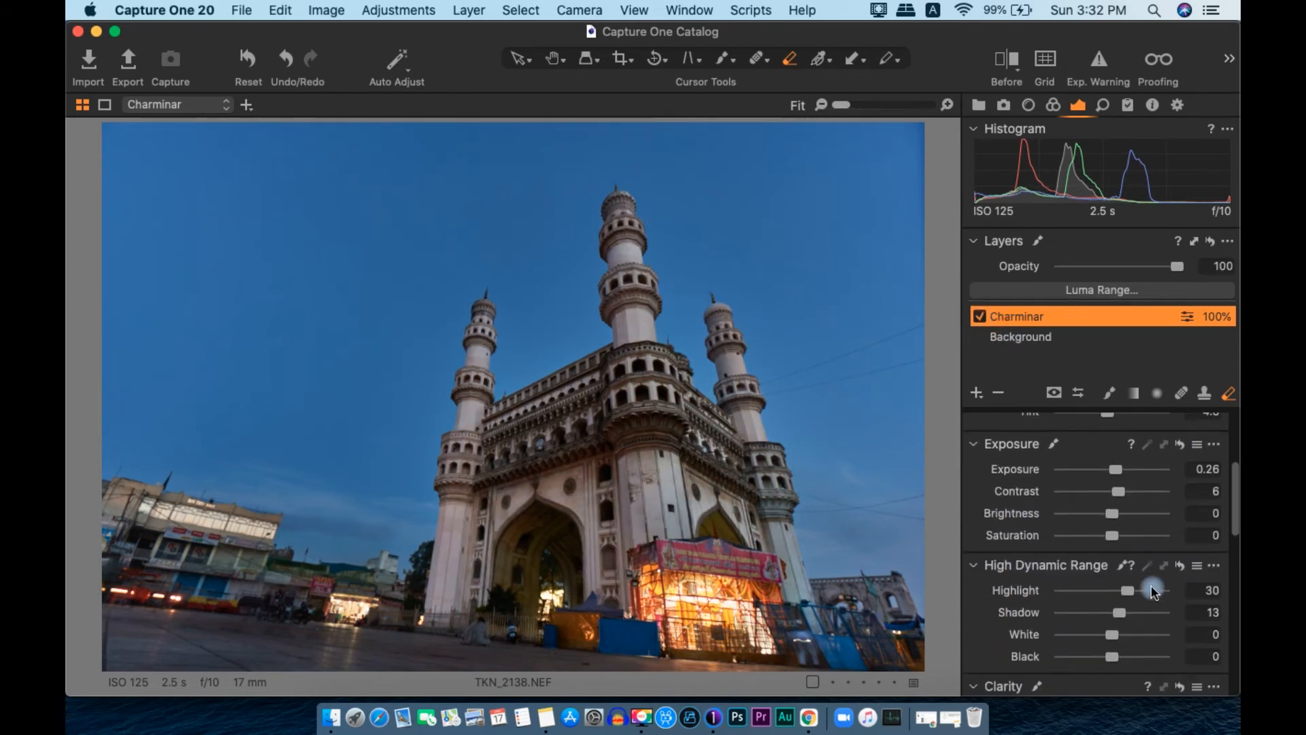
pyautogui.moveTo(1124, 638); pyautogui.dragTo(1130, 638)
pyautogui.moveTo(1133, 658); pyautogui.dragTo(1152, 658)
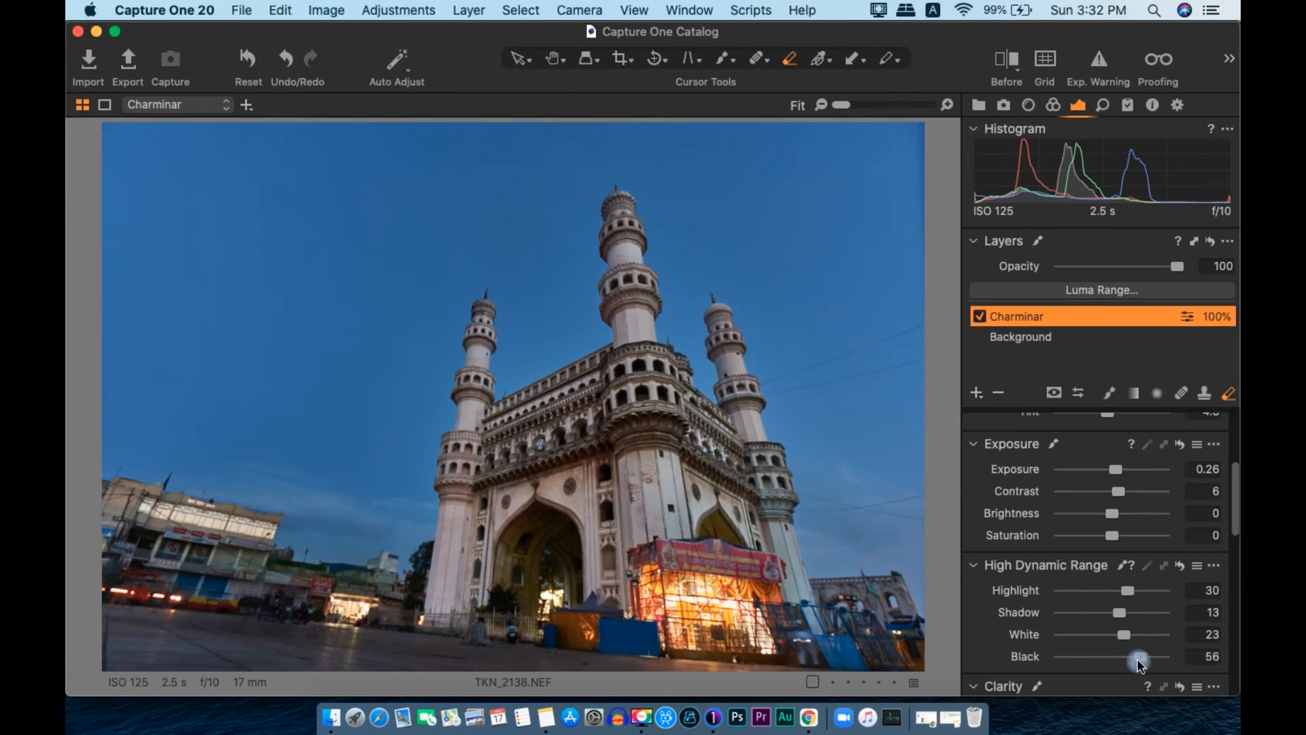
pyautogui.moveTo(1136, 660); pyautogui.dragTo(1129, 659)
# - Adjust the RGB levels to input shadow 0, midtone 0.06 and input highlight 255, with output shadow 5 and output highlight 221
pyautogui.scroll(-10, 1131, 636)
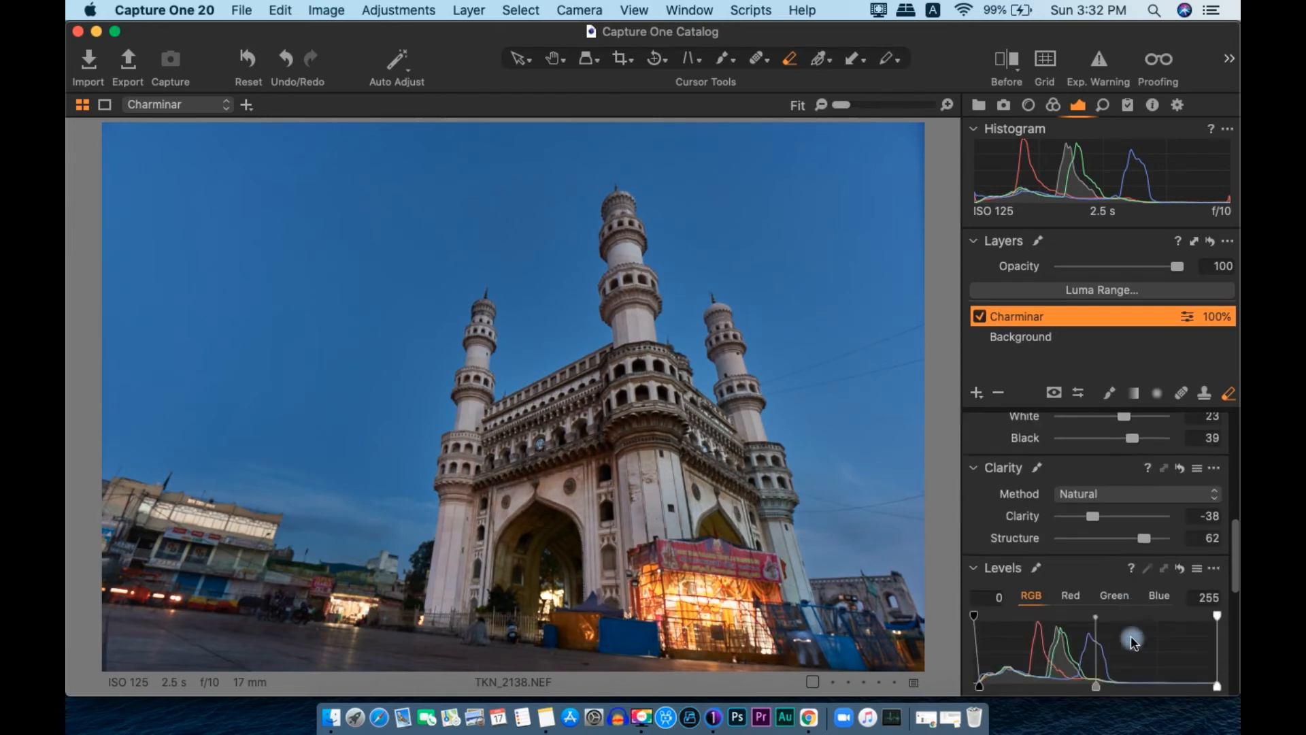
pyautogui.moveTo(1096, 607); pyautogui.dragTo(1093, 606)
pyautogui.moveTo(979, 607); pyautogui.dragTo(974, 607)
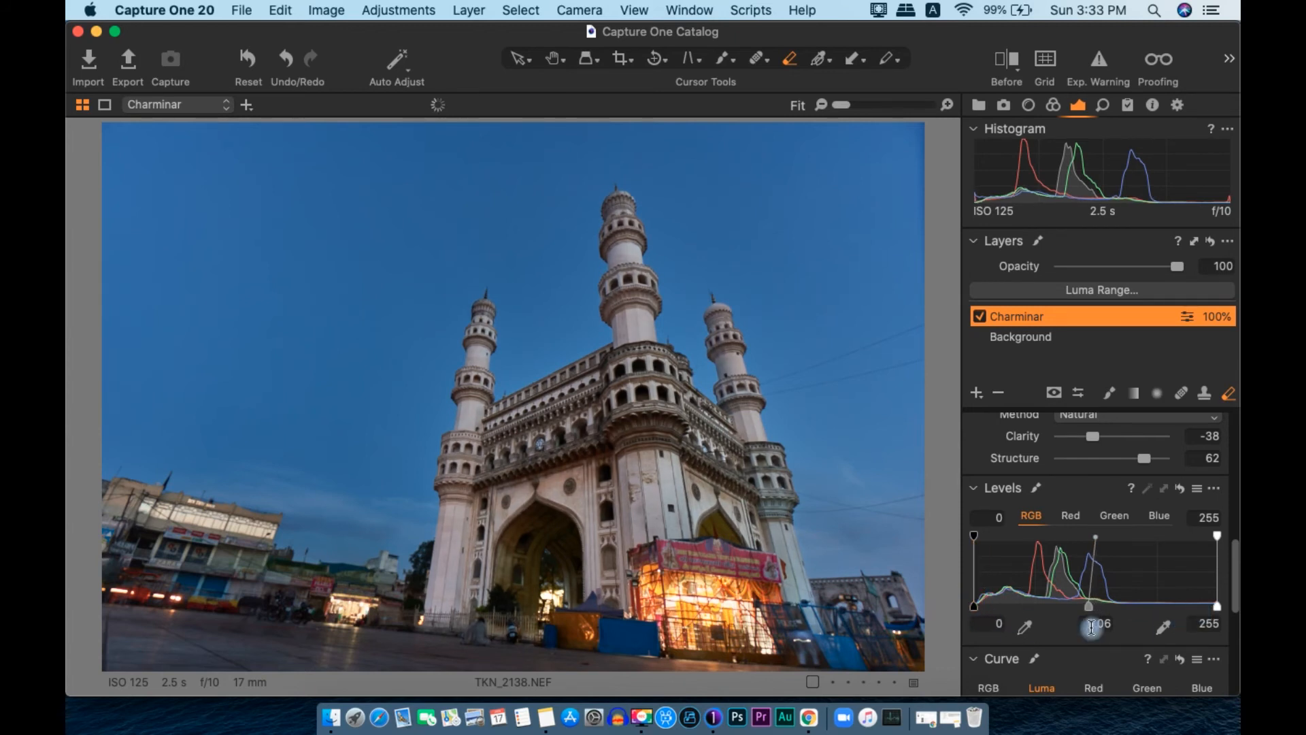
pyautogui.moveTo(1218, 607); pyautogui.dragTo(1192, 607)
pyautogui.moveTo(1217, 536); pyautogui.dragTo(1185, 535)
pyautogui.moveTo(1192, 607); pyautogui.dragTo(1217, 607)
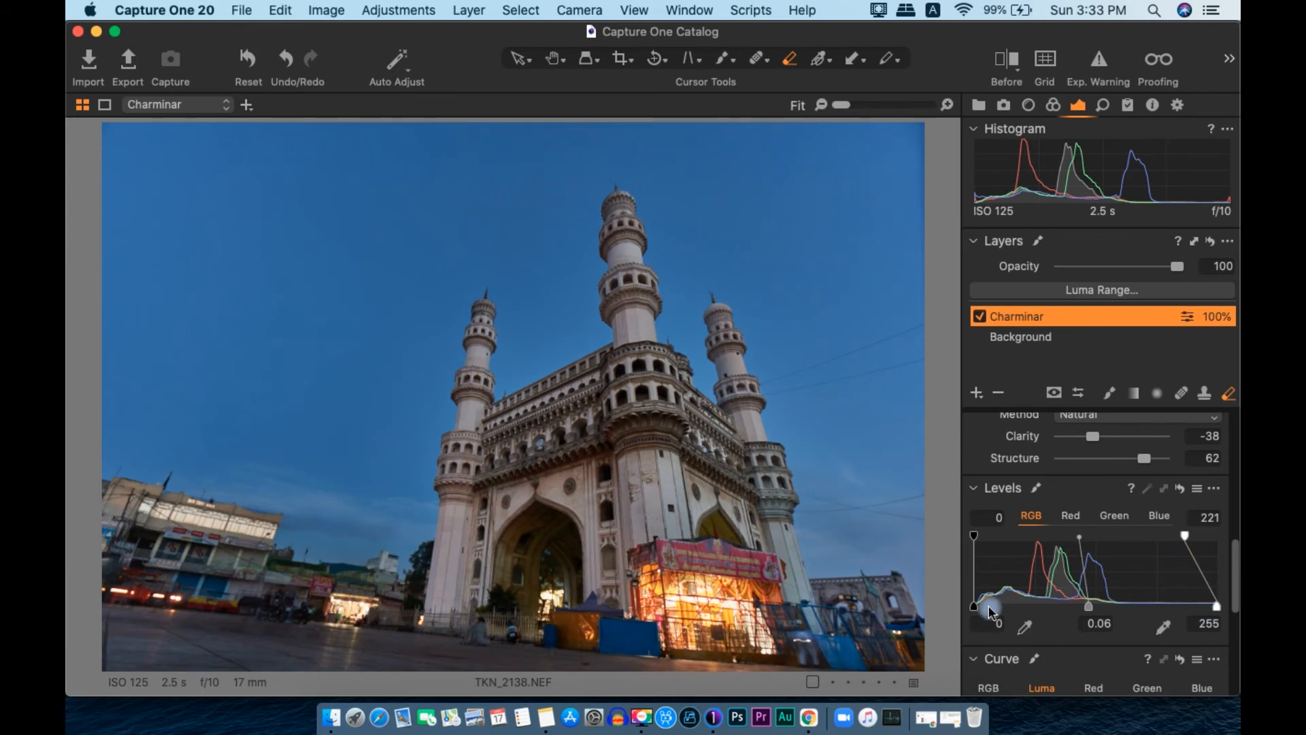
pyautogui.moveTo(976, 536); pyautogui.dragTo(979, 536)
# - Pull the luma curve's midtone point slightly down to darken the monument's midtones
pyautogui.scroll(-5, 997, 642)
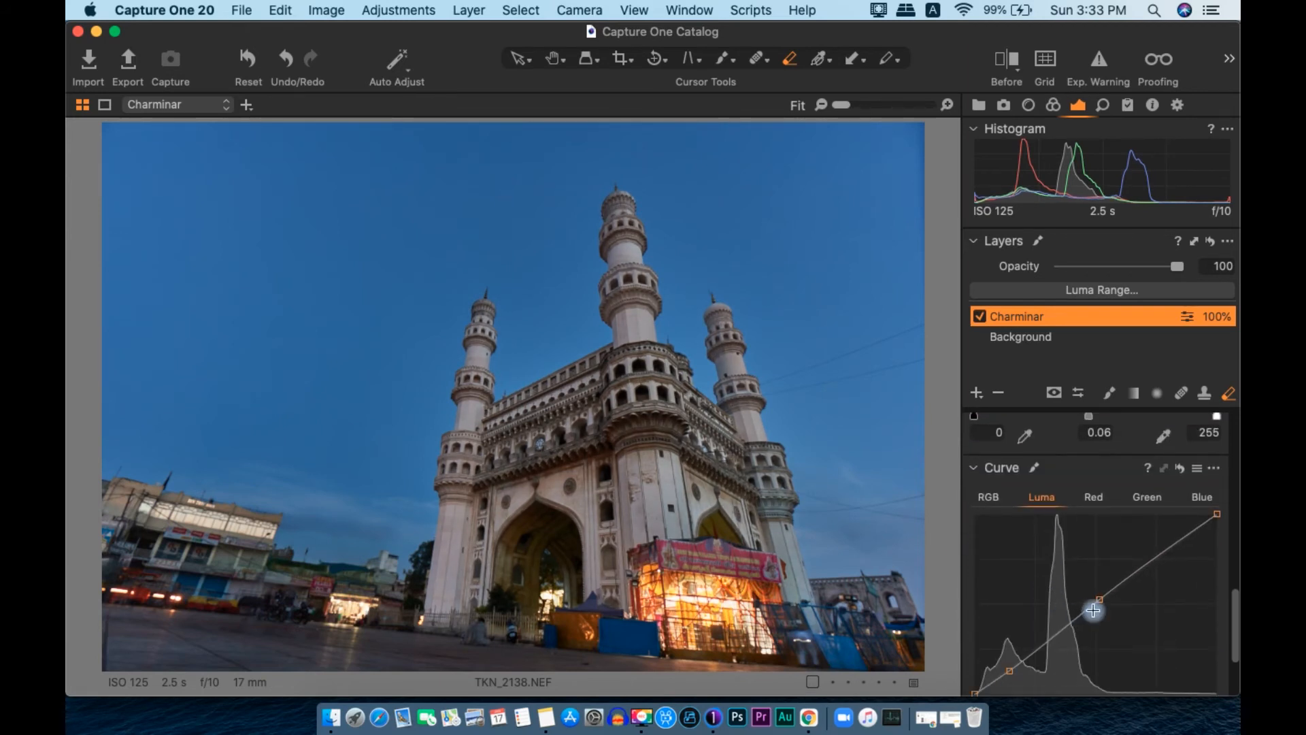
pyautogui.click(1101, 603)
pyautogui.moveTo(1101, 602); pyautogui.dragTo(1105, 606)
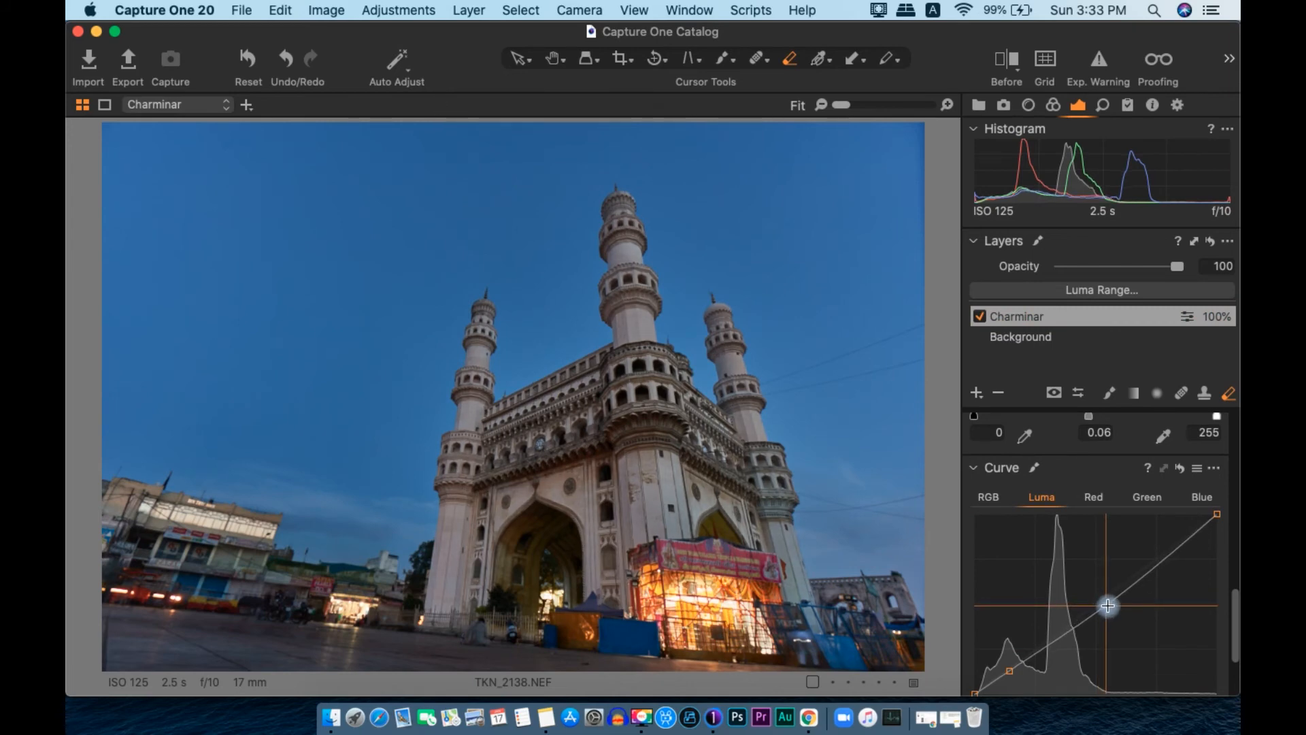
# - Check the monument's carved balconies at 67% zoom and fine-tune the midtone point of the luma curve
pyautogui.scroll(-3, 1116, 596)
pyautogui.scroll(5, 712, 356)
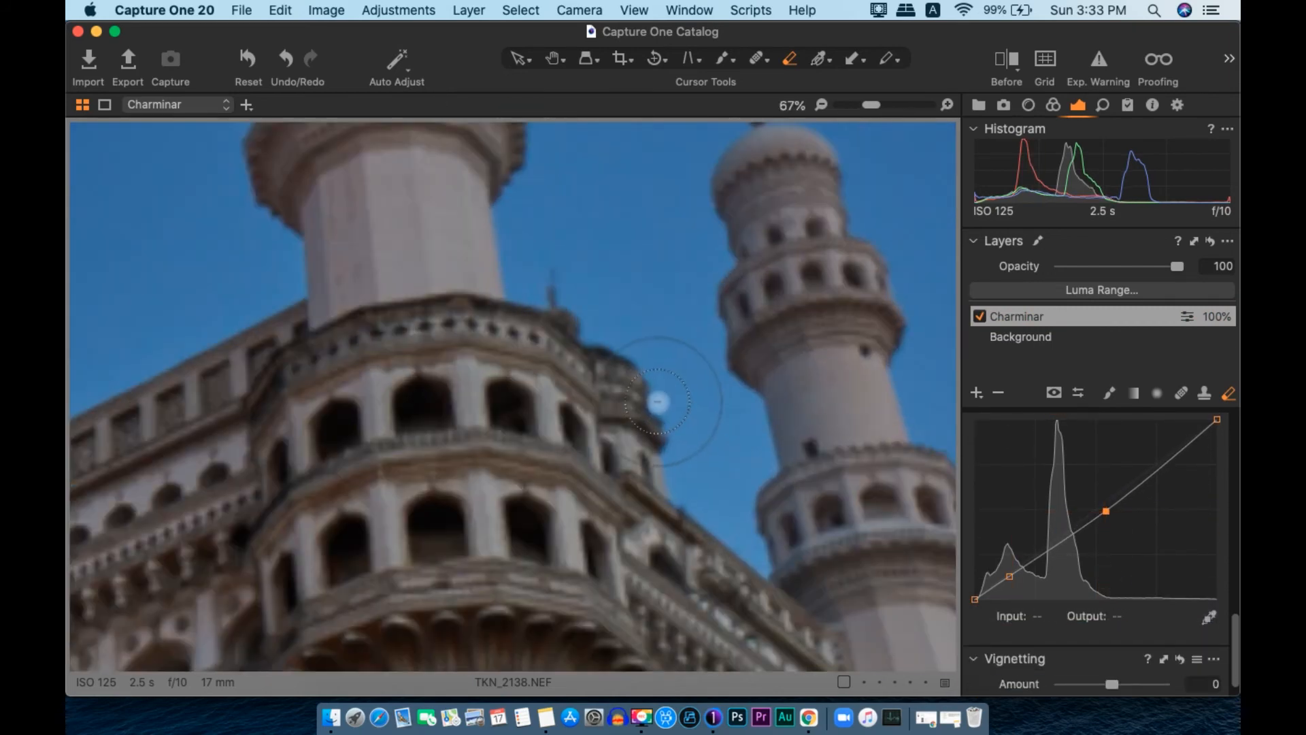
pyautogui.scroll(5, 1117, 529)
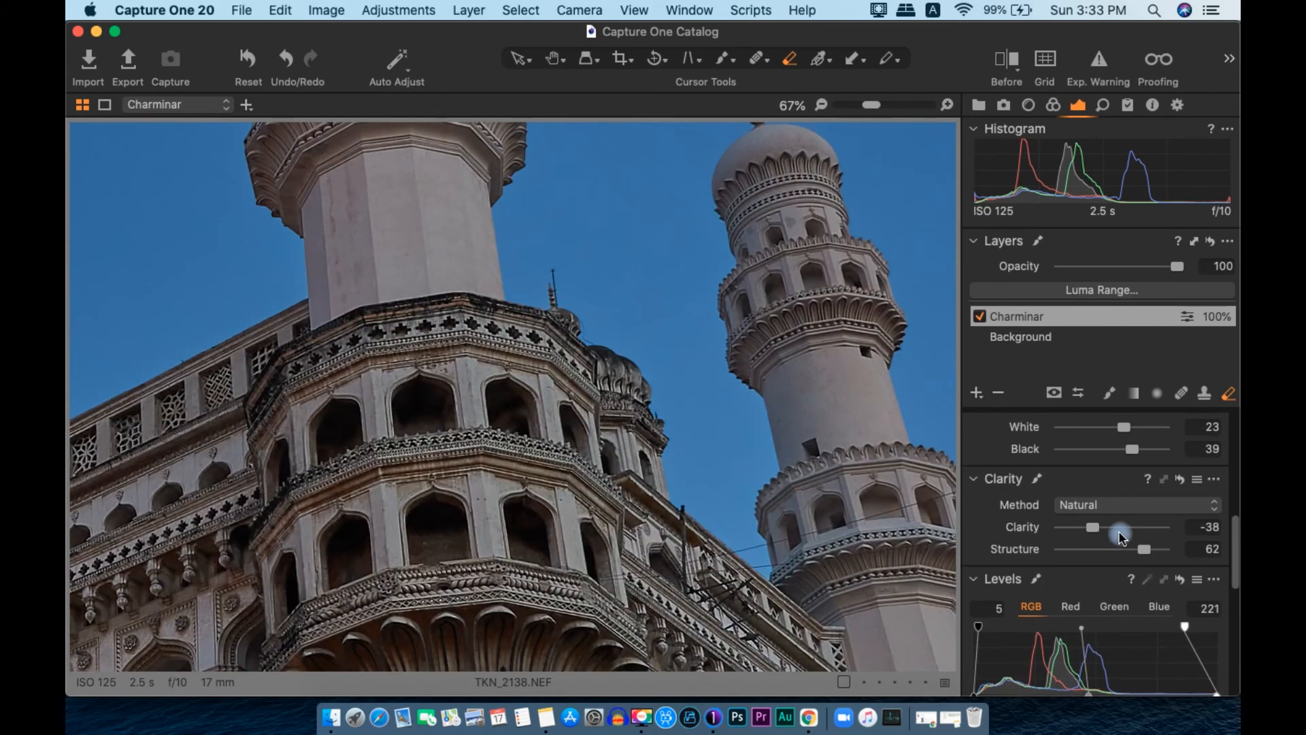
pyautogui.scroll(-5, 755, 534)
pyautogui.scroll(-3, 1178, 610)
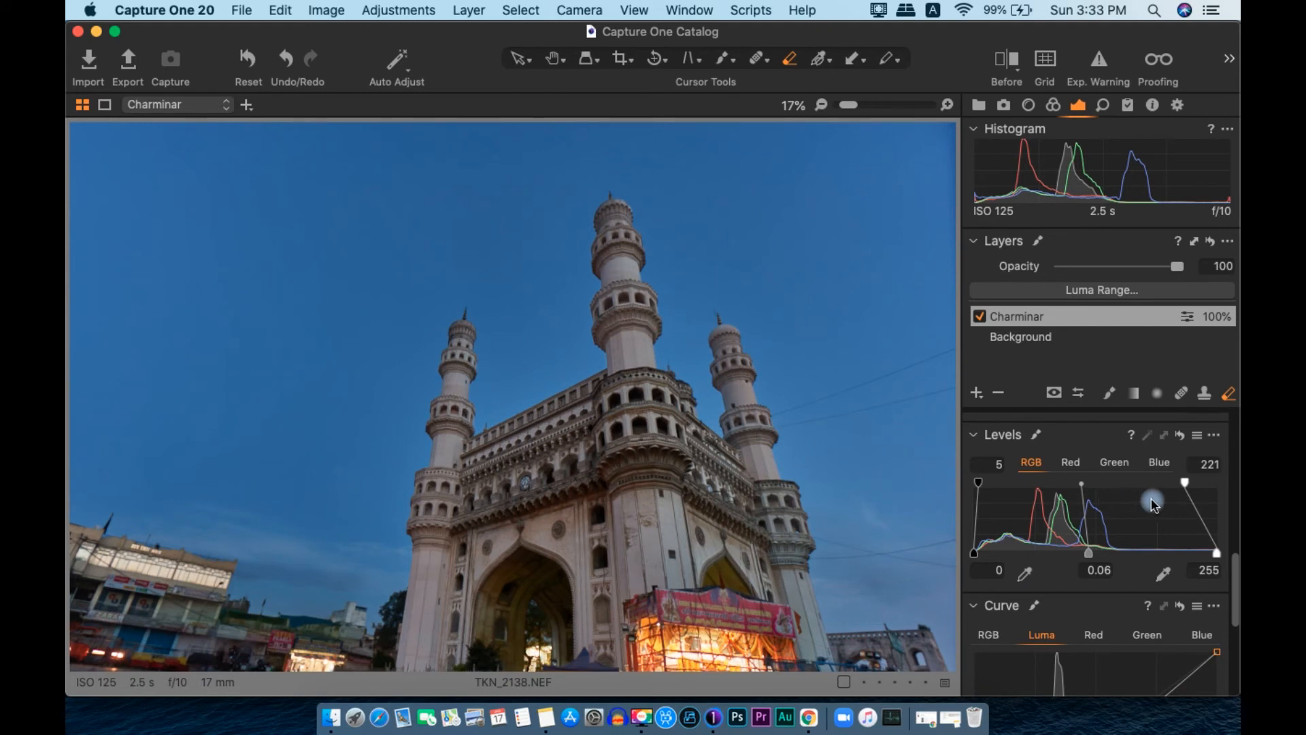
pyautogui.scroll(-2, 1116, 515)
pyautogui.scroll(-5, 1093, 540)
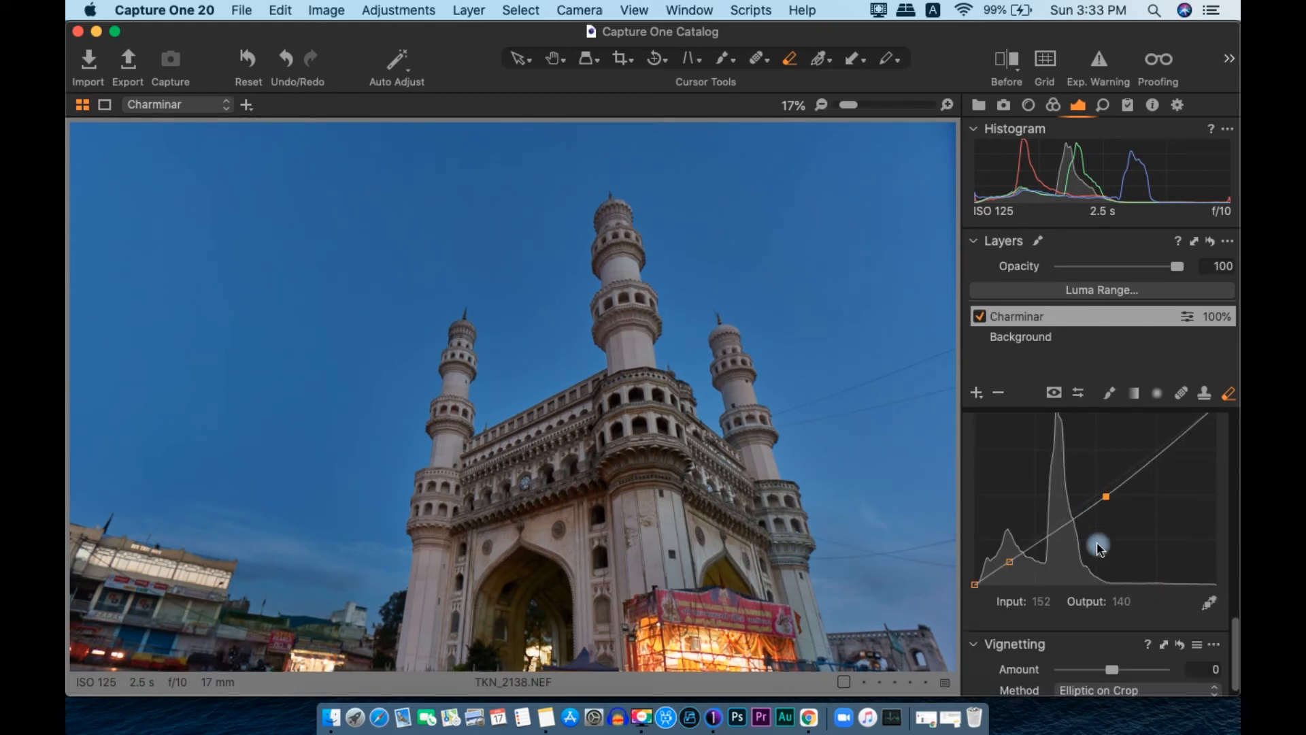
pyautogui.moveTo(1106, 497); pyautogui.dragTo(1107, 497)
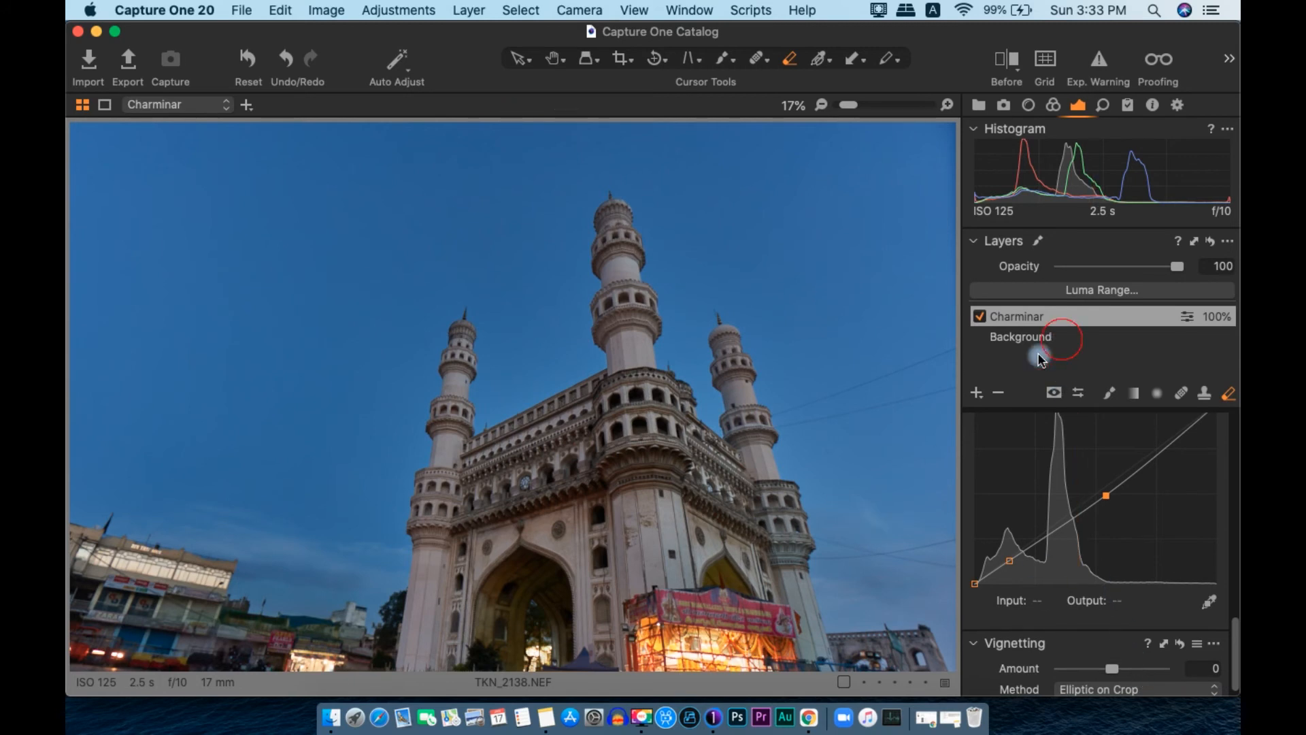
# - On the Background layer, set the blue colour range's saturation to 79.7 and enable that range
pyautogui.click(1062, 338)
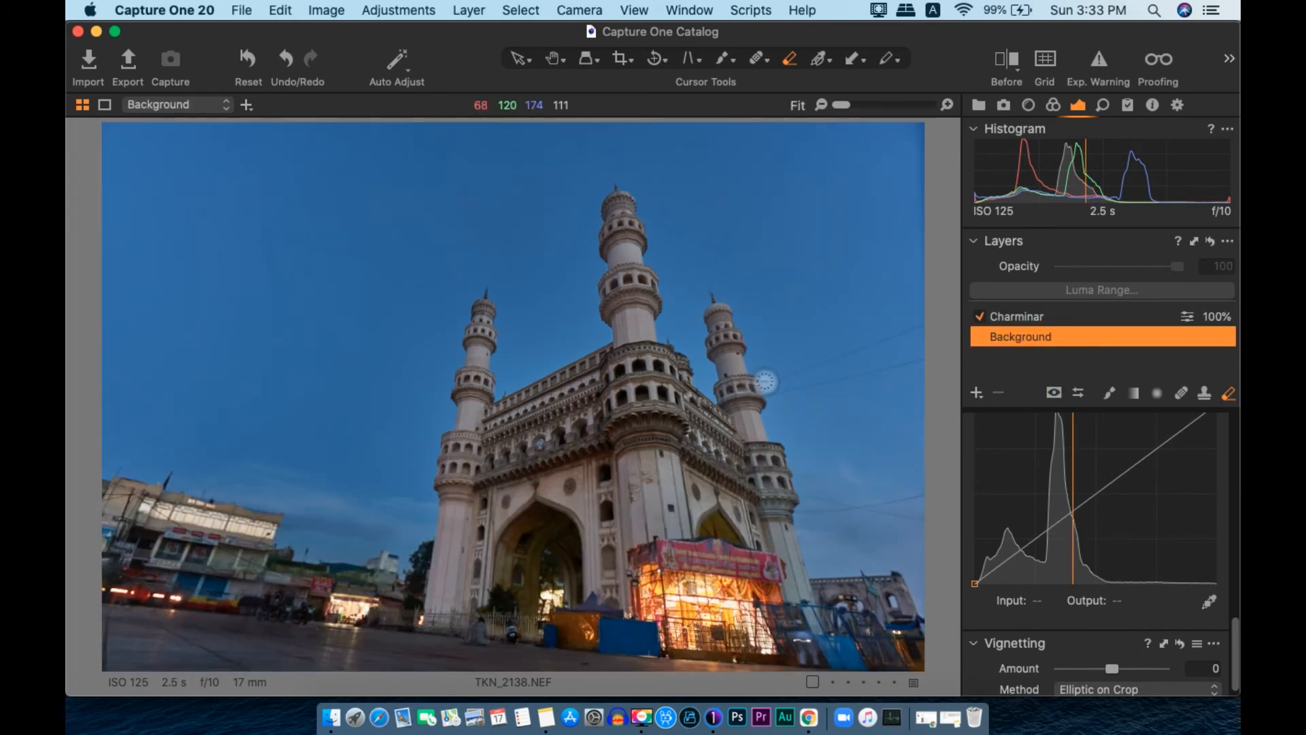
pyautogui.click(1056, 104)
pyautogui.scroll(-5, 1089, 483)
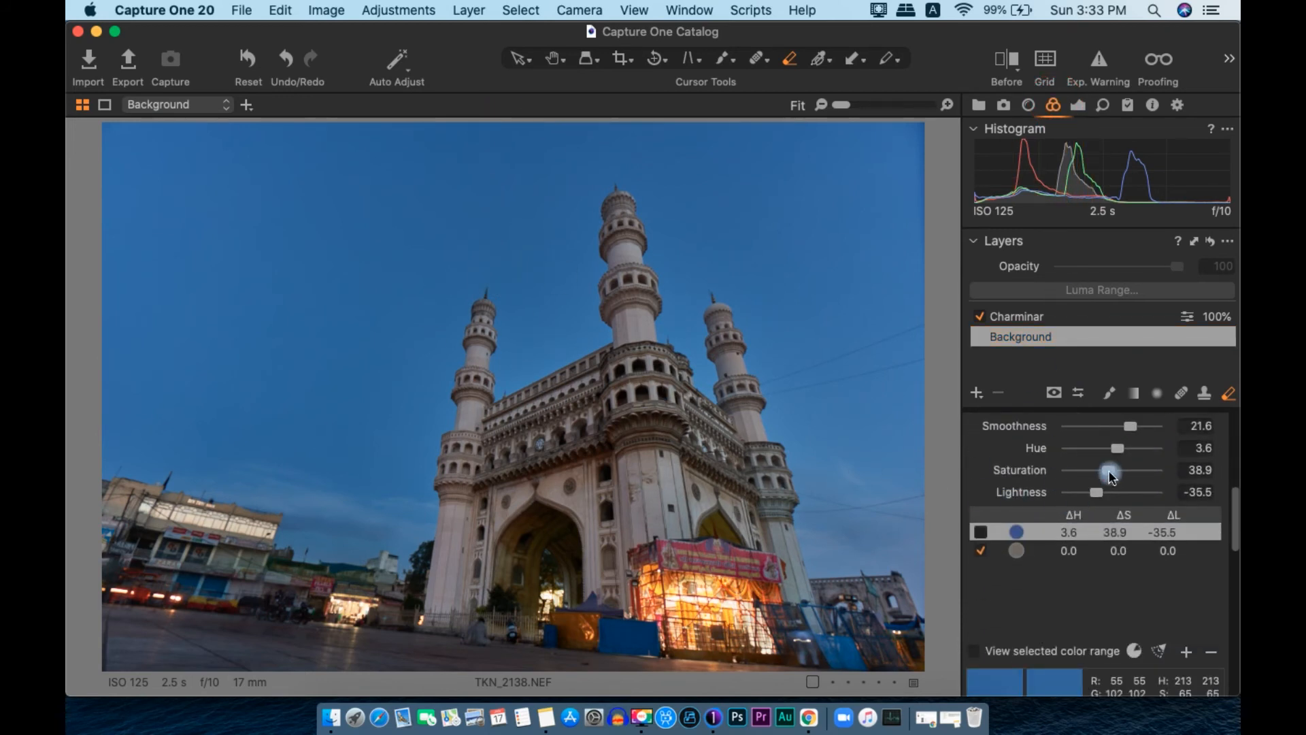
pyautogui.moveTo(1118, 474); pyautogui.dragTo(1121, 471)
pyautogui.click(980, 532)
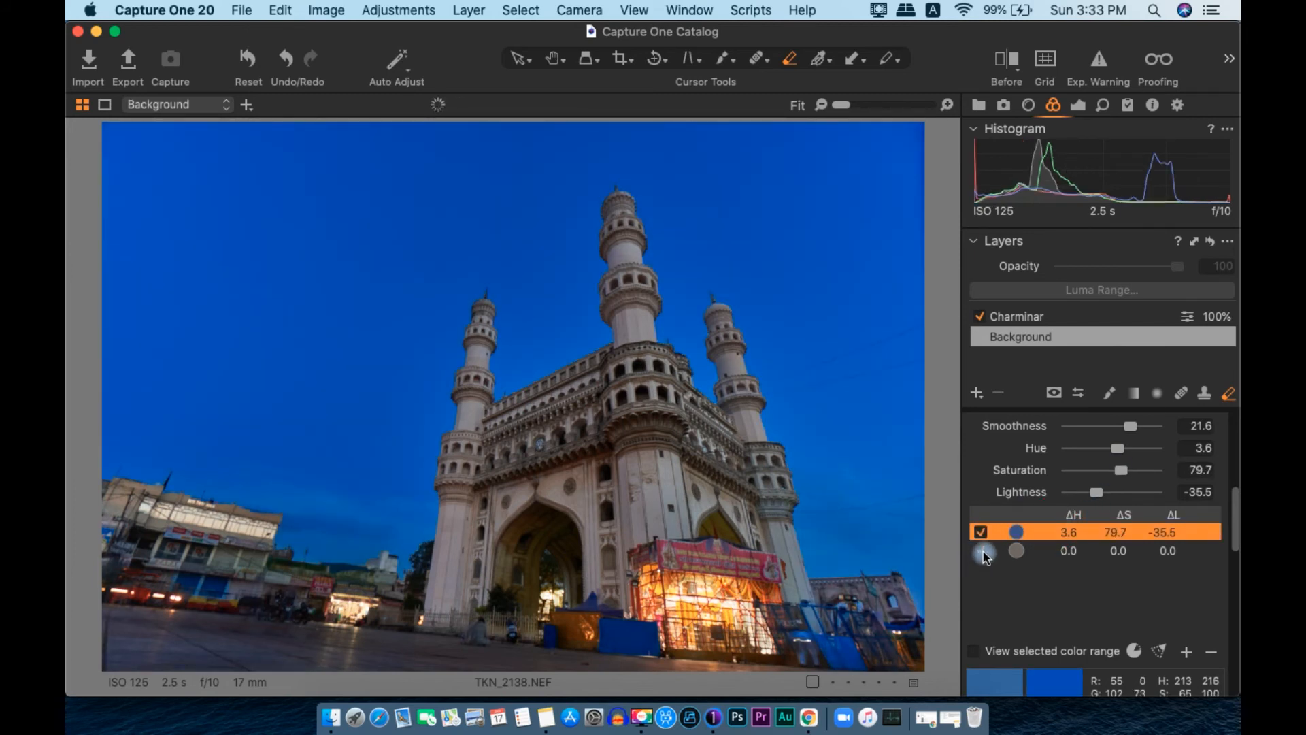
# - Disable the grey colour range and set the blue range's hue to 6.8, saturation to 73.5 and lightness to -14.6
pyautogui.click(980, 551)
pyautogui.moveTo(1120, 474)
pyautogui.mouseDown()
pyautogui.moveTo(1103, 475)
pyautogui.moveTo(1104, 492)
pyautogui.moveTo(1119, 477)
pyautogui.moveTo(1099, 448)
pyautogui.moveTo(1121, 452)
pyautogui.mouseUp()
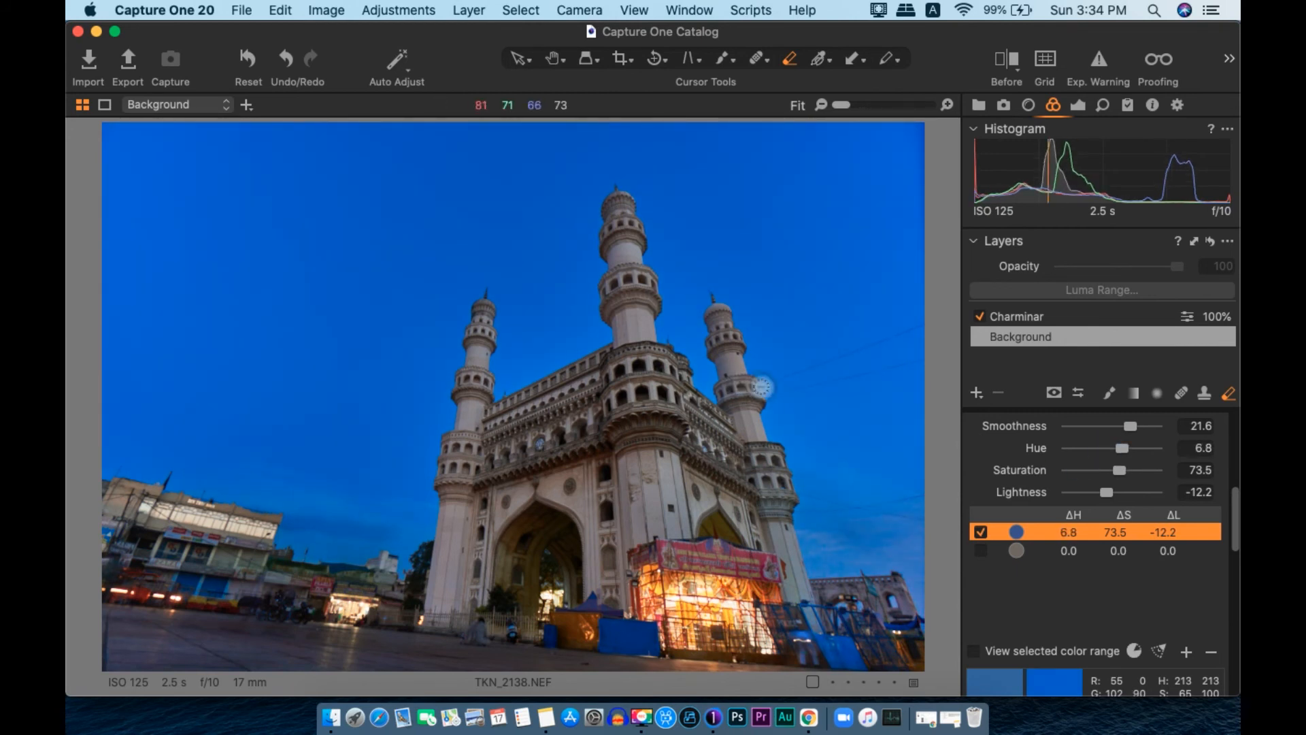
pyautogui.moveTo(1116, 474)
pyautogui.mouseDown()
pyautogui.moveTo(1103, 491)
pyautogui.moveTo(1118, 475)
pyautogui.mouseUp()
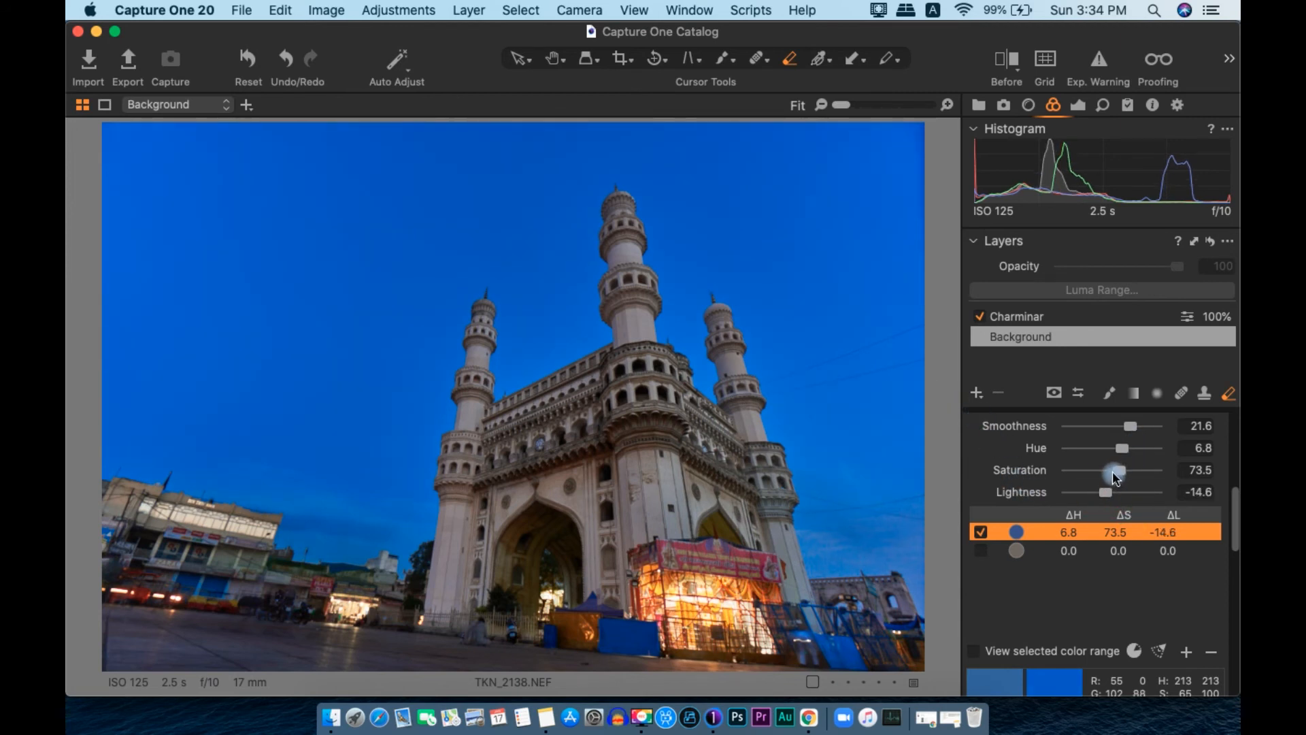
# - Warm the Background layer's white balance by raising the Kelvin value to 13528
pyautogui.scroll(10, 1113, 470)
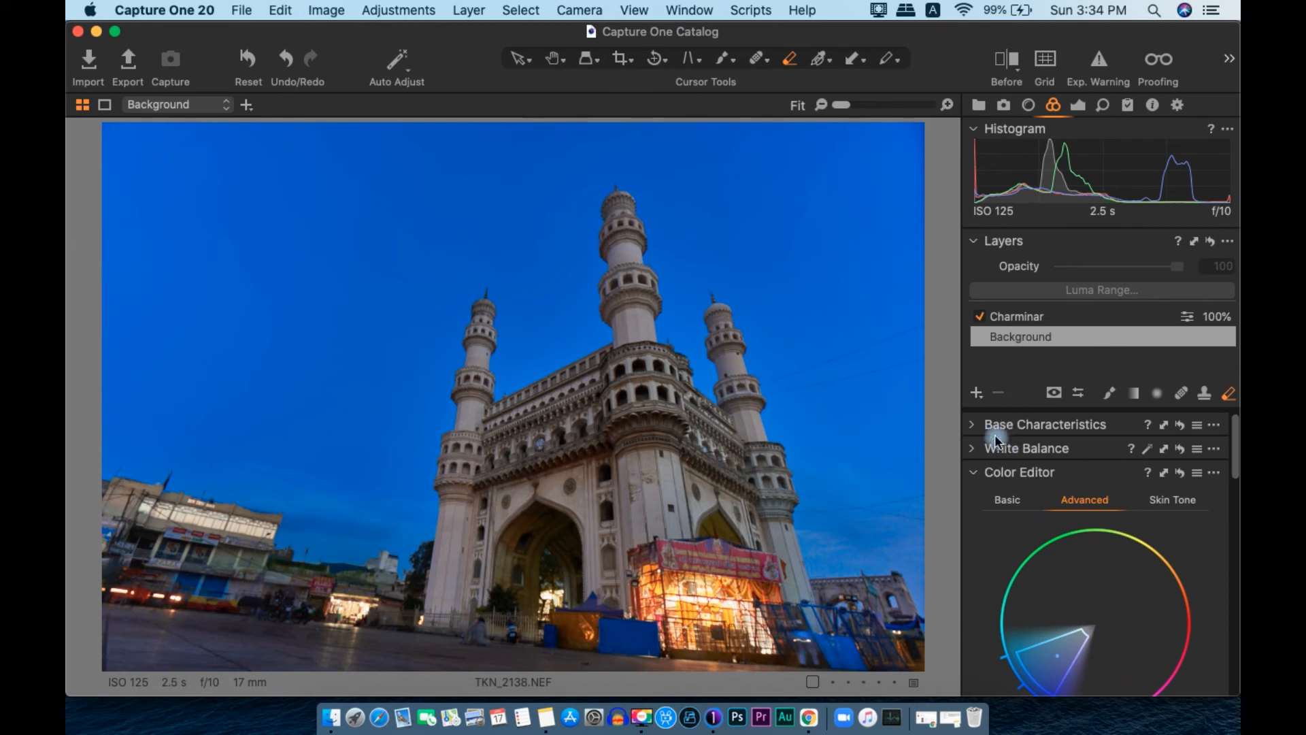
pyautogui.click(1079, 104)
pyautogui.scroll(-5, 1102, 468)
pyautogui.scroll(5, 1104, 468)
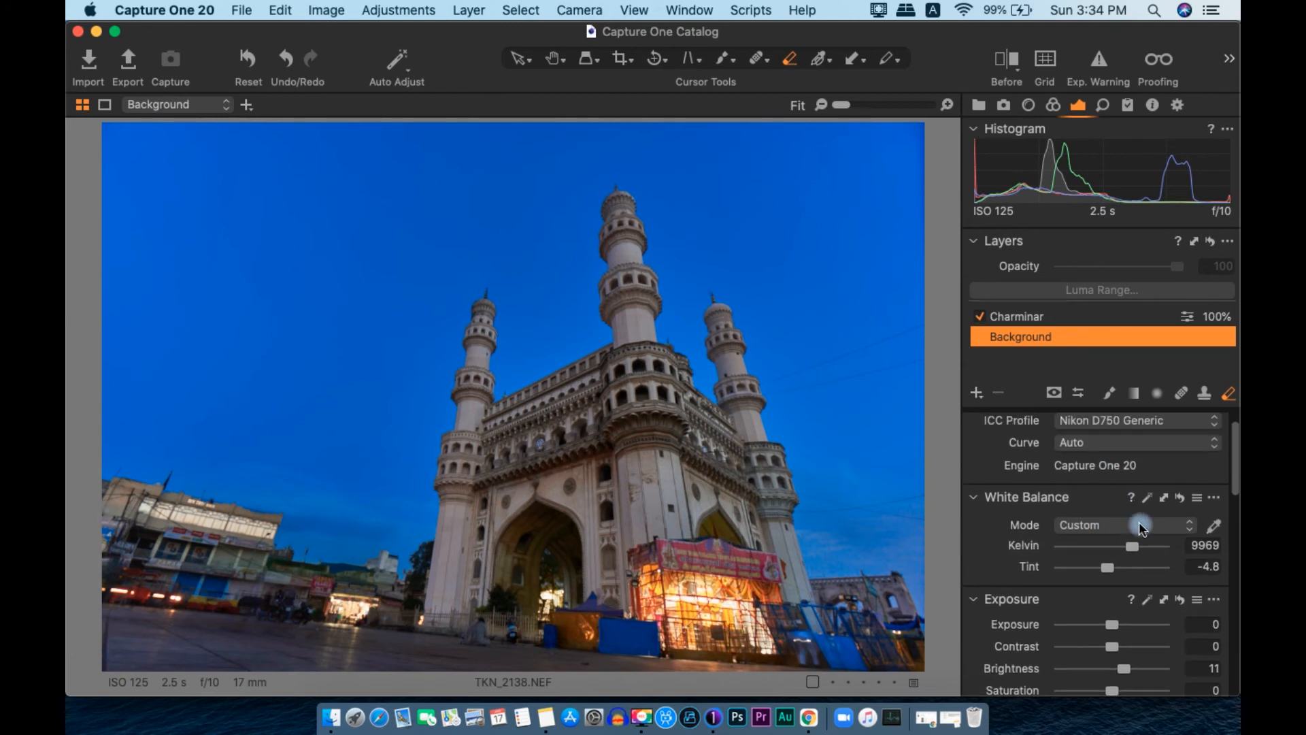
pyautogui.moveTo(1136, 548); pyautogui.dragTo(1144, 549)
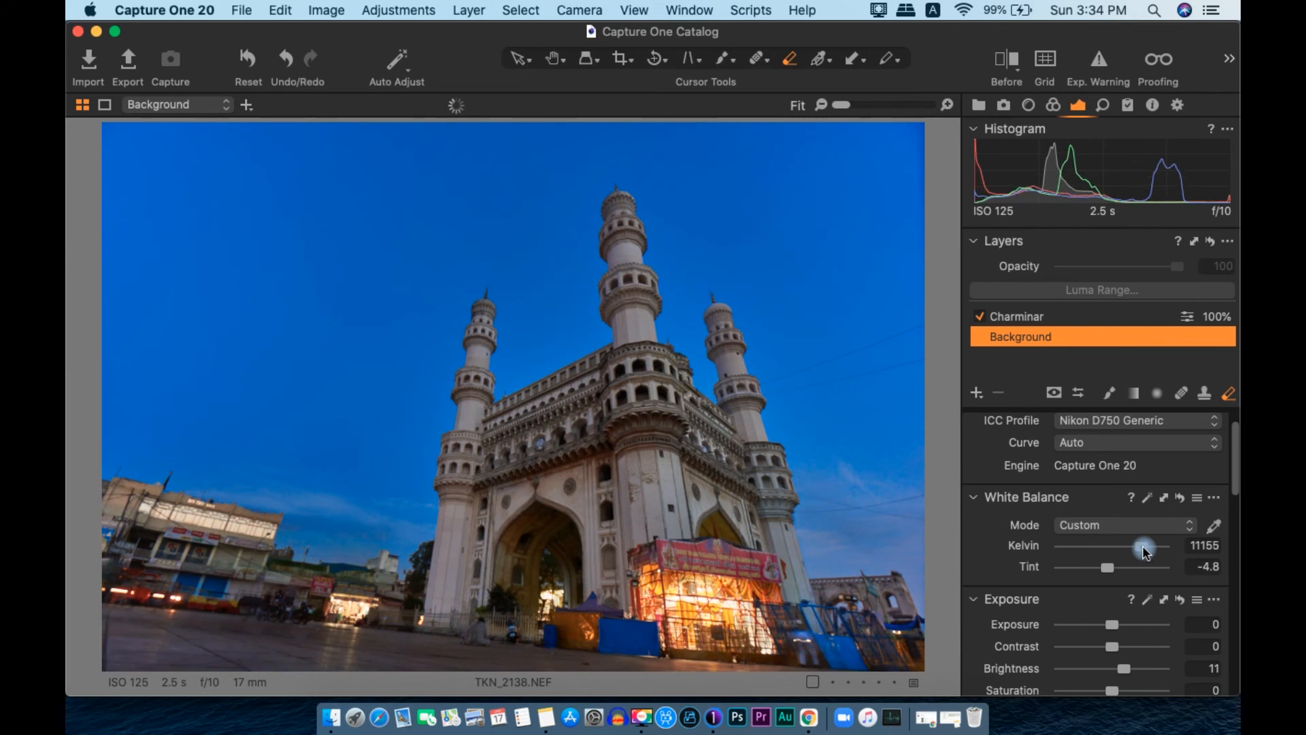
pyautogui.moveTo(1148, 545); pyautogui.dragTo(1158, 549)
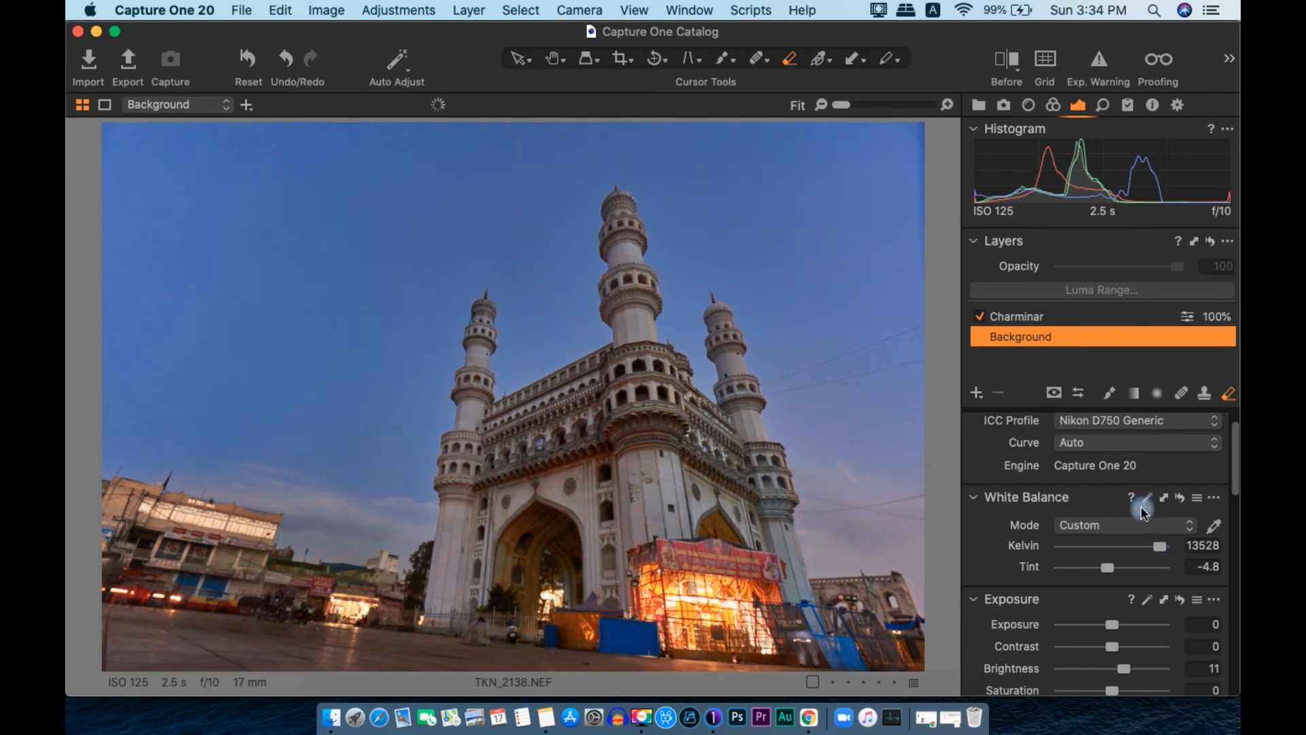
# - Lower the Background layer's exposure to -0.13 and raise its clarity to 22 with the Natural method
pyautogui.scroll(-1, 1113, 577)
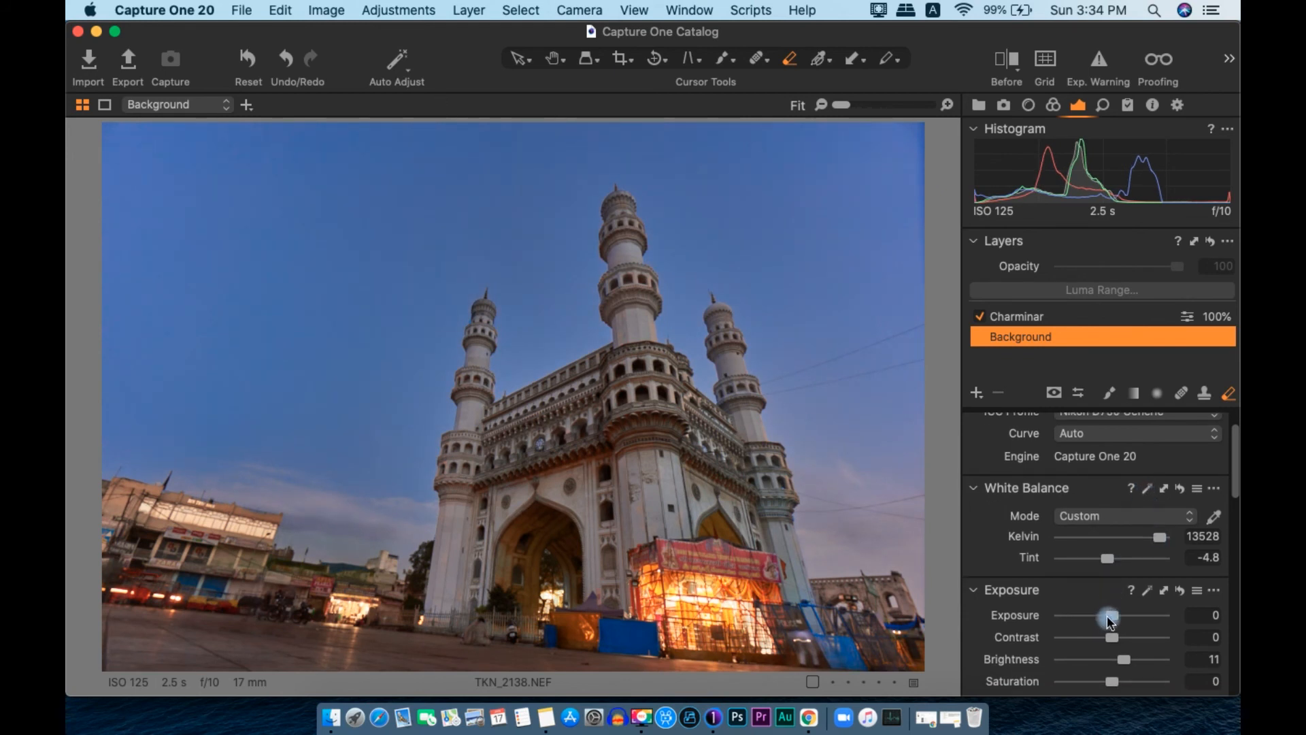
pyautogui.moveTo(1104, 615); pyautogui.dragTo(1103, 615)
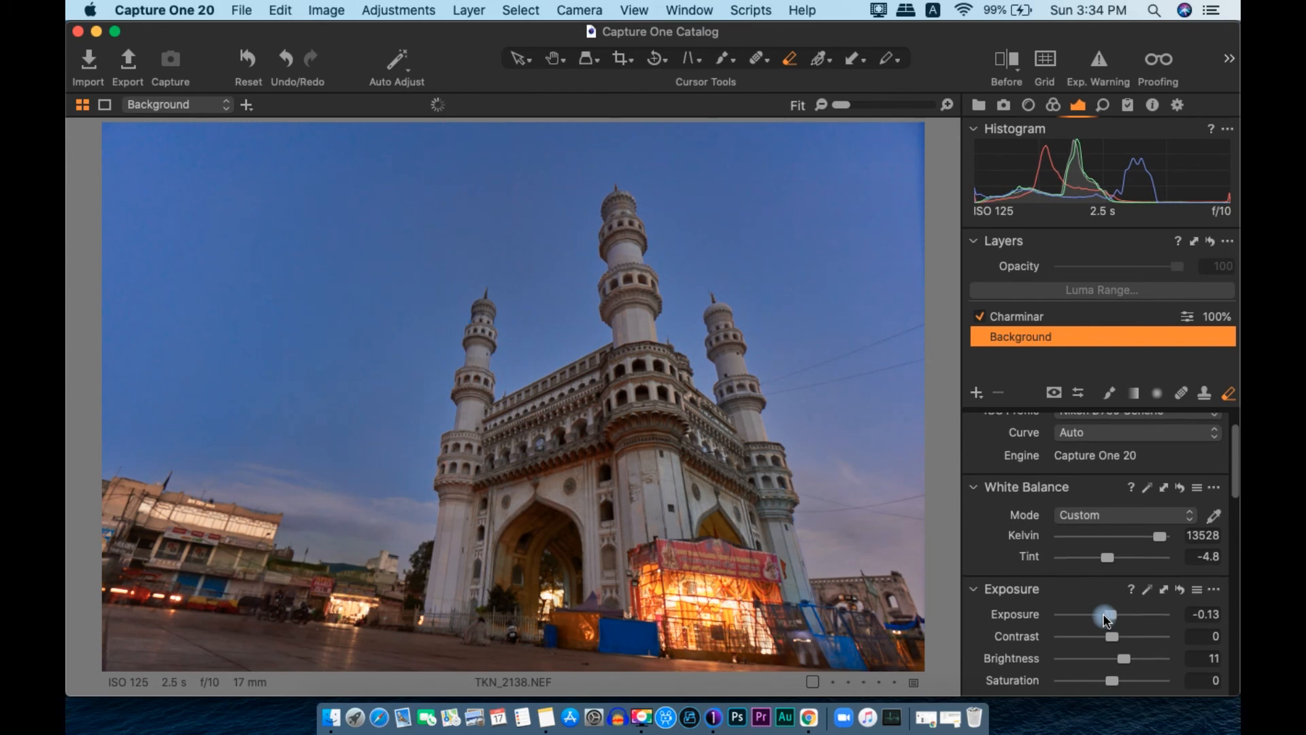
pyautogui.scroll(-6, 1104, 615)
pyautogui.scroll(-8, 1102, 632)
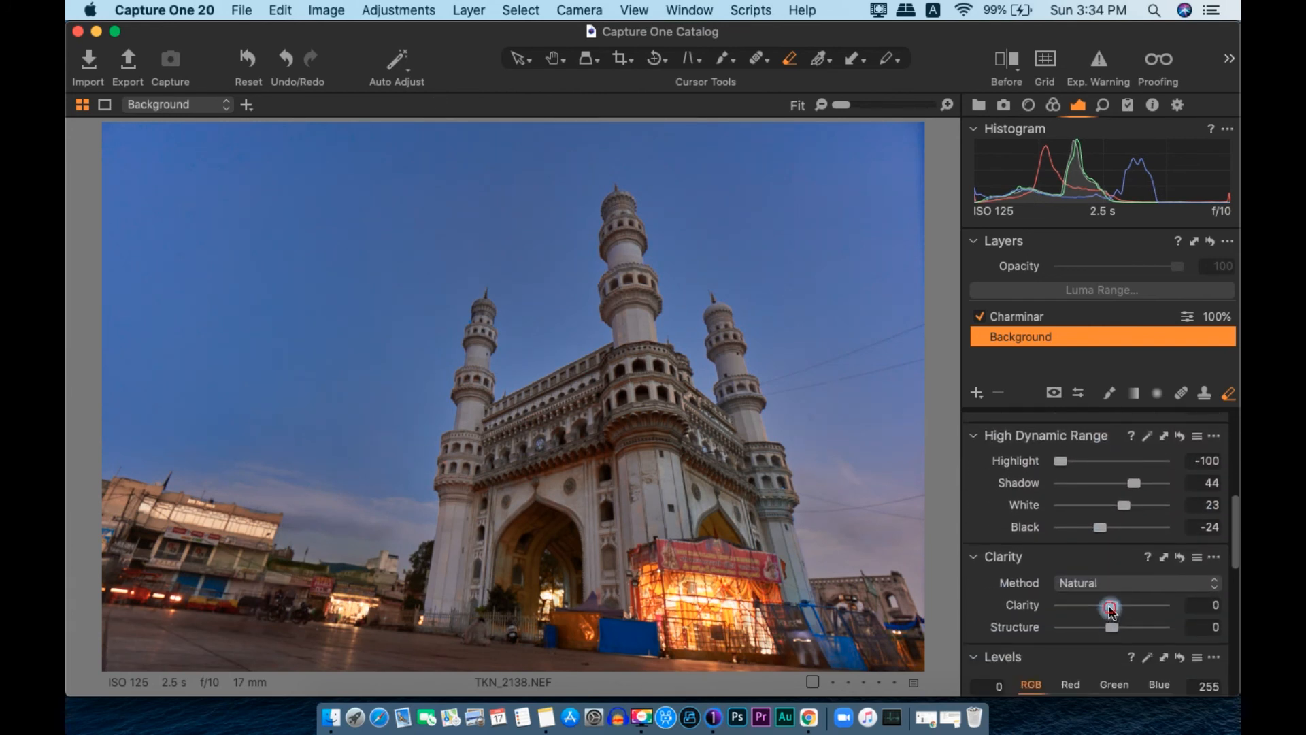
pyautogui.moveTo(1112, 611); pyautogui.dragTo(1122, 612)
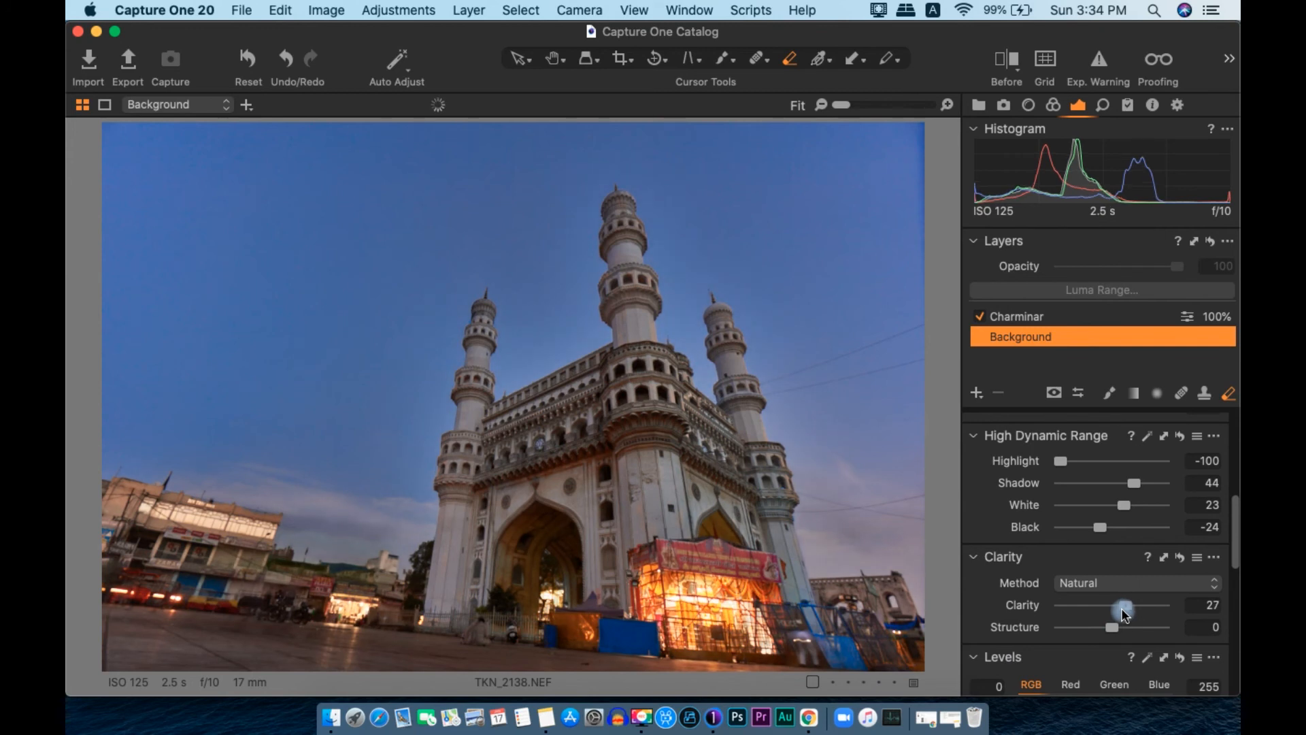
# - Set the RGB levels' input shadow to 3 and the output highlight to 248
pyautogui.scroll(-15, 1119, 606)
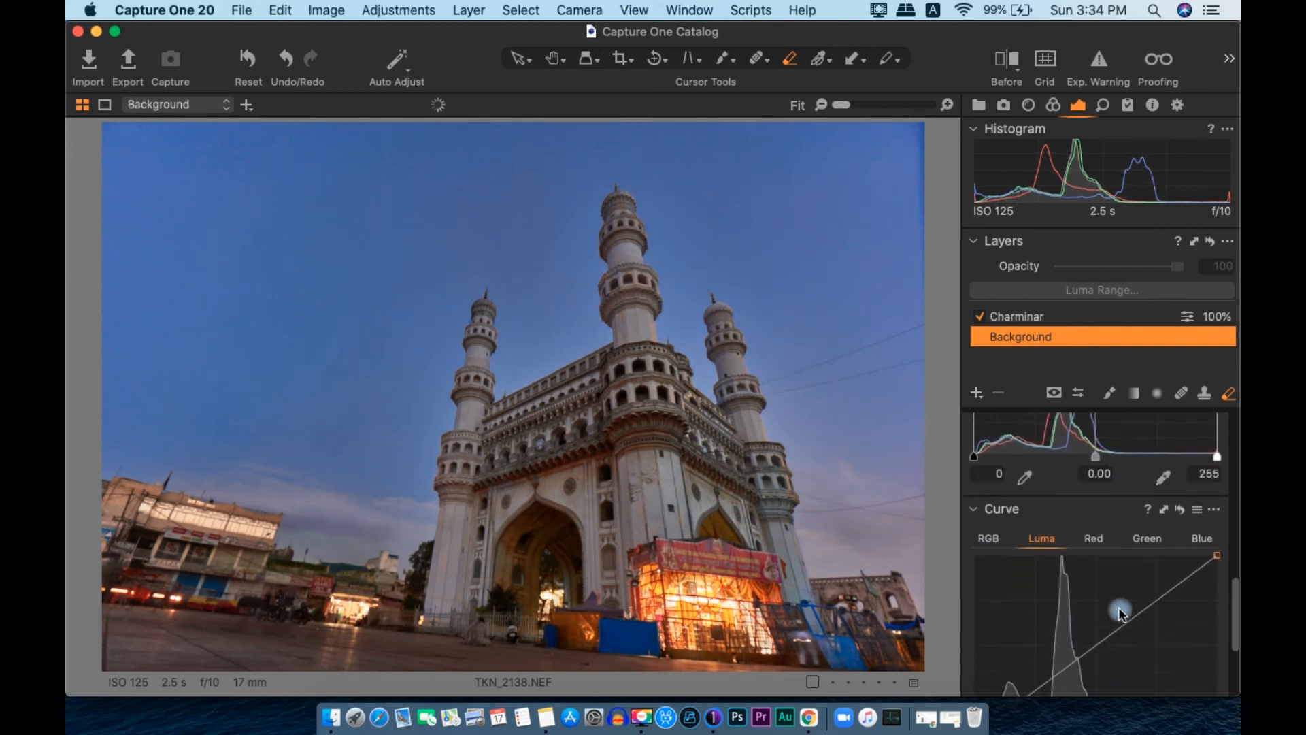
pyautogui.scroll(8, 1099, 476)
pyautogui.moveTo(977, 532); pyautogui.dragTo(980, 537)
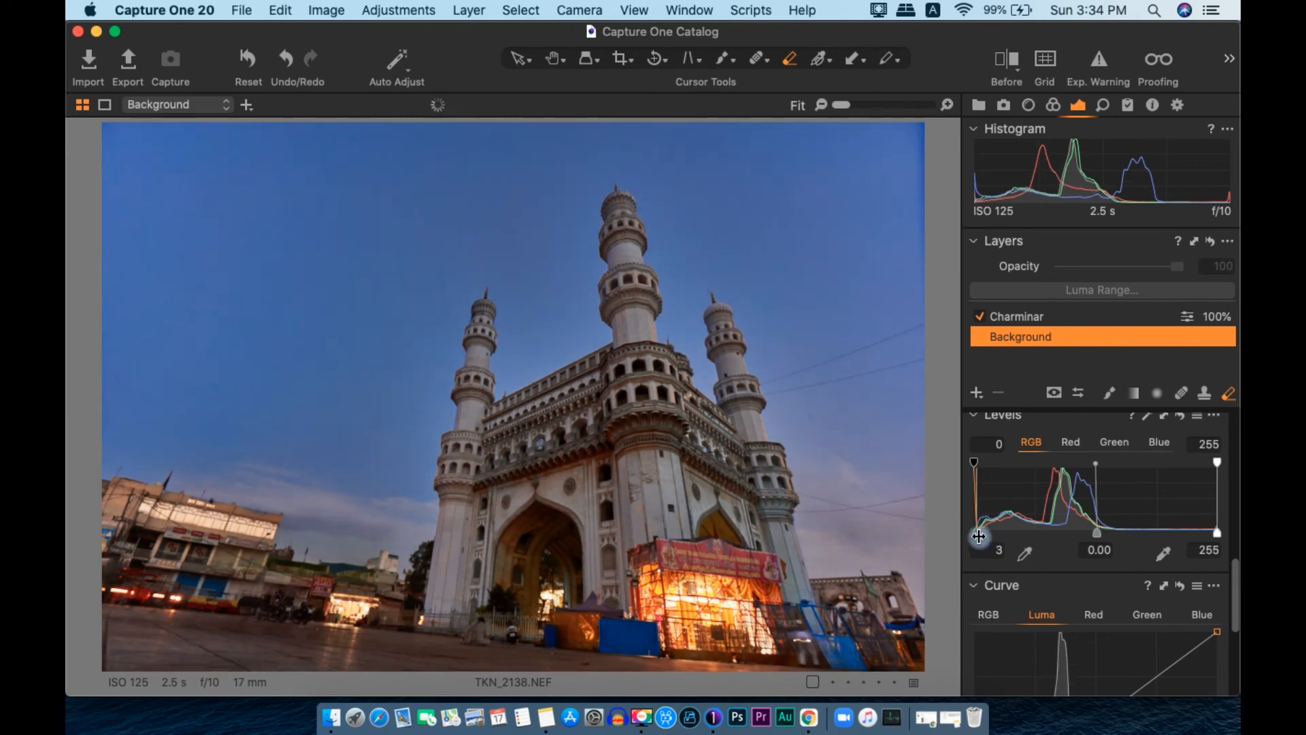
pyautogui.moveTo(1218, 463); pyautogui.dragTo(1209, 461)
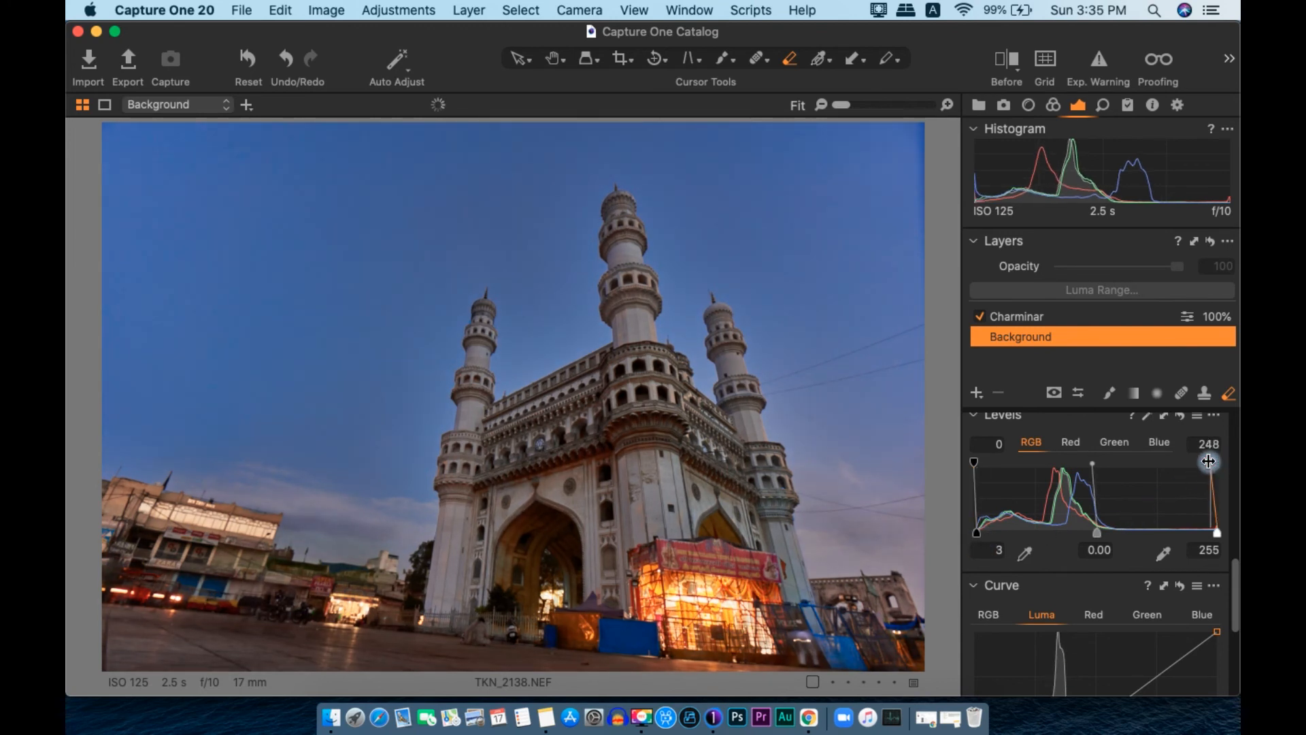
# - Set the blue colour range's saturation to 84.8 and its lightness to -32.9
pyautogui.scroll(5, 1210, 460)
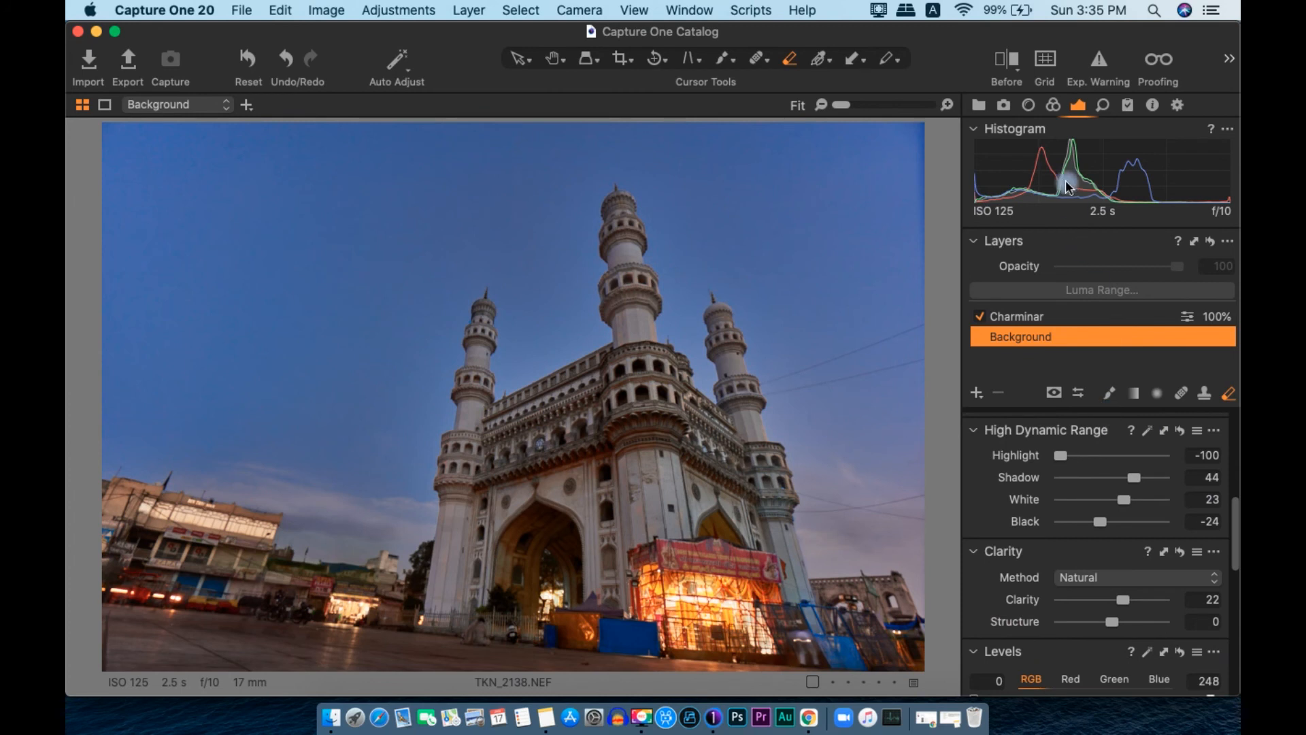
pyautogui.click(1055, 106)
pyautogui.scroll(-5, 1092, 545)
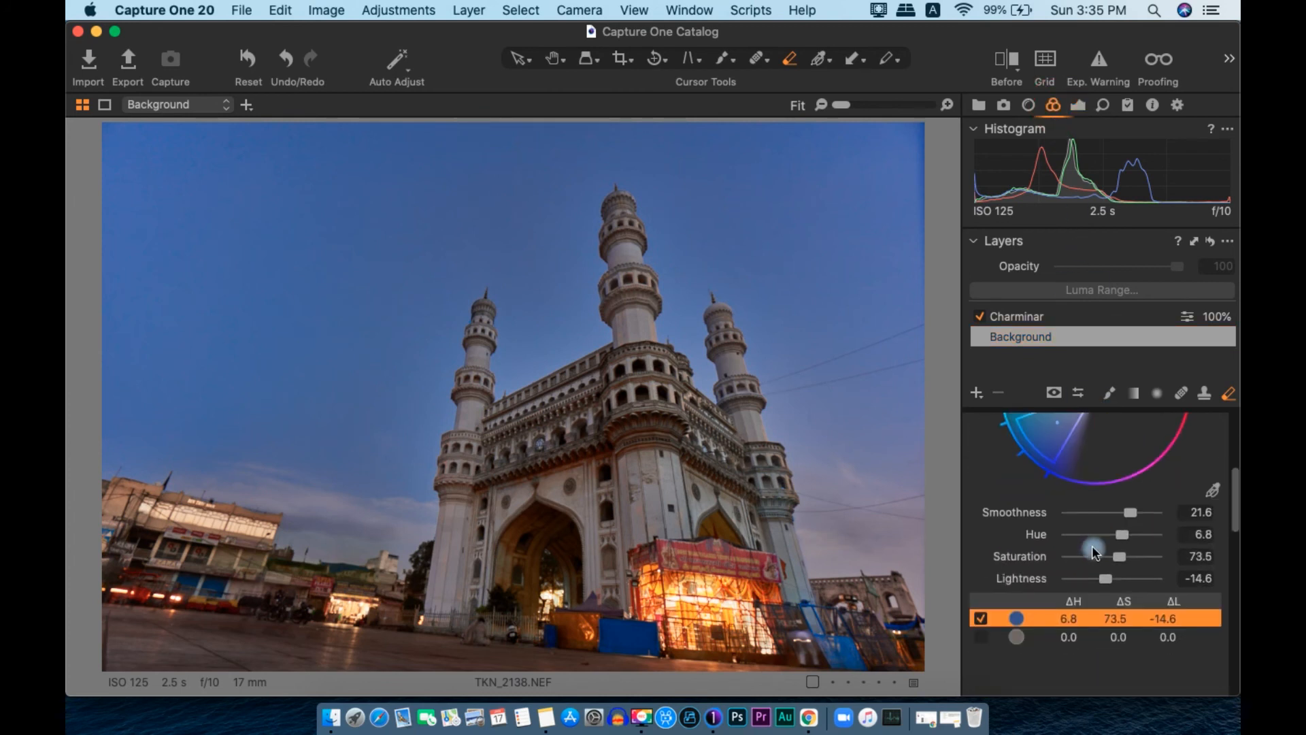
pyautogui.moveTo(1122, 562); pyautogui.dragTo(1100, 578)
# - Examine the minaret's edges against the sky at up to 400% zoom and compare the whole photo with its unedited version
pyautogui.scroll(5, 465, 404)
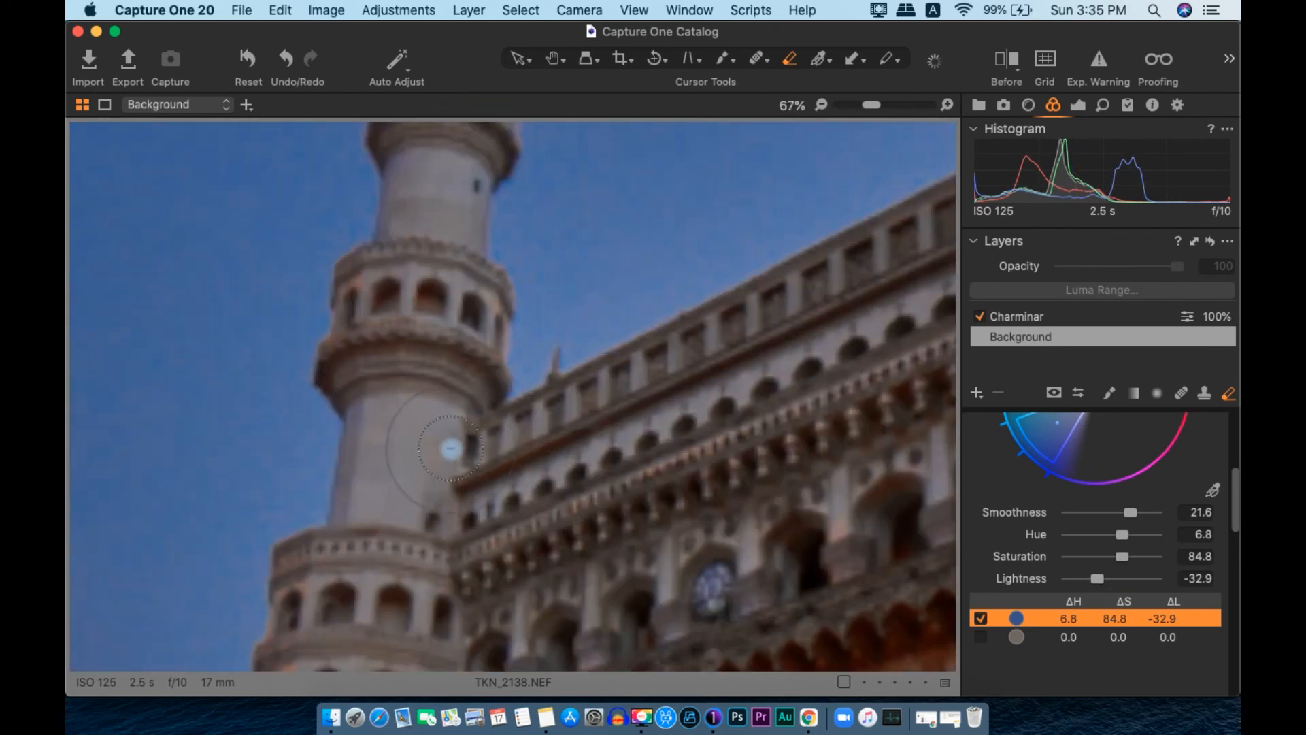
pyautogui.scroll(2, 449, 452)
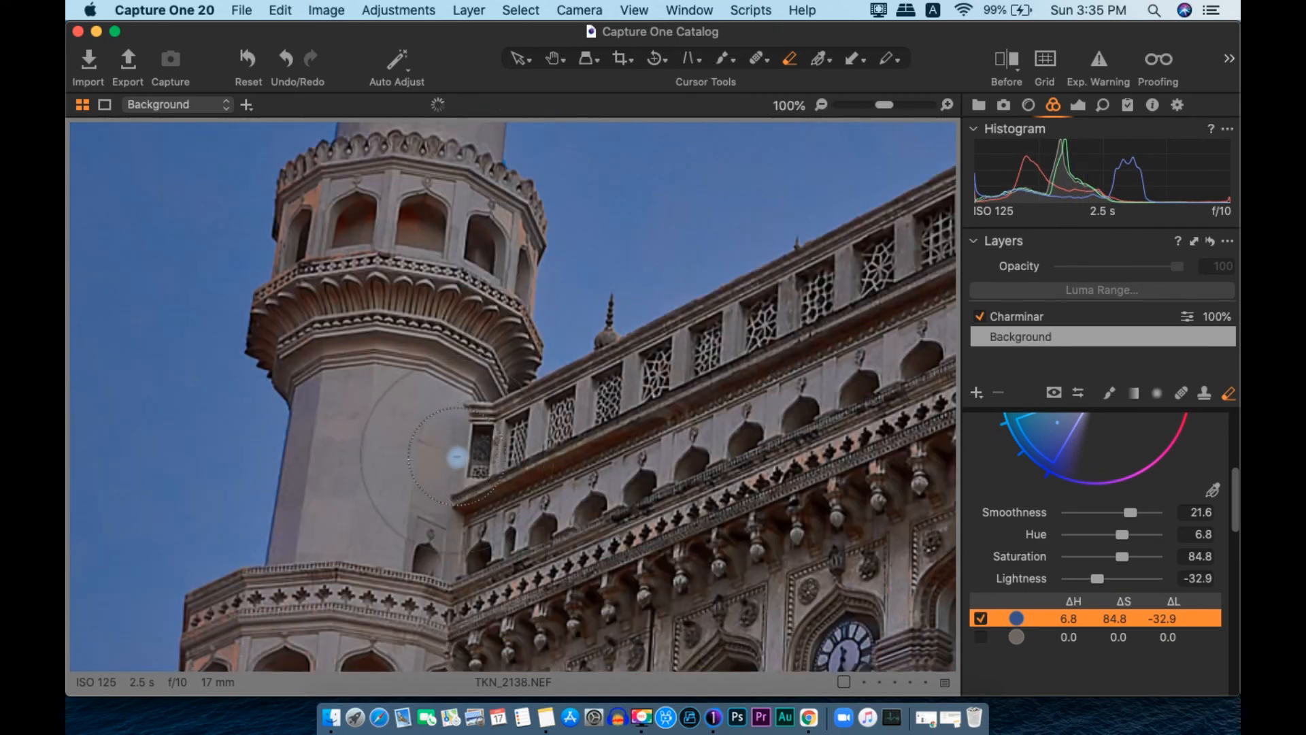
pyautogui.scroll(3, 326, 443)
pyautogui.scroll(-3, 265, 465)
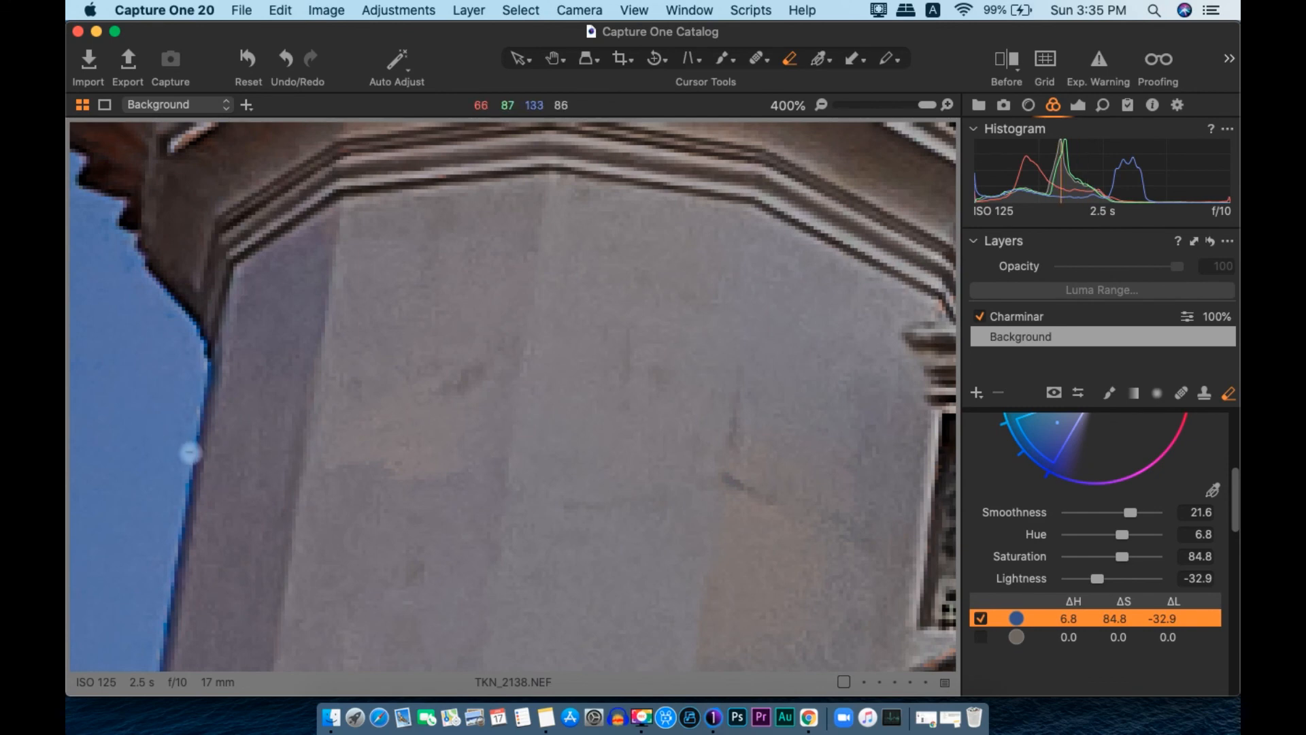
pyautogui.scroll(-3, 196, 453)
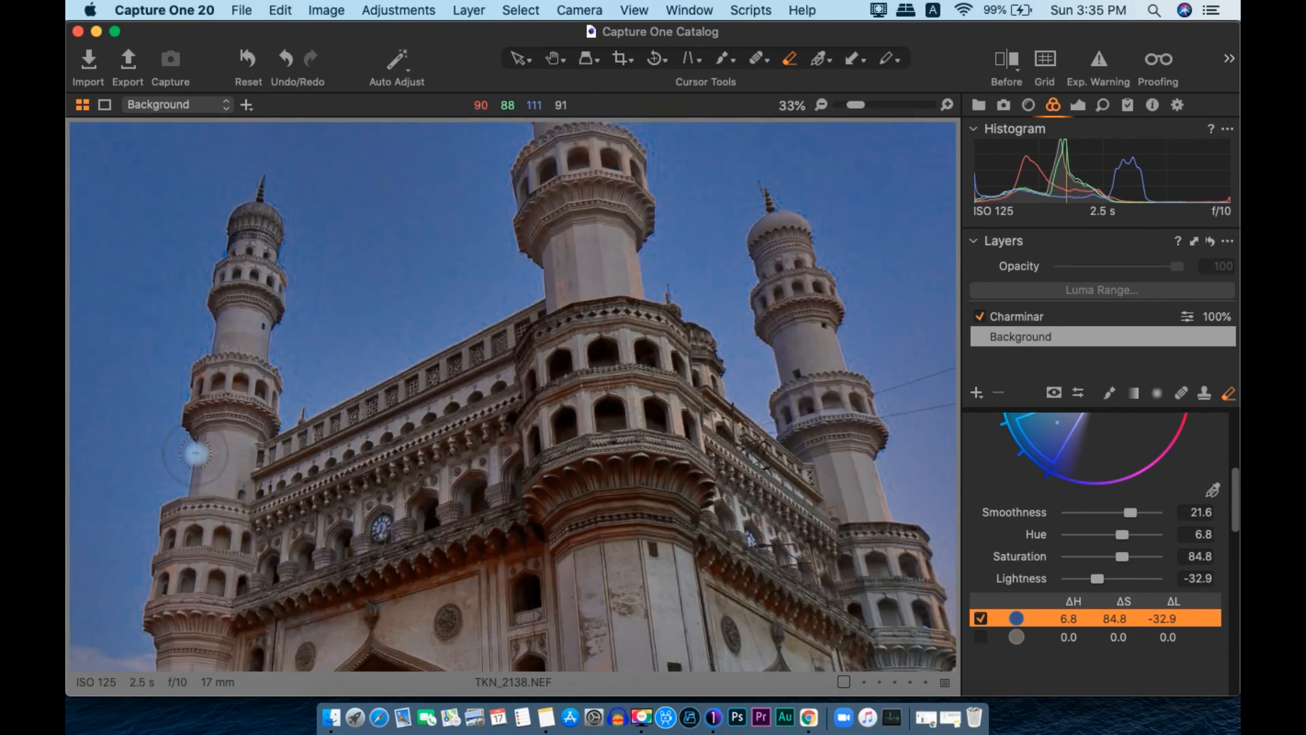
pyautogui.scroll(-3, 409, 381)
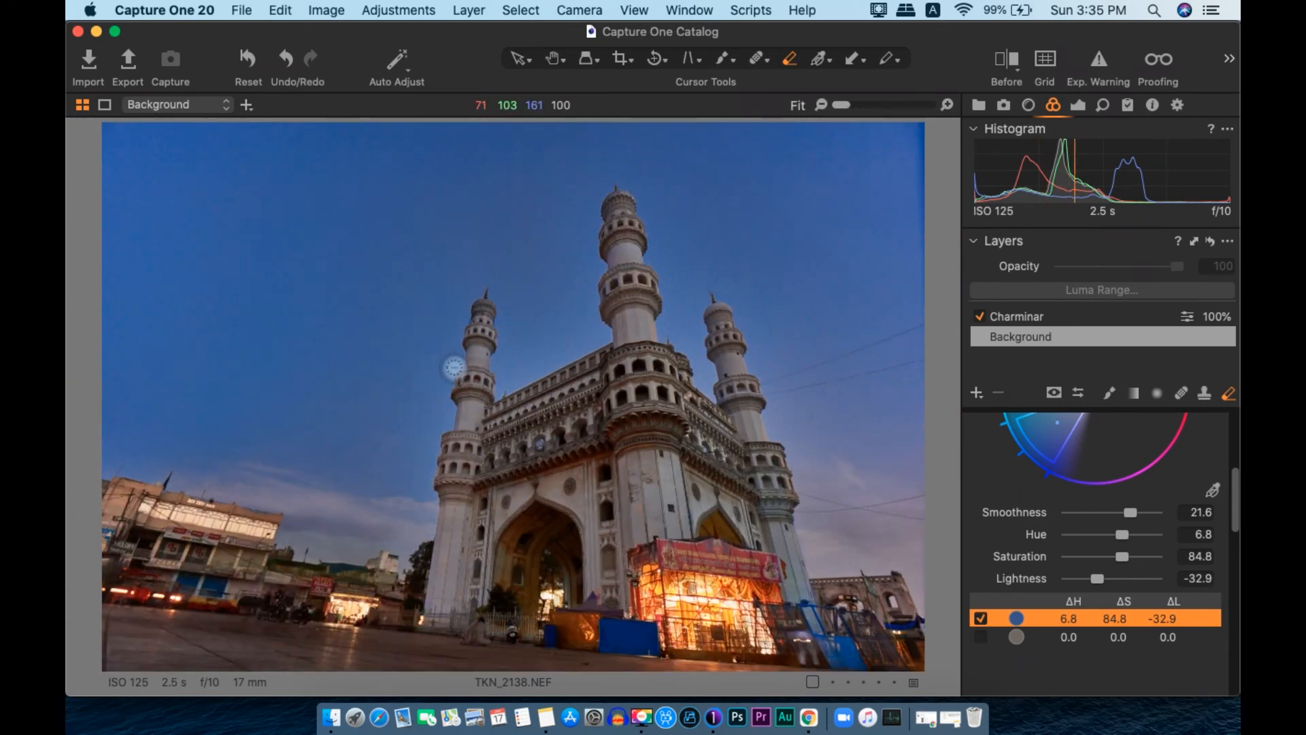
pyautogui.press('y')
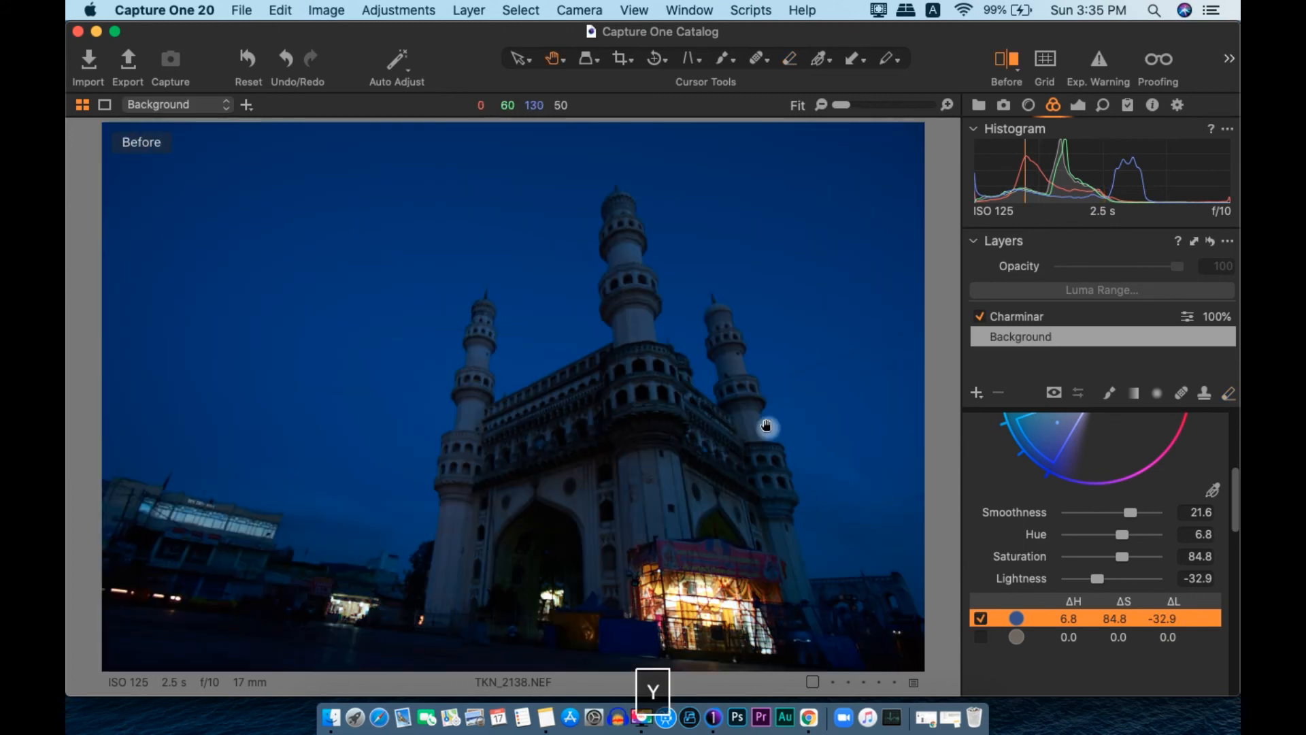
pyautogui.press('y')
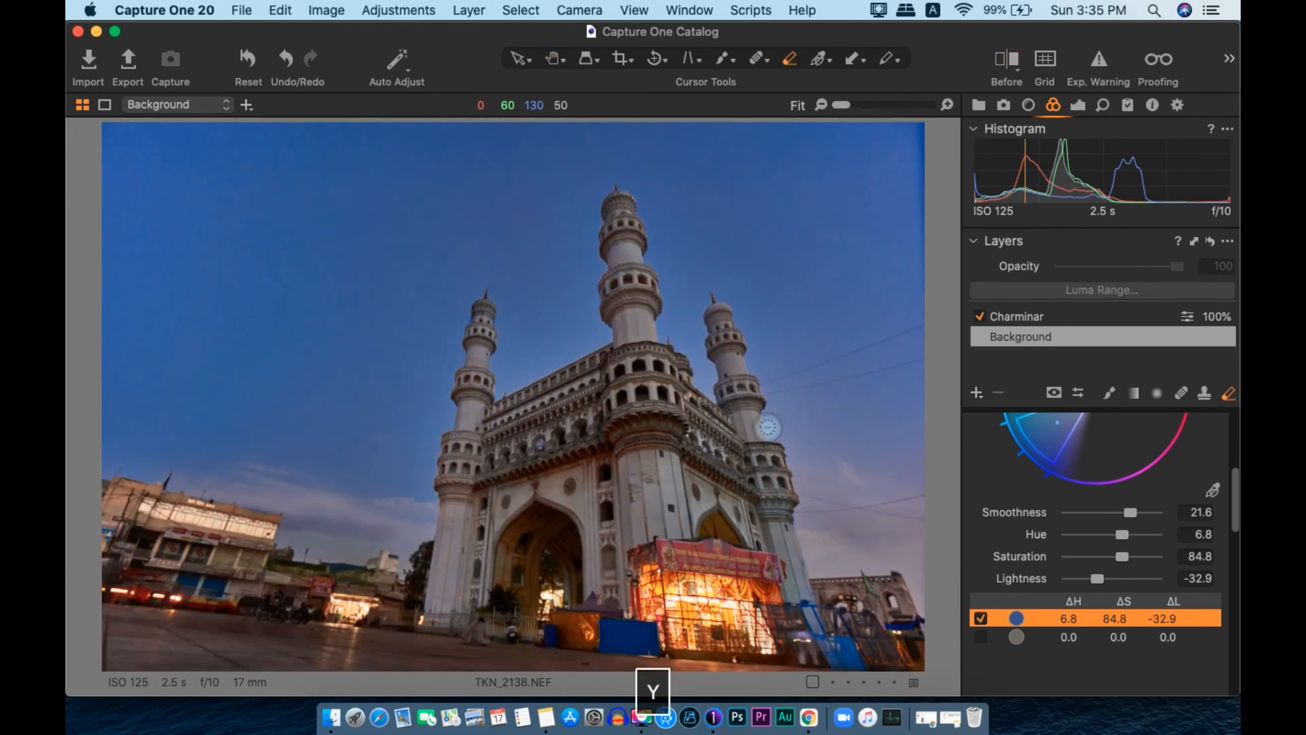
# - Collapse the Color Editor and look over the colour balance, clarity and levels adjustments
pyautogui.scroll(5, 1137, 488)
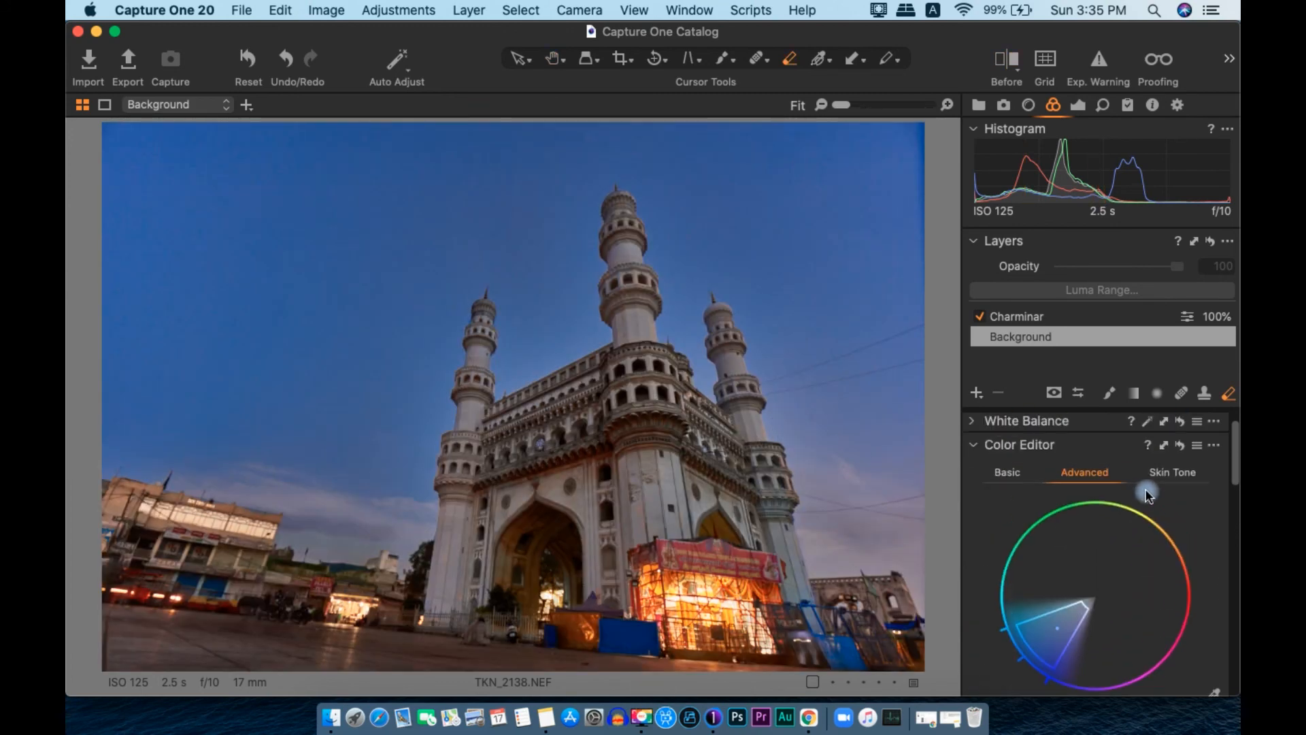
pyautogui.scroll(2, 1148, 496)
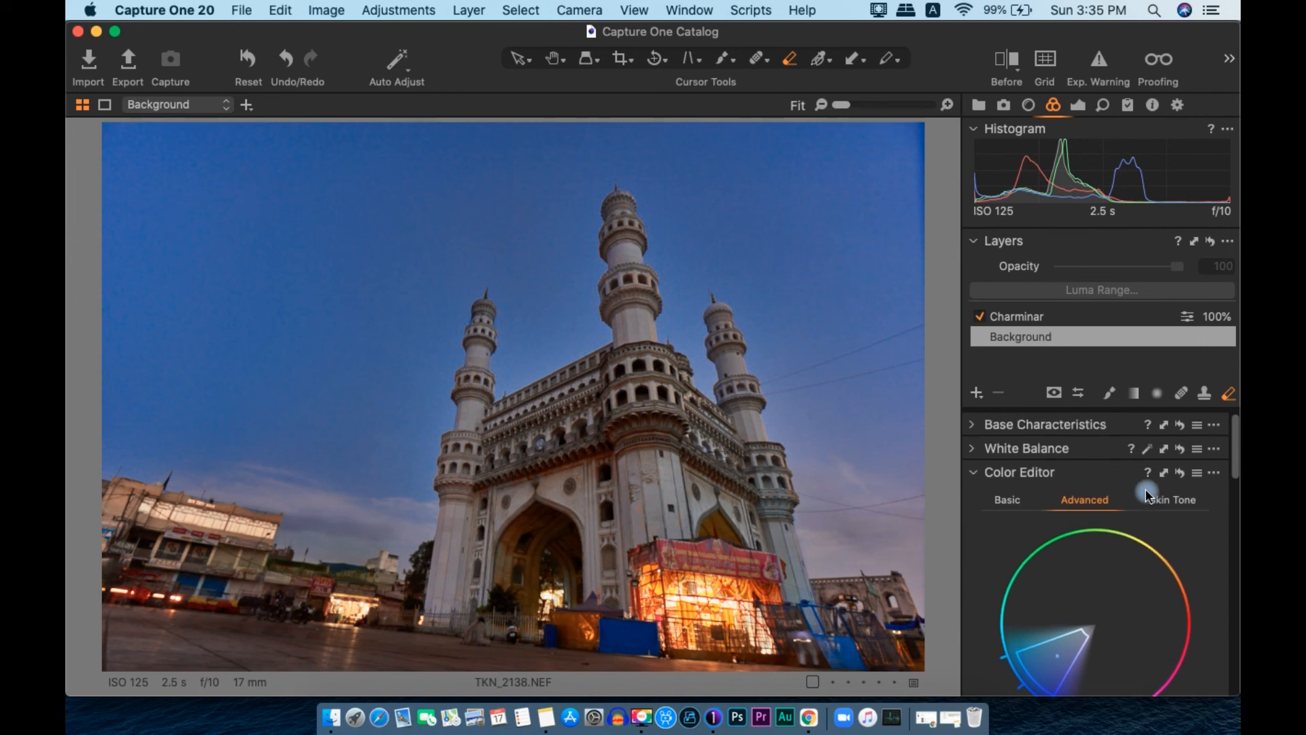
pyautogui.click(979, 472)
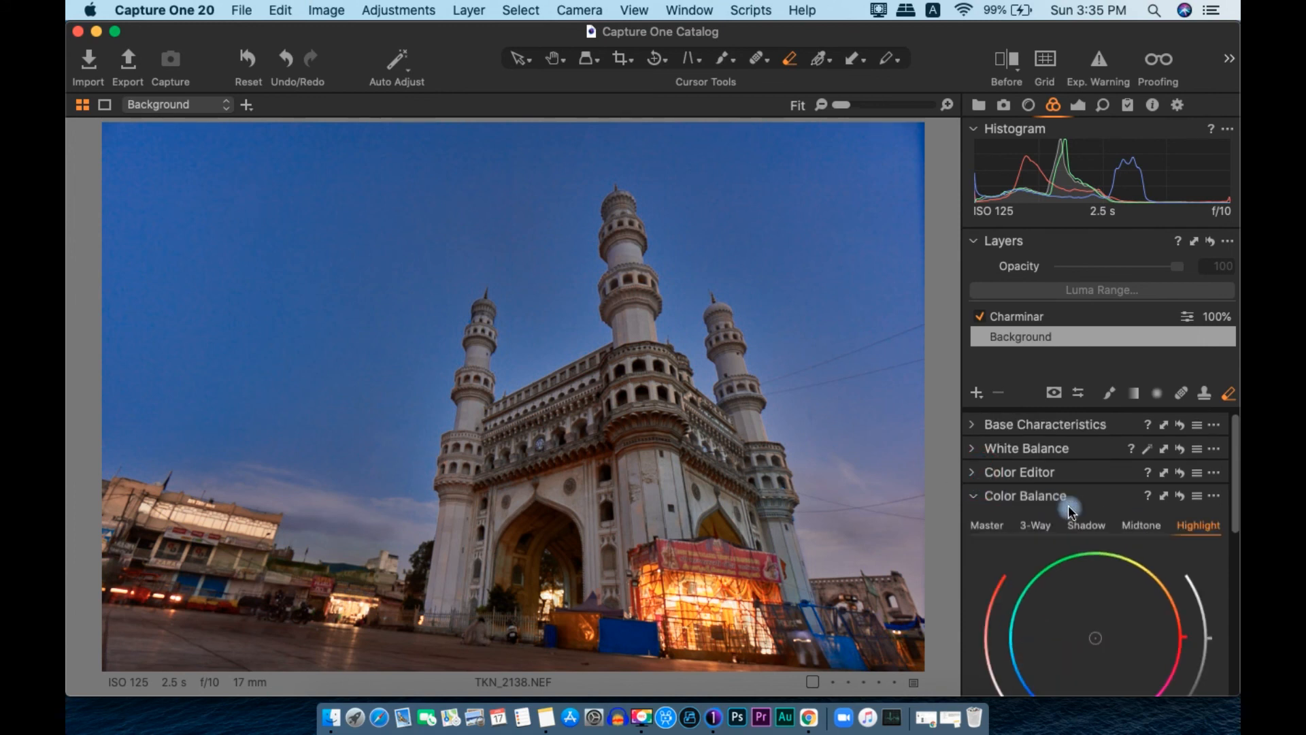
pyautogui.scroll(-5, 1068, 505)
pyautogui.scroll(-5, 1068, 504)
pyautogui.click(1083, 107)
pyautogui.scroll(-4, 1094, 460)
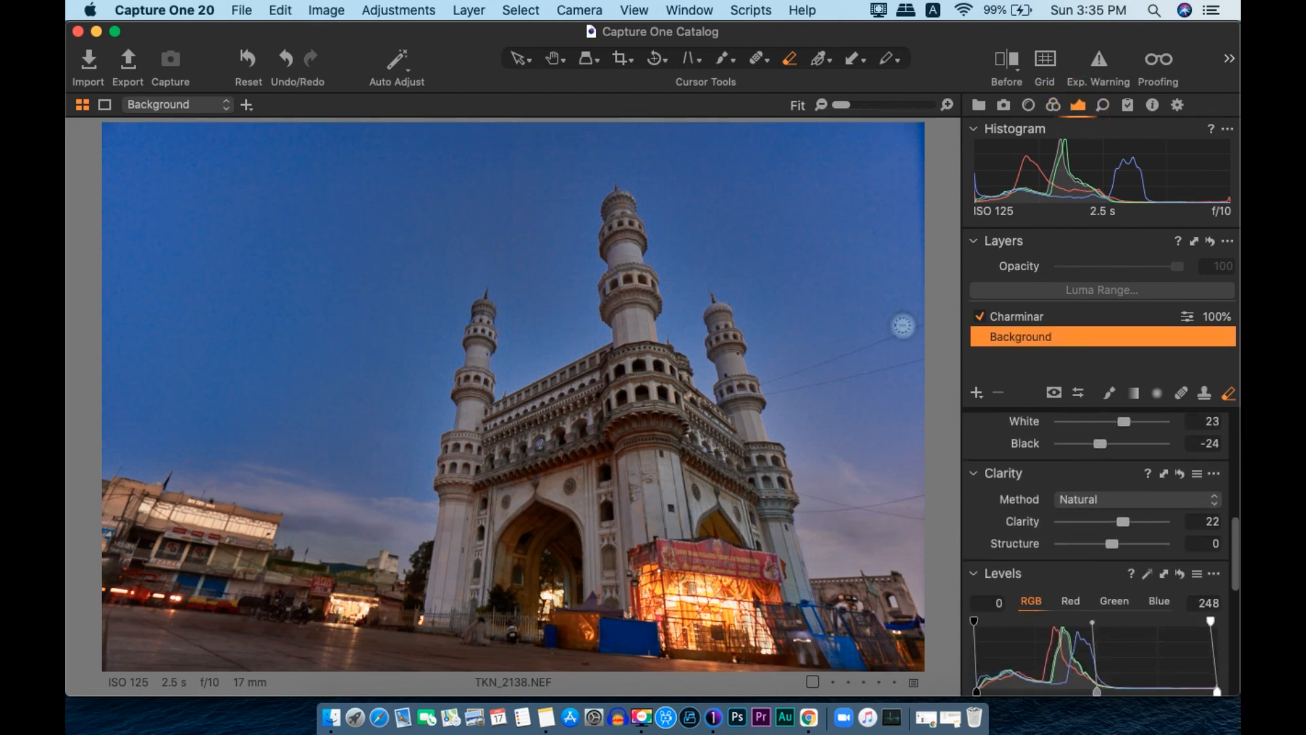
# - Crop the photo with an unconstrained aspect ratio, trimming narrow strips off both sides and the top of the sky
pyautogui.click(624, 57)
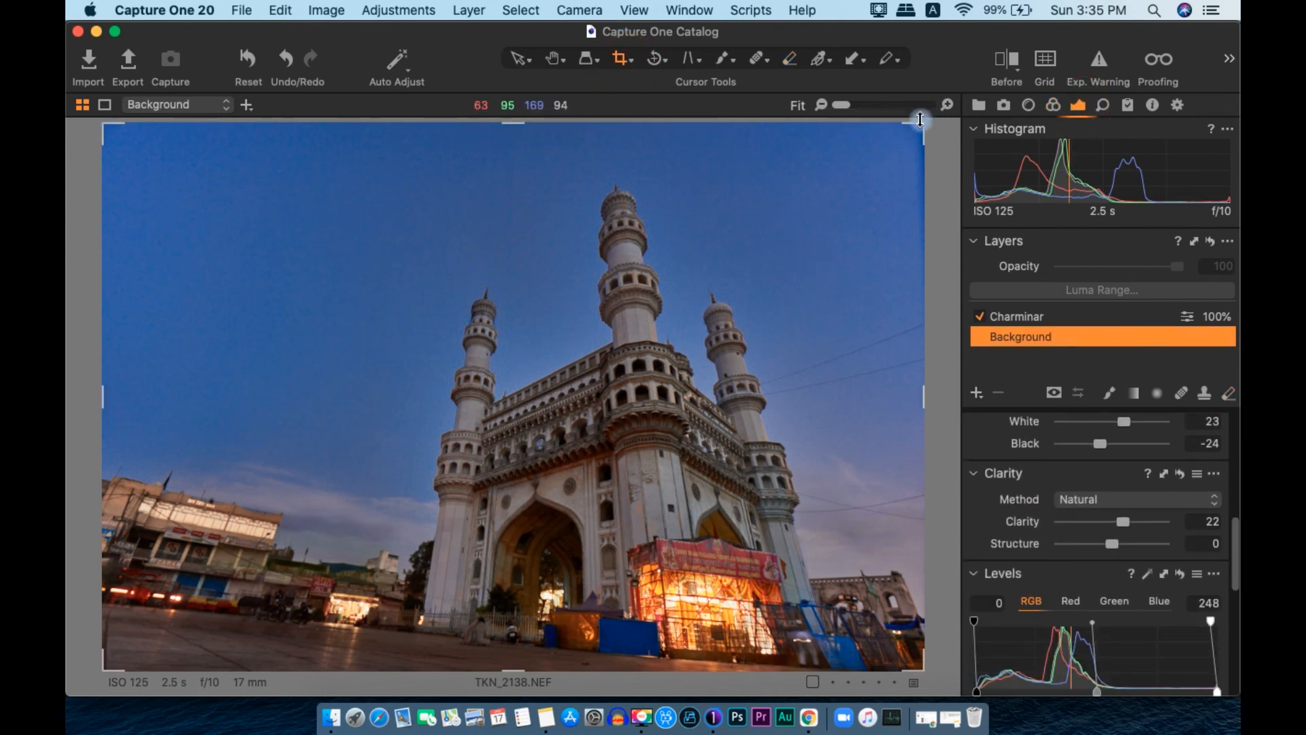
pyautogui.click(629, 60)
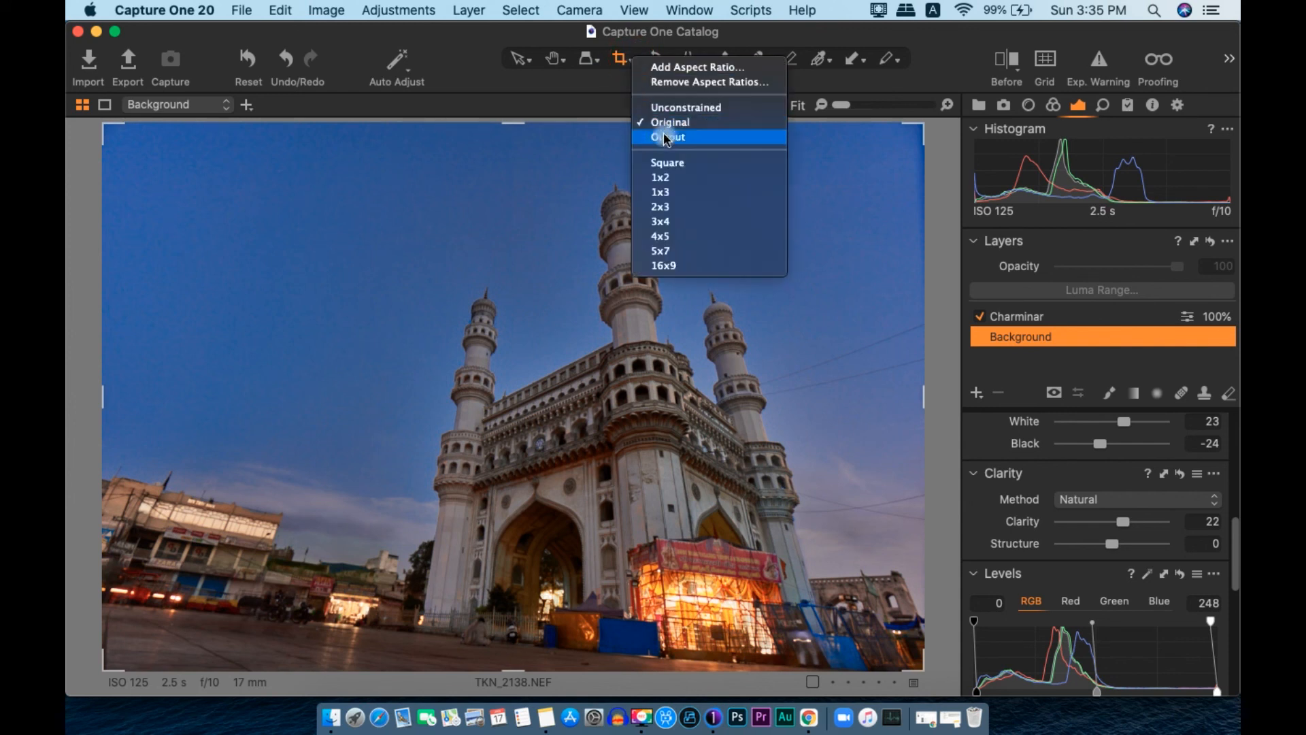
pyautogui.click(685, 107)
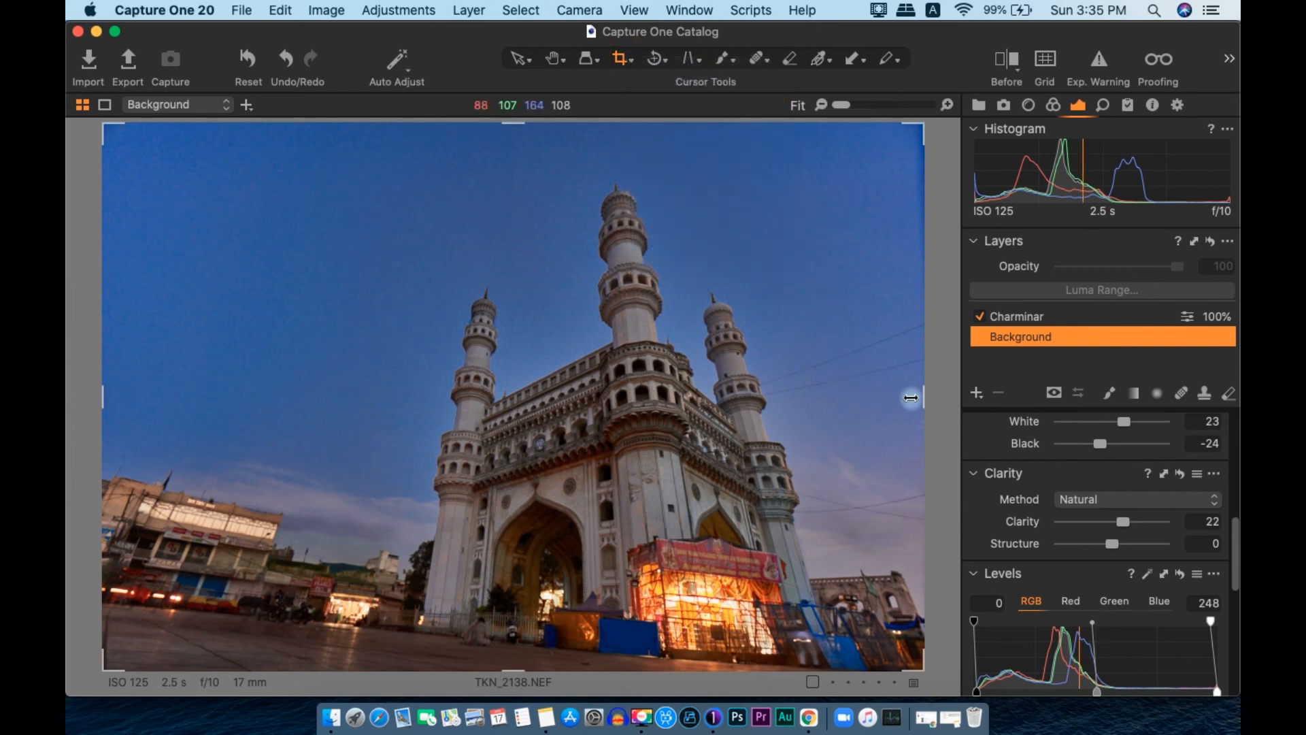
pyautogui.moveTo(920, 398); pyautogui.dragTo(904, 398)
pyautogui.moveTo(109, 395); pyautogui.dragTo(119, 396)
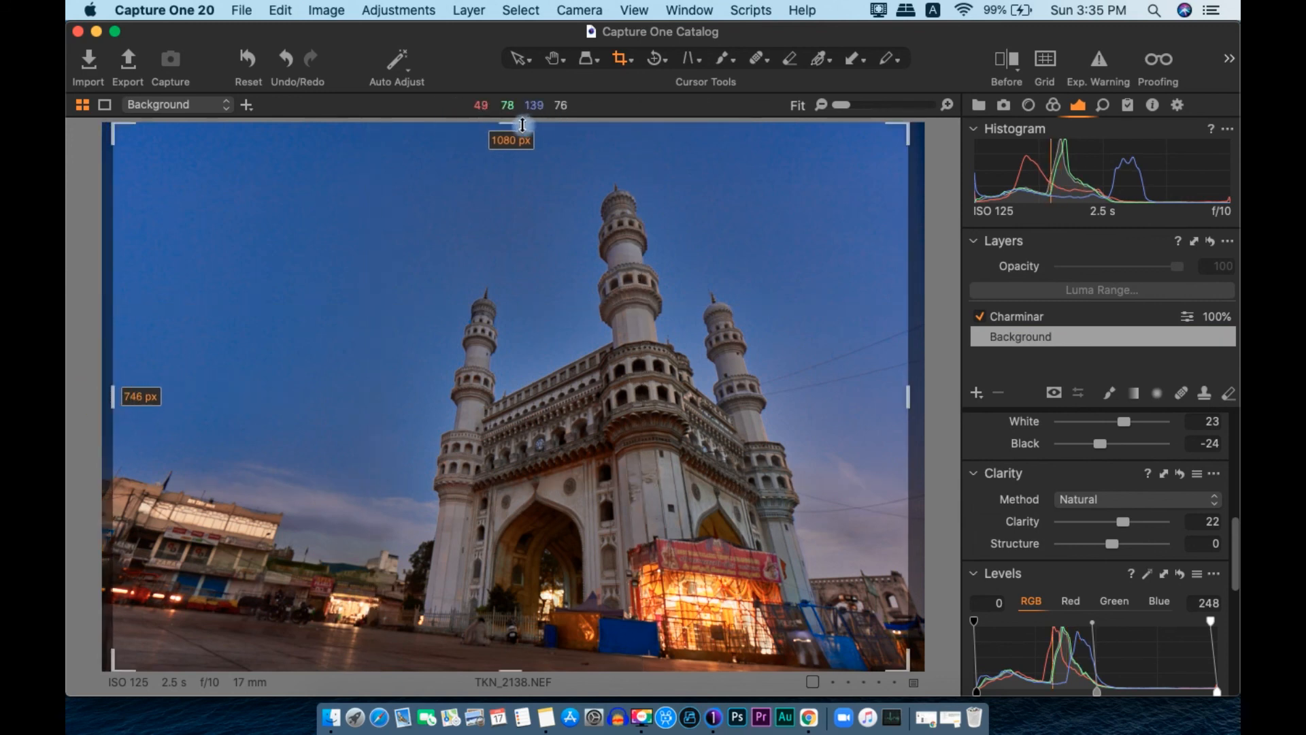
pyautogui.moveTo(517, 126); pyautogui.dragTo(510, 137)
pyautogui.press('h')
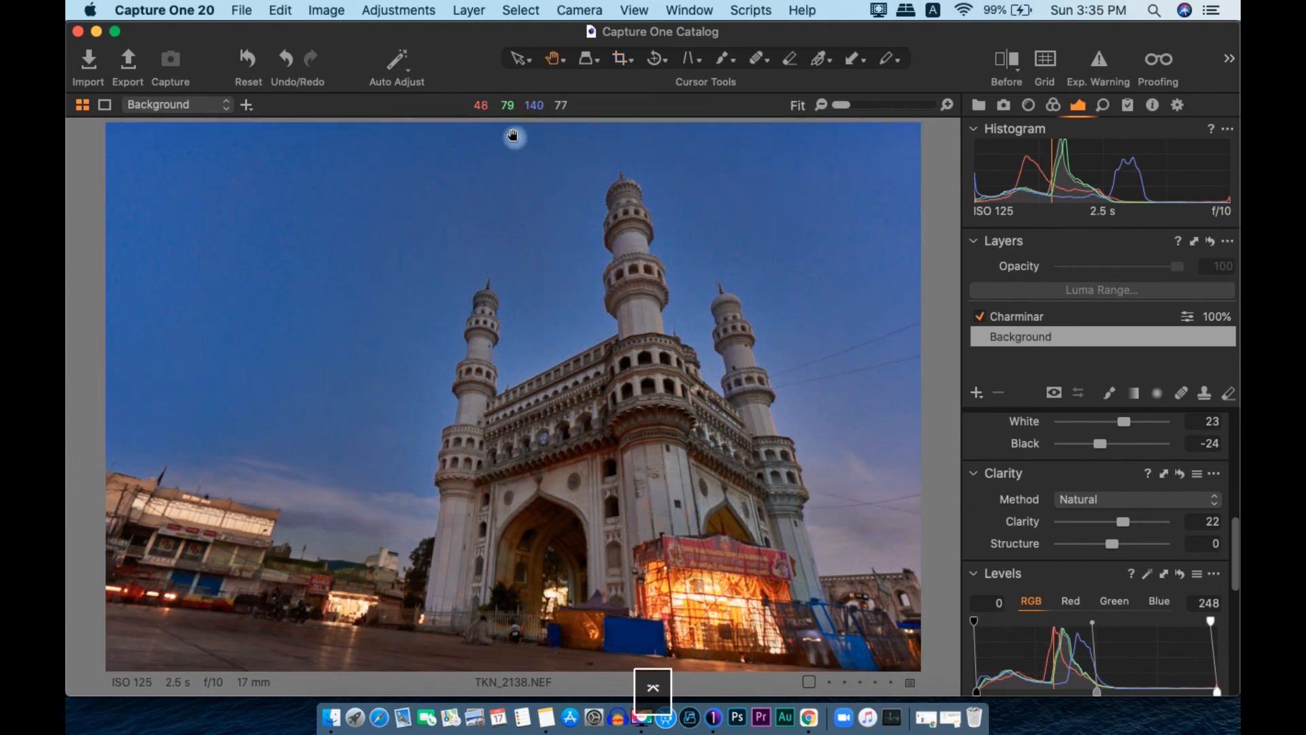
# - Darken the photo's corners with a vignetting amount of -0.78, using the Elliptic on Crop method
pyautogui.scroll(-5, 1091, 425)
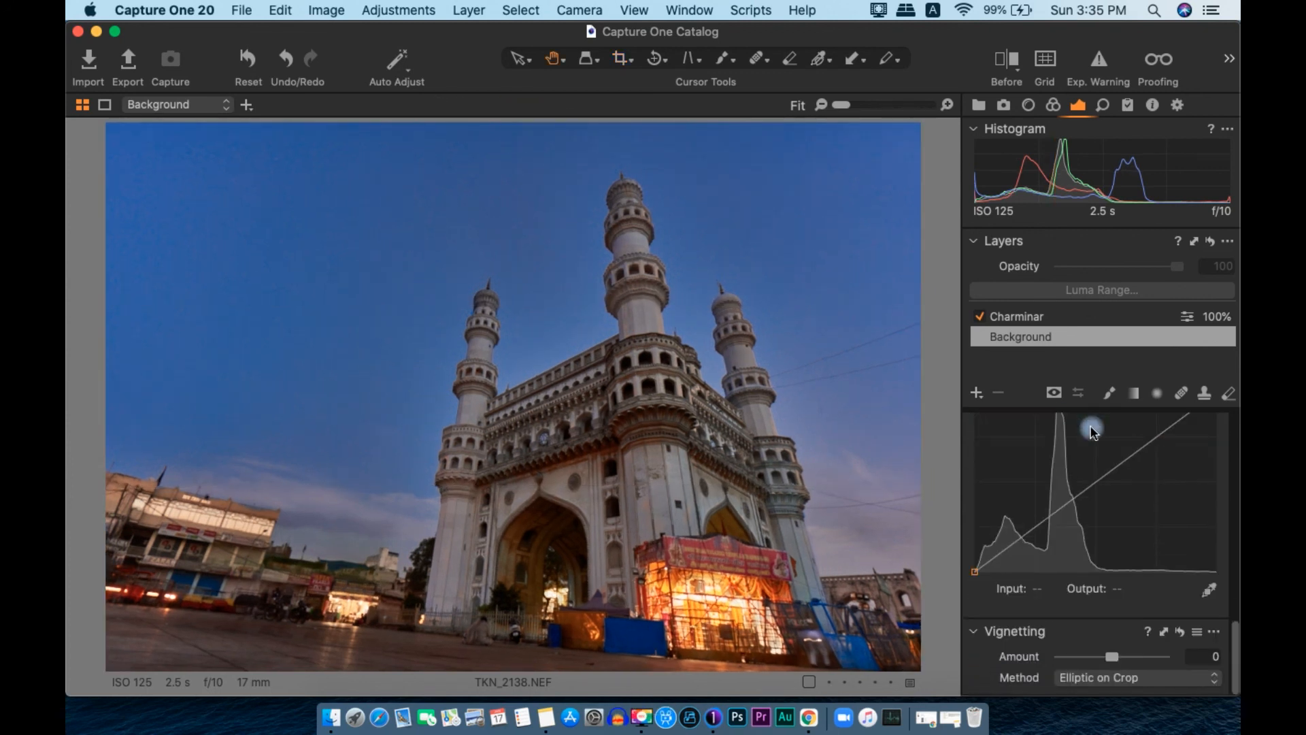
pyautogui.moveTo(1104, 655); pyautogui.dragTo(1100, 656)
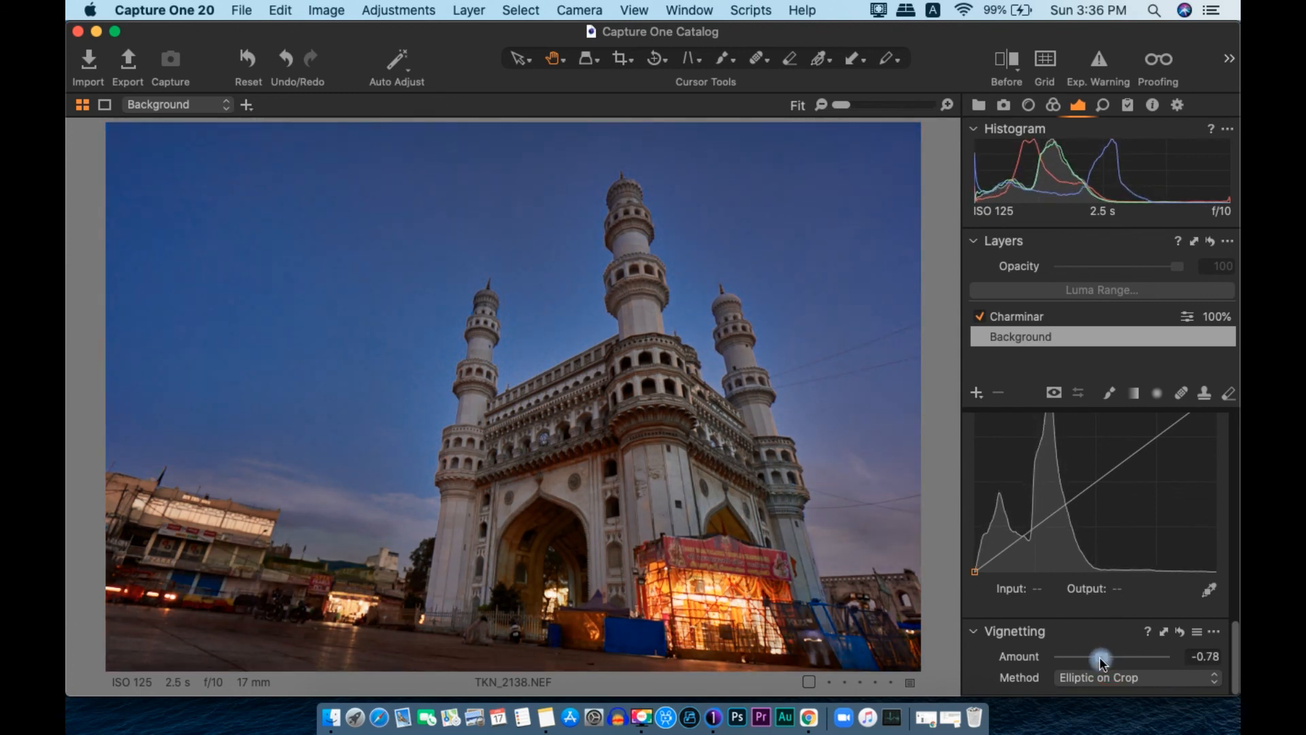
# - Try the Shot white balance preset on the Background layer
pyautogui.scroll(4, 1087, 540)
pyautogui.scroll(10, 1087, 540)
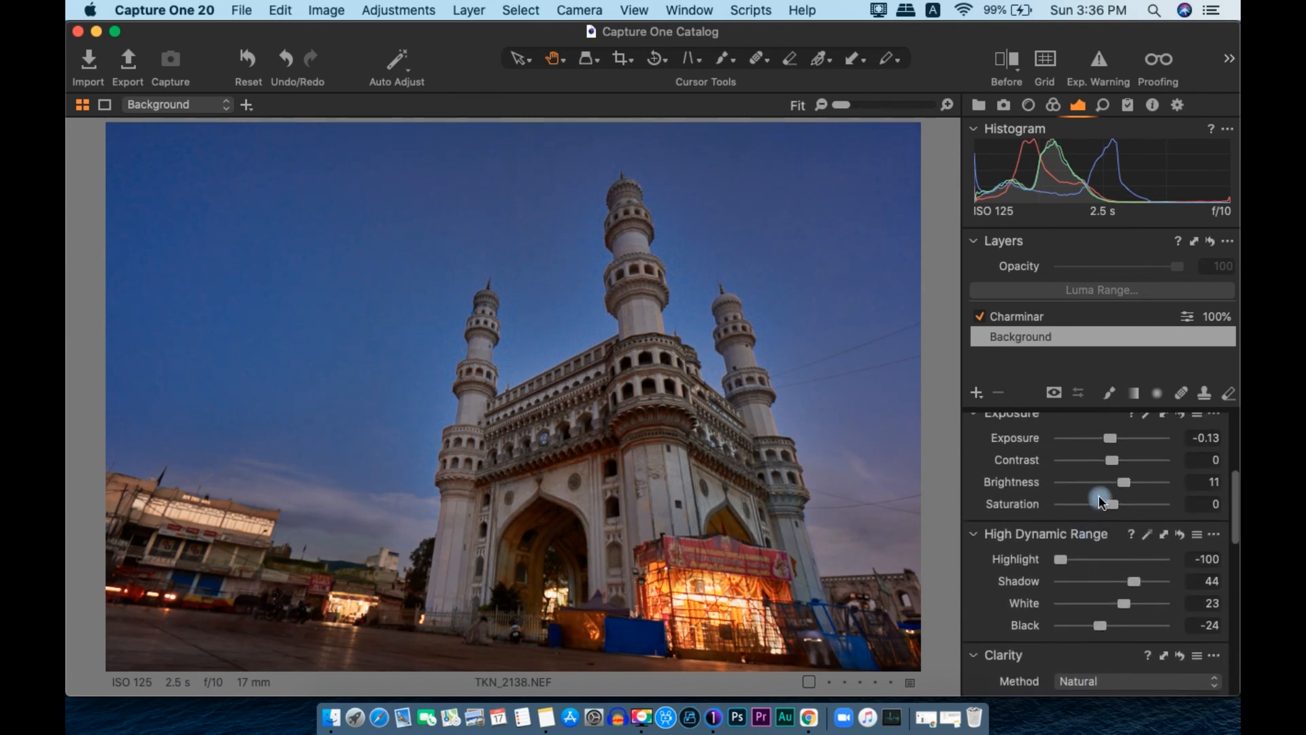
pyautogui.click(1147, 554)
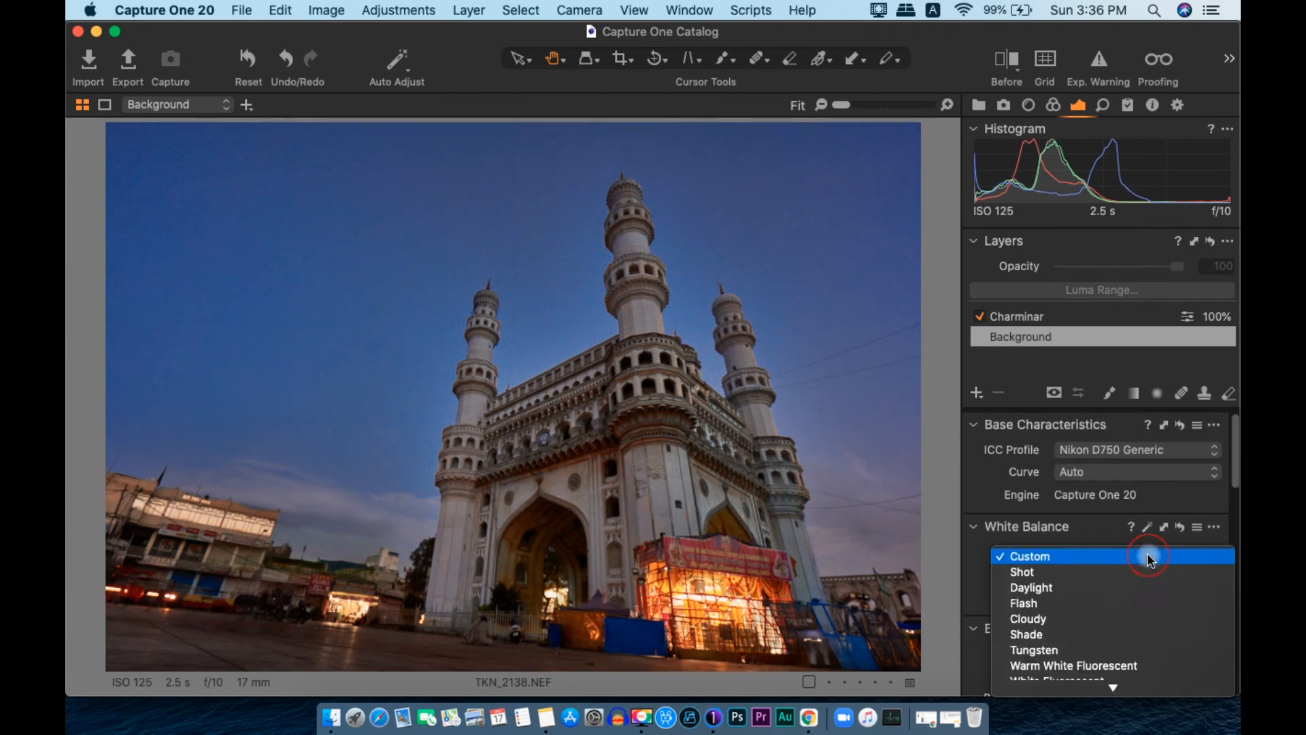
pyautogui.click(1131, 568)
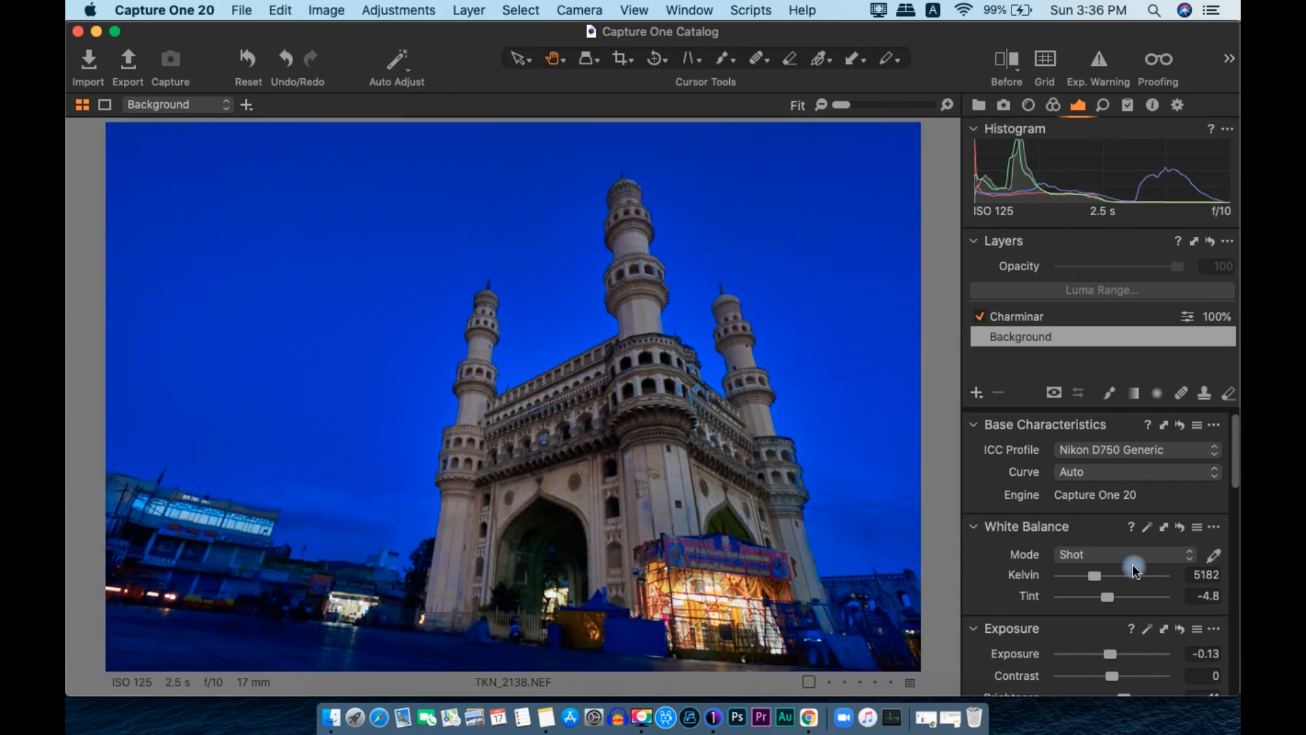
# - Apply the Daylight white balance preset to the Background layer and raise its colour temperature to 11613 Kelvin
pyautogui.scroll(-3, 1132, 570)
pyautogui.click(1109, 475)
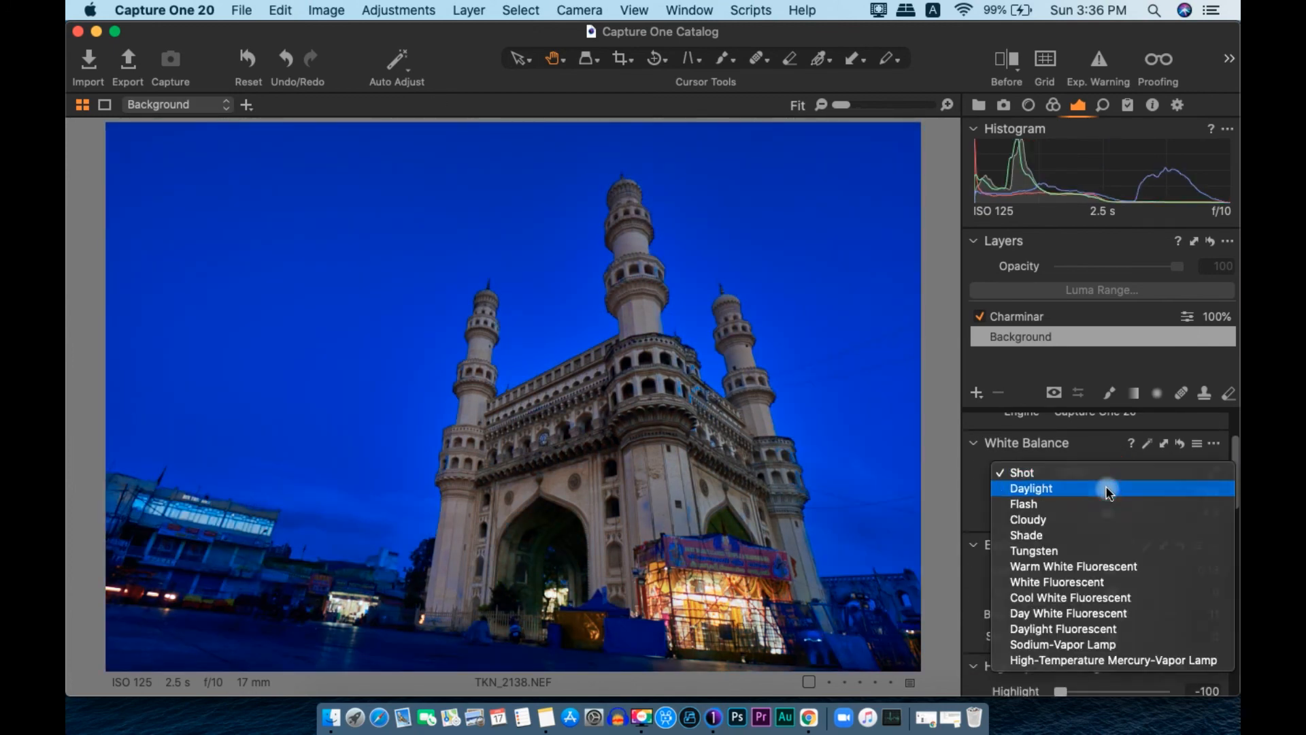
pyautogui.click(1108, 488)
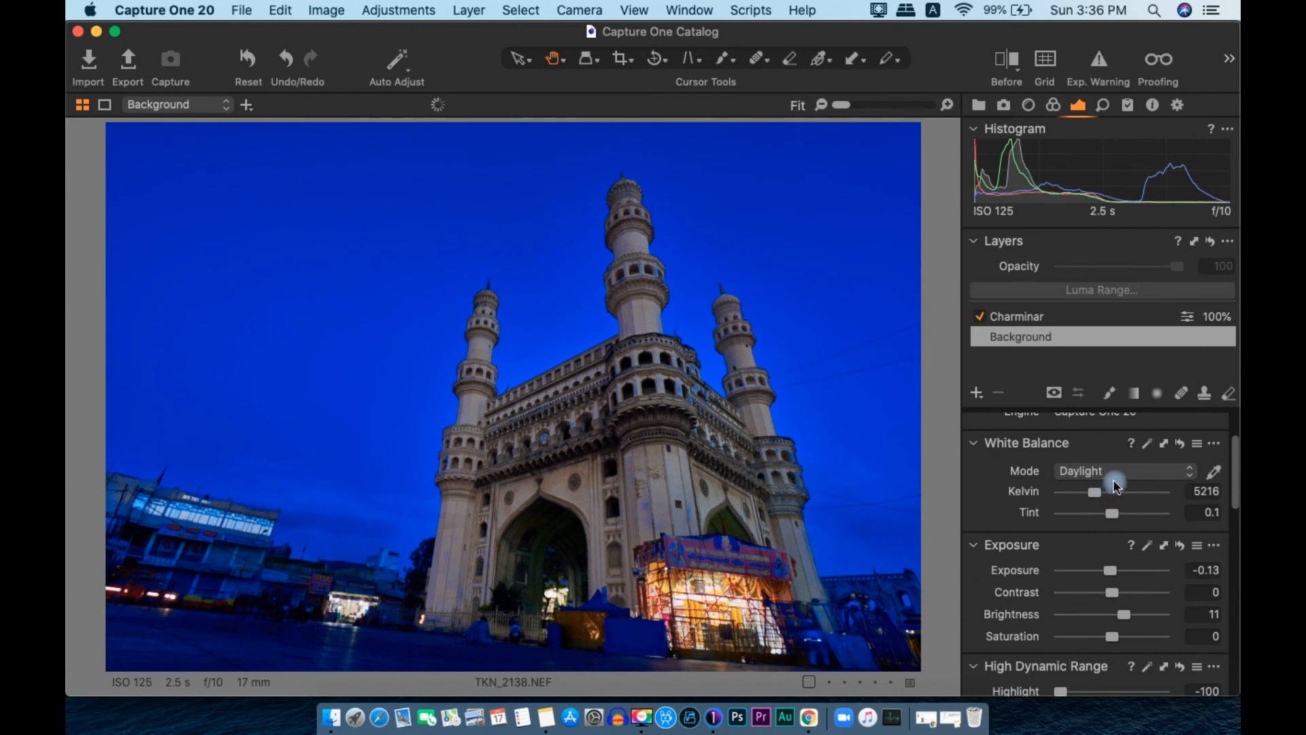
pyautogui.click(1105, 493)
pyautogui.moveTo(1105, 493); pyautogui.dragTo(1145, 504)
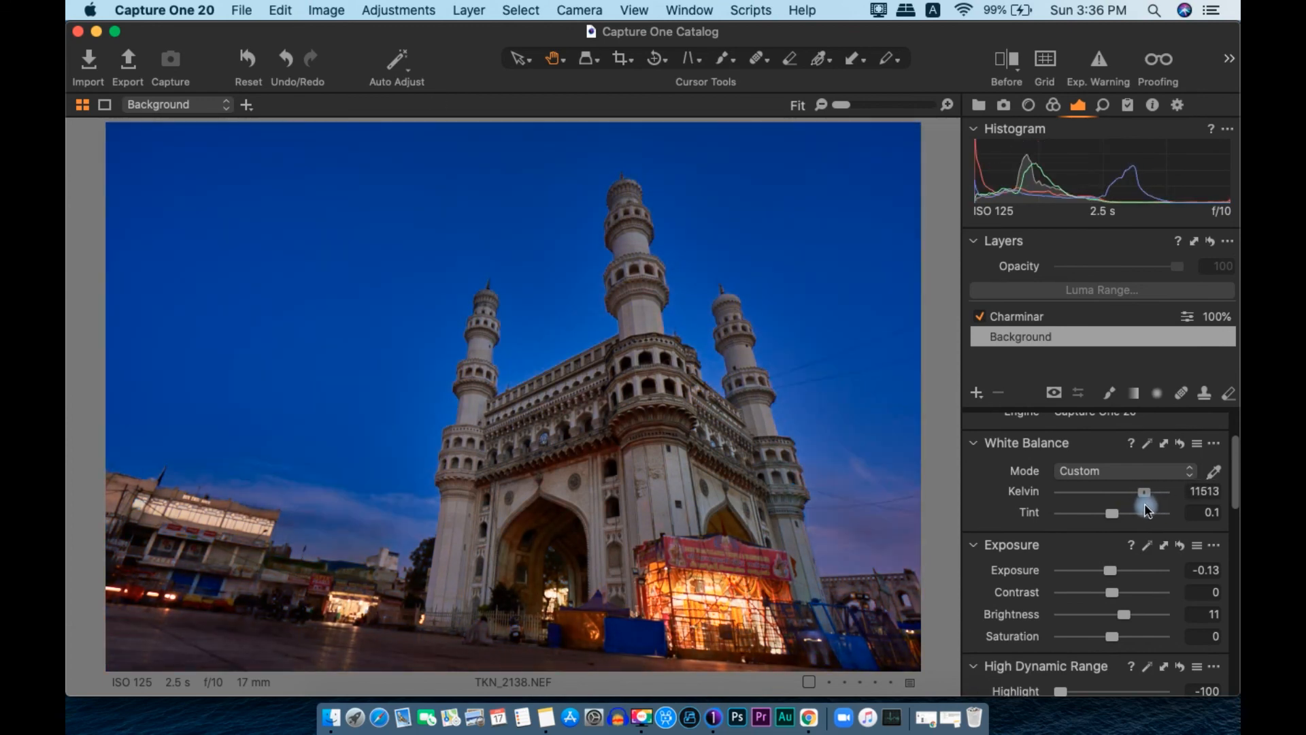
# - Examine the photo in full screen, checking the minaret's edge against the sky at close zoom and the whole frame
pyautogui.scroll(-10, 1145, 503)
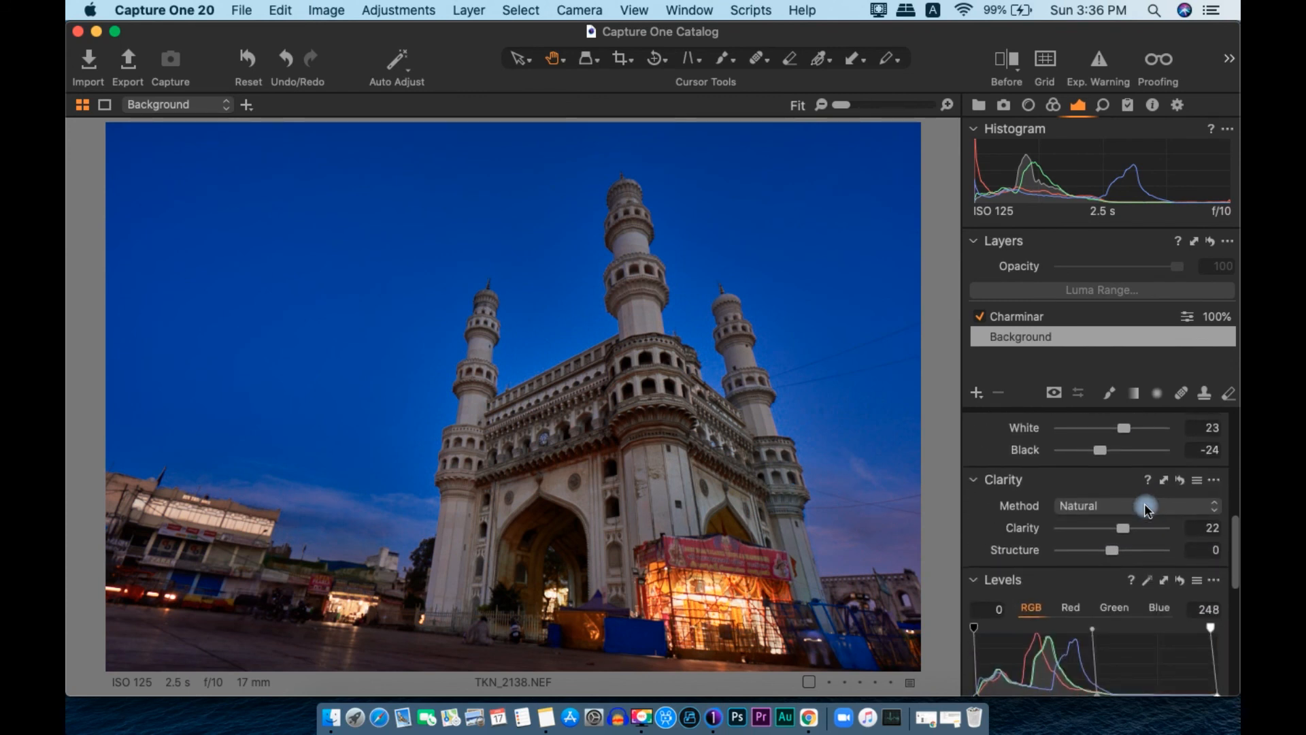
pyautogui.scroll(-5, 1144, 504)
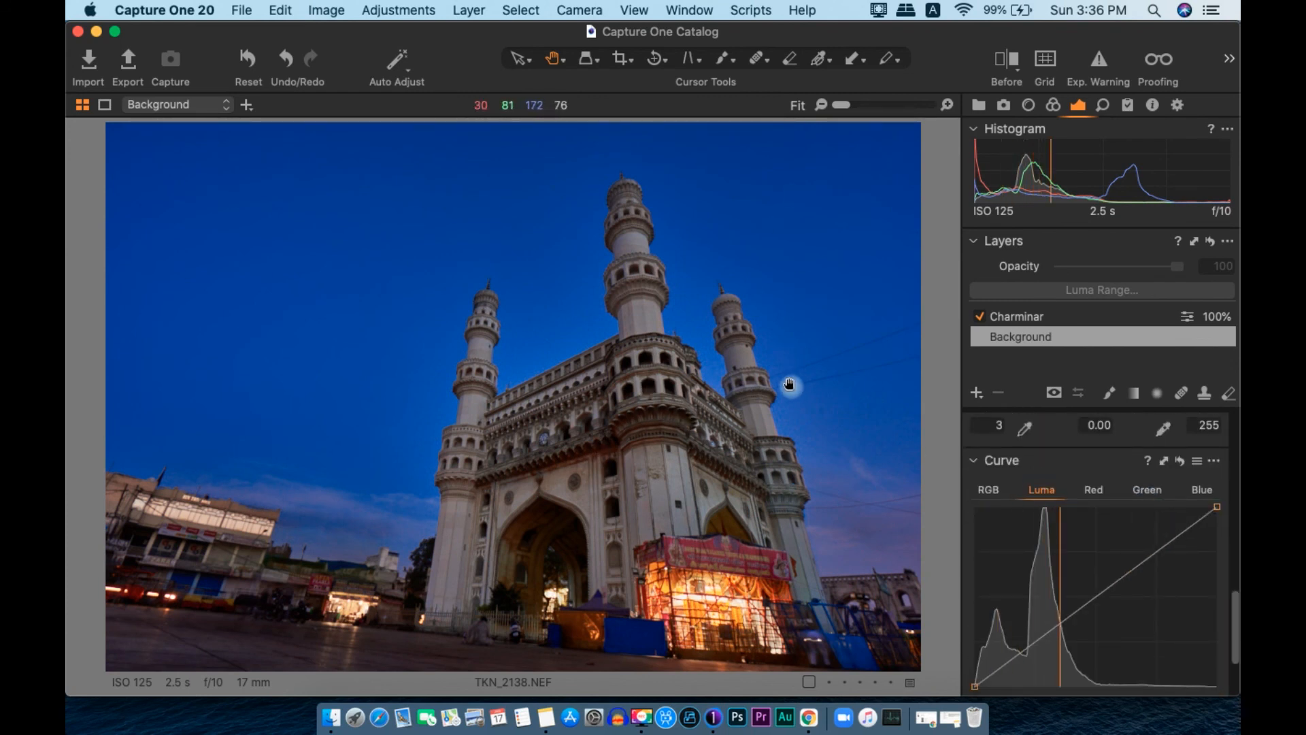
pyautogui.press('f')
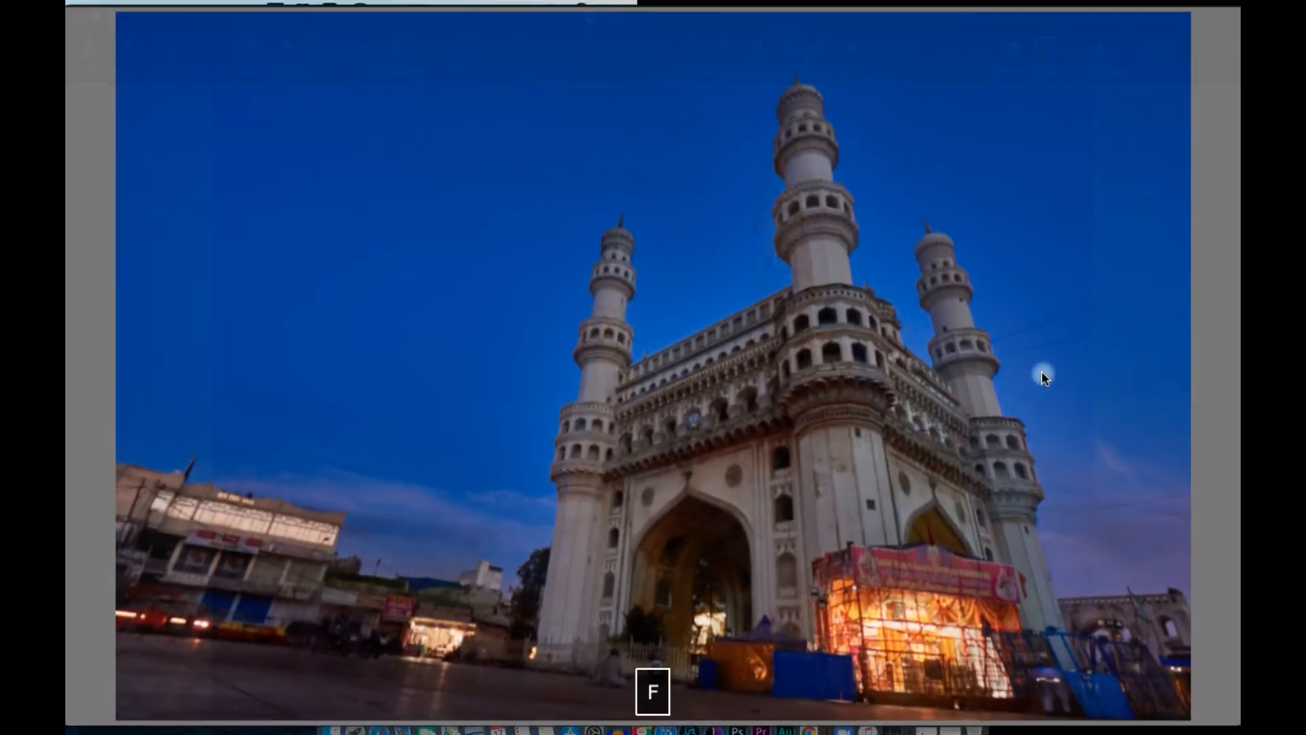
pyautogui.moveTo(1214, 143)
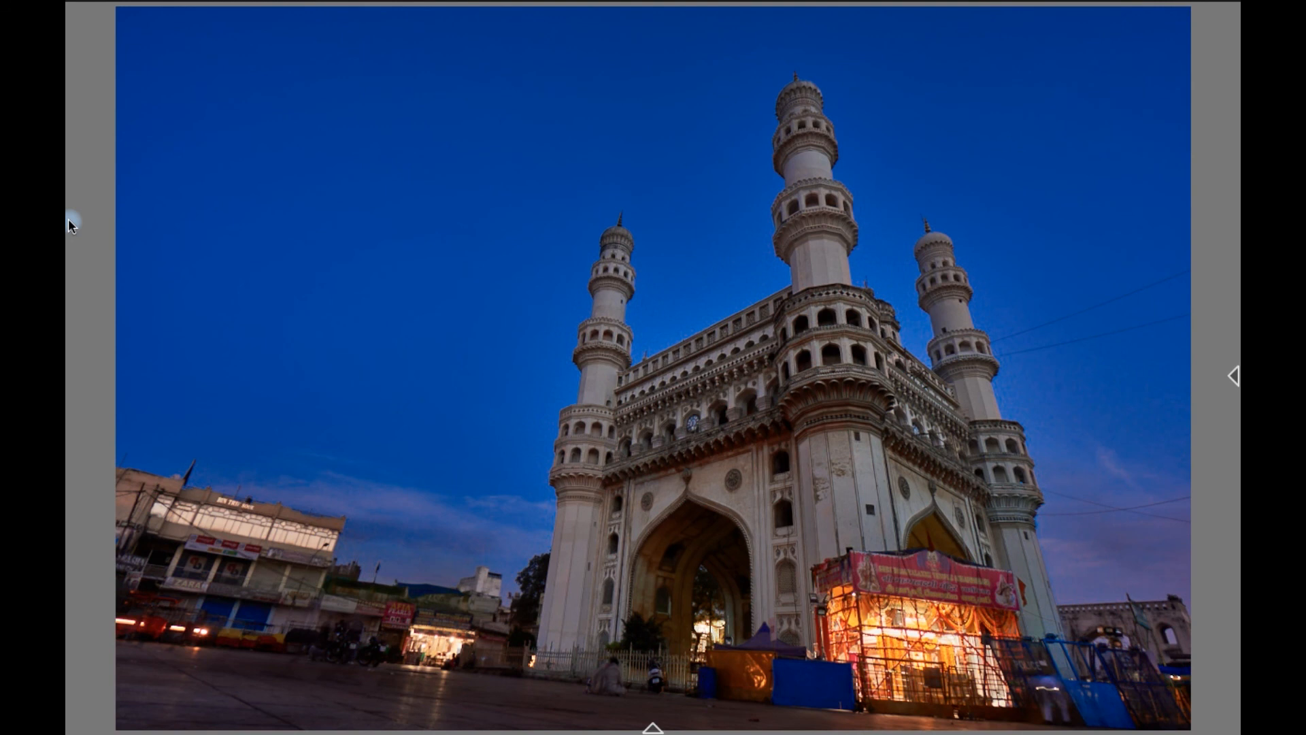
pyautogui.click(470, 468)
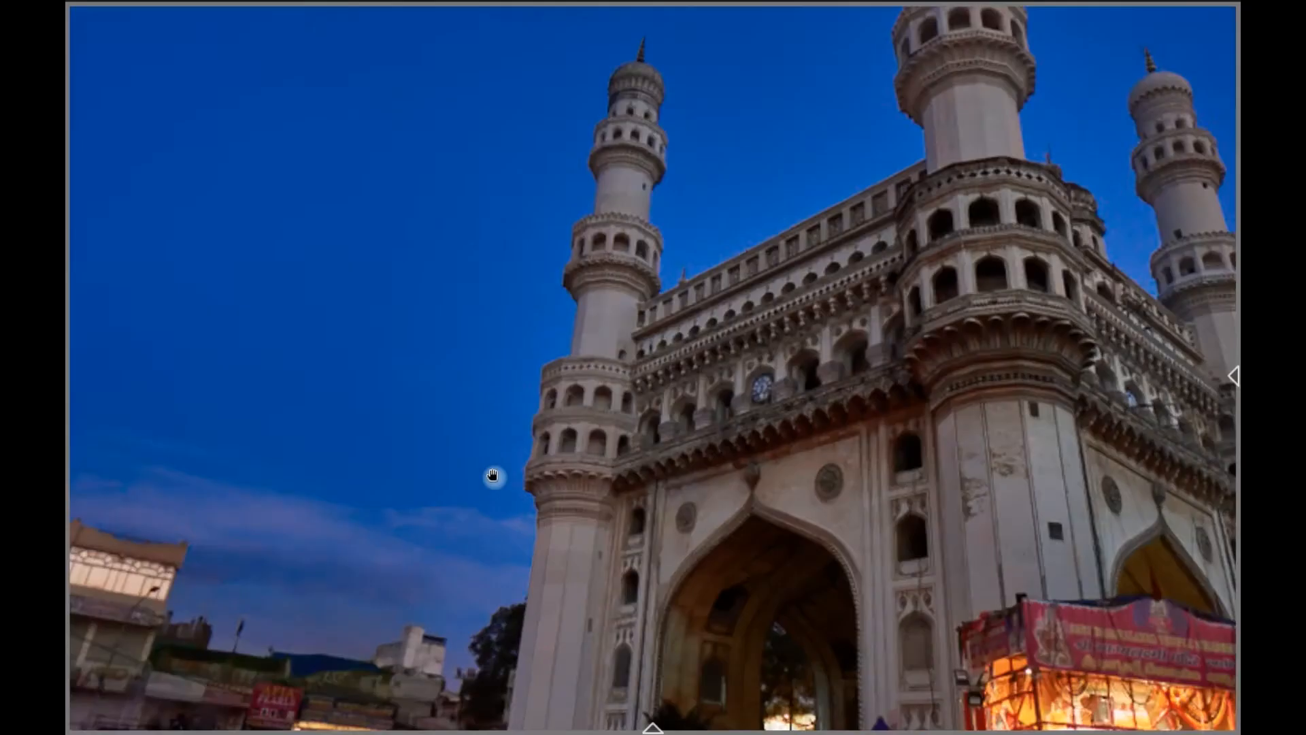
pyautogui.press('space')
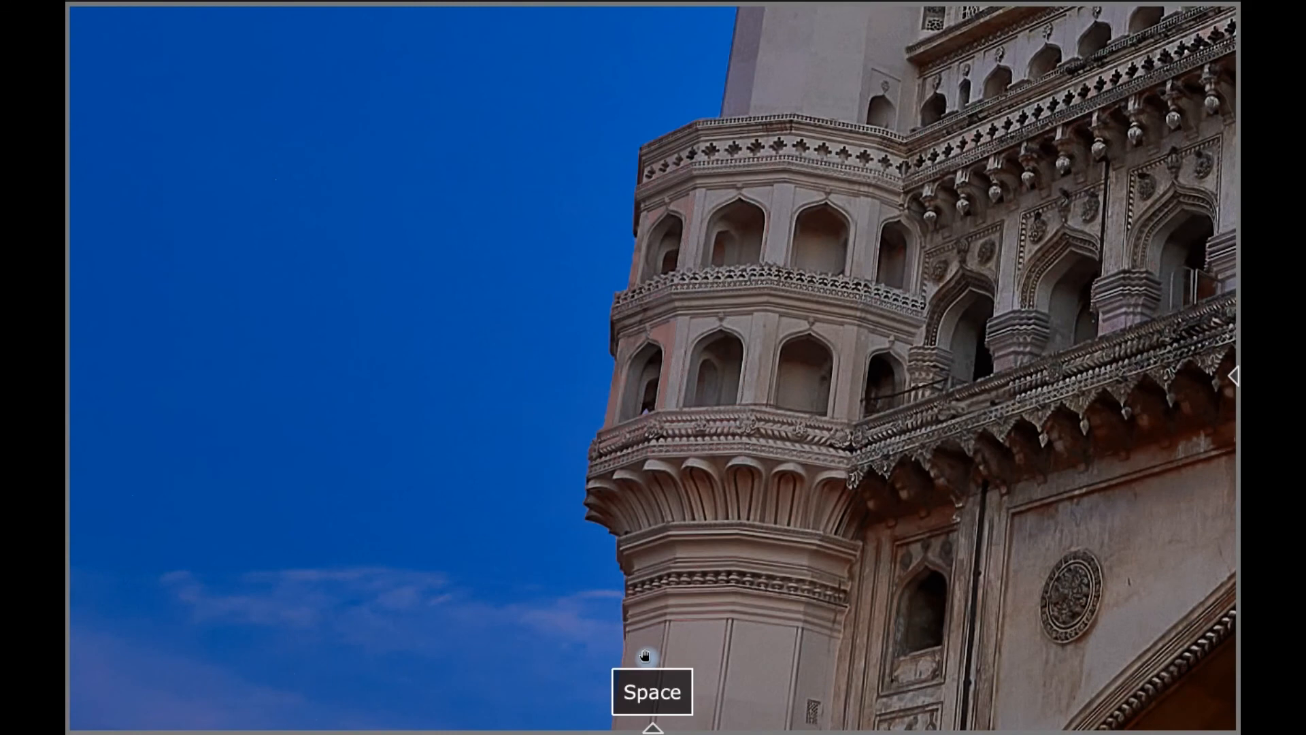
pyautogui.moveTo(647, 659); pyautogui.dragTo(652, 440)
pyautogui.click(651, 441)
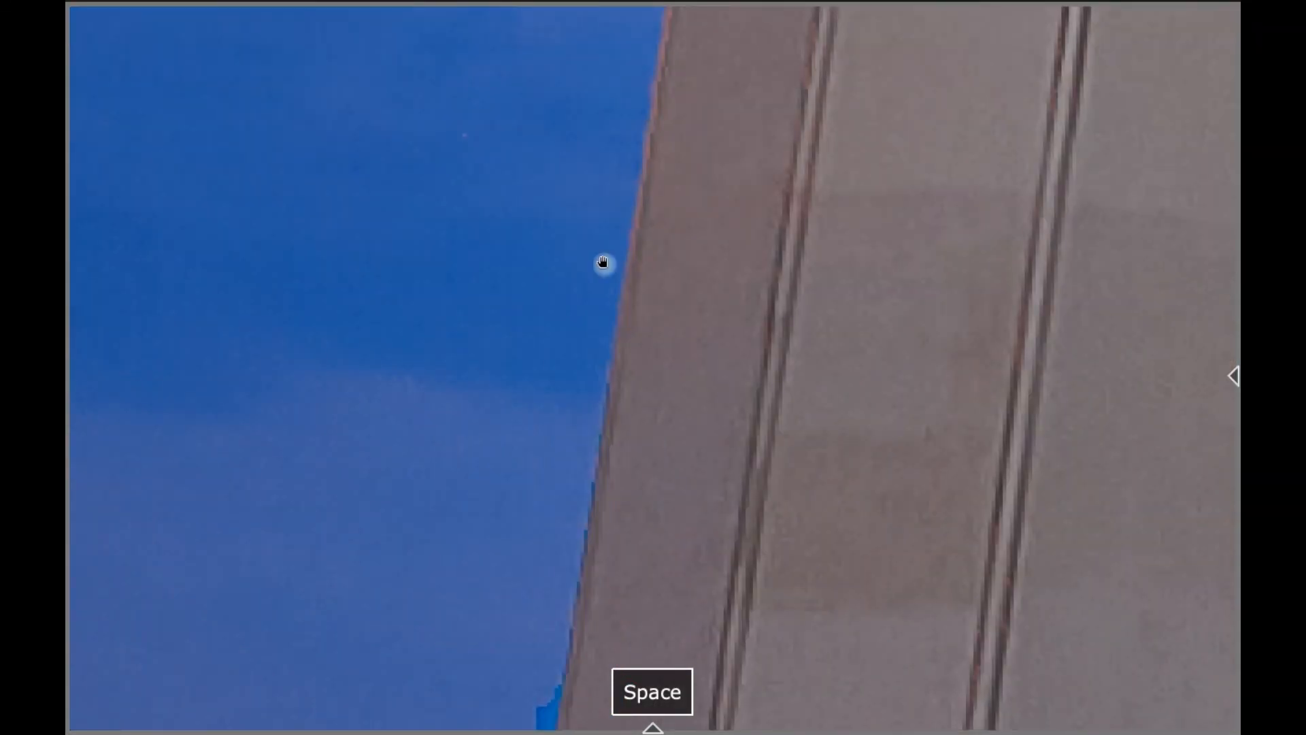
pyautogui.click(634, 288)
pyautogui.click(634, 291)
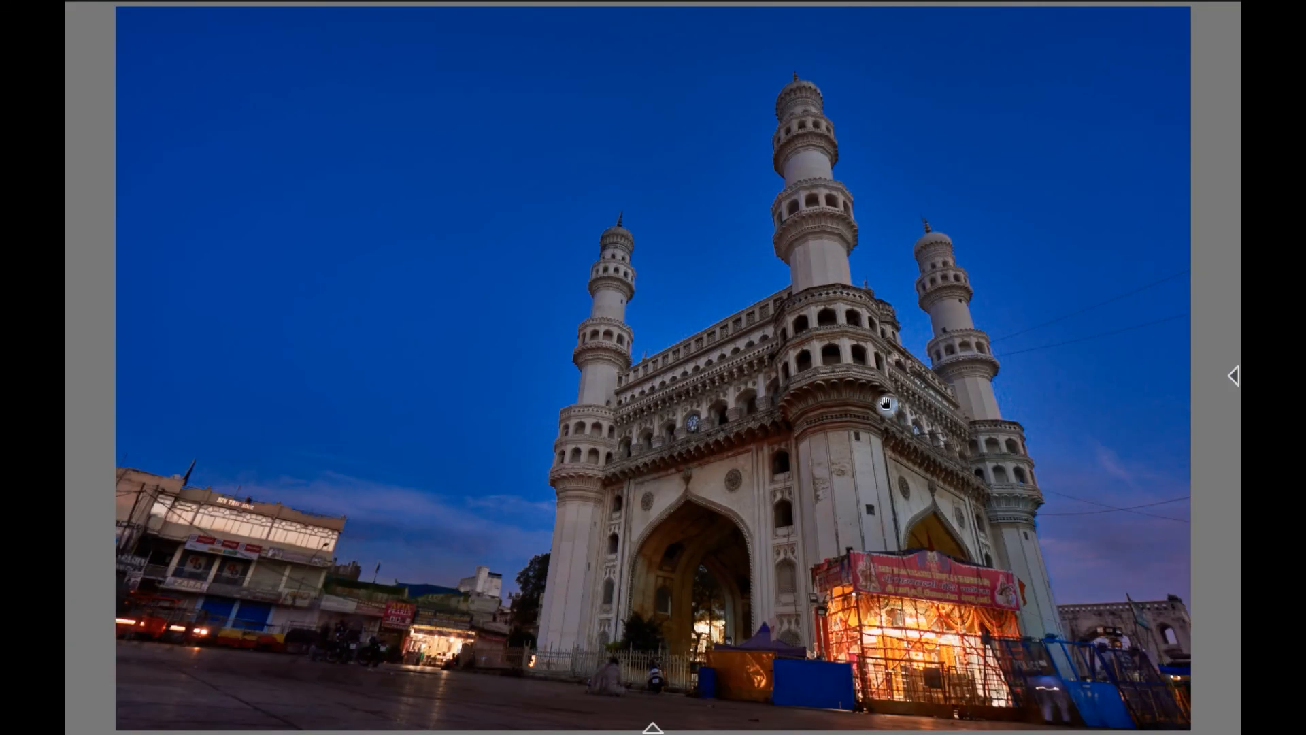
# - Compare the full-screen photo with its unedited version and return to the normal editing view
pyautogui.click(1235, 371)
pyautogui.press('y')
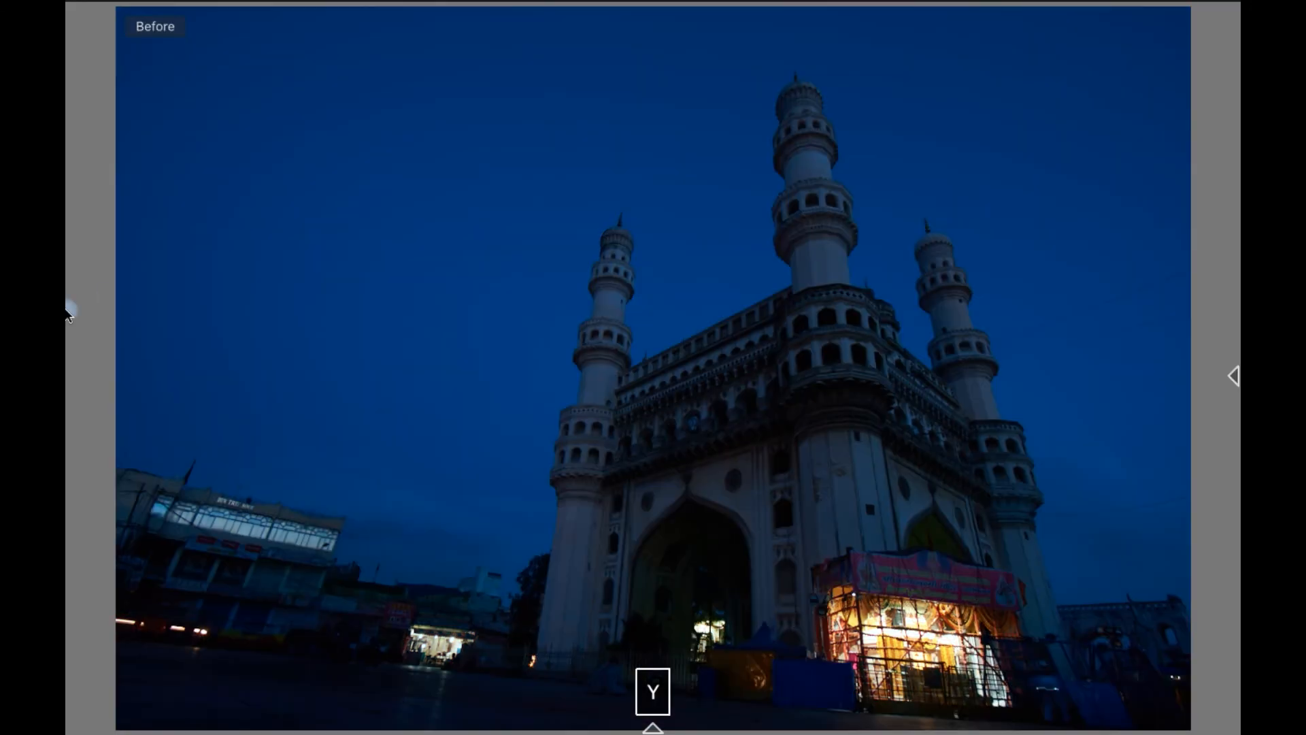
pyautogui.moveTo(1235, 400)
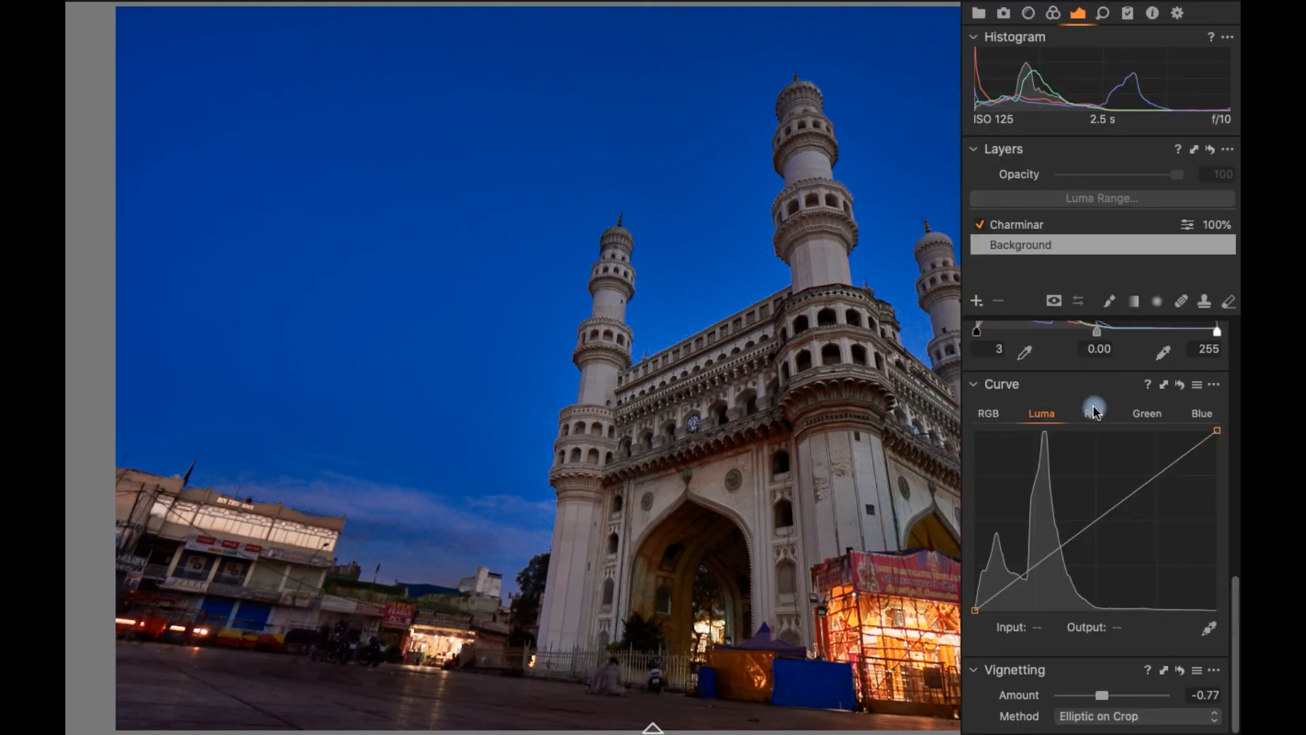
pyautogui.press('f')
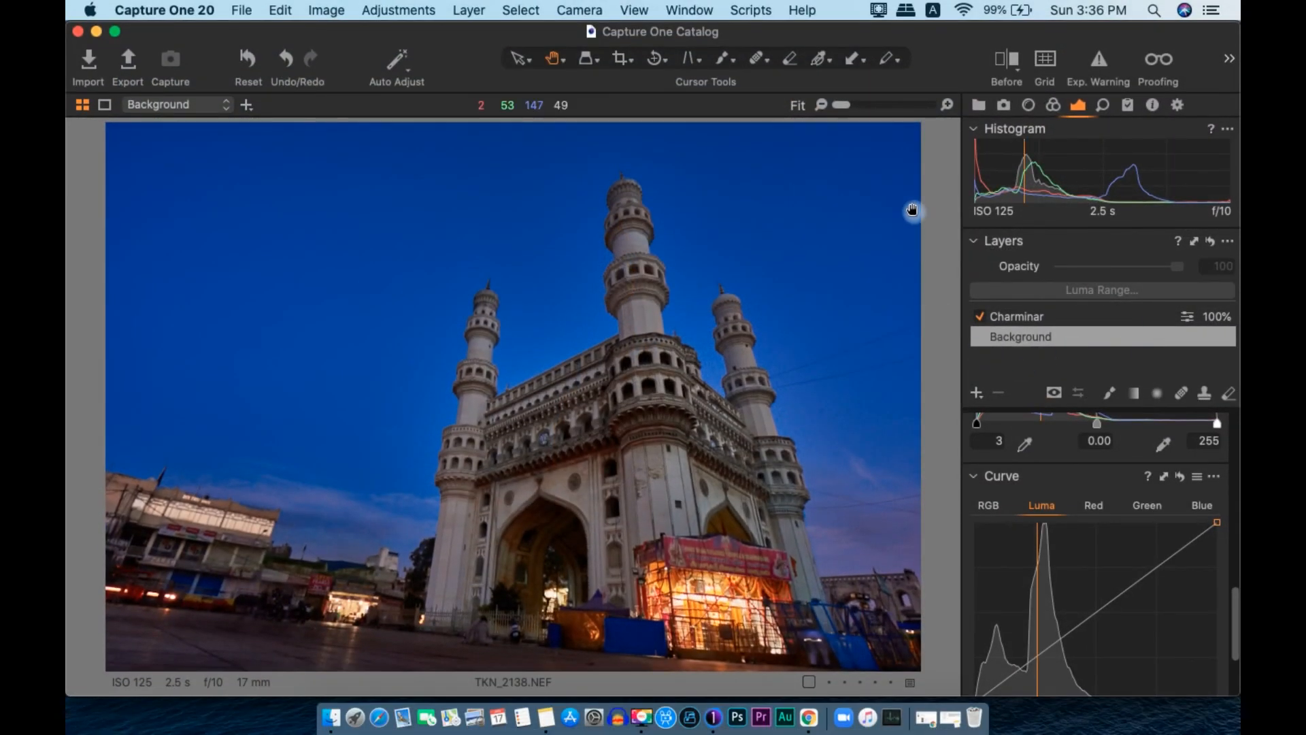